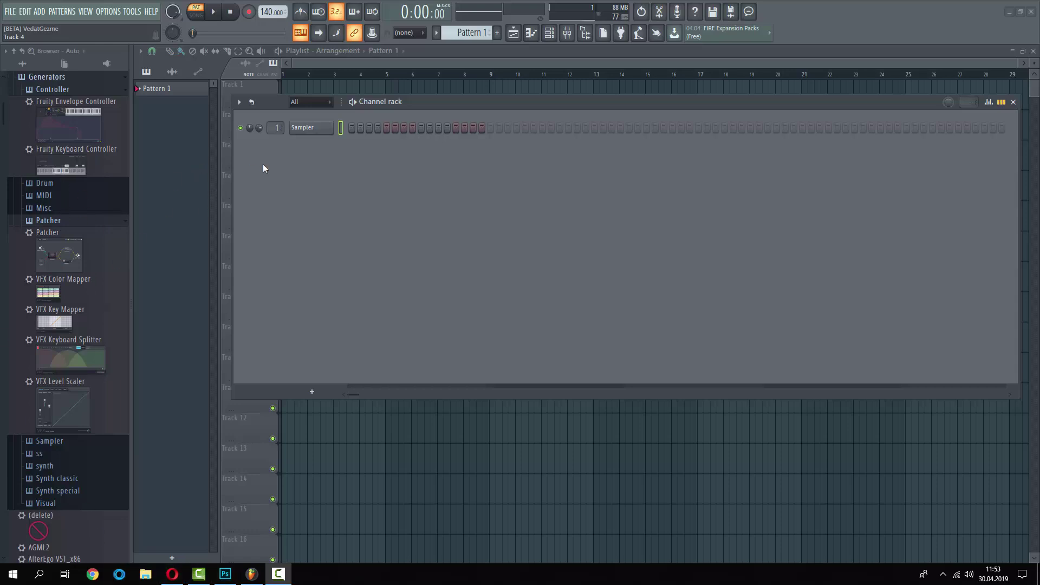
# Collapse the Plugin presets, Plugin database, Current project and Mixer presets folders in the browser.
pyautogui.click(54, 82)
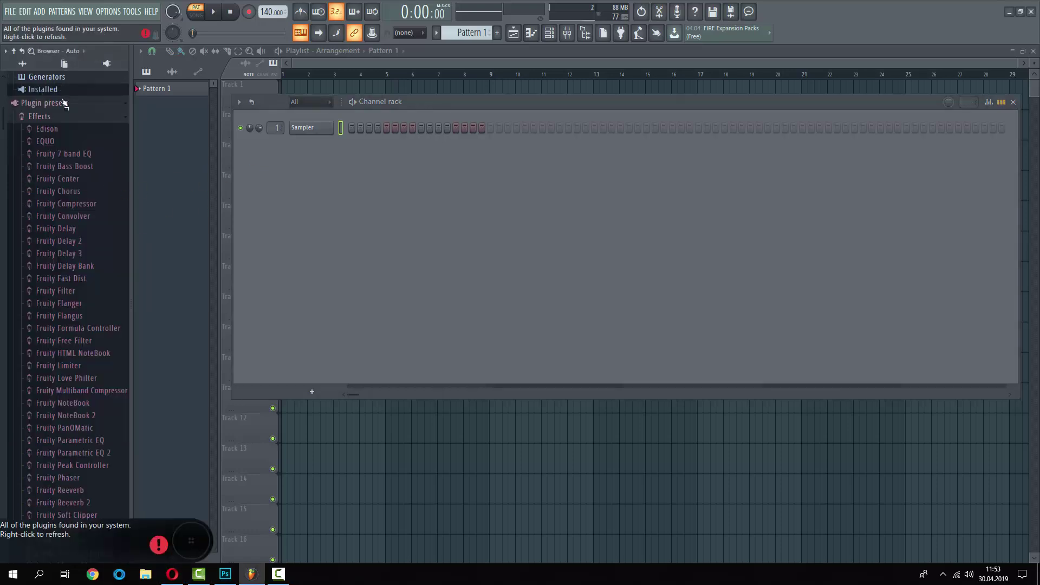
pyautogui.scroll(3, 88, 302)
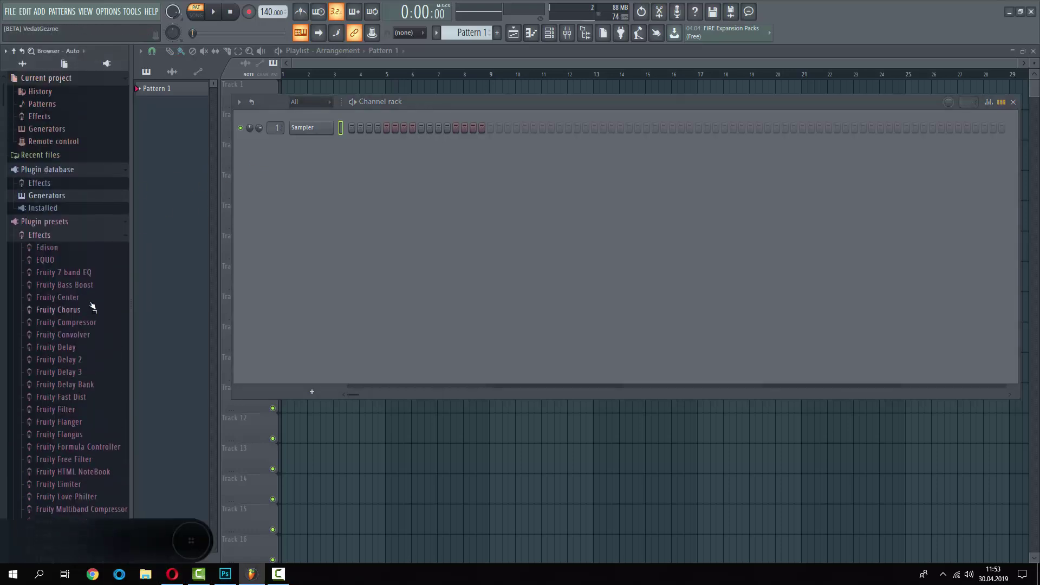
pyautogui.click(48, 221)
pyautogui.click(75, 173)
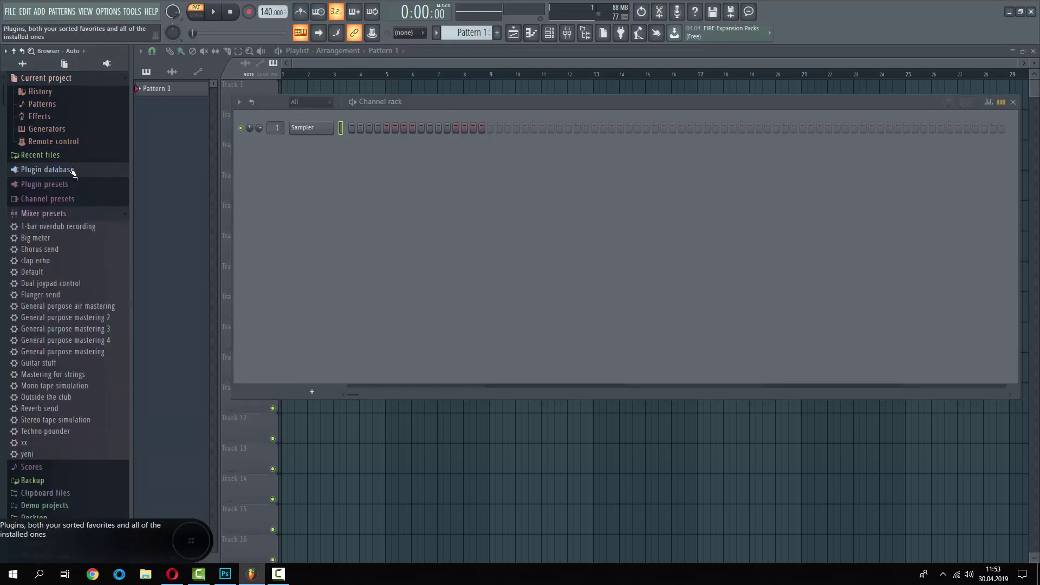
pyautogui.click(69, 78)
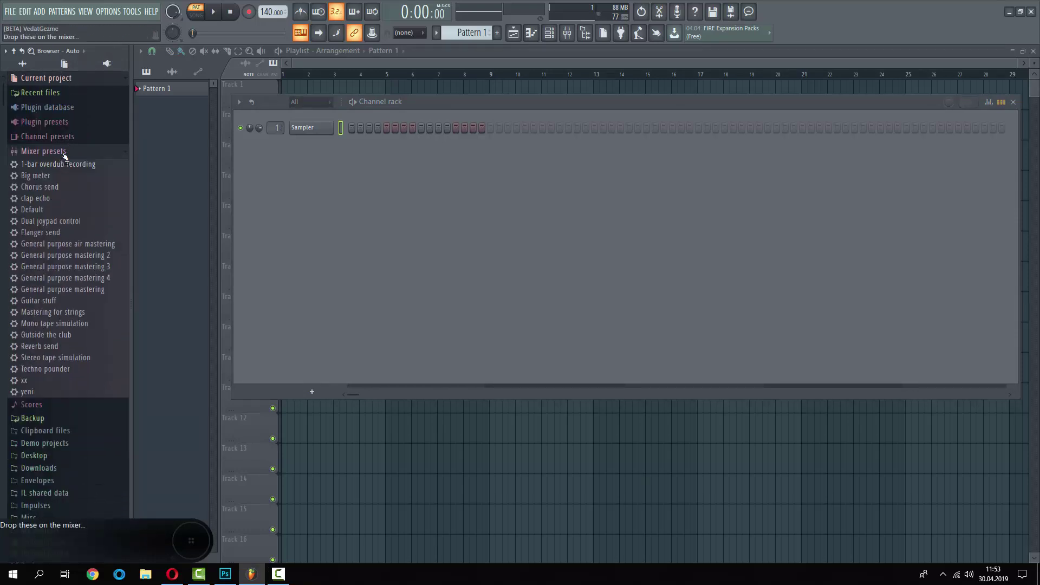
pyautogui.click(70, 152)
pyautogui.scroll(-10, 81, 369)
pyautogui.scroll(10, 70, 342)
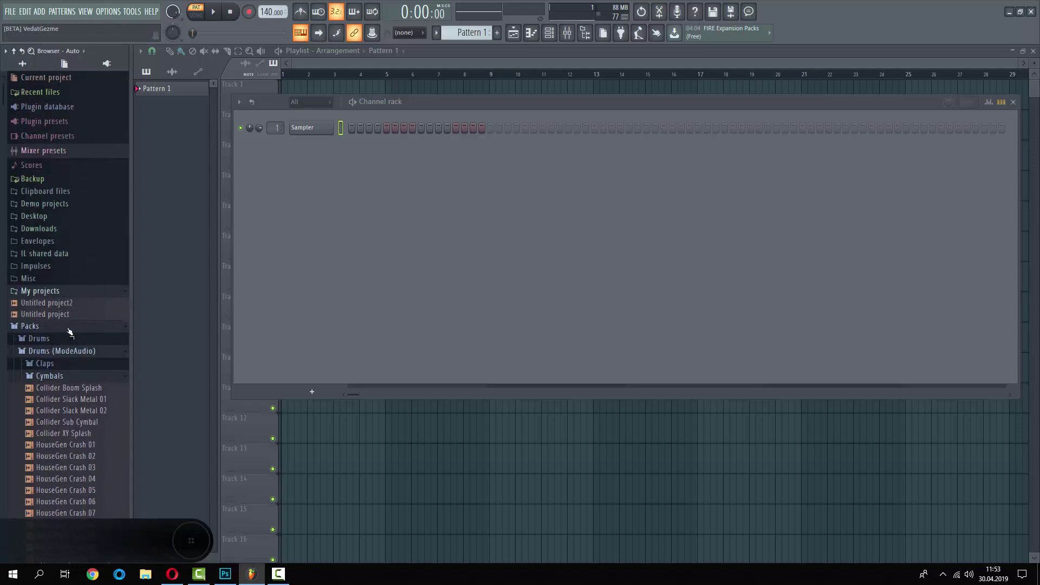
# Close the Cymbals folder, open Snares in the Drums (ModeAudio) pack and audition several Attack Snare samples.
pyautogui.click(79, 379)
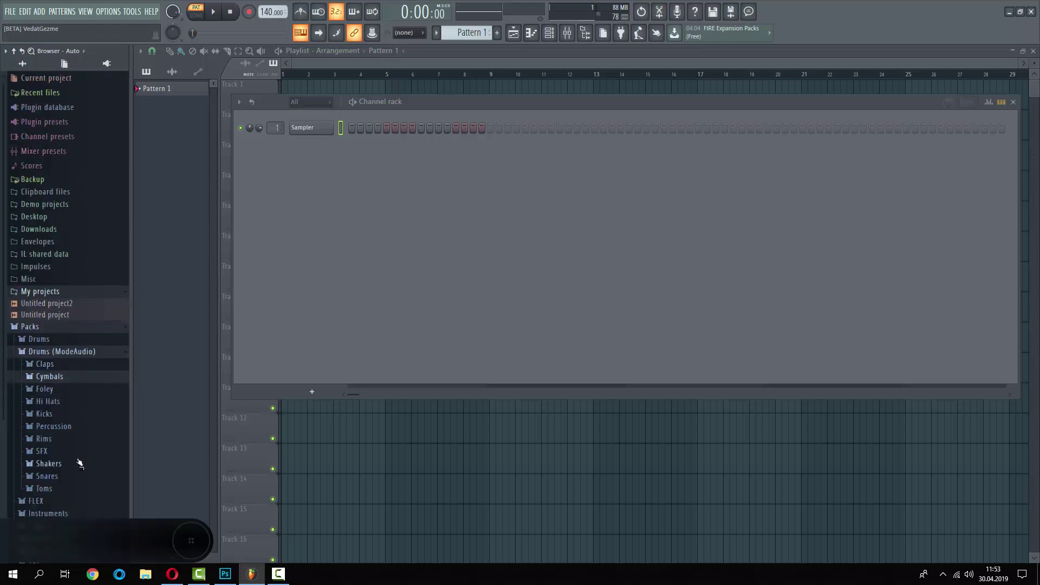
pyautogui.click(74, 477)
pyautogui.click(106, 343)
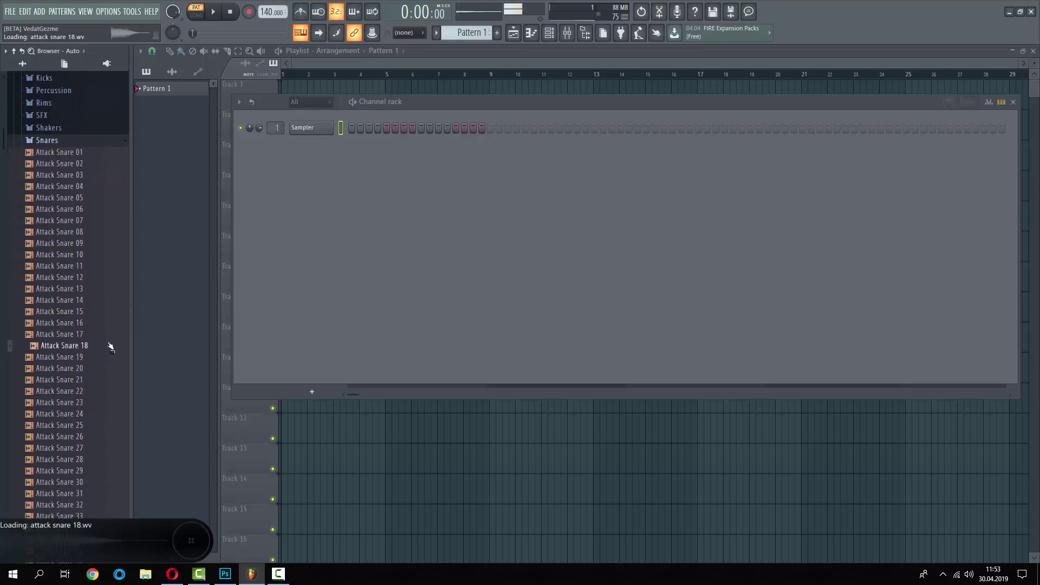
pyautogui.scroll(-4, 69, 393)
pyautogui.click(82, 335)
pyautogui.click(81, 312)
pyautogui.scroll(-10, 81, 325)
pyautogui.click(81, 334)
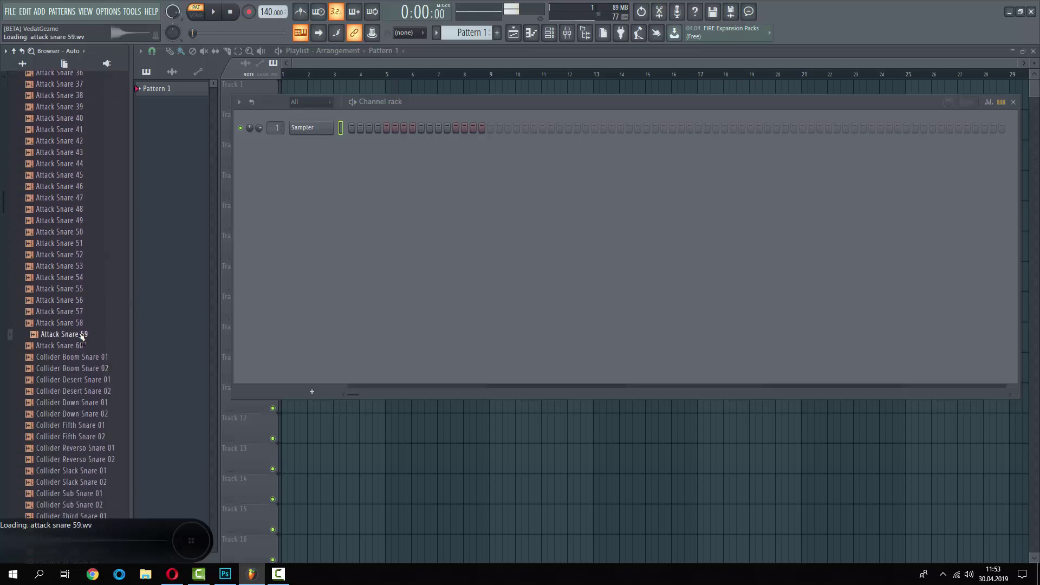
pyautogui.click(84, 278)
pyautogui.click(85, 200)
# Audition the Collider snares and load Collider Desert Snare 01 into the Sampler channel.
pyautogui.click(81, 381)
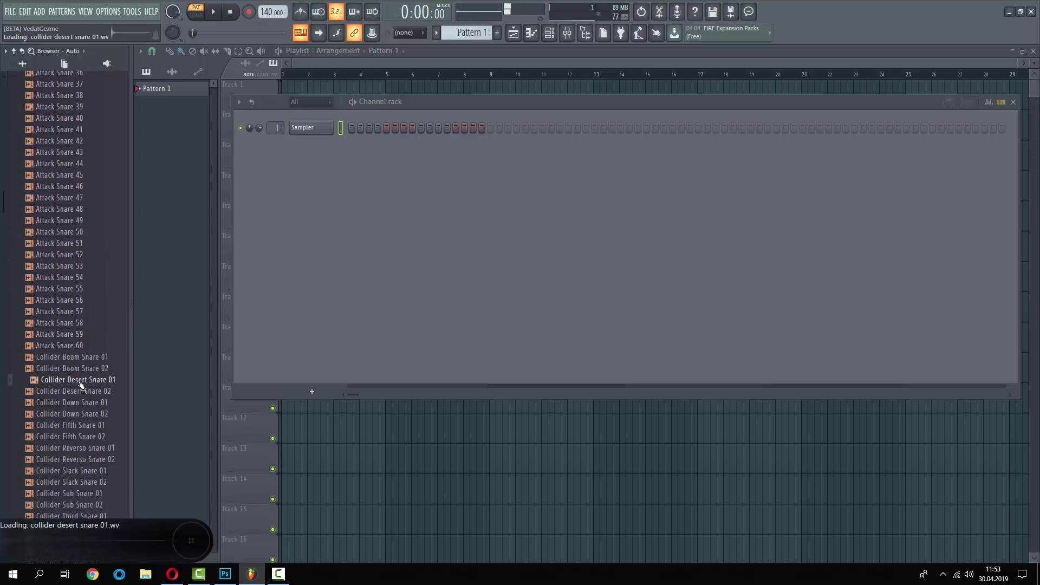
pyautogui.scroll(-4, 81, 381)
pyautogui.click(70, 325)
pyautogui.click(81, 231)
pyautogui.click(92, 243)
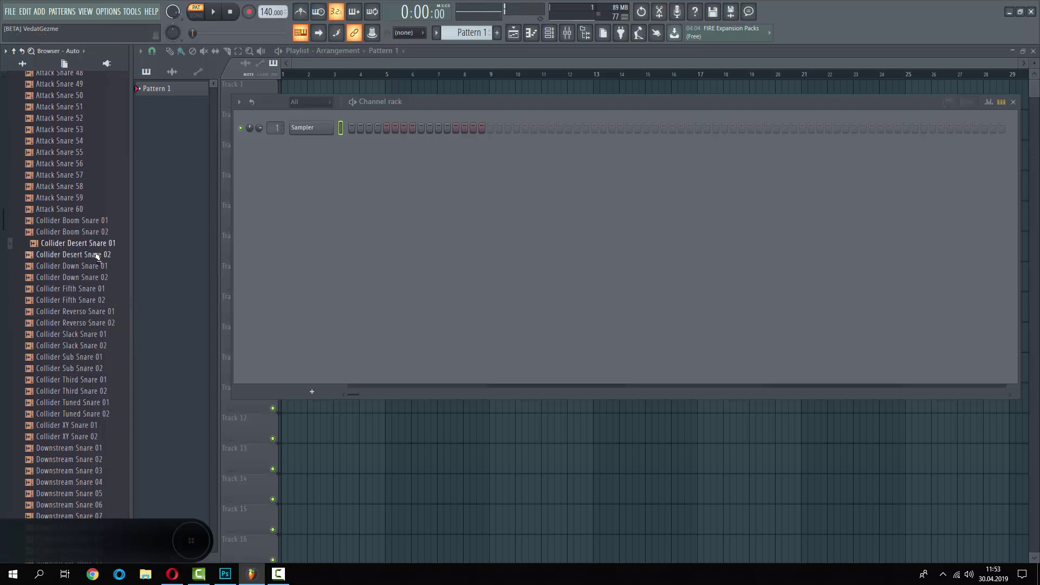
pyautogui.moveTo(96, 249); pyautogui.dragTo(306, 129)
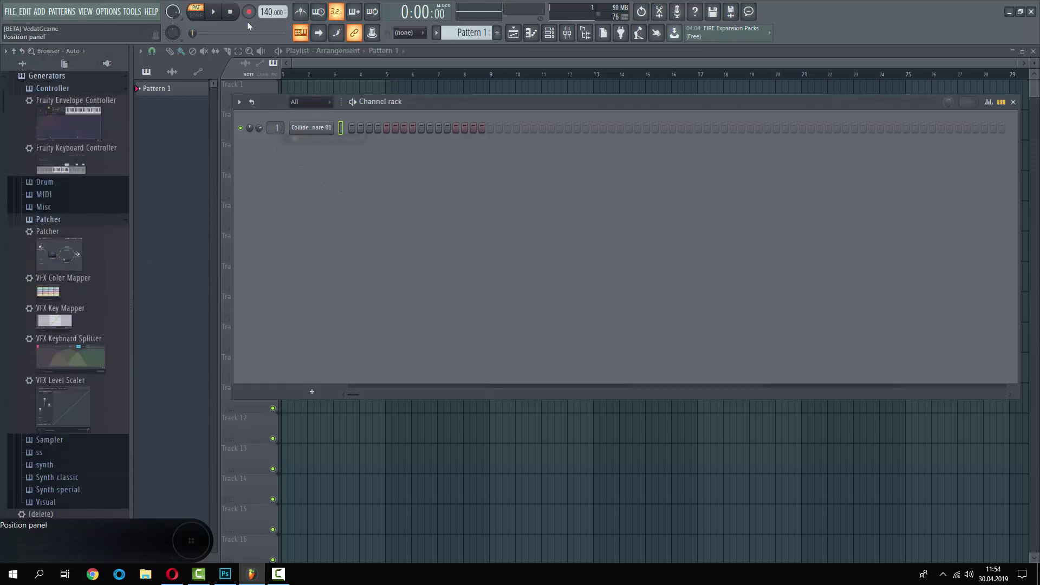
# Set the project tempo to 100 BPM.
pyautogui.press('space')
pyautogui.moveTo(260, 17); pyautogui.dragTo(242, 179)
pyautogui.press('space')
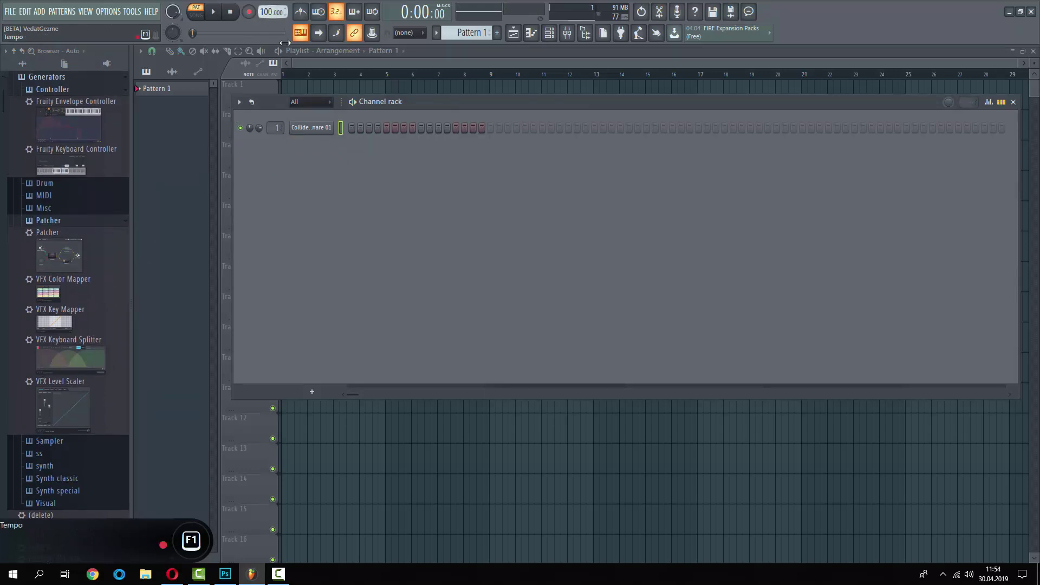
# Place snare hits on steps 5 and 13 of Pattern 1 and play the pattern.
pyautogui.press('space')
pyautogui.click(386, 129)
pyautogui.press('space')
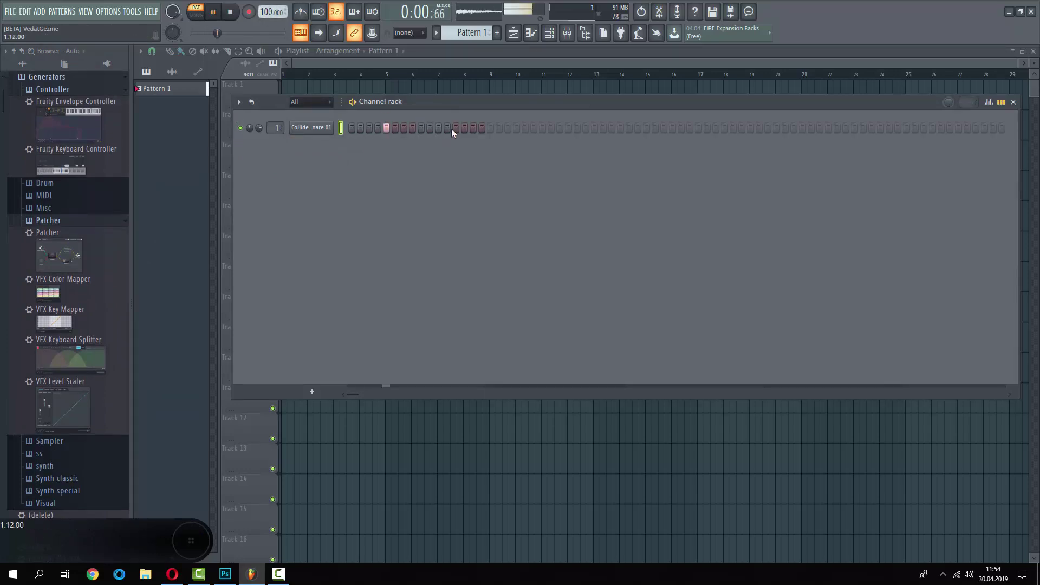
pyautogui.click(455, 129)
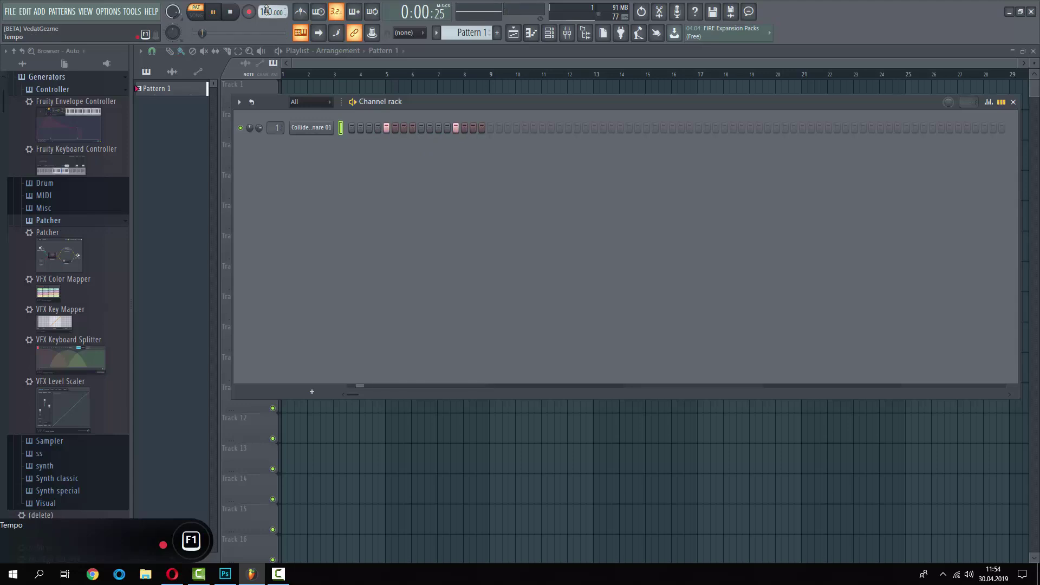
# Collapse the Plugin database folder, stop playback and audition Attack Snare 22 and Attack Snare 04.
pyautogui.scroll(-1, 73, 186)
pyautogui.scroll(3, 74, 185)
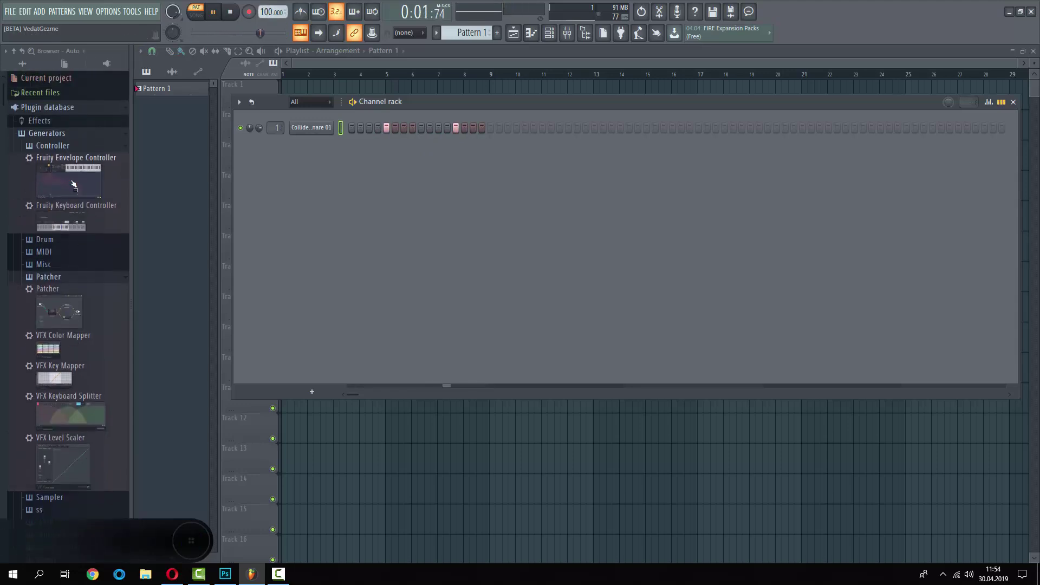
pyautogui.click(73, 107)
pyautogui.scroll(-6, 96, 313)
pyautogui.scroll(-6, 92, 317)
pyautogui.press('space')
pyautogui.click(89, 323)
pyautogui.scroll(6, 89, 316)
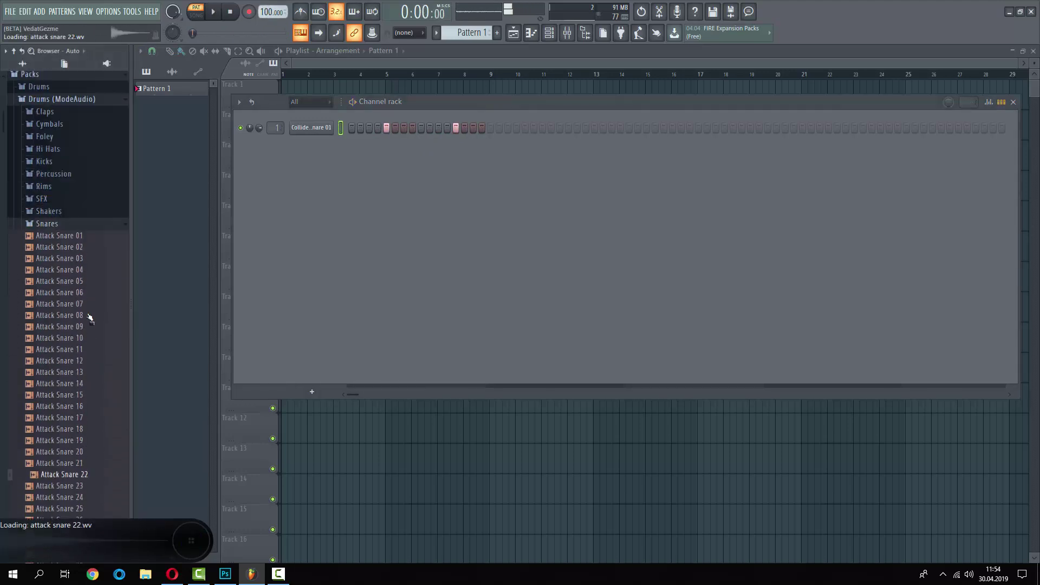
pyautogui.click(87, 317)
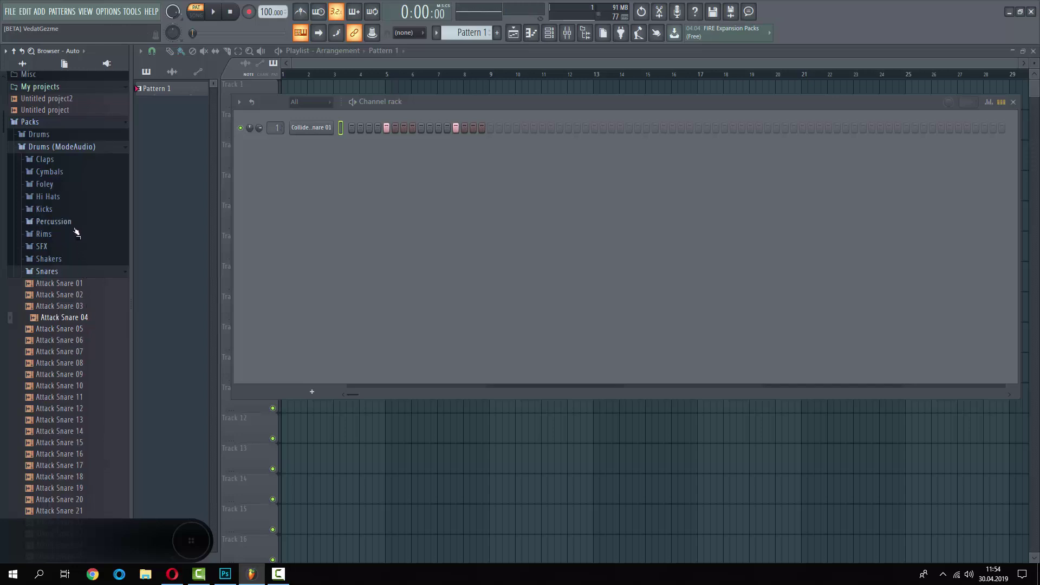
# Audition samples in the ModeAudio Kicks folder and add a Collider Kick 01 sample as a new channel above the snare.
pyautogui.click(63, 211)
pyautogui.click(75, 260)
pyautogui.click(74, 351)
pyautogui.scroll(-6, 70, 459)
pyautogui.click(68, 444)
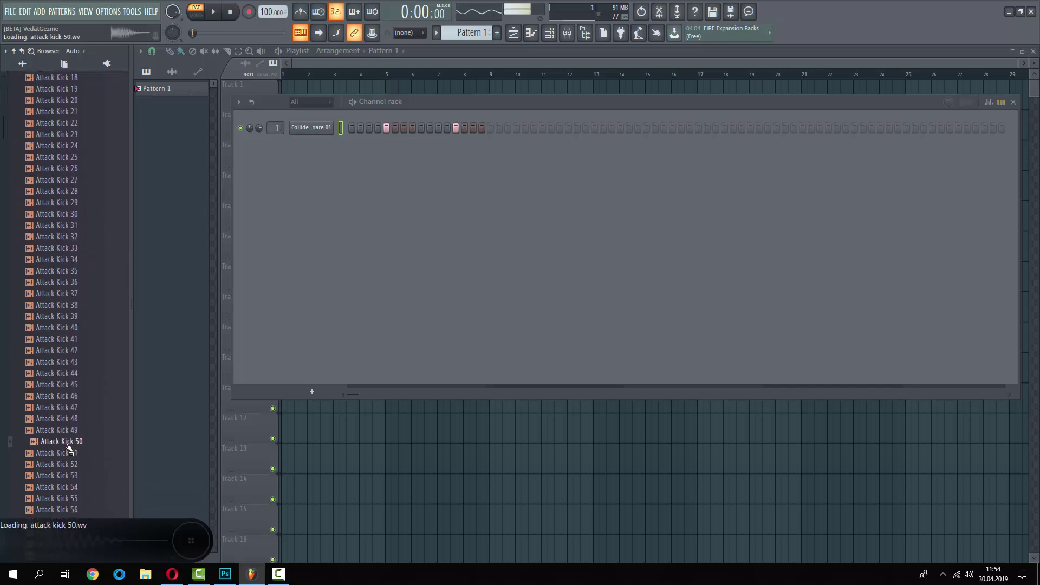
pyautogui.scroll(-8, 67, 443)
pyautogui.moveTo(70, 373); pyautogui.dragTo(343, 128)
# Program the kick channel with hits on steps 1, 8 and 11, checking the pattern in playback.
pyautogui.press('space')
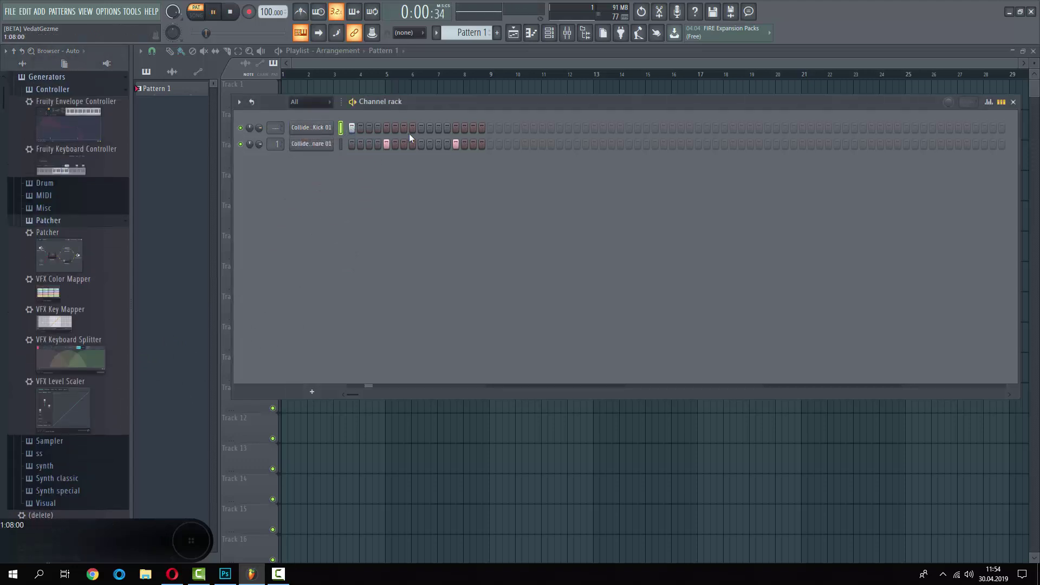
pyautogui.click(430, 129)
pyautogui.press('space')
pyautogui.click(422, 128)
pyautogui.press('space')
pyautogui.rightClick(431, 128)
pyautogui.click(414, 128)
pyautogui.press('space')
pyautogui.press('space')
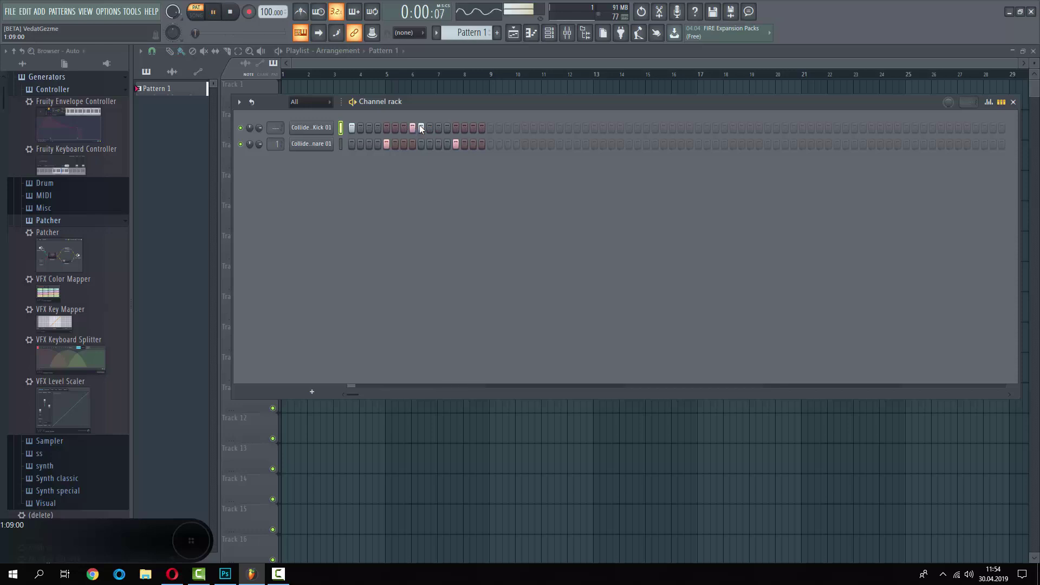
pyautogui.click(421, 127)
pyautogui.click(439, 127)
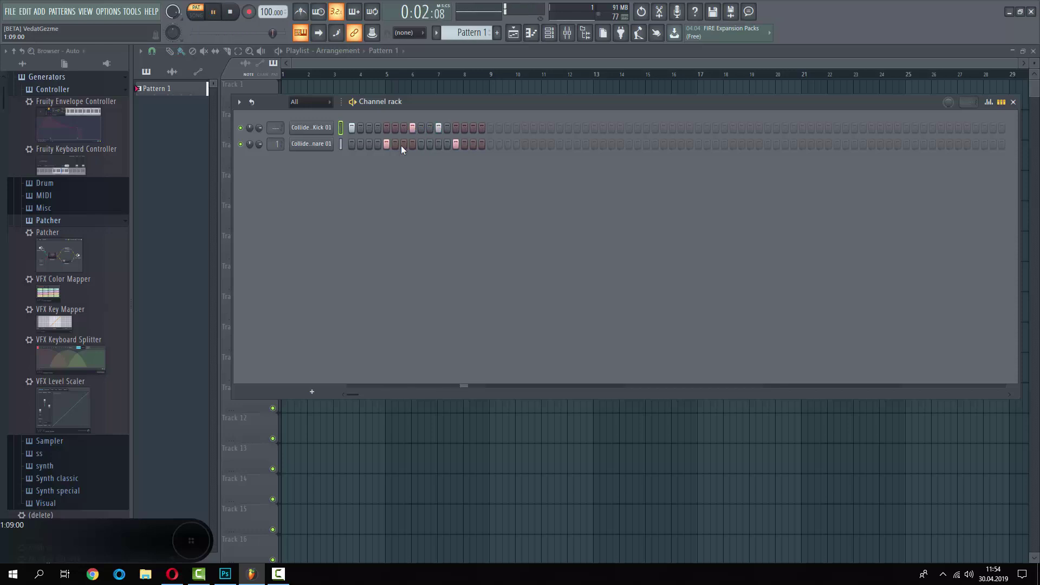
# Audition the Attack Kick samples, replace the kick channel's sample with Attack Kick 35 and play the pattern.
pyautogui.scroll(3, 107, 248)
pyautogui.click(76, 108)
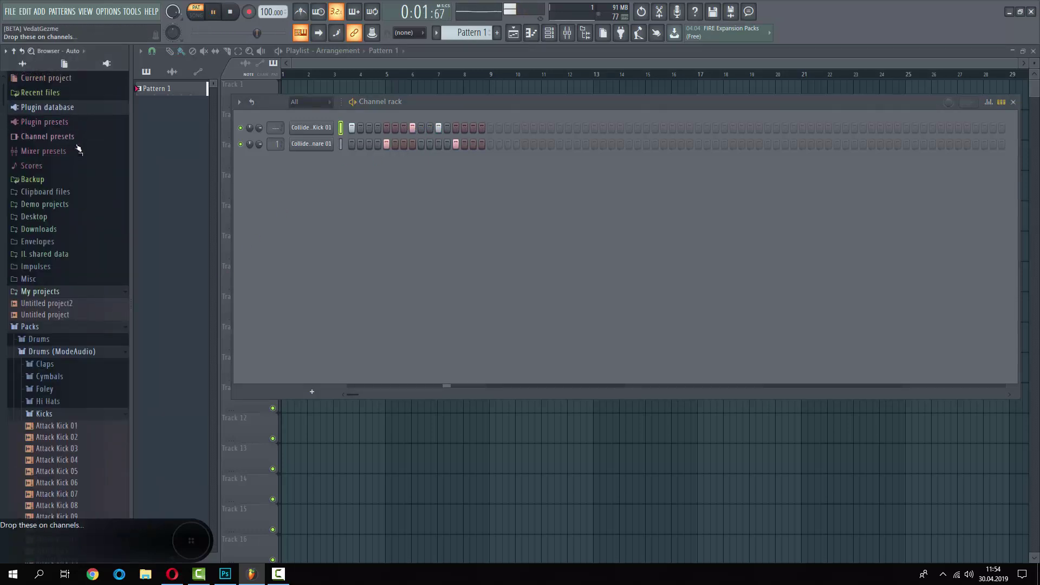
pyautogui.click(61, 438)
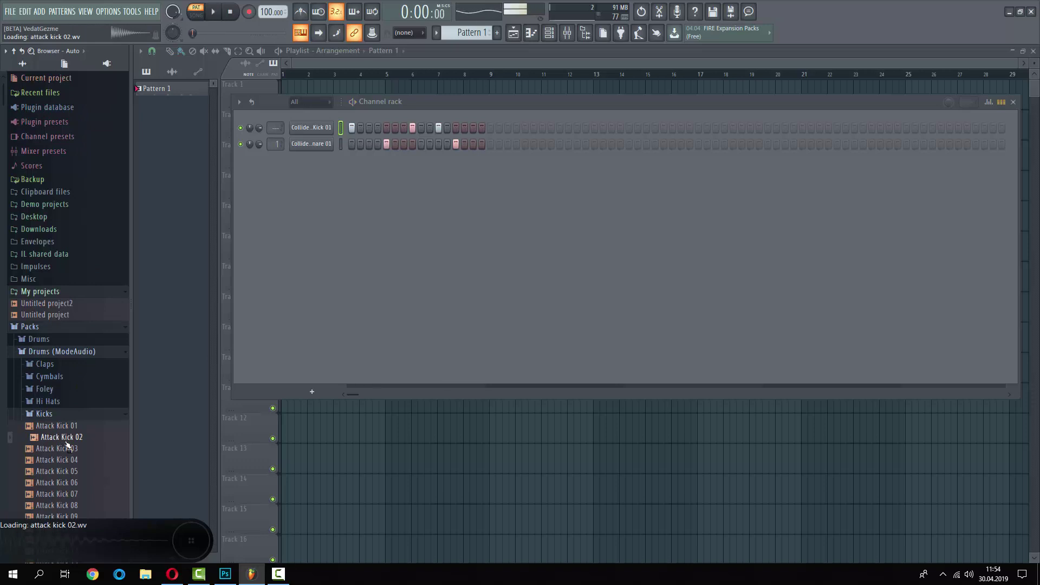
pyautogui.scroll(-4, 71, 473)
pyautogui.click(72, 471)
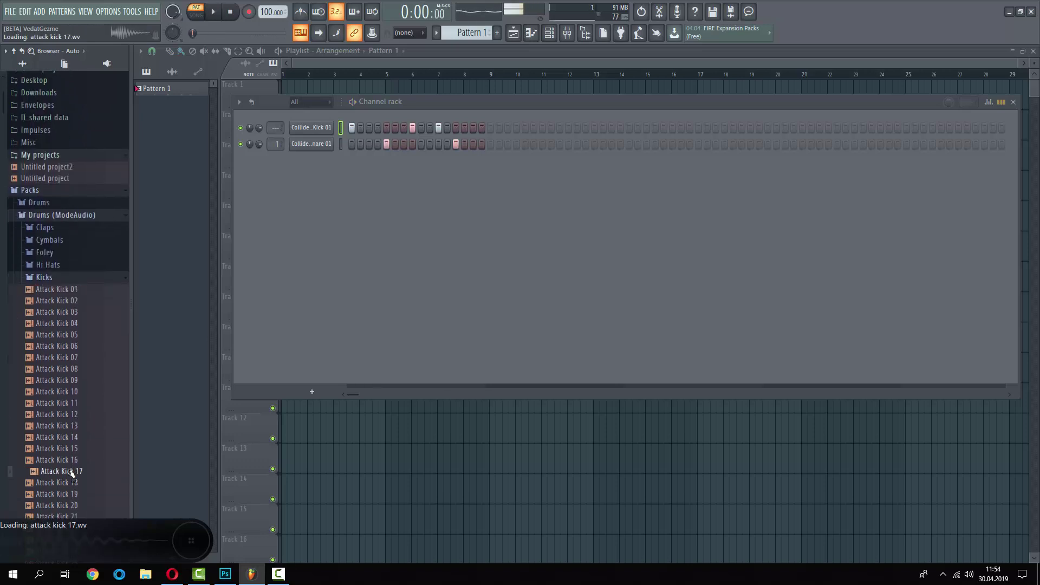
pyautogui.scroll(1, 92, 432)
pyautogui.scroll(-7, 93, 431)
pyautogui.click(87, 427)
pyautogui.scroll(-4, 89, 395)
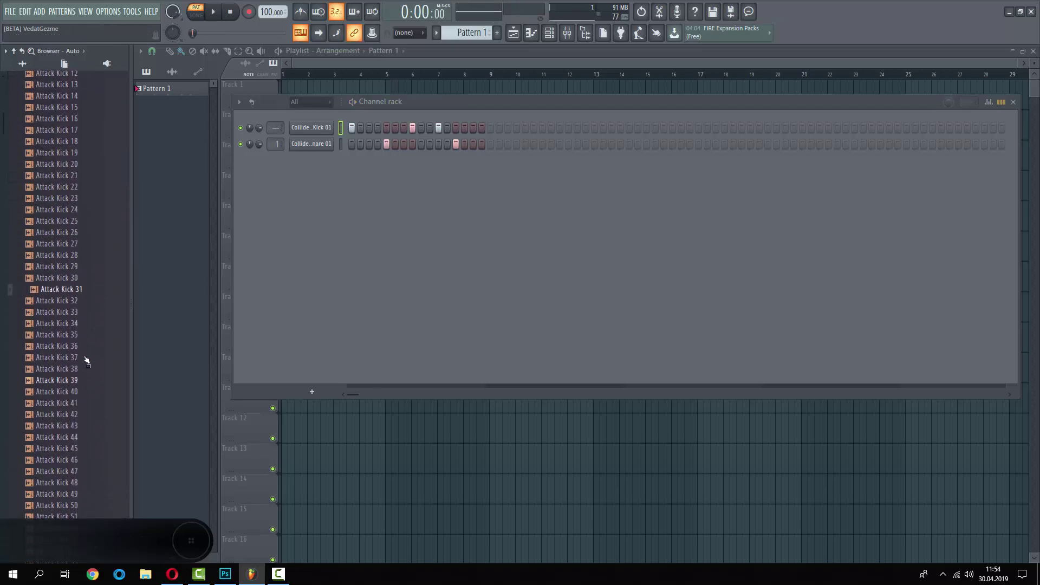
pyautogui.click(81, 334)
pyautogui.moveTo(81, 334); pyautogui.dragTo(311, 128)
pyautogui.press('space')
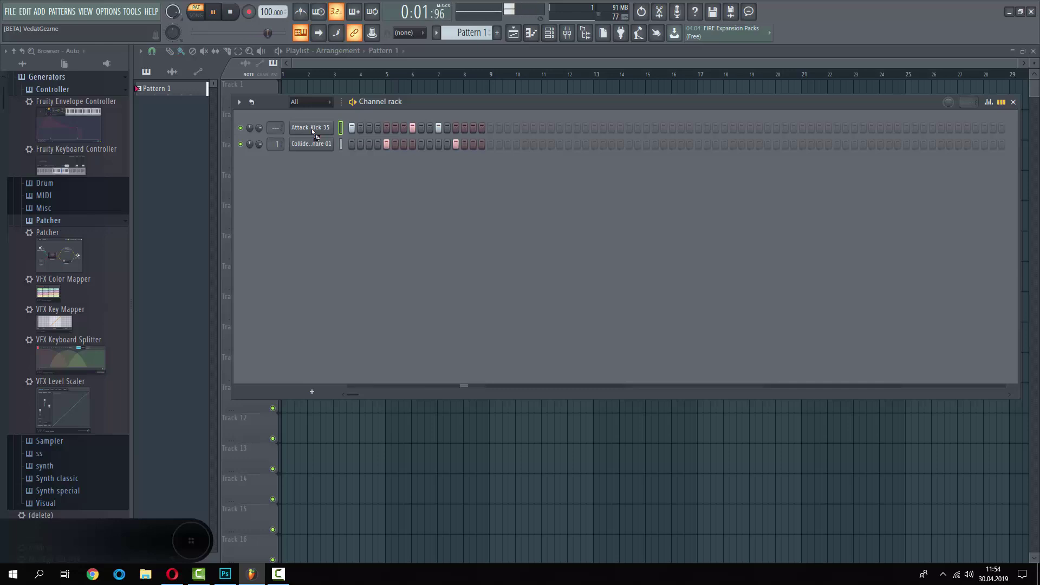
# Collapse the whole browser structure, stop playback and open the Hats folder in Packs > Drums.
pyautogui.click(13, 51)
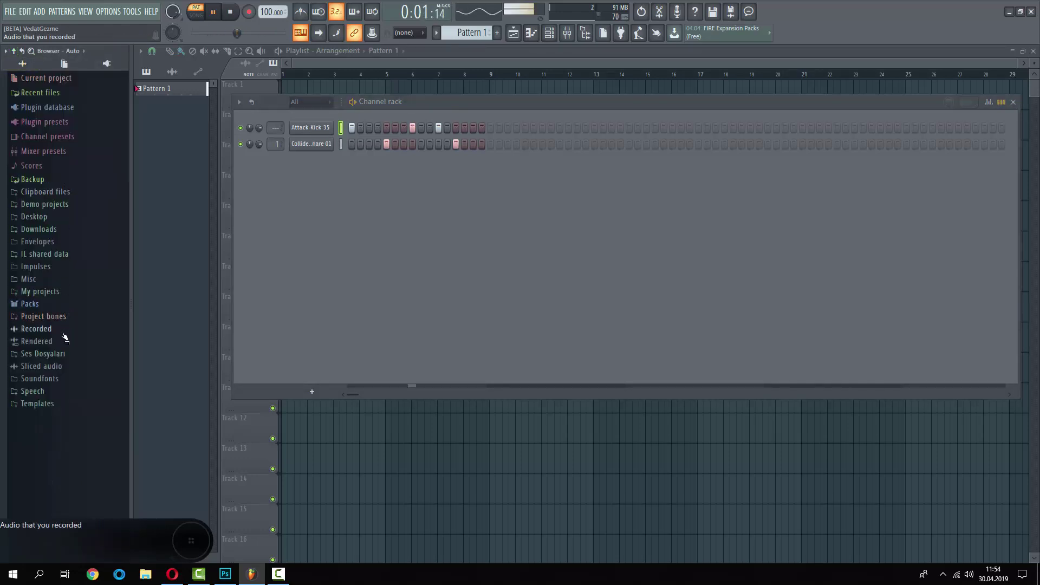
pyautogui.press('space')
pyautogui.click(29, 304)
pyautogui.click(69, 318)
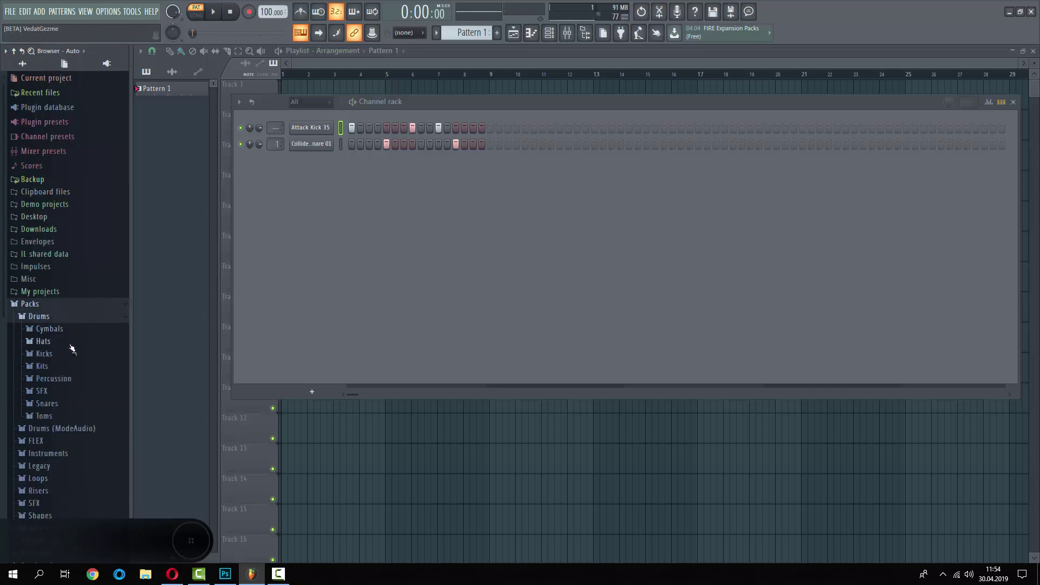
pyautogui.click(69, 353)
# Audition the hi-hat samples and add Grv OH 03 as a new channel below the snare.
pyautogui.click(68, 272)
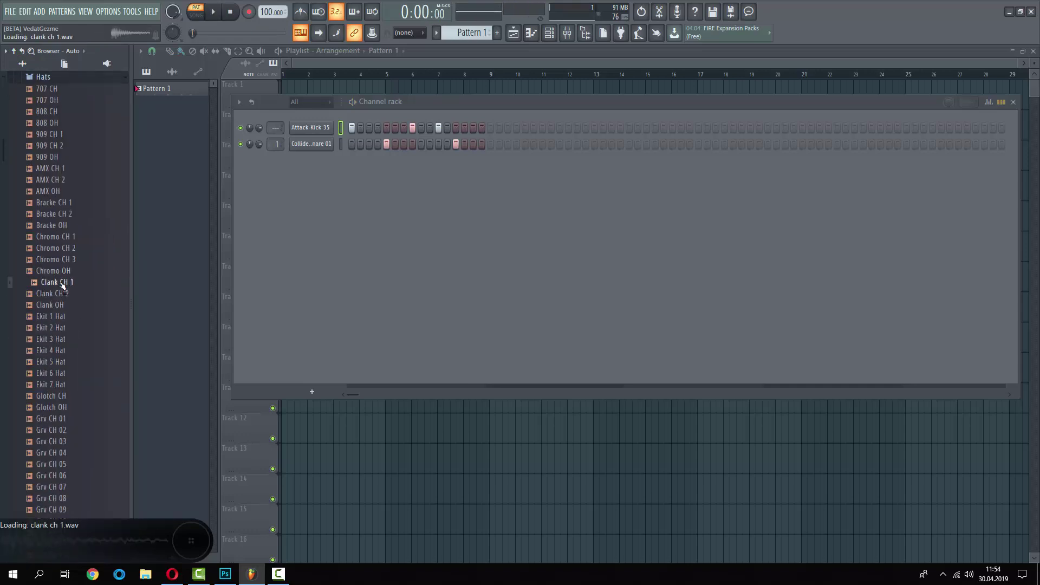
pyautogui.scroll(-3, 84, 380)
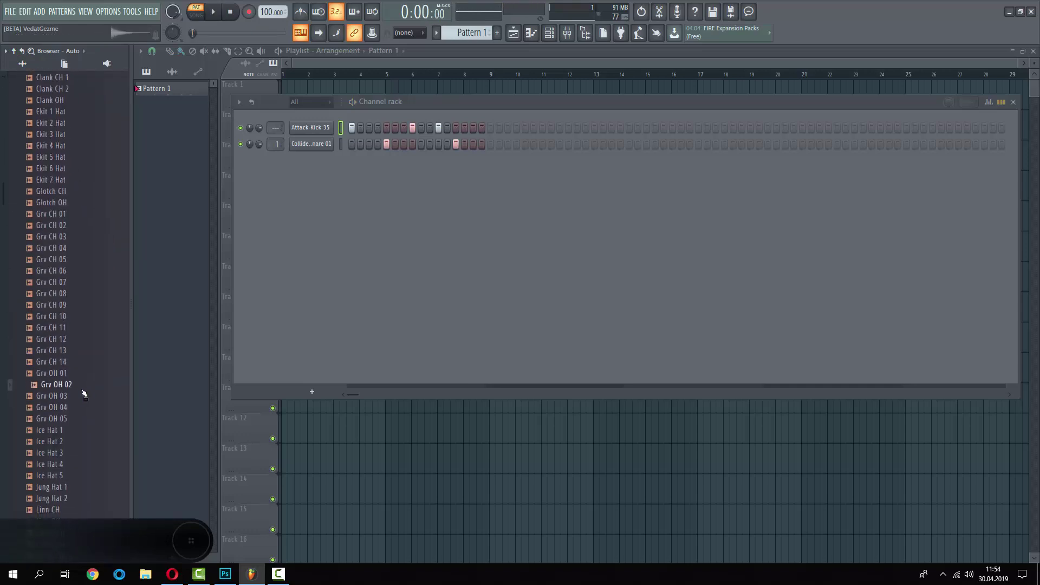
pyautogui.click(80, 394)
pyautogui.moveTo(67, 399); pyautogui.dragTo(317, 163)
# Place Grv OH 03 hits on steps 3, 7, 11 and 15 and lower the channel's volume during playback.
pyautogui.click(369, 160)
pyautogui.press('space')
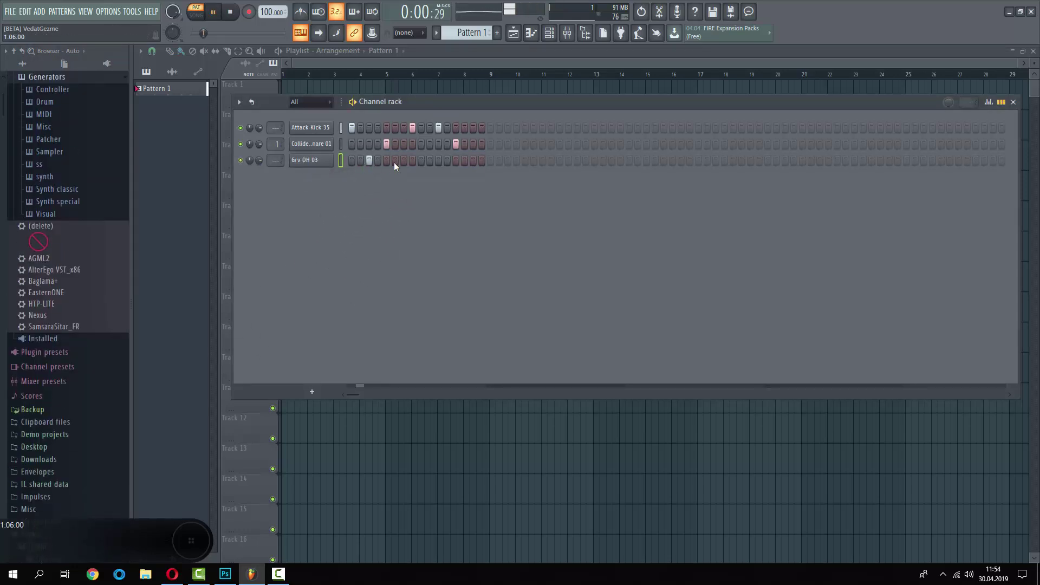
pyautogui.click(404, 161)
pyautogui.click(438, 161)
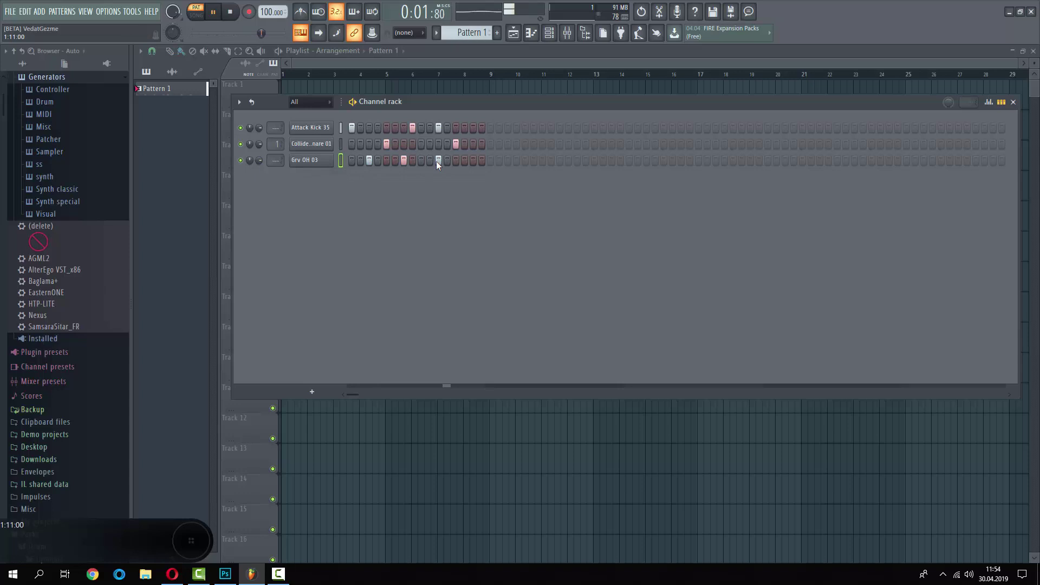
pyautogui.click(472, 161)
pyautogui.moveTo(259, 160); pyautogui.dragTo(255, 194)
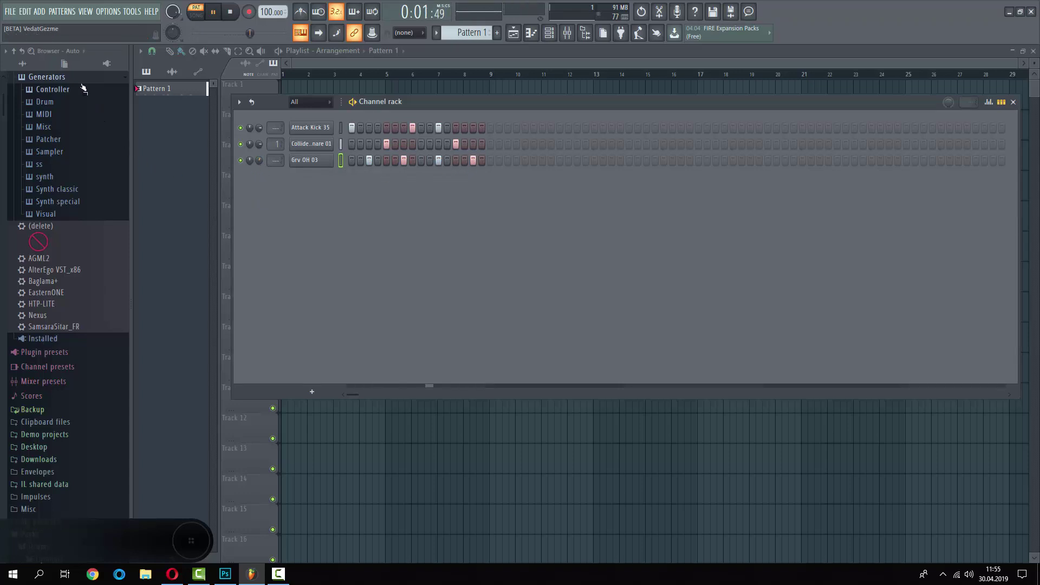
# Stop playback, switch the browser's current snapshot to All and play the pattern again.
pyautogui.press('space')
pyautogui.scroll(3, 111, 267)
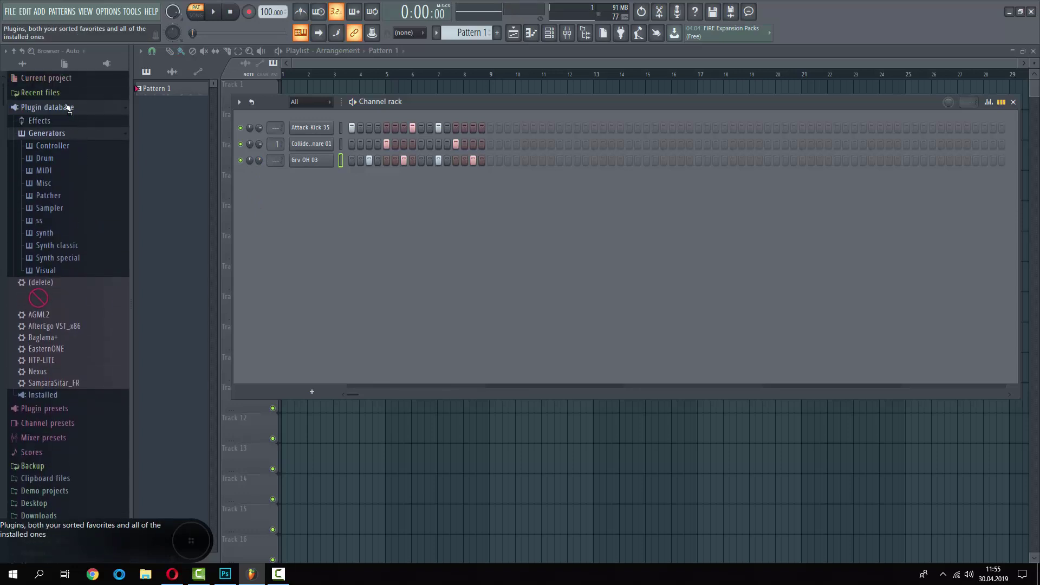
pyautogui.click(67, 108)
pyautogui.click(8, 51)
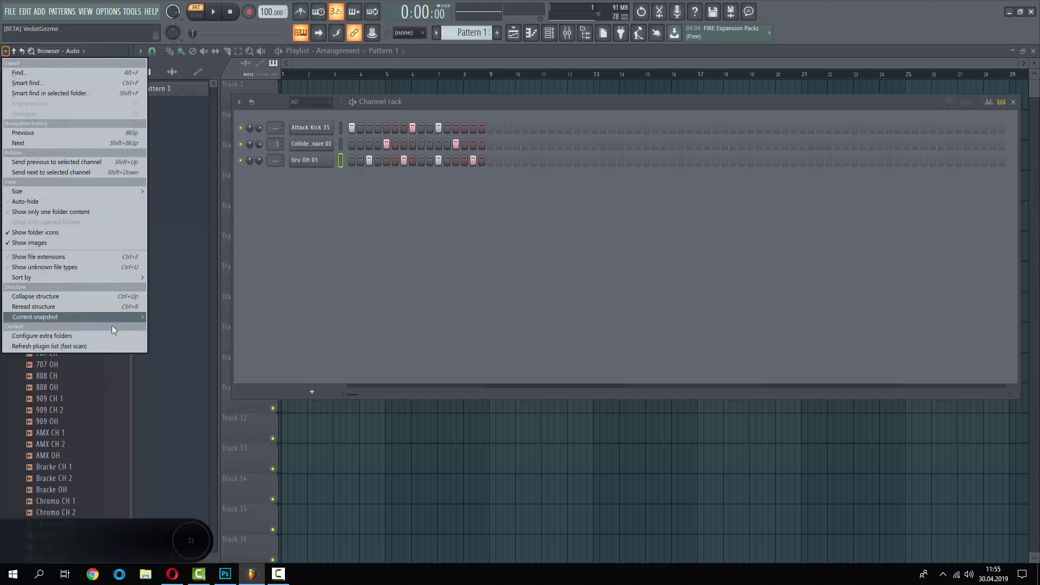
pyautogui.moveTo(131, 314)
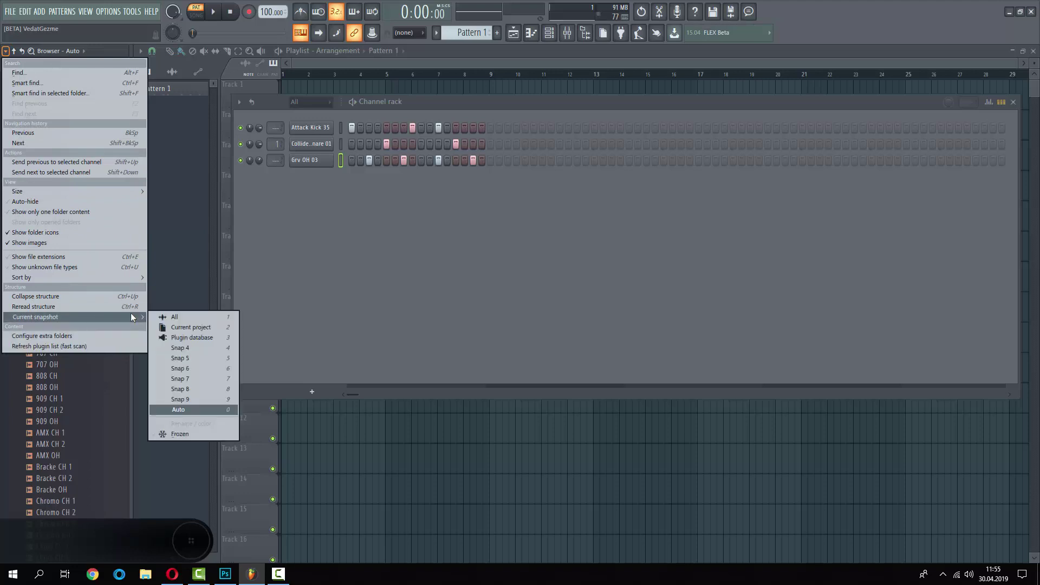
pyautogui.click(161, 316)
pyautogui.press('space')
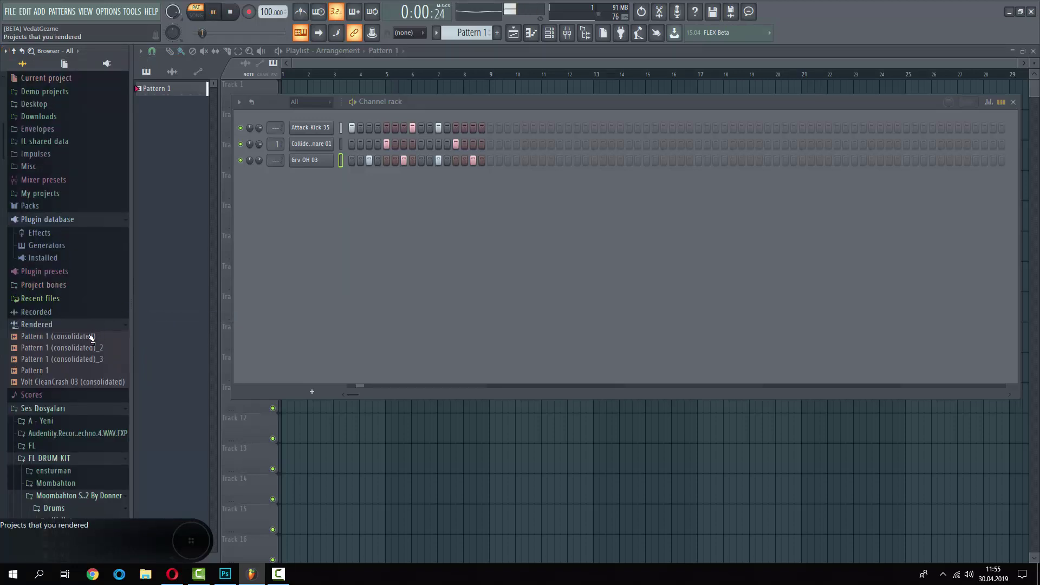
# Audition the Moombahton pack's Hi-Hats samples and add Hi Hat 9 as a new channel below Grv OH 03.
pyautogui.scroll(-2, 70, 368)
pyautogui.scroll(-3, 71, 368)
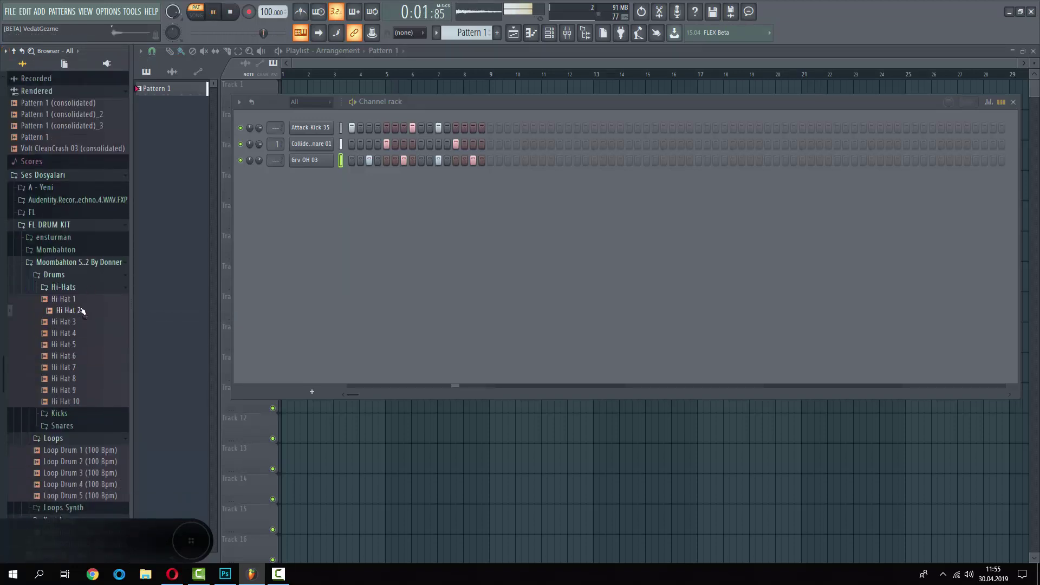
pyautogui.click(86, 299)
pyautogui.click(81, 368)
pyautogui.click(82, 391)
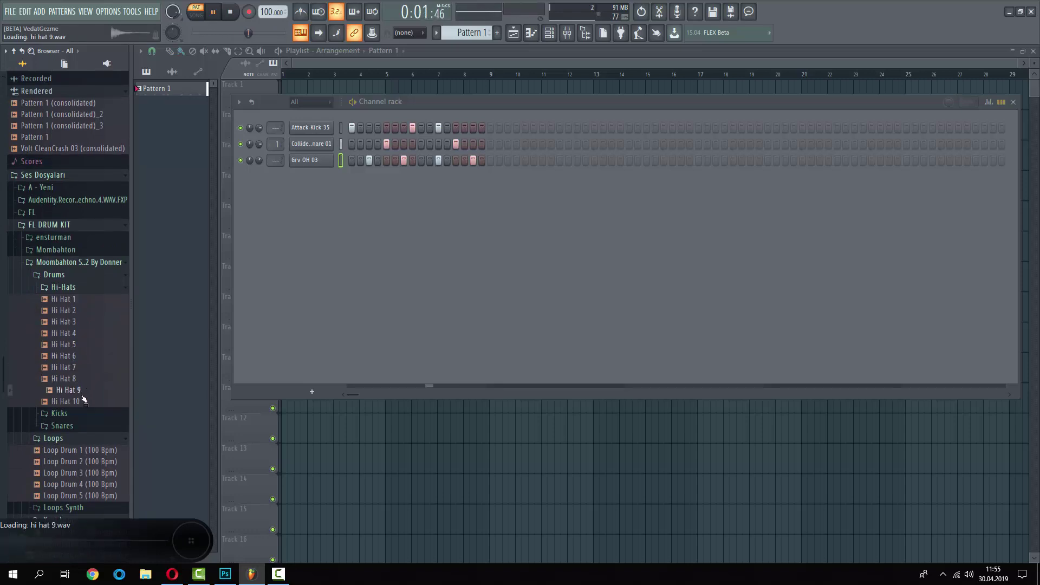
pyautogui.moveTo(84, 398); pyautogui.dragTo(312, 183)
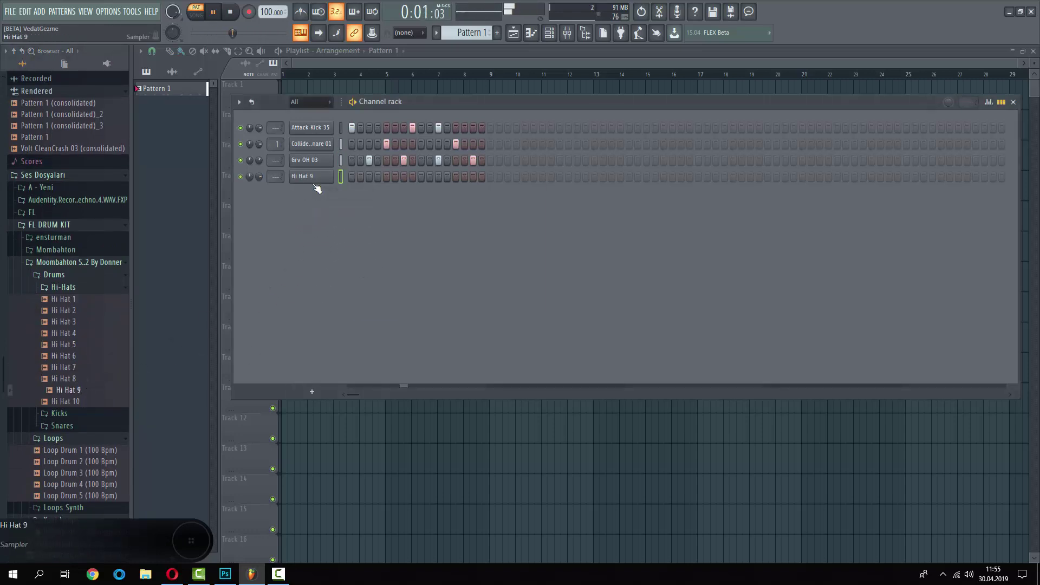
# Fill every second step of the Hi Hat 9 channel and shift the hits onto the even steps 2 through 16.
pyautogui.rightClick(316, 178)
pyautogui.click(474, 211)
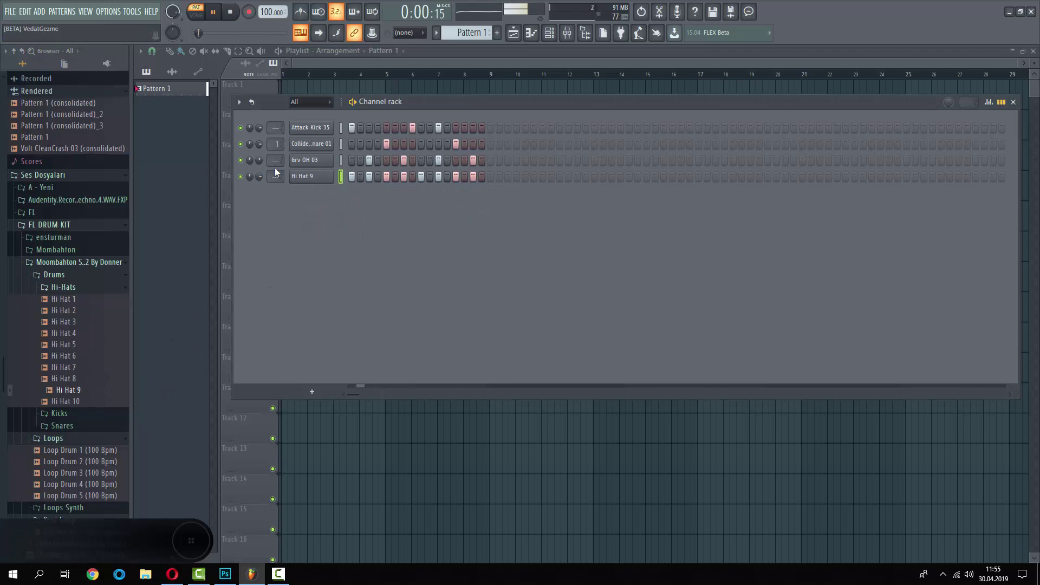
pyautogui.click(352, 177)
pyautogui.click(360, 177)
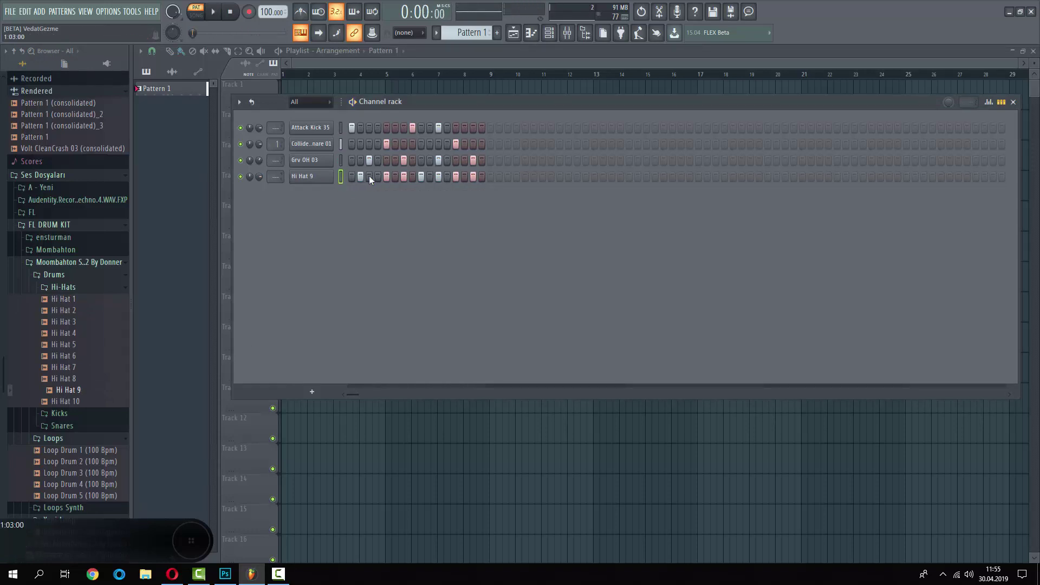
pyautogui.click(369, 176)
pyautogui.click(377, 176)
pyautogui.click(394, 175)
pyautogui.click(411, 175)
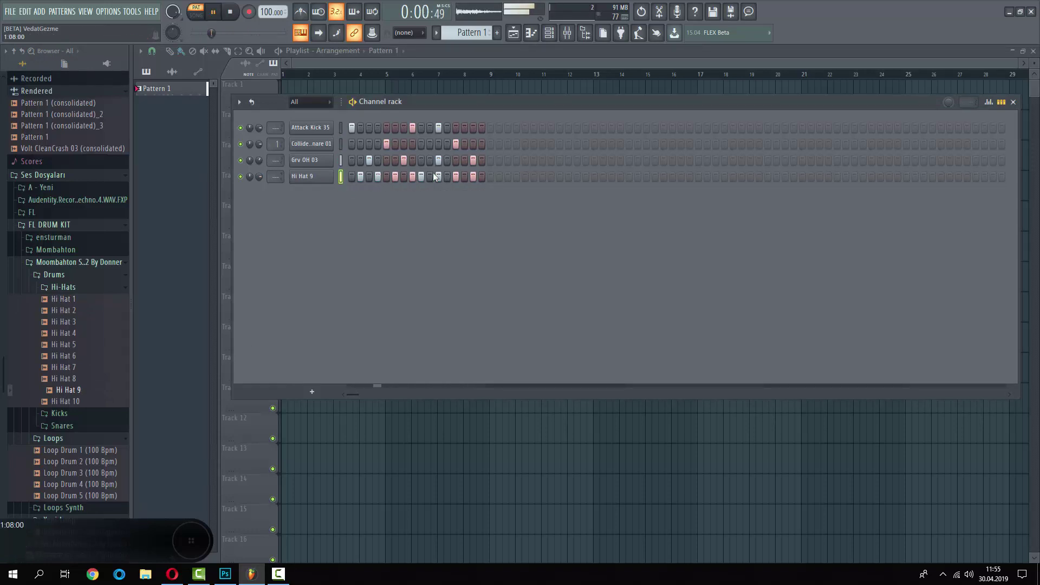
pyautogui.click(440, 175)
pyautogui.click(447, 177)
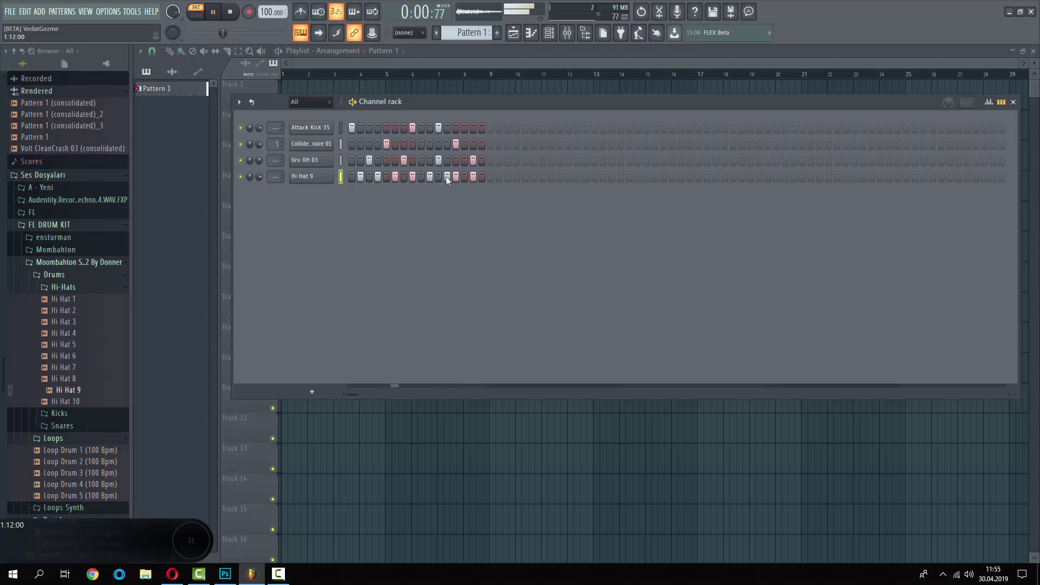
pyautogui.click(456, 178)
pyautogui.click(465, 178)
pyautogui.click(474, 175)
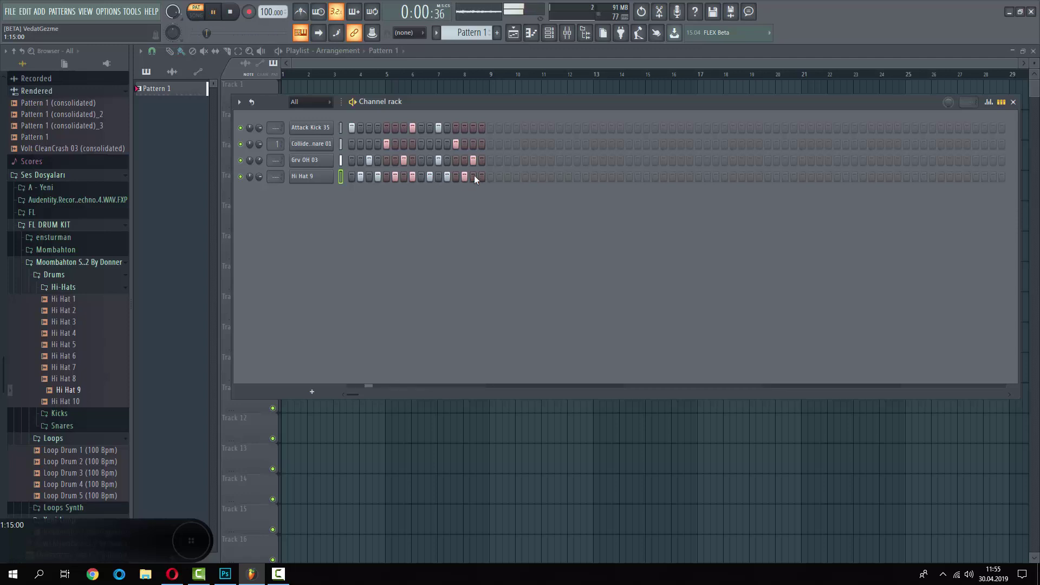
pyautogui.click(481, 177)
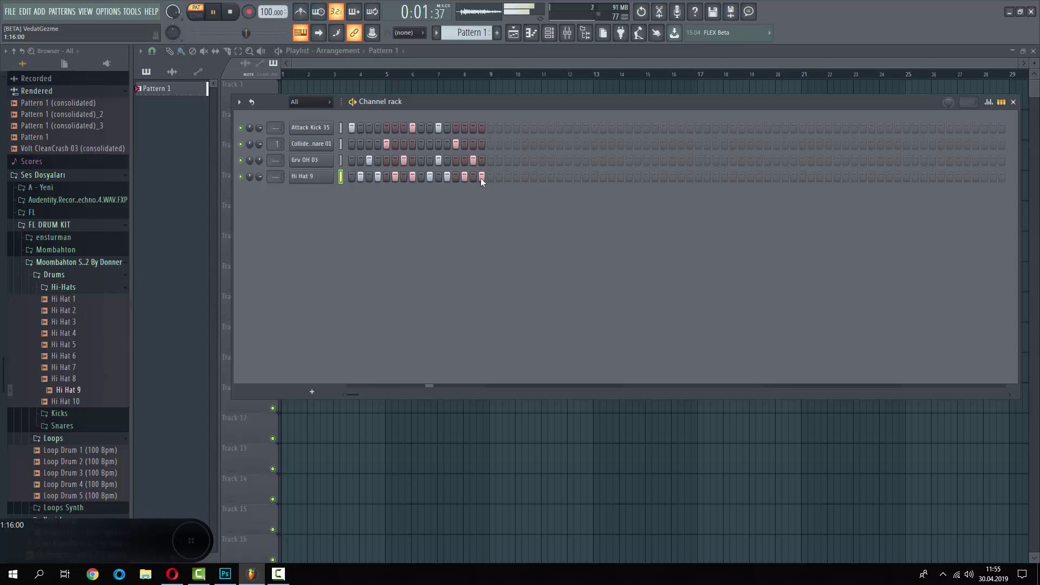
# Collapse the Moombahton Drums, Ses Dosyaları and Rendered folders and open Packs > Drums > Snares in the browser.
pyautogui.click(71, 275)
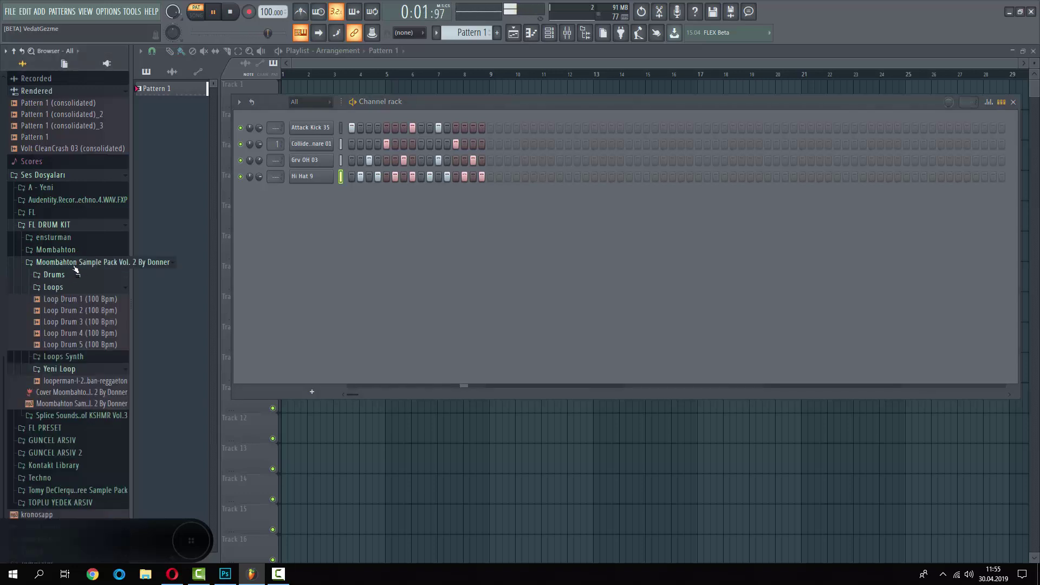
pyautogui.click(58, 175)
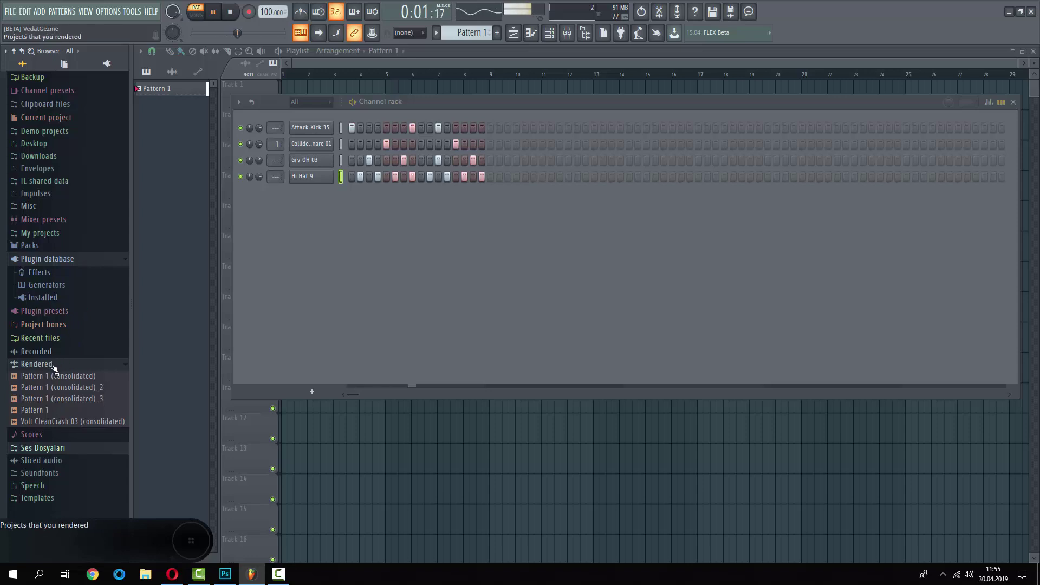
pyautogui.click(78, 364)
pyautogui.click(64, 248)
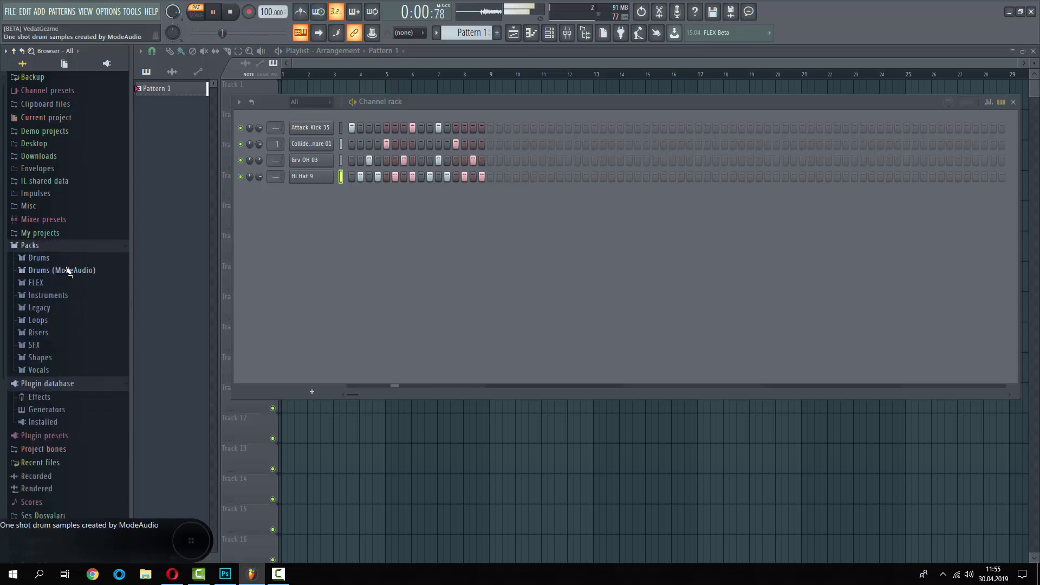
pyautogui.click(65, 259)
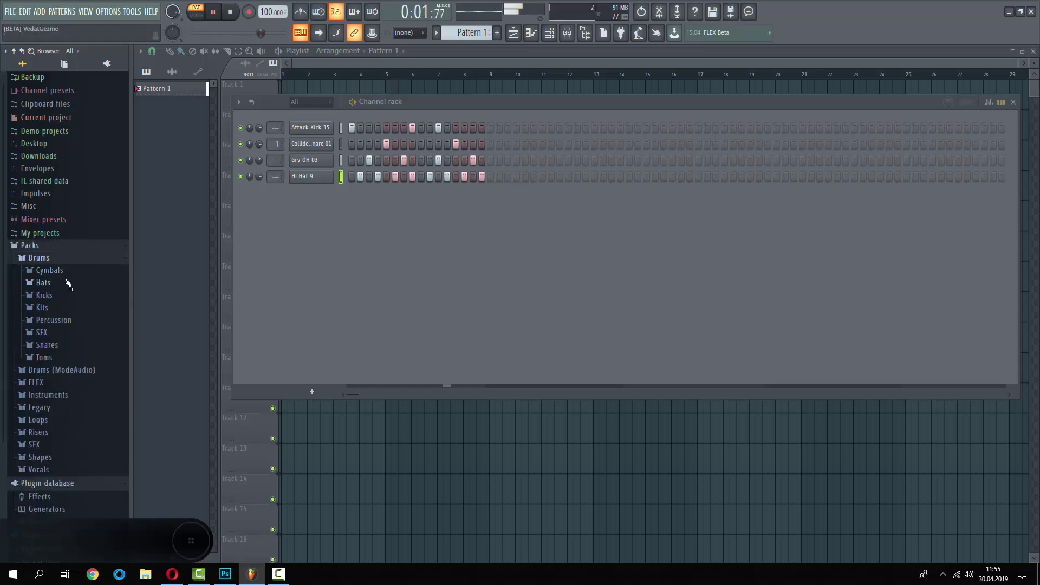
pyautogui.click(56, 348)
# Audition the snare samples, replace the snare channel's sample with Grv Snareclap 06 and stop playback after listening.
pyautogui.click(63, 361)
pyautogui.scroll(2, 63, 362)
pyautogui.scroll(-5, 63, 373)
pyautogui.click(63, 375)
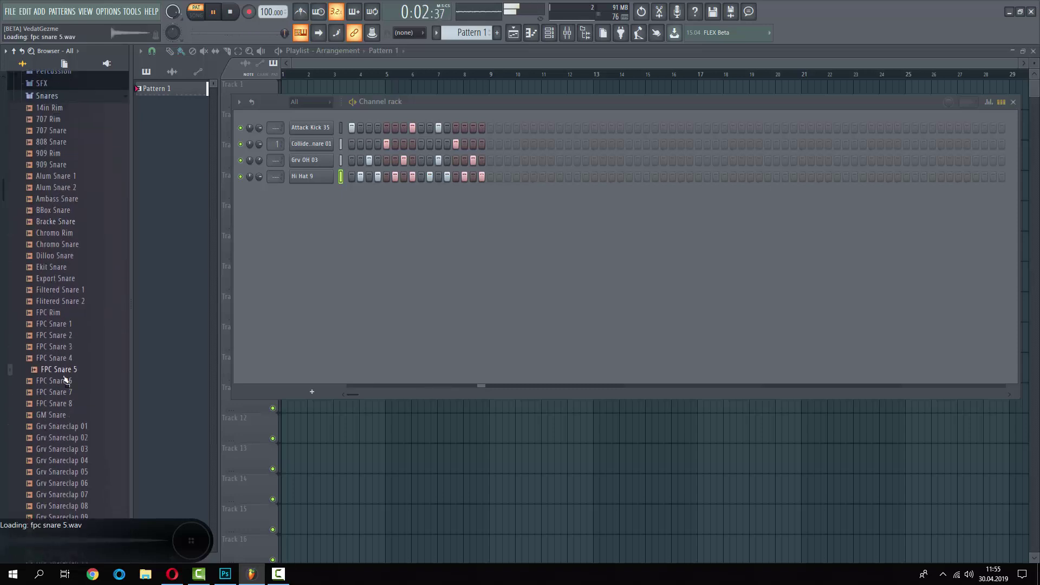
pyautogui.scroll(-2, 63, 374)
pyautogui.click(64, 373)
pyautogui.scroll(-6, 64, 372)
pyautogui.click(100, 218)
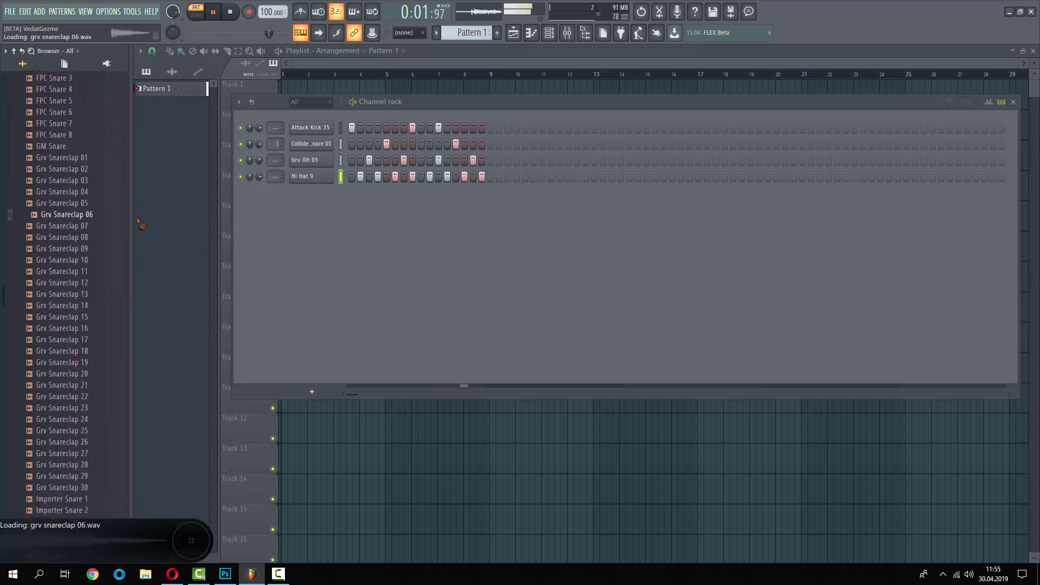
pyautogui.moveTo(140, 224); pyautogui.dragTo(302, 144)
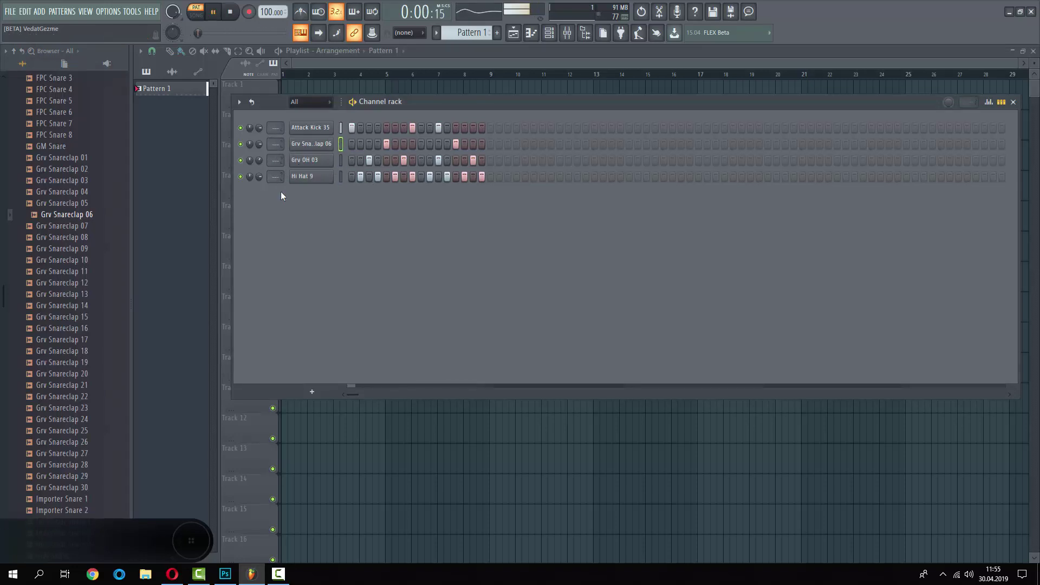
pyautogui.press('space')
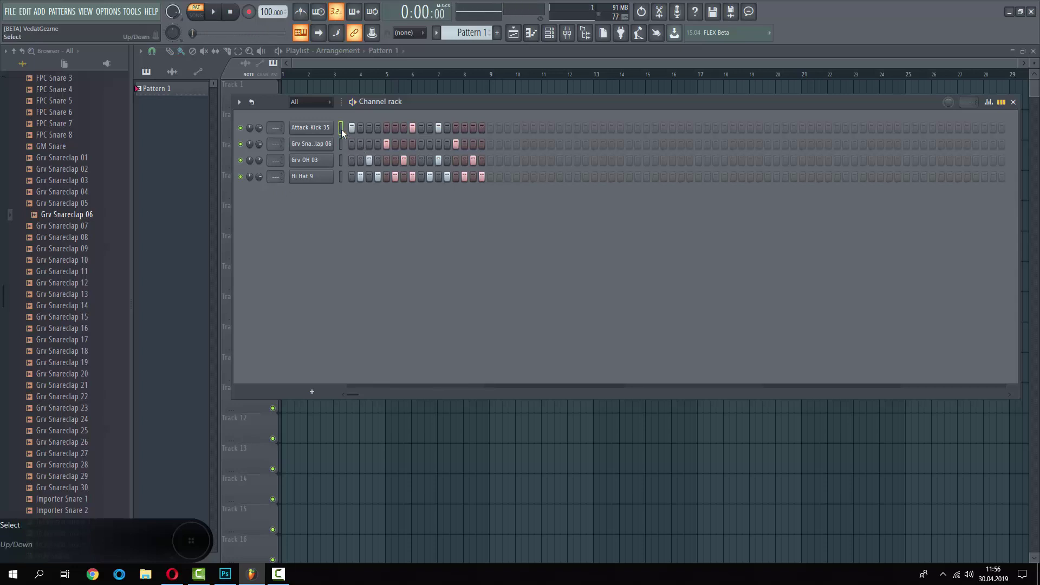
# Link the Attack Kick 35 channel to a mixer track and set its routing to track 1.
pyautogui.hotkey('ctrl', 'l')
pyautogui.hotkey('ctrl', 'l')
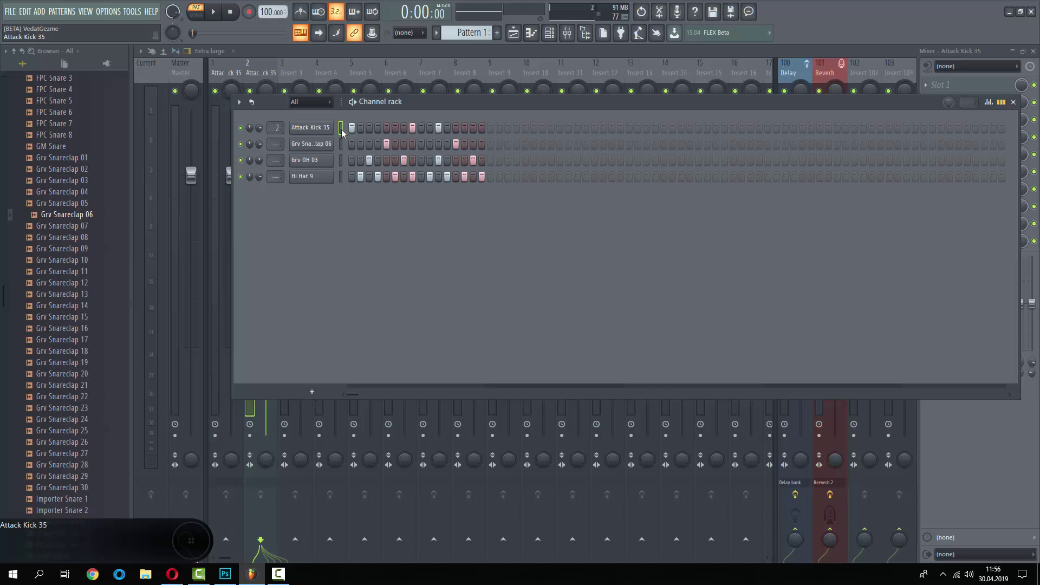
pyautogui.hotkey('ctrl', 'l')
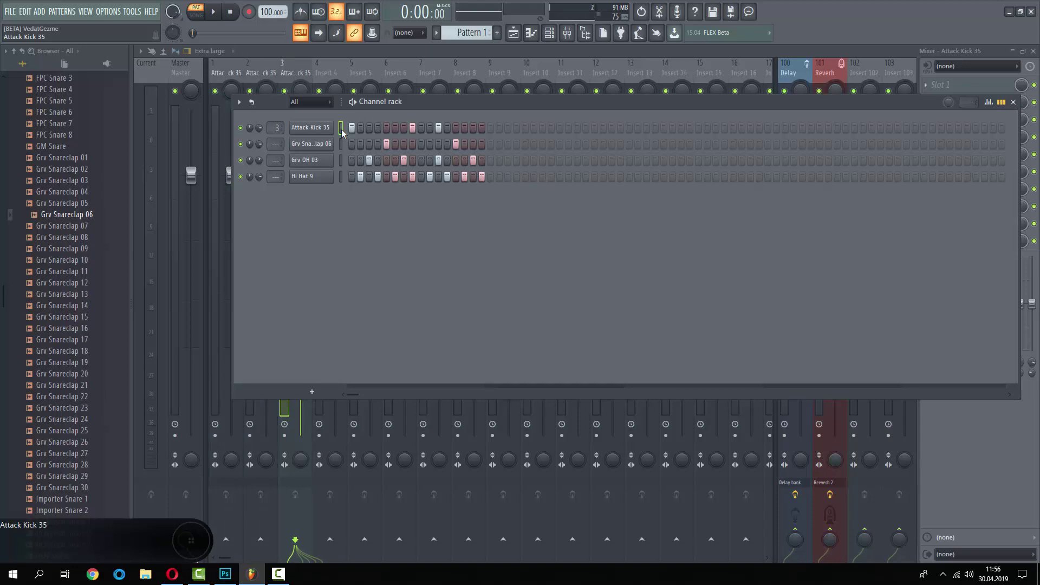
pyautogui.scroll(-2, 267, 132)
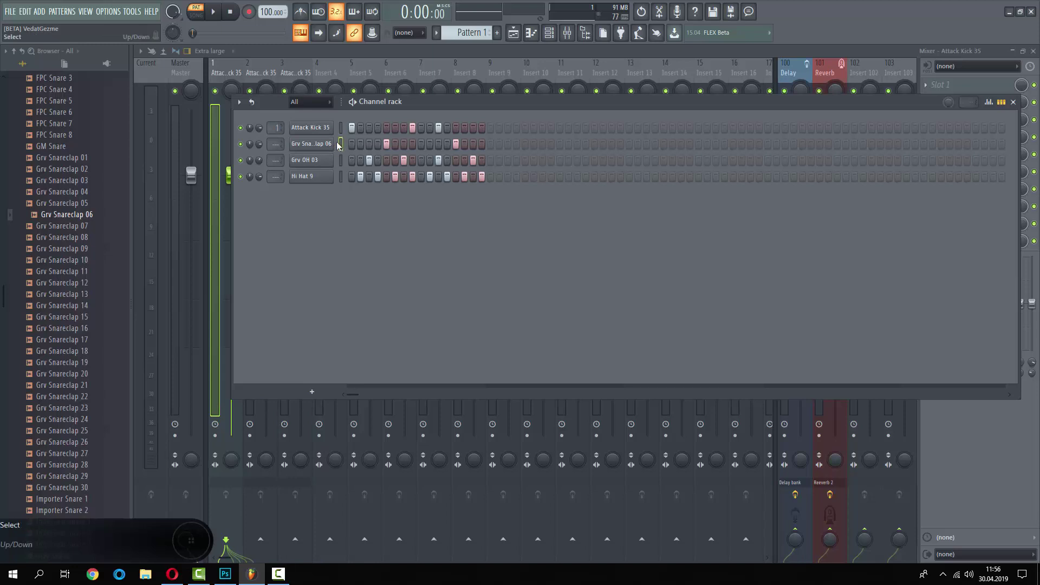
# Route Grv Snareclap 06, Grv OH 03 and Hi Hat 9 to mixer tracks 4, 5 and 6 and hide the channel rack.
pyautogui.hotkey('ctrl', 'l')
pyautogui.hotkey('ctrl', 'l')
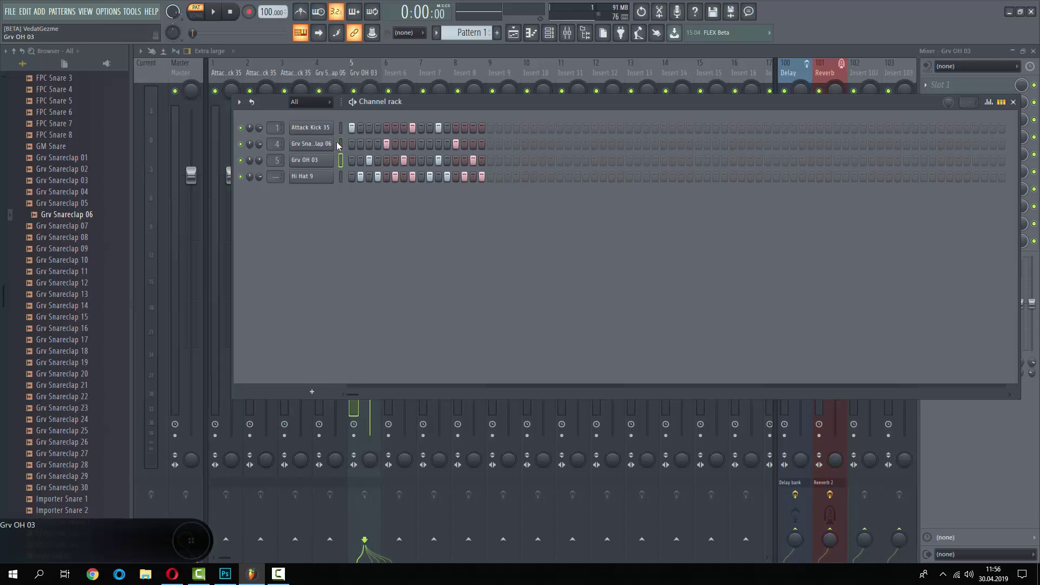
pyautogui.hotkey('ctrl', 'l')
pyautogui.press('F6')
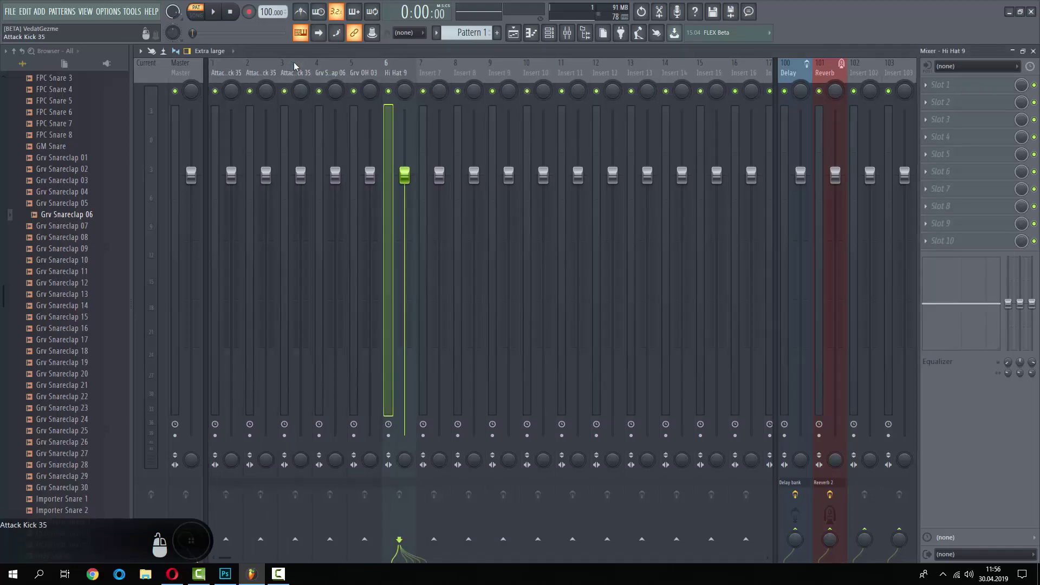
# Play the pattern and move the duplicate Attack Kick 35 mixer tracks away to positions 8 and 123.
pyautogui.press('space')
pyautogui.click(297, 68)
pyautogui.moveTo(332, 76); pyautogui.dragTo(455, 74)
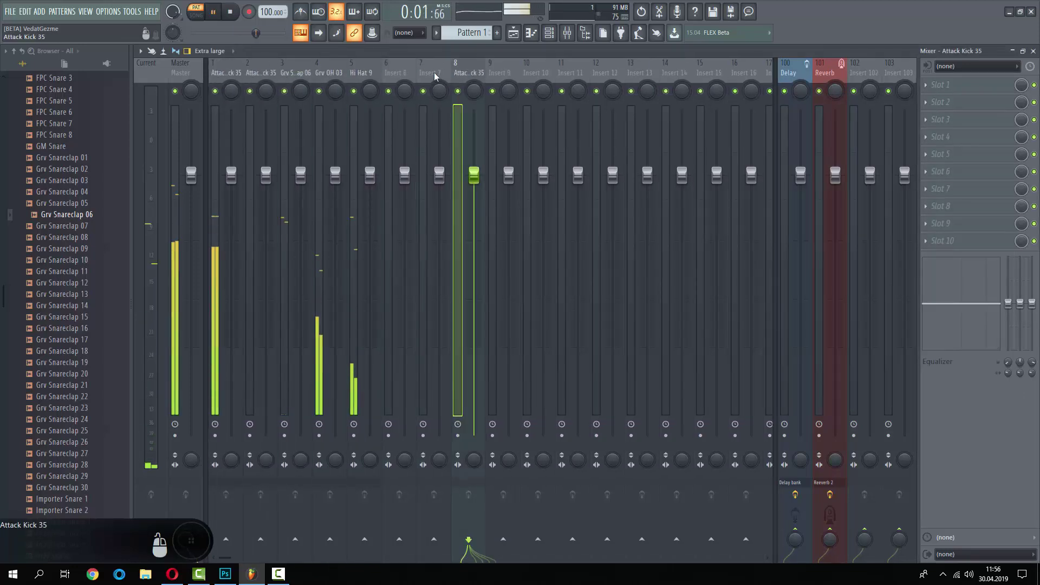
pyautogui.click(227, 72)
pyautogui.moveTo(228, 72); pyautogui.dragTo(721, 67)
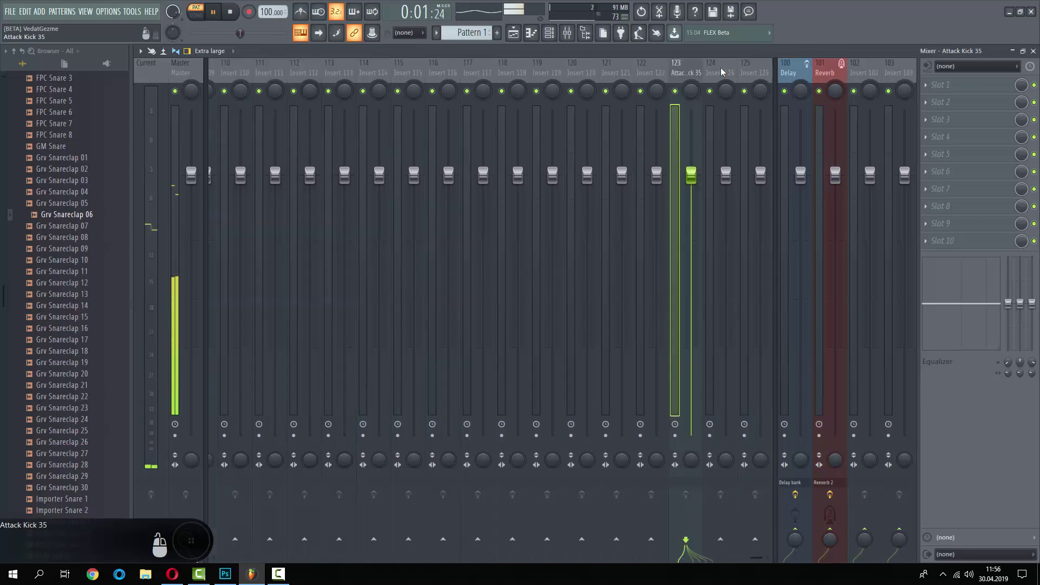
pyautogui.scroll(20, 687, 71)
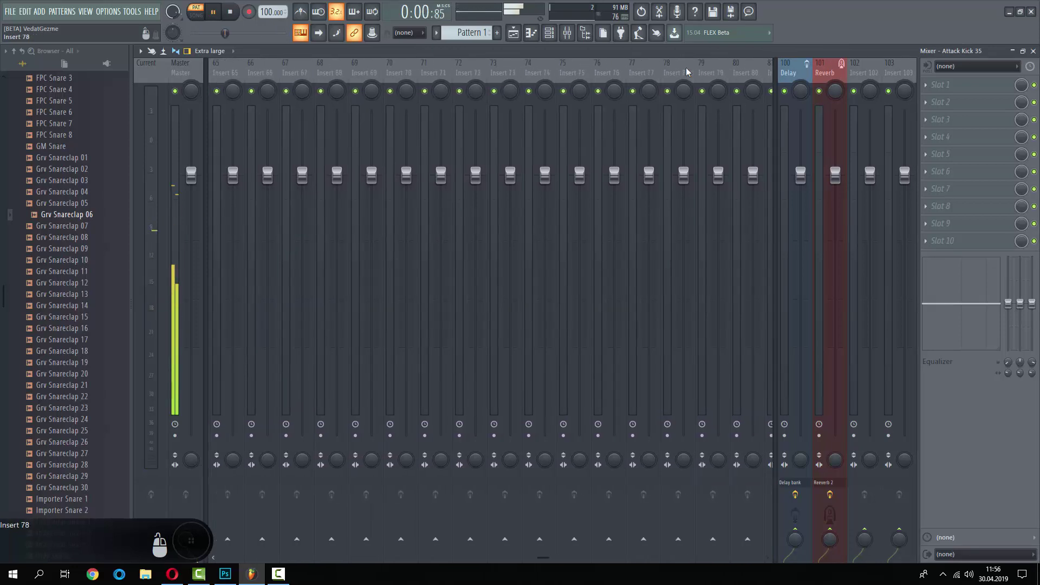
pyautogui.scroll(15, 686, 72)
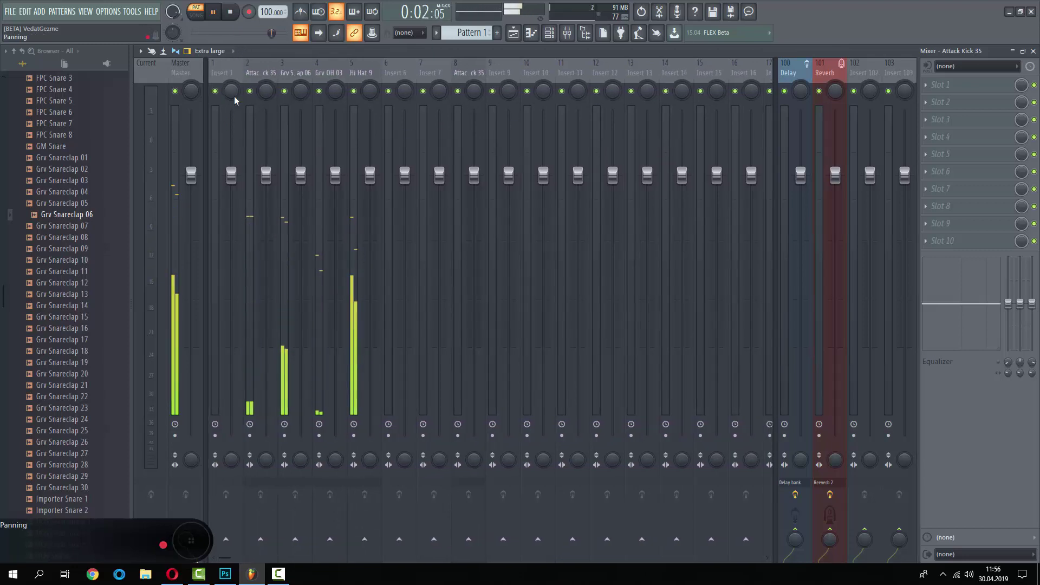
# Move the active Attack Kick 35 mixer track to position 1 and the Grv Snareclap 06 track to position 2.
pyautogui.moveTo(231, 90); pyautogui.dragTo(250, 87)
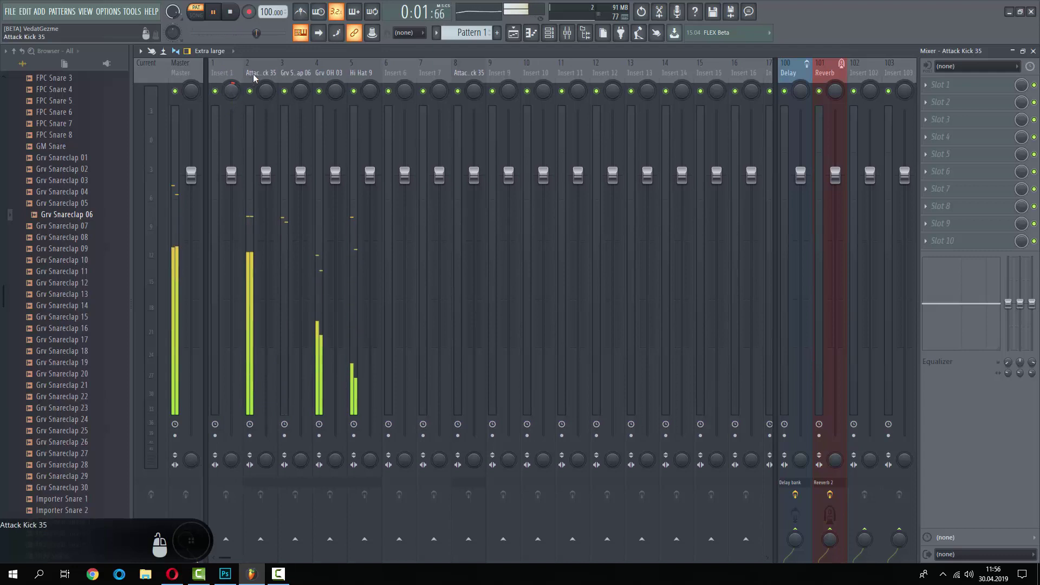
pyautogui.click(256, 76)
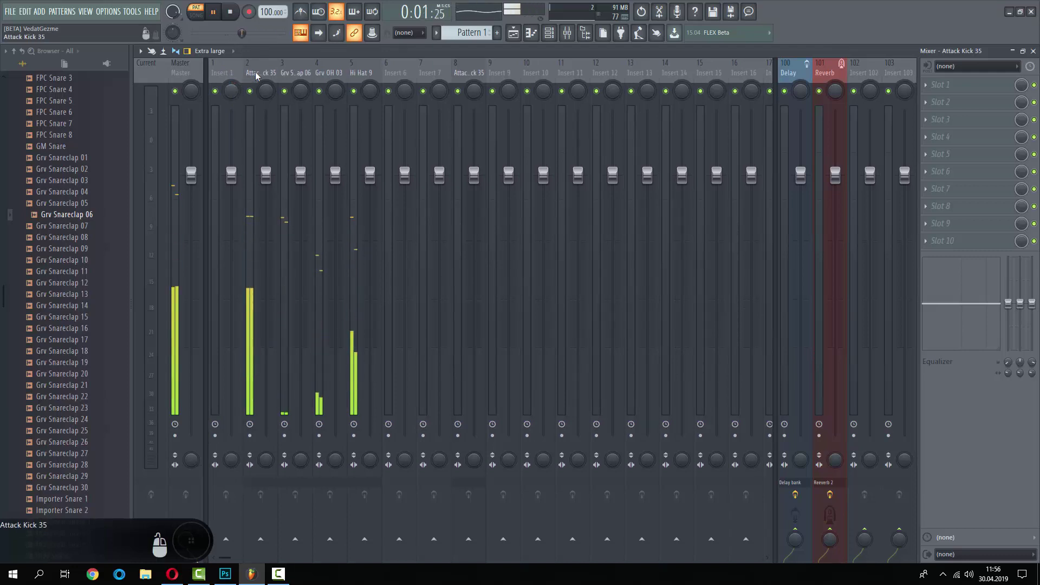
pyautogui.scroll(-1, 257, 75)
pyautogui.scroll(3, 256, 76)
pyautogui.scroll(-1, 756, 76)
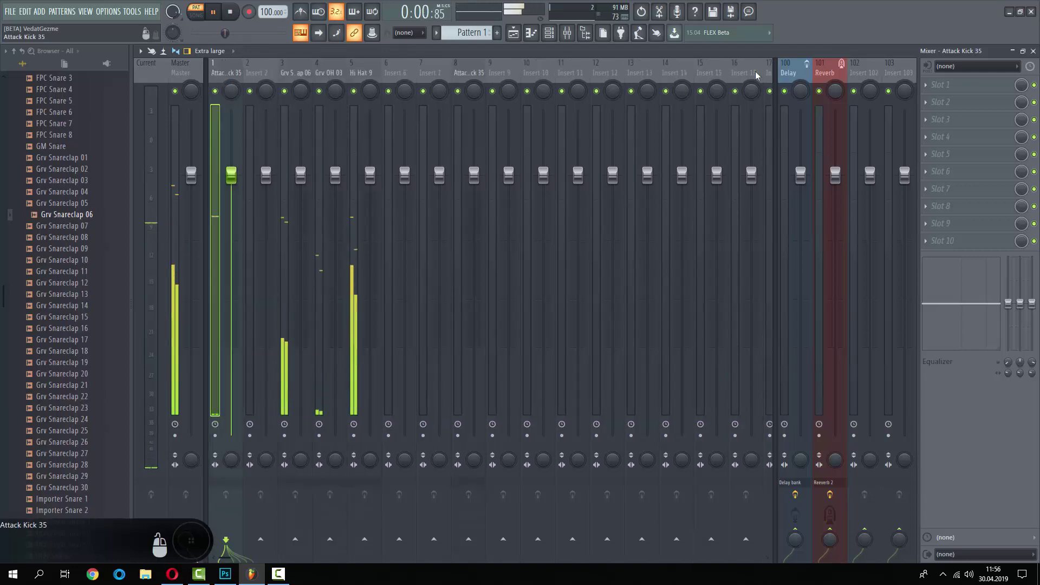
pyautogui.click(297, 75)
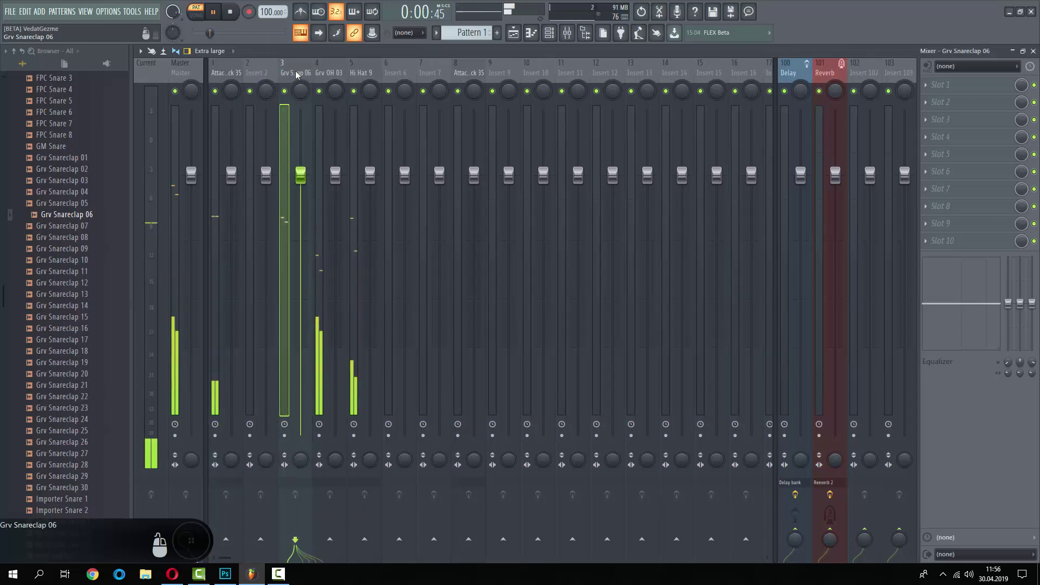
pyautogui.moveTo(296, 75); pyautogui.dragTo(262, 75)
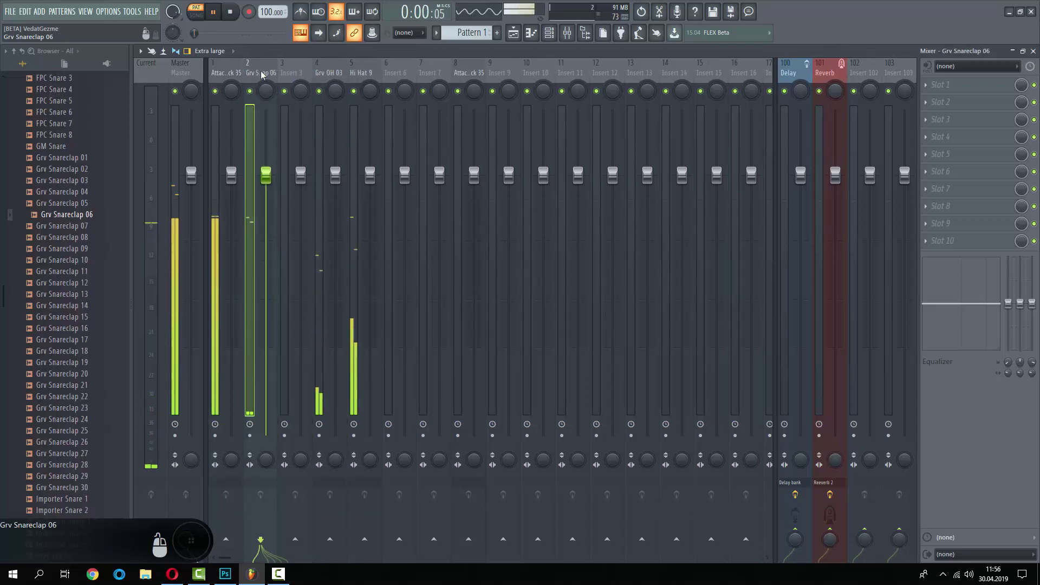
# Move the Grv OH 03 mixer track to position 3 and the Hi Hat 9 track to position 4.
pyautogui.moveTo(328, 75); pyautogui.dragTo(295, 76)
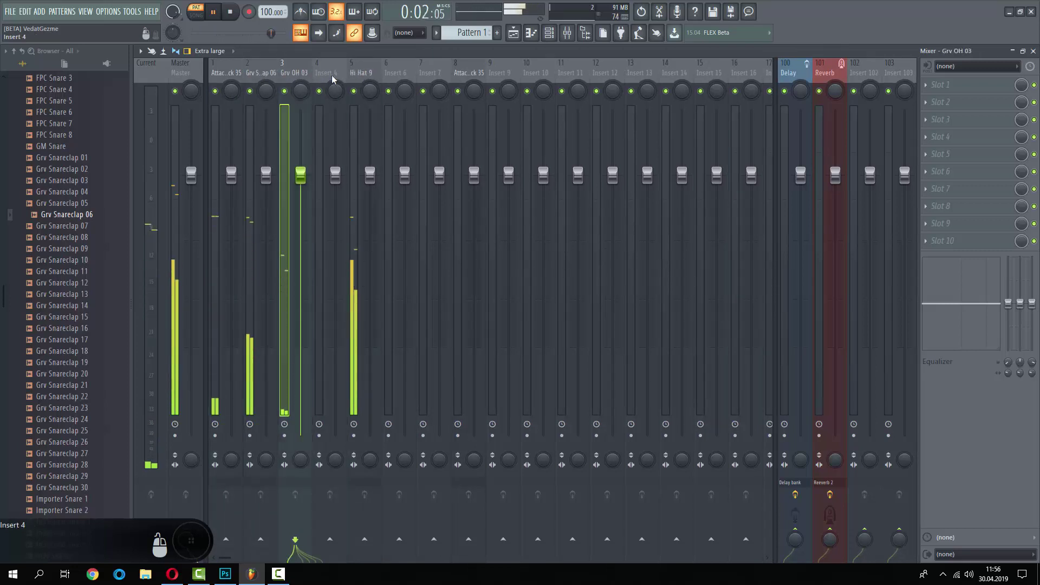
pyautogui.moveTo(376, 72); pyautogui.dragTo(358, 533)
# Pan Grv OH 03 to the right and balance the faders: lower Grv OH 03, Hi Hat 9 to -3.1 dB, raise Grv Snareclap 06 slightly.
pyautogui.keyDown('alt'); pyautogui.click(338, 94); pyautogui.keyUp('alt')
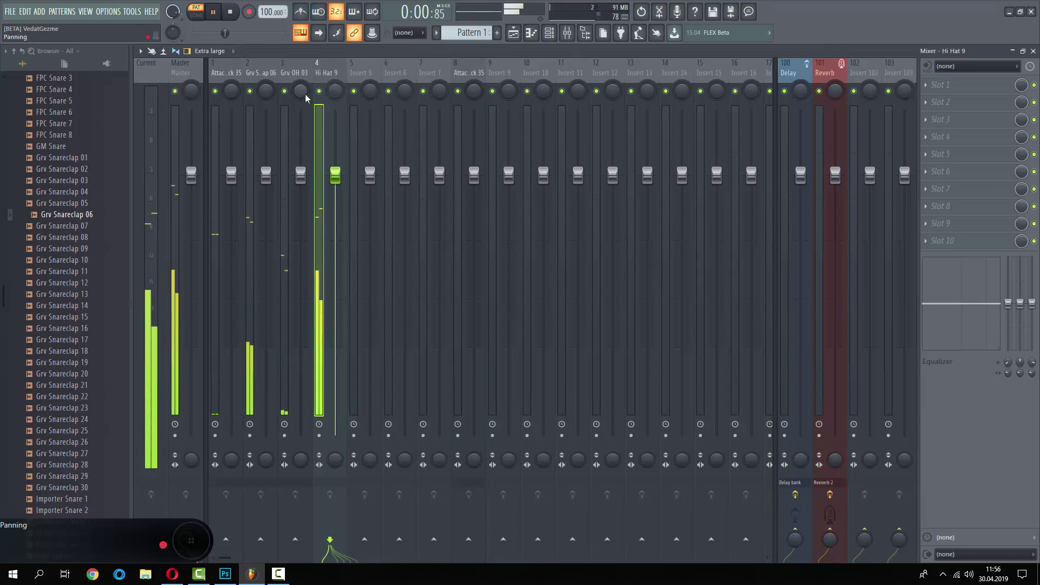
pyautogui.click(305, 96)
pyautogui.moveTo(301, 173)
pyautogui.mouseDown()
pyautogui.moveTo(309, 196)
pyautogui.moveTo(339, 212)
pyautogui.mouseUp()
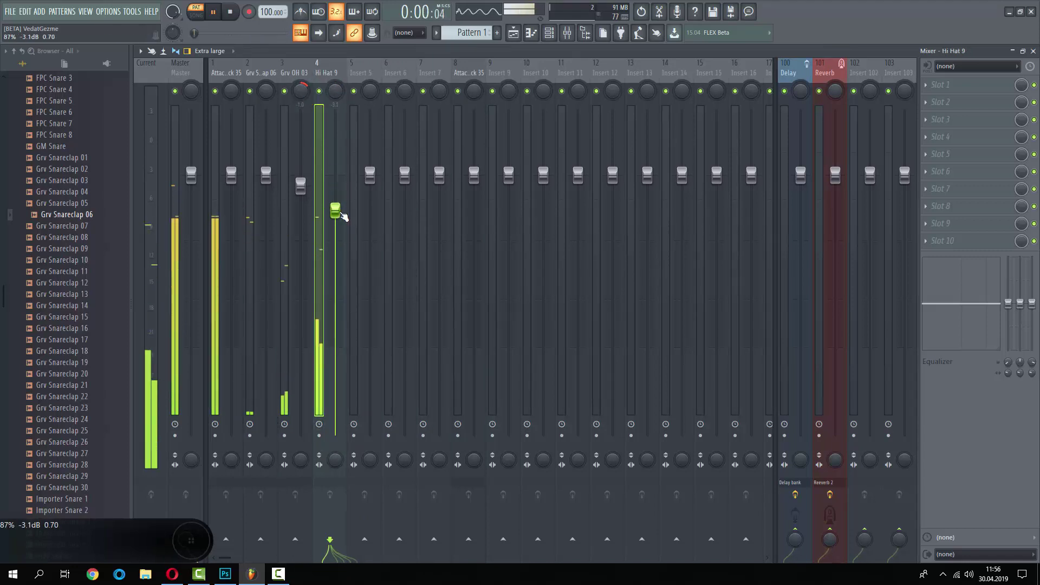
pyautogui.moveTo(269, 177); pyautogui.dragTo(269, 172)
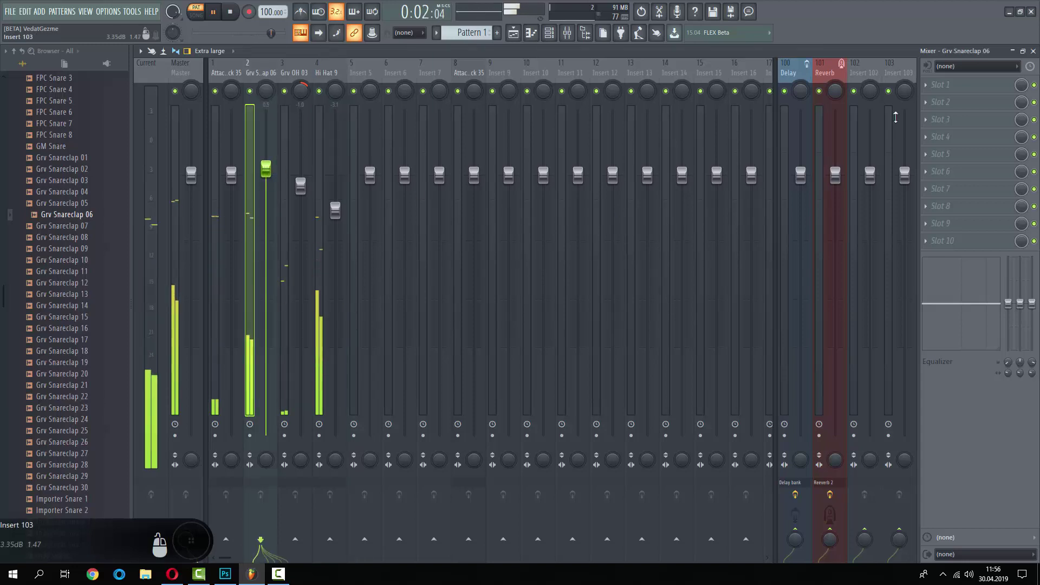
# Add Fruity Reeverb 2 to slot 1 of the Grv Snareclap 06 track, raise its wet level slightly and stop playback.
pyautogui.click(941, 85)
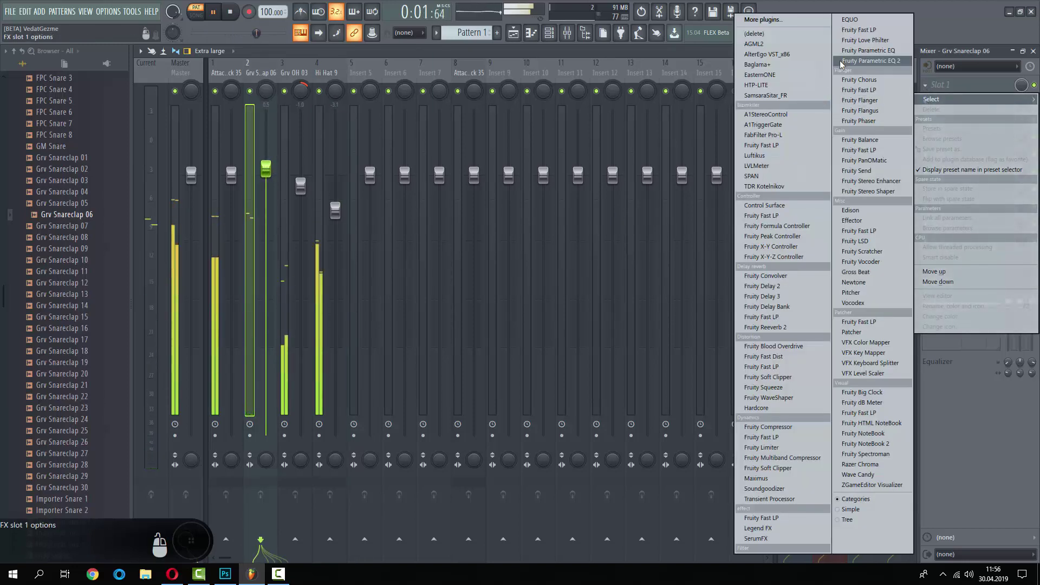
pyautogui.click(765, 327)
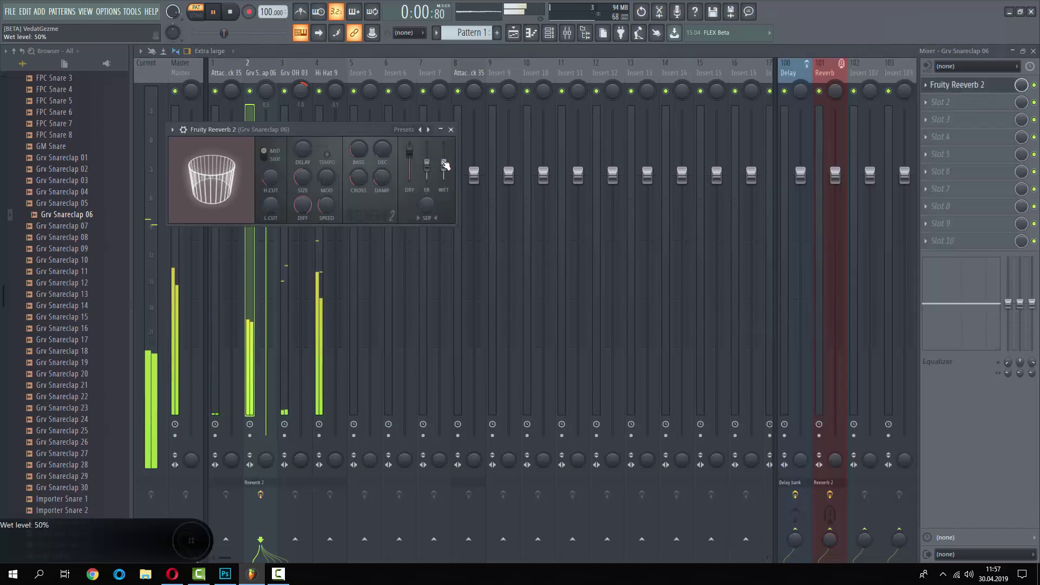
pyautogui.scroll(3, 379, 157)
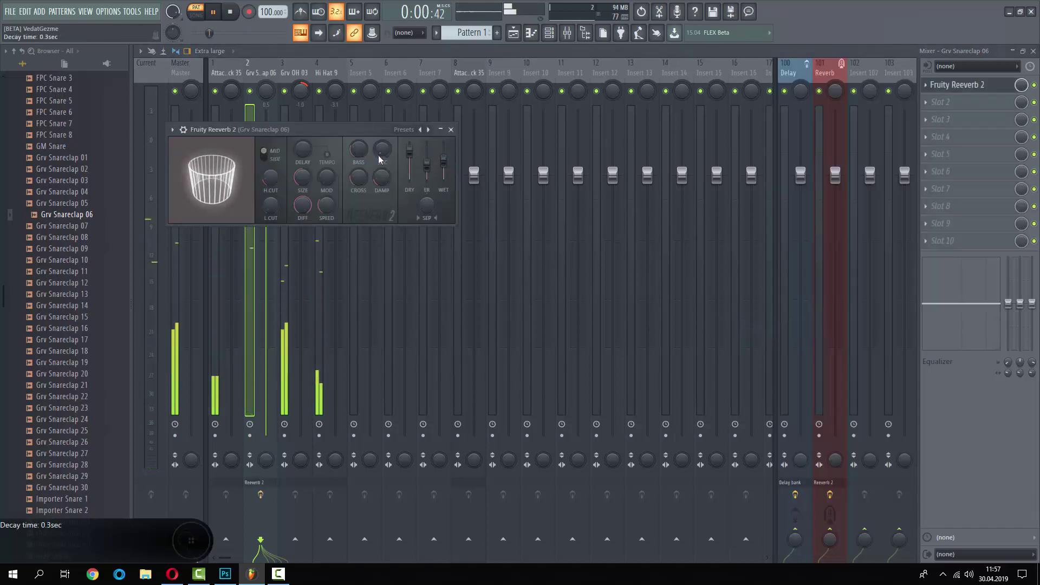
pyautogui.press('Escape')
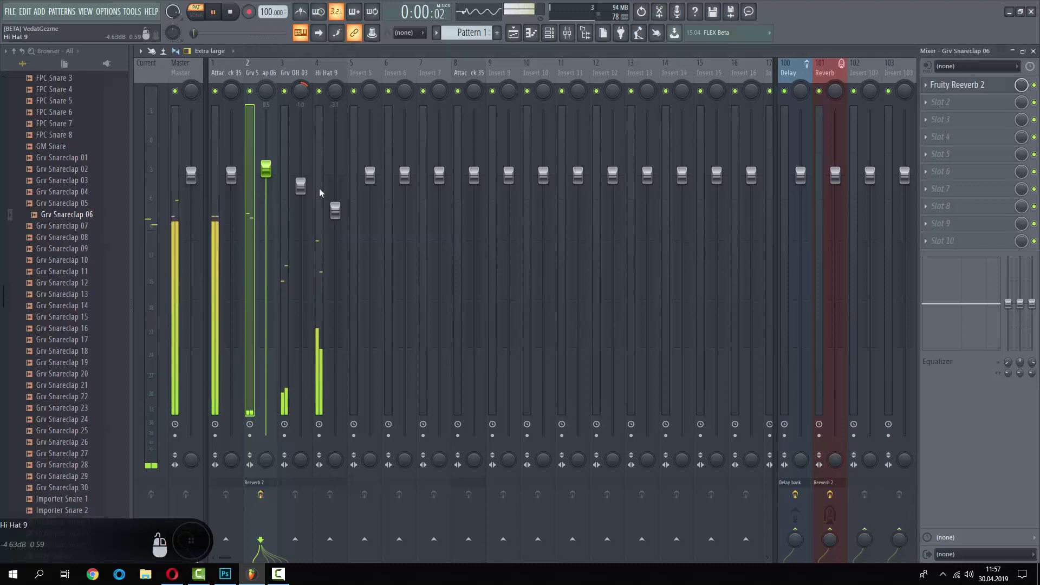
pyautogui.press('Escape')
pyautogui.press('space')
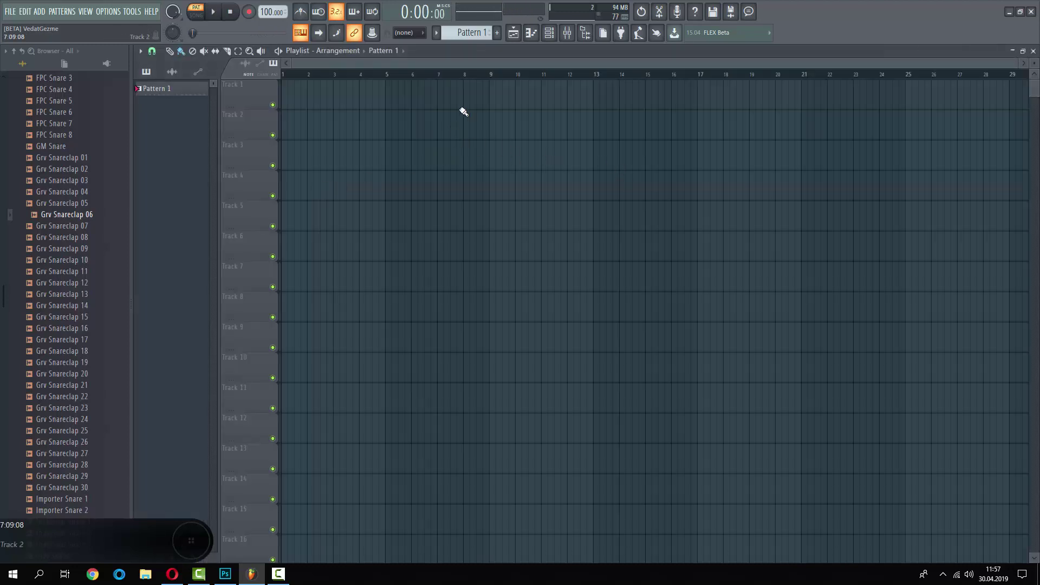
# Place four consecutive Pattern 1 clips on playlist Track 1, filling bars 1 to 4.
pyautogui.moveTo(463, 112); pyautogui.dragTo(199, 107)
pyautogui.moveTo(349, 83); pyautogui.dragTo(324, 89)
pyautogui.rightClick(415, 91)
pyautogui.rightClick(450, 96)
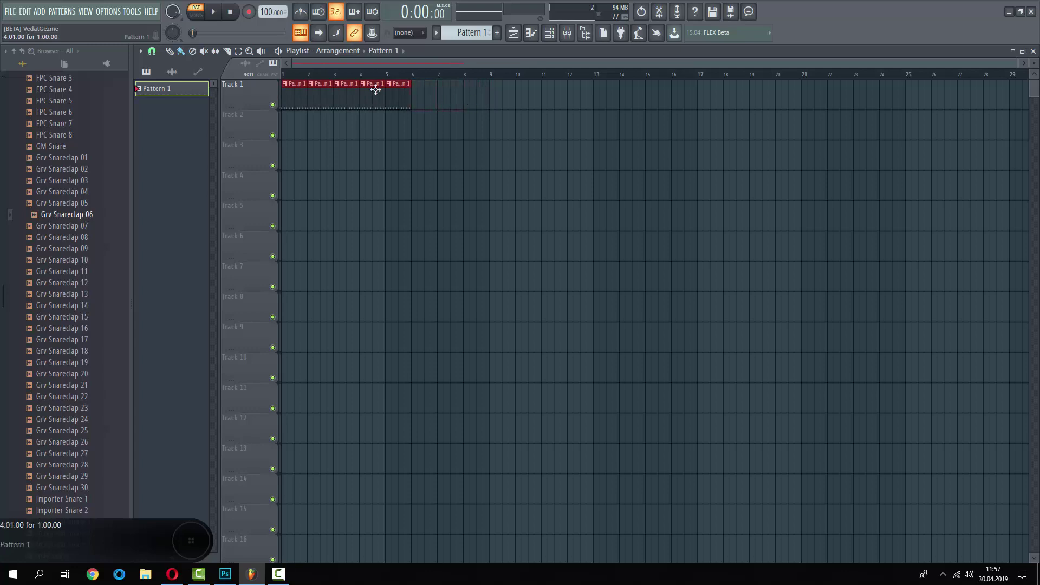
pyautogui.rightClick(402, 98)
# Open the Hats folder in the Drums pack and preview hat samples up to Grv CH 06.
pyautogui.scroll(10, 32, 190)
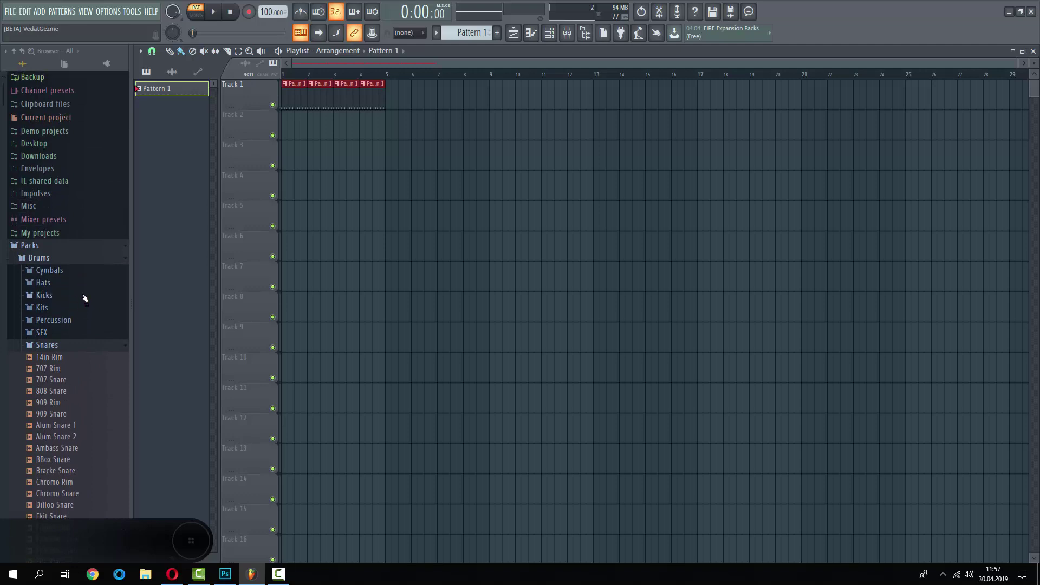
pyautogui.click(84, 284)
pyautogui.scroll(-1, 85, 308)
pyautogui.click(88, 328)
pyautogui.click(93, 385)
pyautogui.scroll(1, 97, 402)
pyautogui.scroll(-3, 97, 402)
pyautogui.click(97, 405)
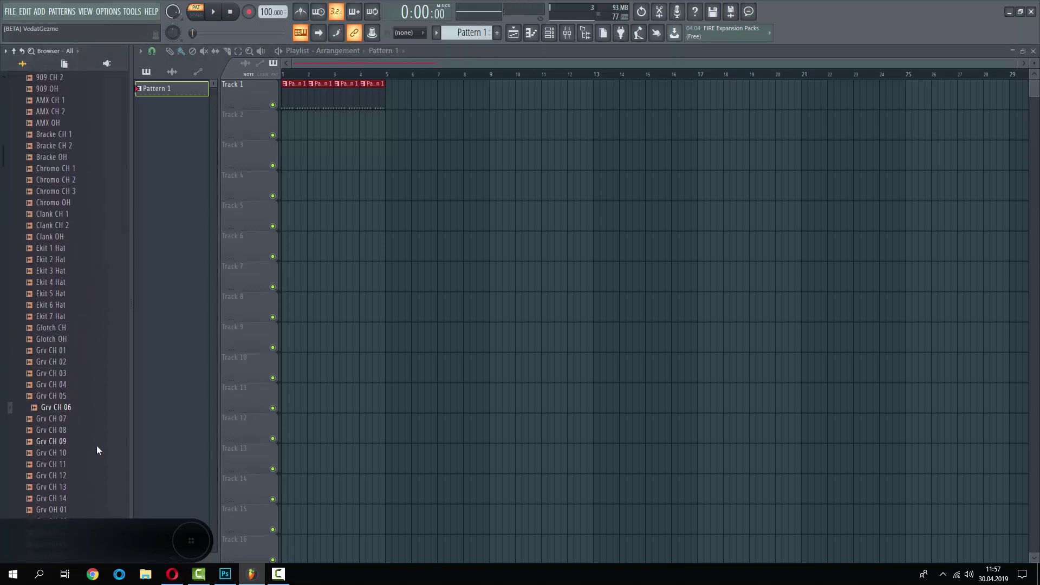
# Preview more closed and open hat samples in the Hats folder and select Grv OH 04.
pyautogui.scroll(-2, 96, 445)
pyautogui.click(73, 382)
pyautogui.scroll(-8, 84, 358)
pyautogui.click(88, 294)
pyautogui.click(90, 204)
pyautogui.click(81, 158)
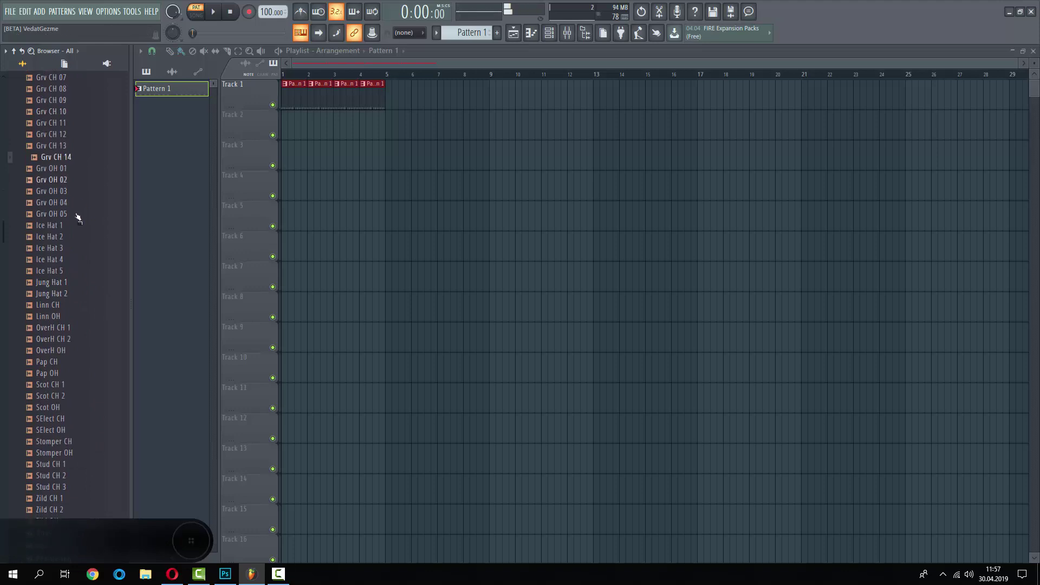
pyautogui.click(79, 215)
pyautogui.click(83, 205)
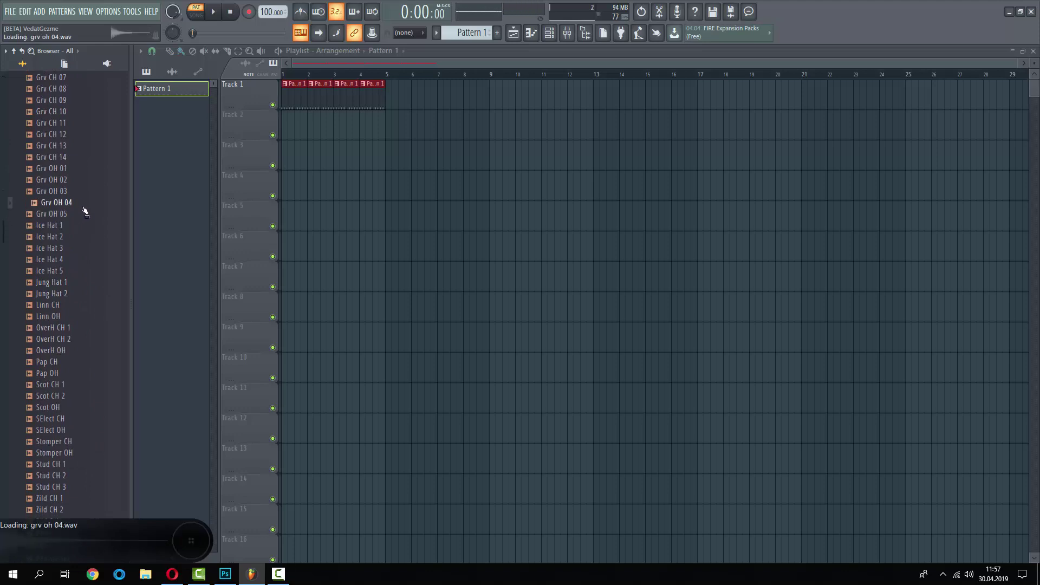
# Find Wave Traveller in the plugin picker with "wa", add it to the channel rack and load the Grv OH 04 sample into it.
pyautogui.click(1034, 51)
pyautogui.click(549, 32)
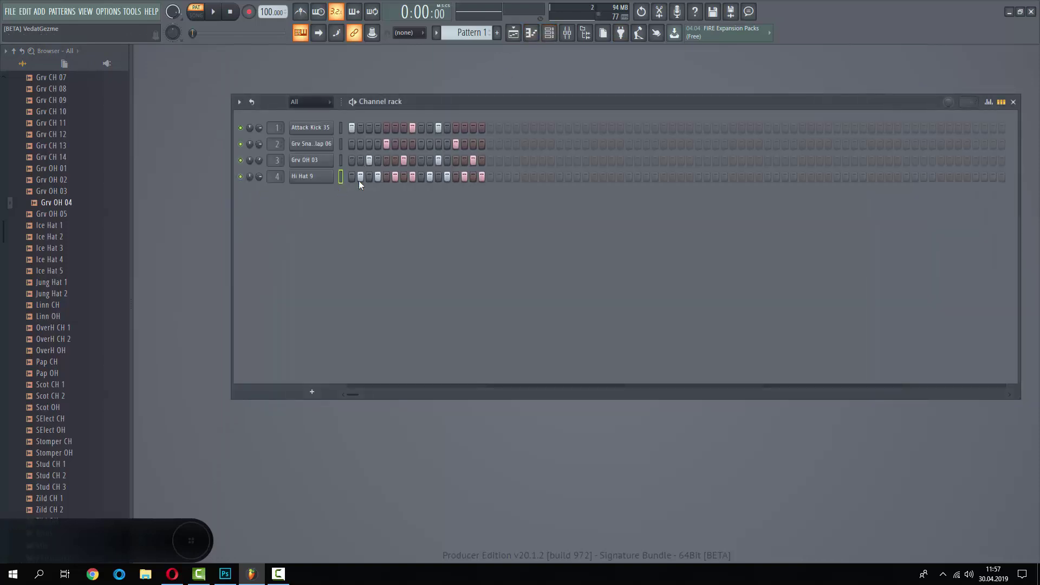
pyautogui.click(604, 33)
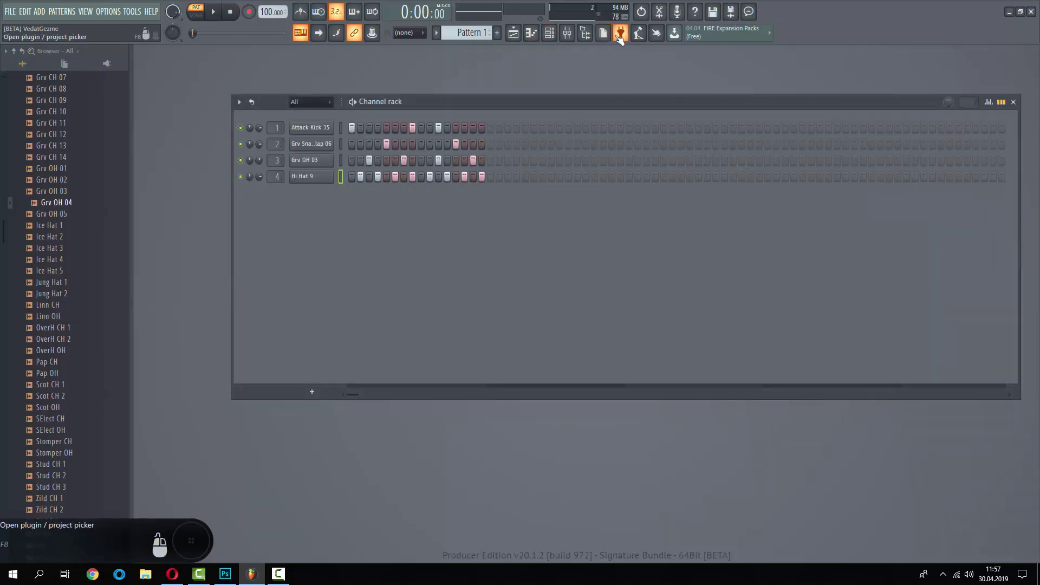
pyautogui.write('wa')
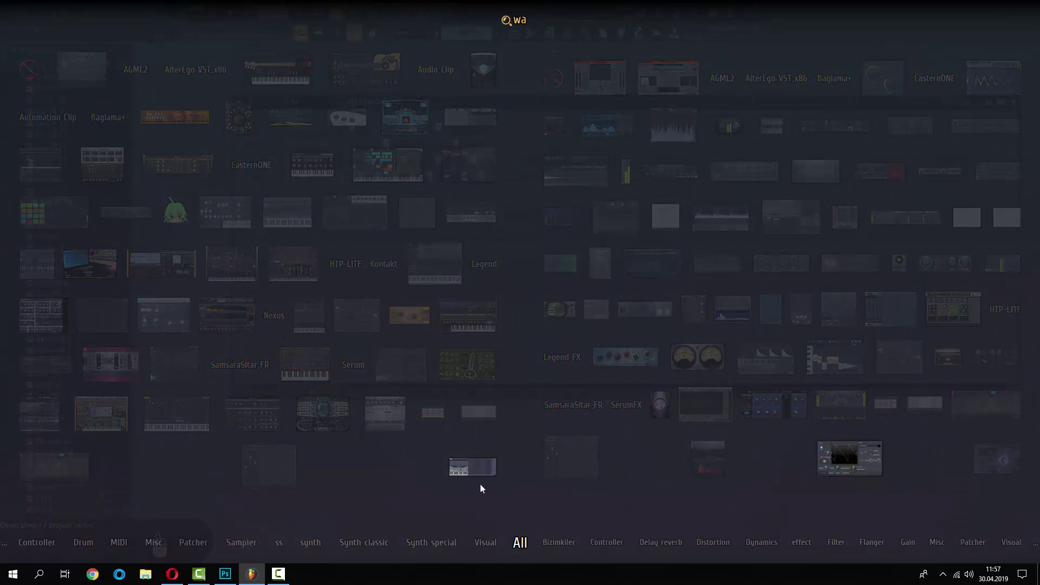
pyautogui.moveTo(474, 464); pyautogui.dragTo(304, 208)
pyautogui.moveTo(60, 204); pyautogui.dragTo(263, 223)
pyautogui.moveTo(550, 319); pyautogui.dragTo(864, 327)
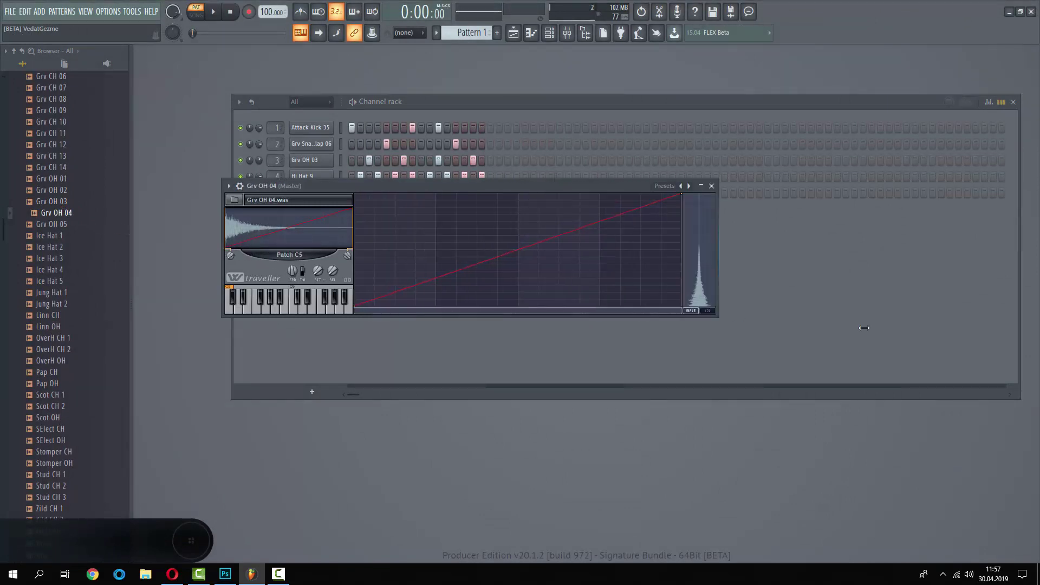
pyautogui.click(555, 320)
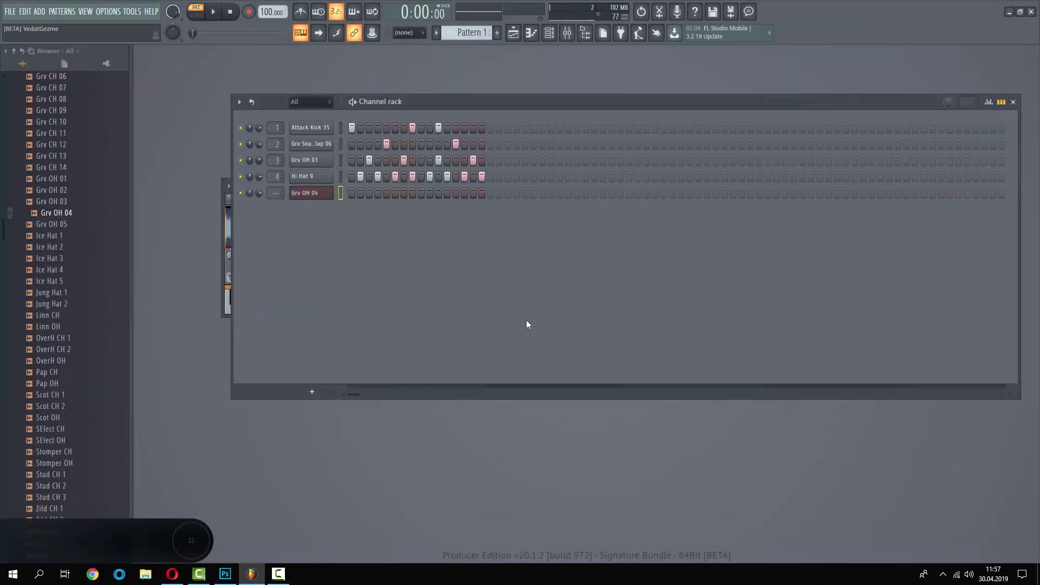
pyautogui.click(222, 190)
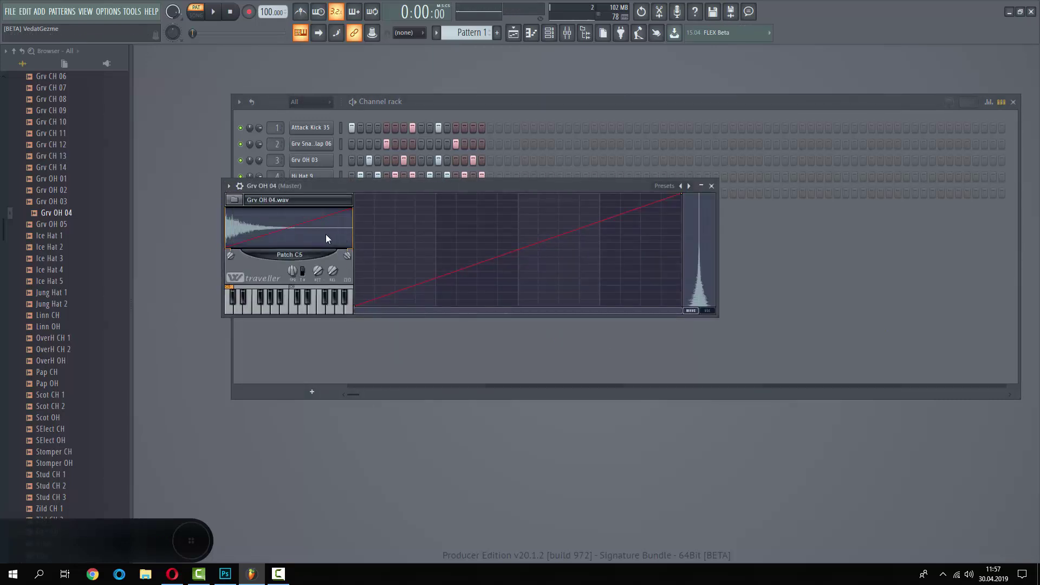
# Narrow the Wave Traveller sample range to the early part of Grv OH 04 by adjusting its start and end.
pyautogui.moveTo(345, 254)
pyautogui.mouseDown()
pyautogui.moveTo(339, 333)
pyautogui.moveTo(324, 260)
pyautogui.mouseUp()
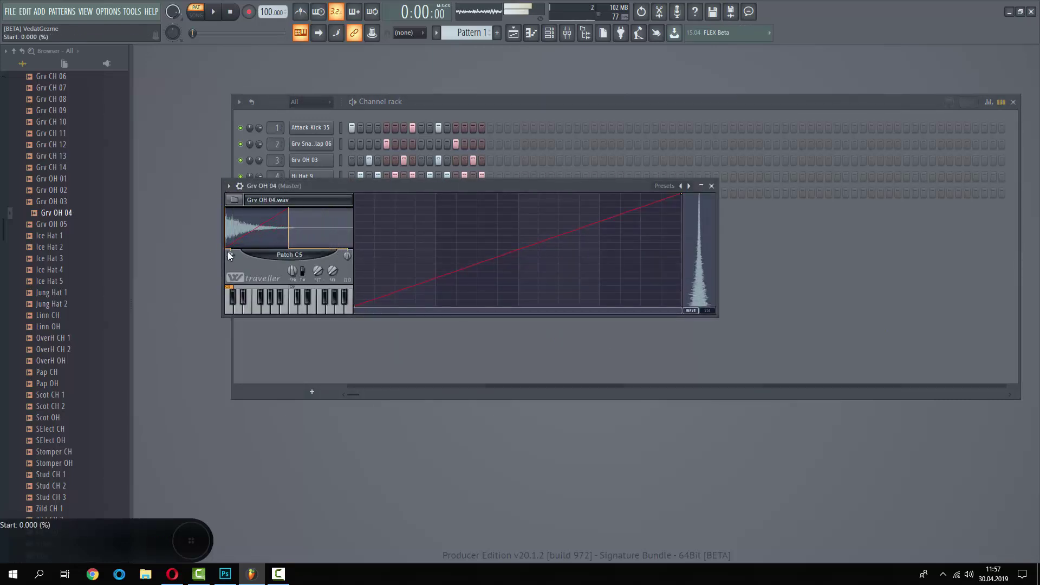
pyautogui.moveTo(227, 254); pyautogui.dragTo(232, 227)
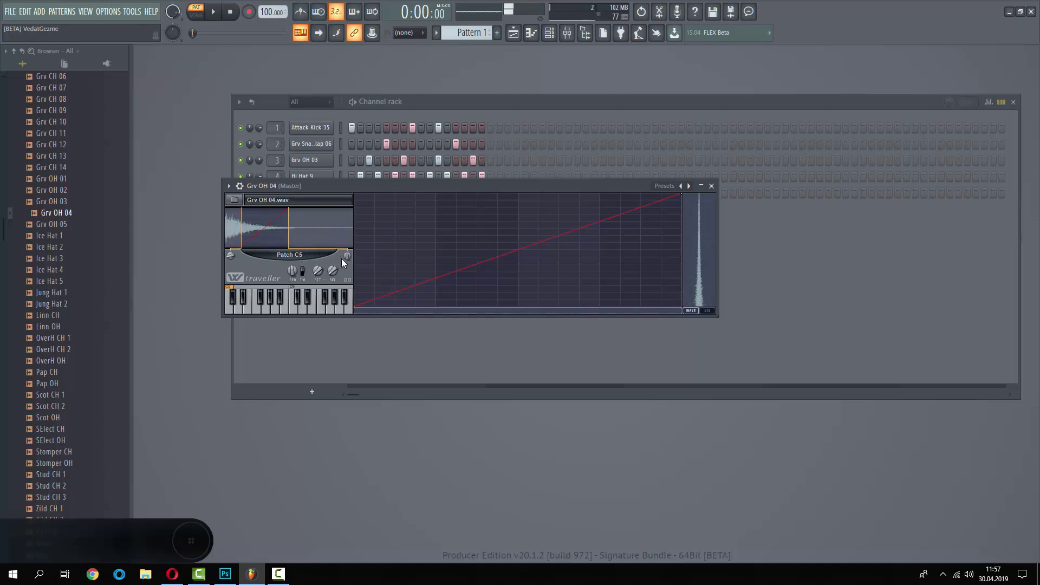
pyautogui.moveTo(344, 258); pyautogui.dragTo(340, 261)
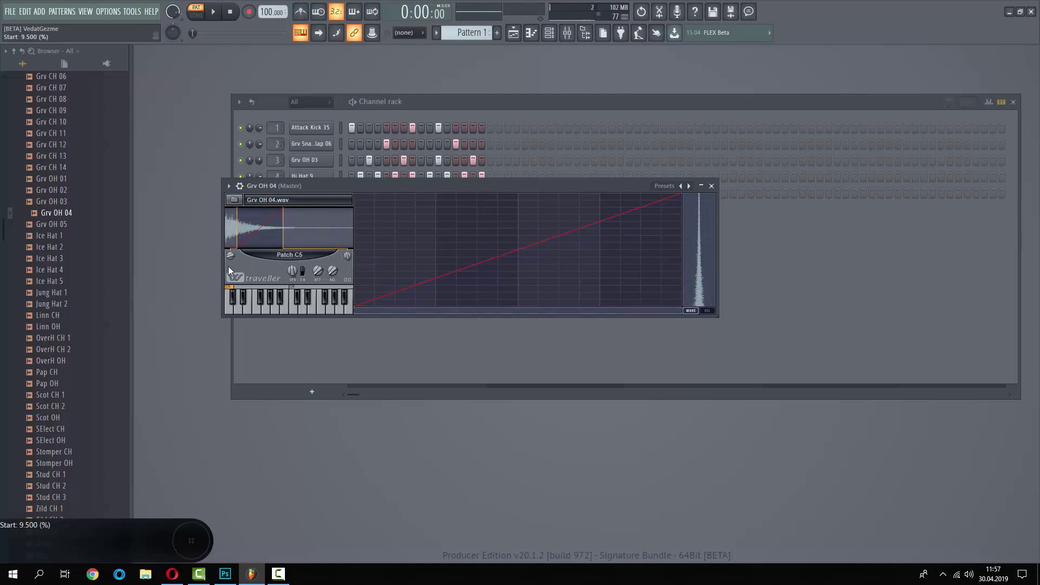
pyautogui.moveTo(229, 266); pyautogui.dragTo(229, 268)
pyautogui.moveTo(350, 252)
pyautogui.mouseDown()
pyautogui.moveTo(339, 275)
pyautogui.moveTo(378, 233)
pyautogui.mouseUp()
# Shape the first half of the Wave Traveller curve into two tall peaks followed by four short ones, using half-cosine points.
pyautogui.rightClick(378, 232)
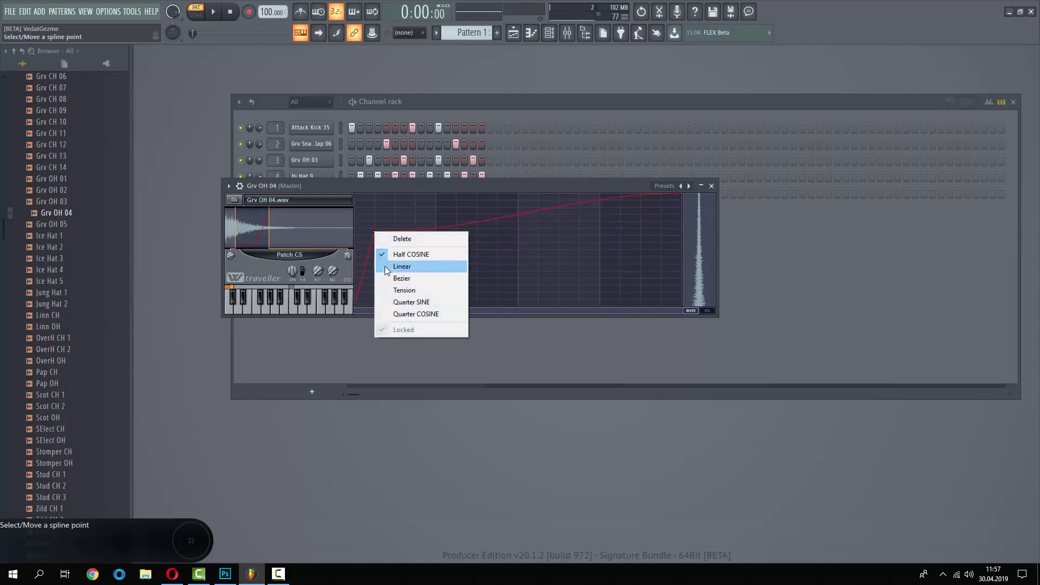
pyautogui.click(443, 223)
pyautogui.moveTo(397, 295); pyautogui.dragTo(521, 306)
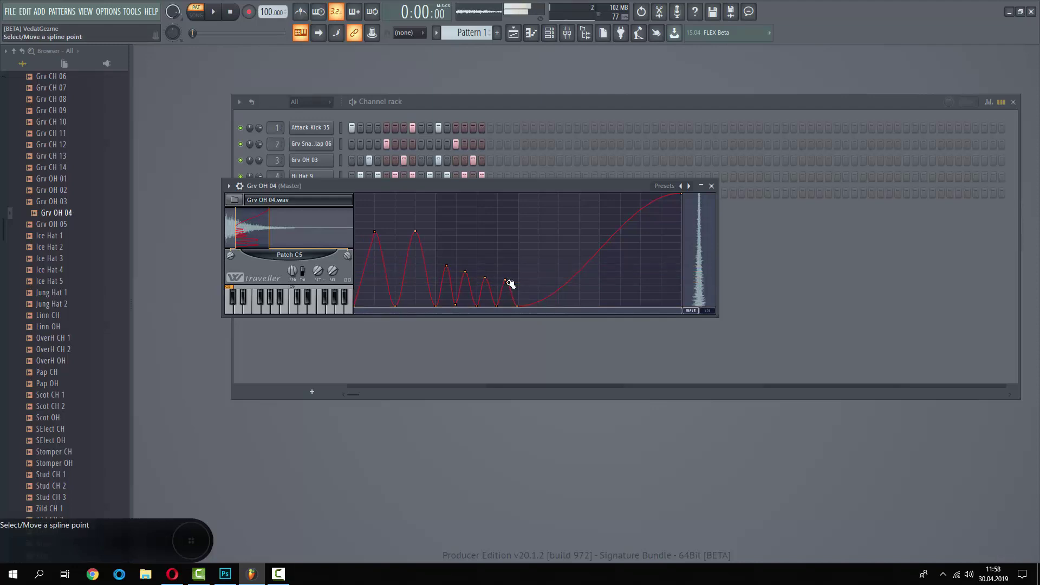
pyautogui.rightClick(507, 285)
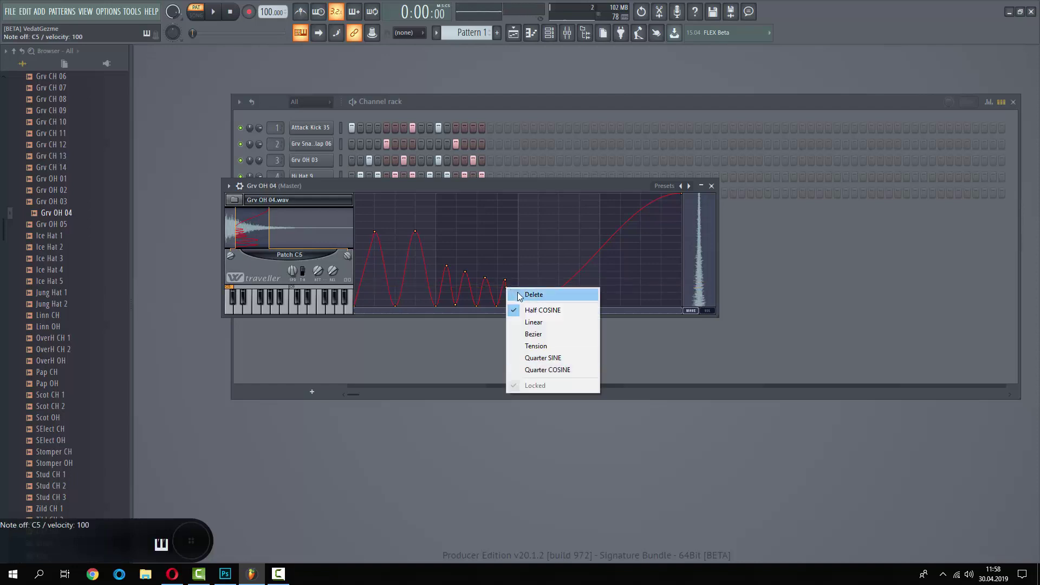
pyautogui.click(498, 276)
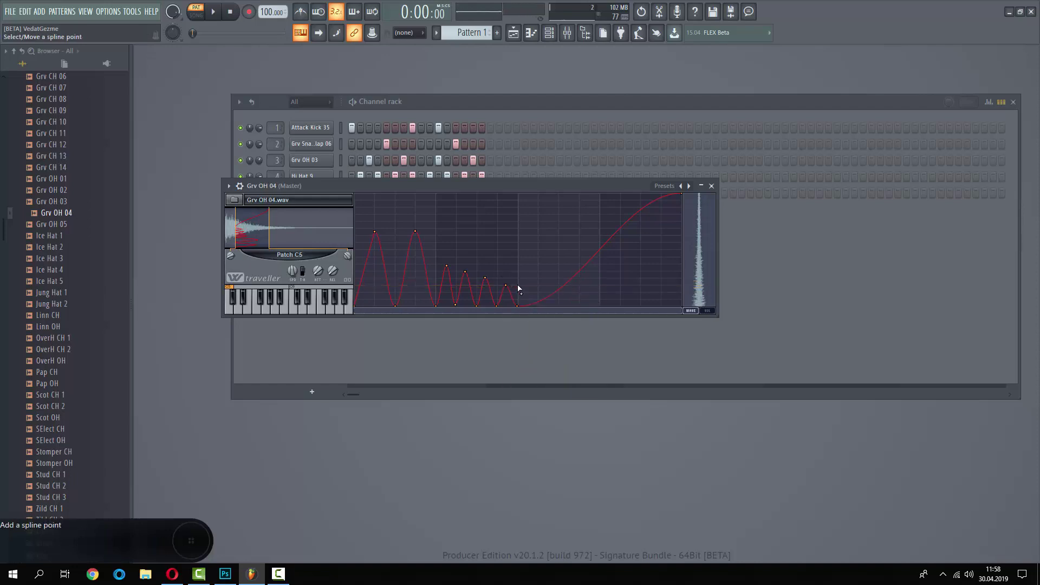
# Add four peaks of varying height across the second half of the curve and pull the sample's end point further in.
pyautogui.moveTo(521, 225); pyautogui.dragTo(544, 233)
pyautogui.moveTo(578, 265); pyautogui.dragTo(625, 245)
pyautogui.moveTo(641, 297); pyautogui.dragTo(638, 306)
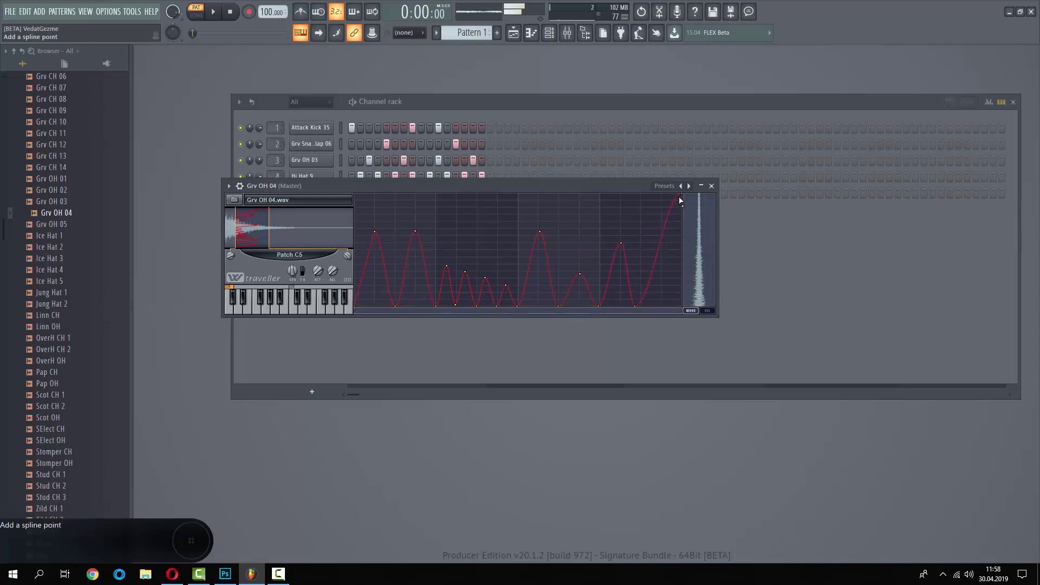
pyautogui.moveTo(657, 260); pyautogui.dragTo(657, 251)
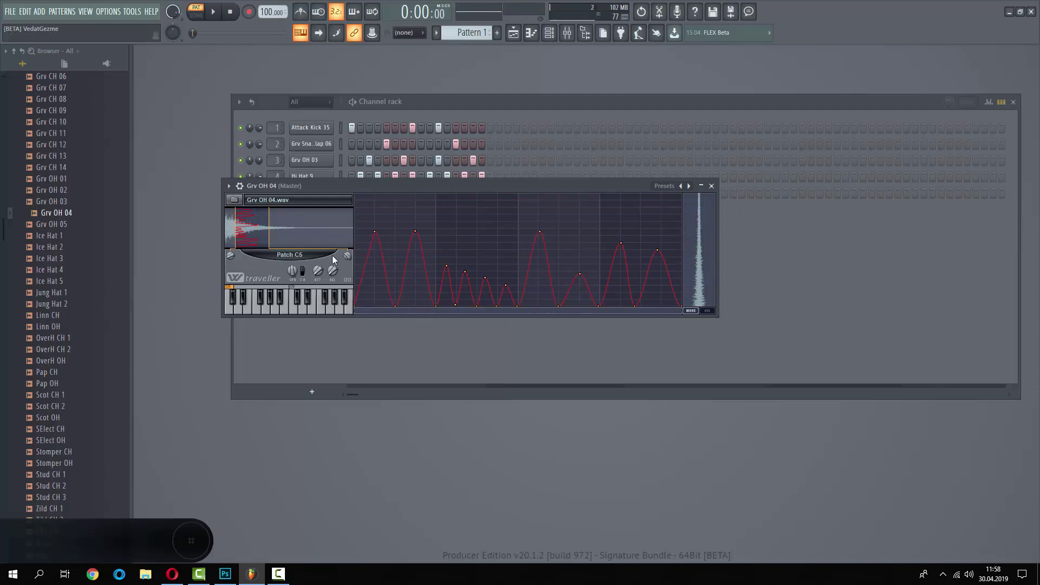
pyautogui.scroll(-5, 350, 255)
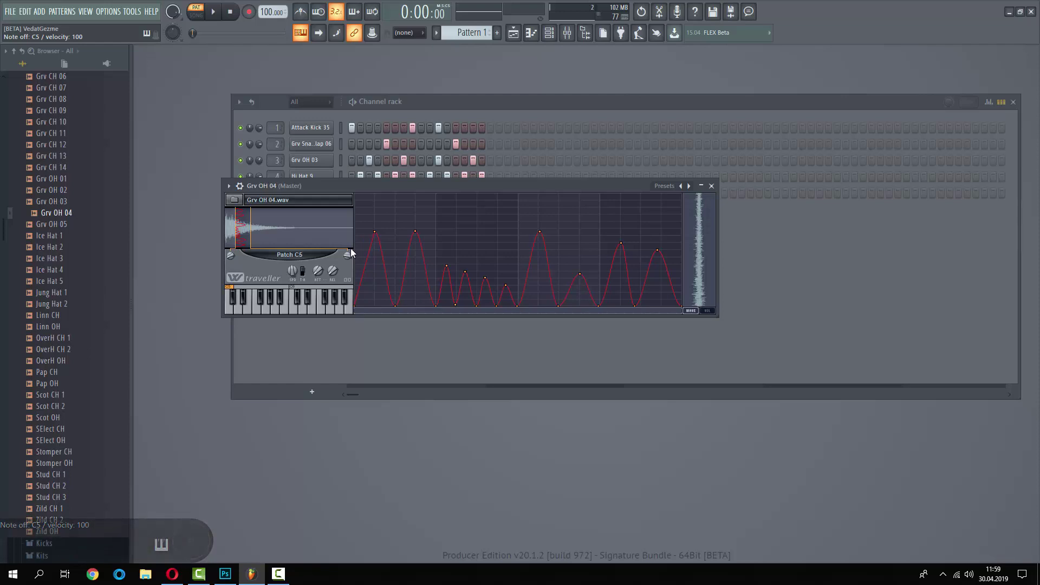
pyautogui.click(712, 186)
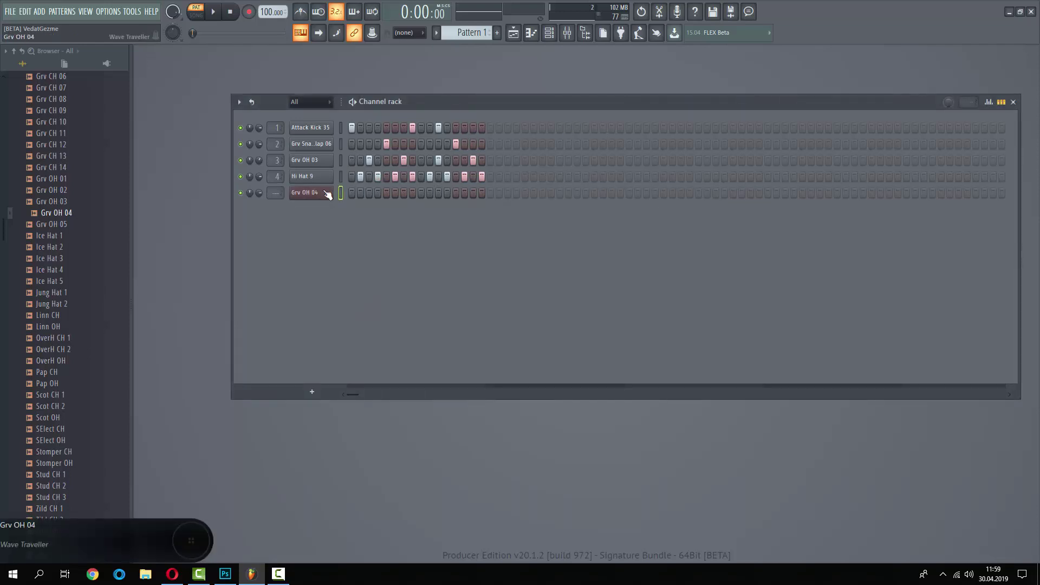
# Create Pattern 2 and draw a one-bar C5 note for the Grv OH 04 channel in the piano roll.
pyautogui.press('F4')
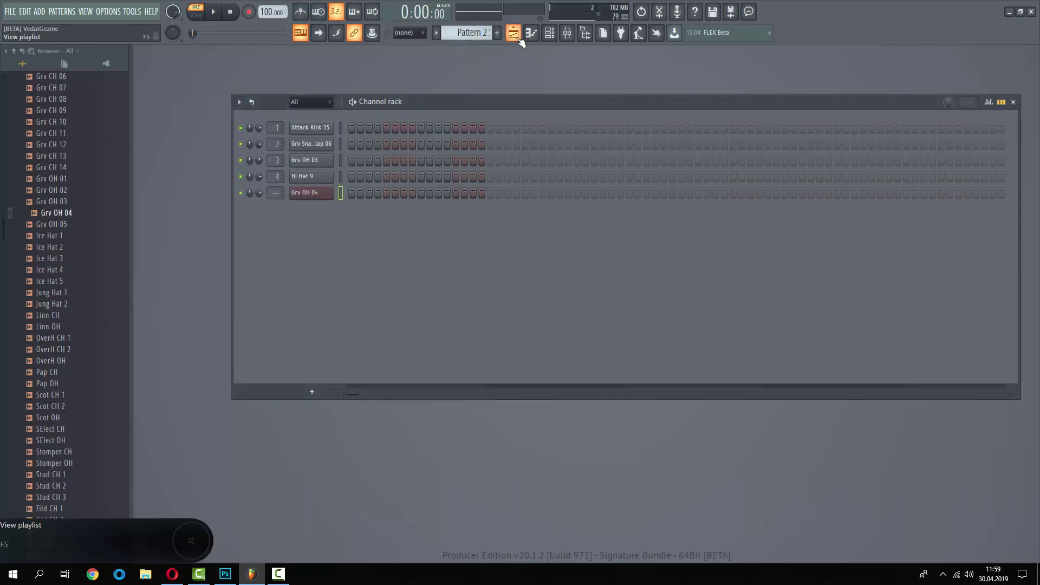
pyautogui.rightClick(327, 200)
pyautogui.click(373, 192)
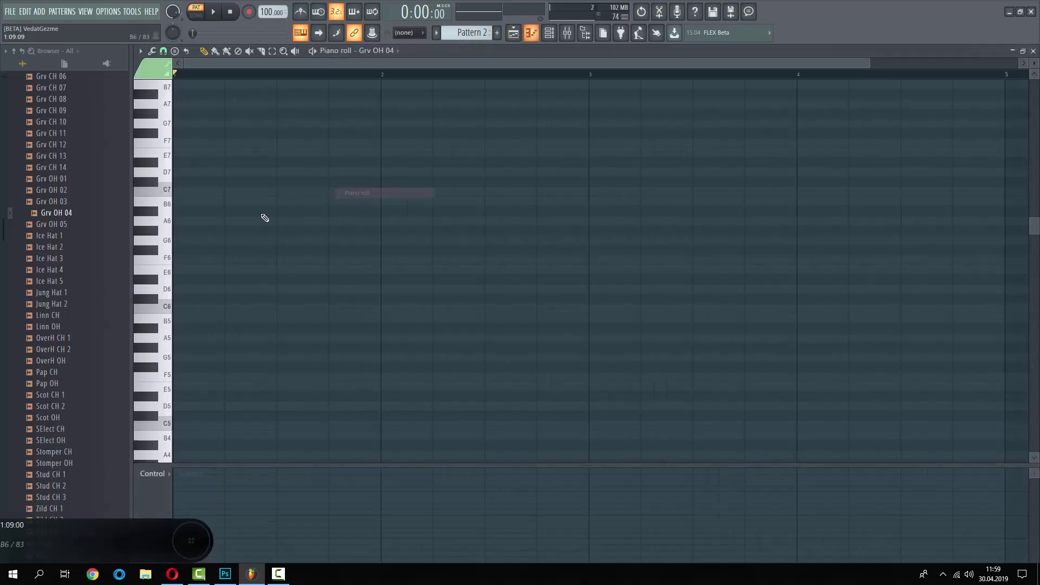
pyautogui.click(206, 425)
pyautogui.moveTo(206, 430); pyautogui.dragTo(354, 421)
# Play Pattern 2 while viewing the mixer, and return to the channel rack.
pyautogui.press('space')
pyautogui.scroll(3, 390, 411)
pyautogui.press('space')
pyautogui.press('F9')
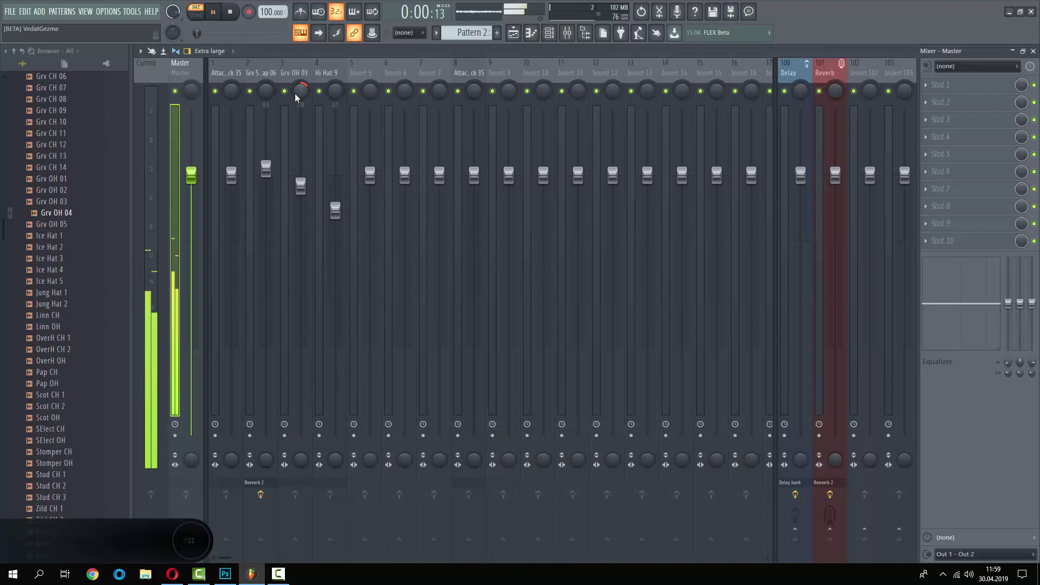
pyautogui.press('F9')
pyautogui.press('F6')
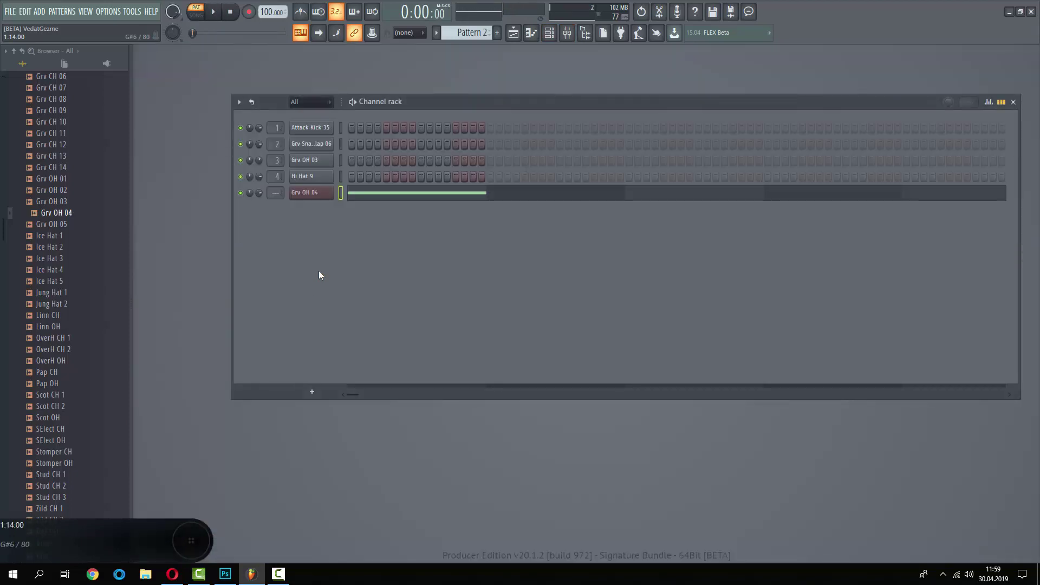
# Route the Grv OH 04 channel to mixer track 5 and load Gross Beat into the track's first effect slot.
pyautogui.hotkey('ctrl', 'l')
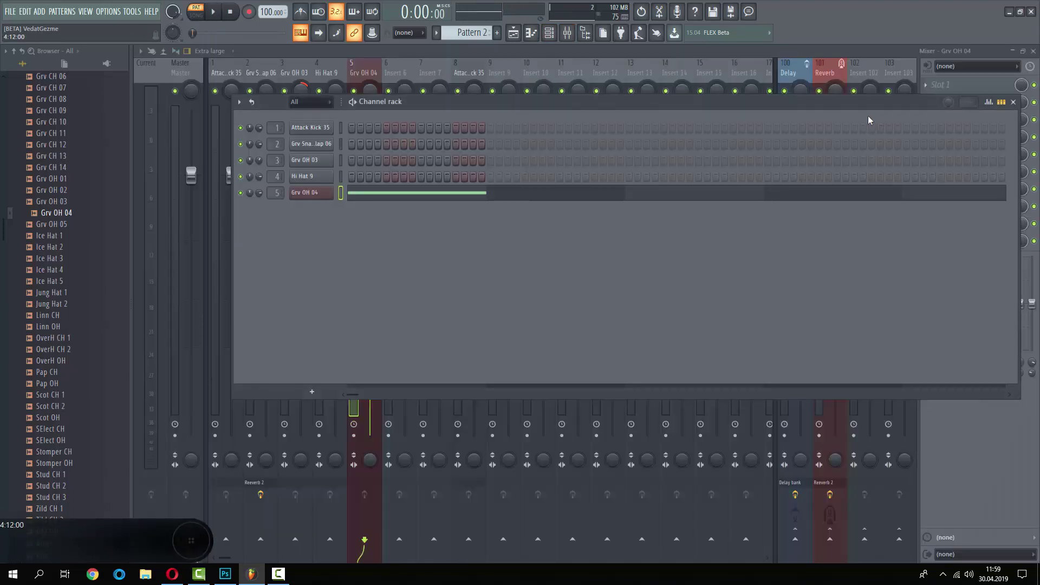
pyautogui.click(933, 97)
pyautogui.click(866, 119)
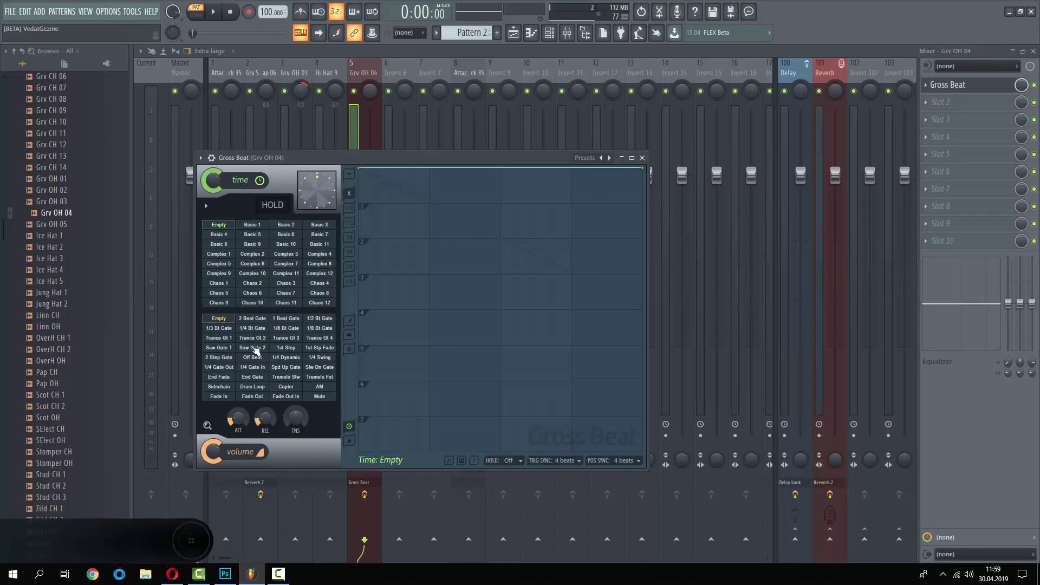
# Audition Gross Beat's 1/4 Gate In volume preset while Pattern 2 plays, and switch it to Trance Gt 4.
pyautogui.click(256, 371)
pyautogui.press('space')
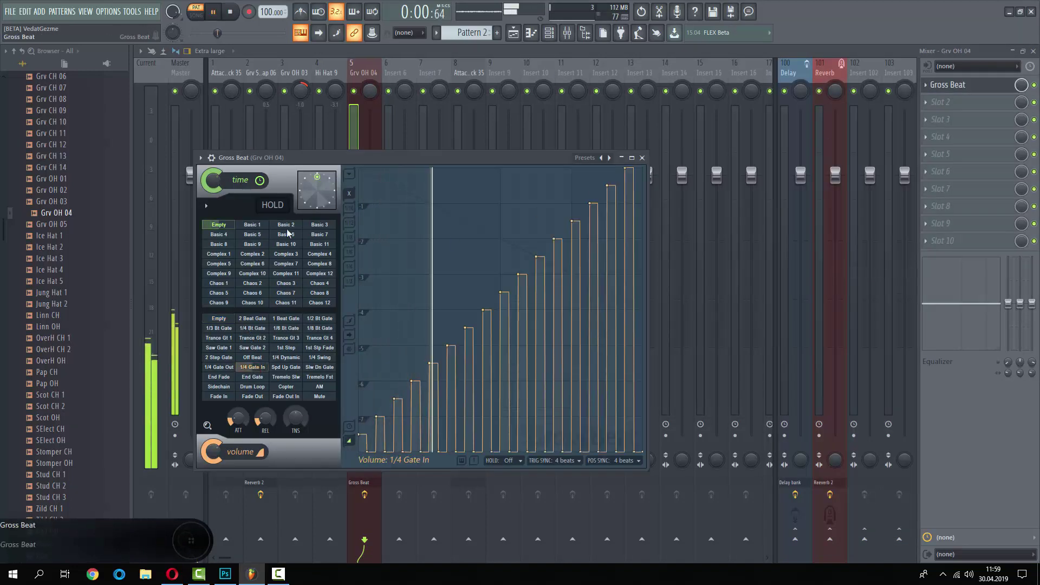
pyautogui.click(324, 339)
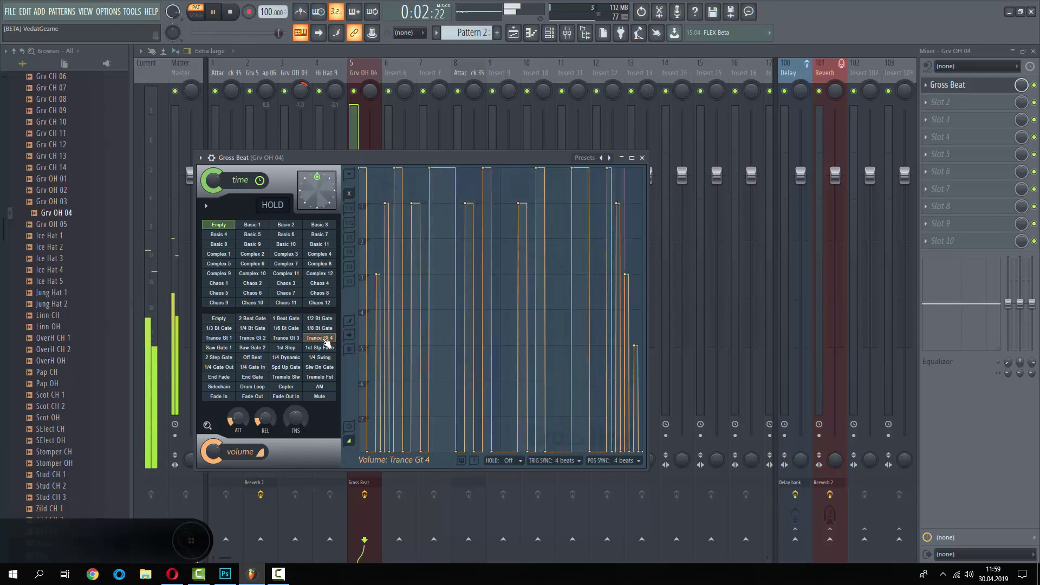
pyautogui.press('Escape')
pyautogui.press('space')
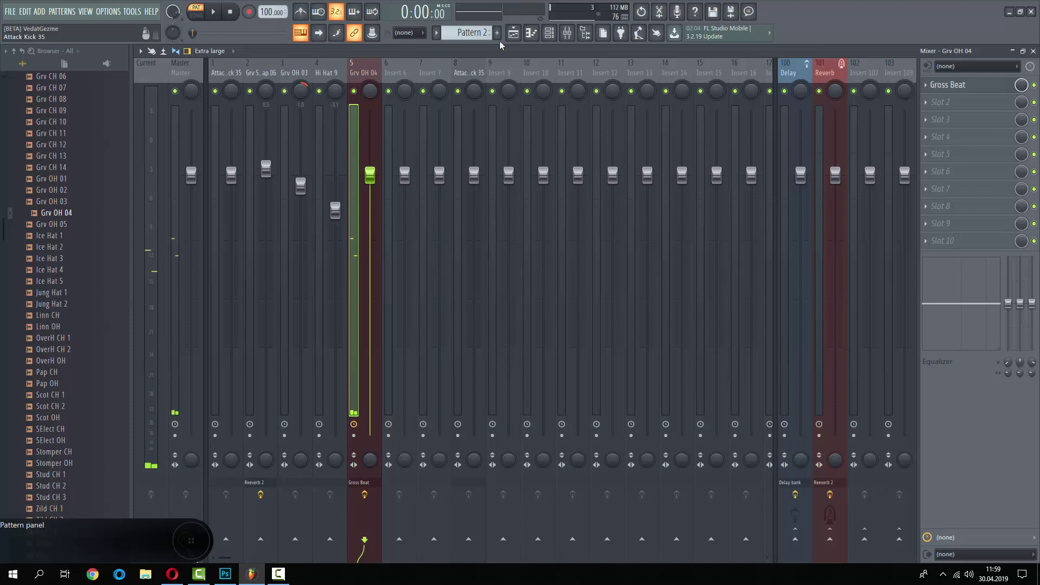
# Place Pattern 2 at bar 1 of Track 2 in the playlist and play the song.
pyautogui.click(513, 34)
pyautogui.moveTo(337, 146); pyautogui.dragTo(286, 116)
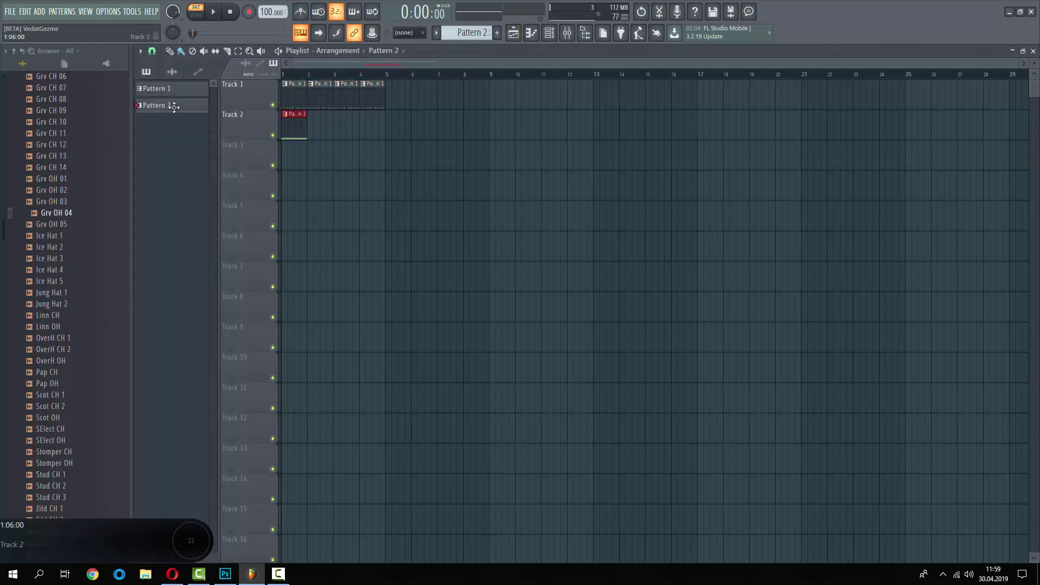
pyautogui.press('space')
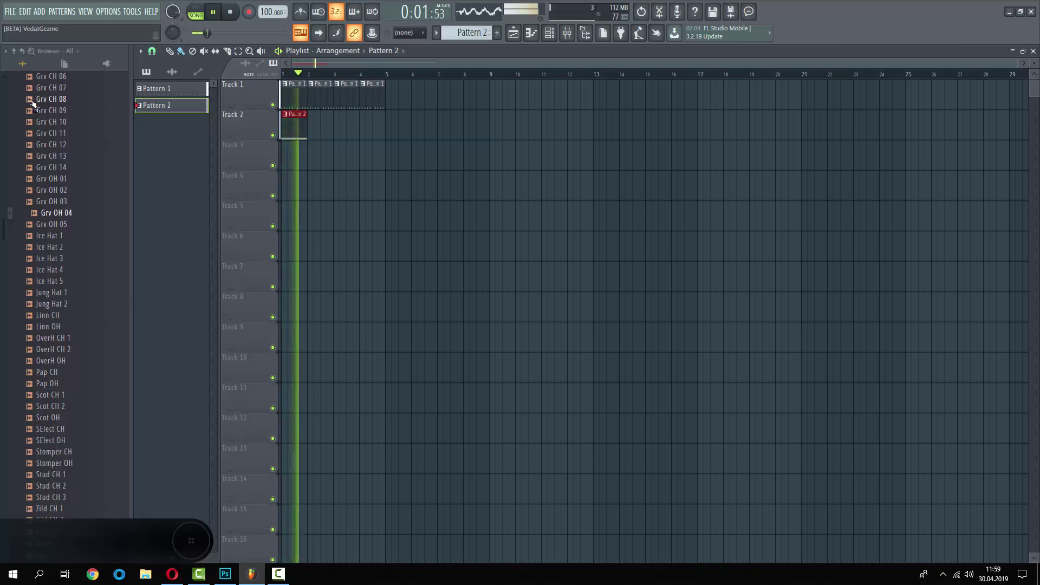
pyautogui.press('space')
# Find Effector in the plugin picker by searching "eff" and load it into slot 2 of the Grv OH 04 mixer track.
pyautogui.press('F9')
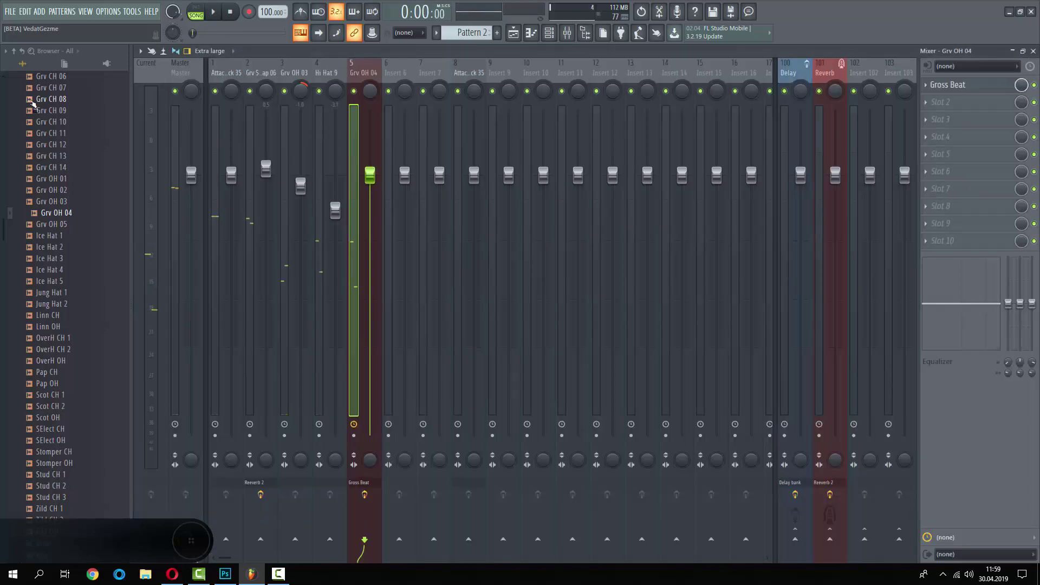
pyautogui.click(942, 106)
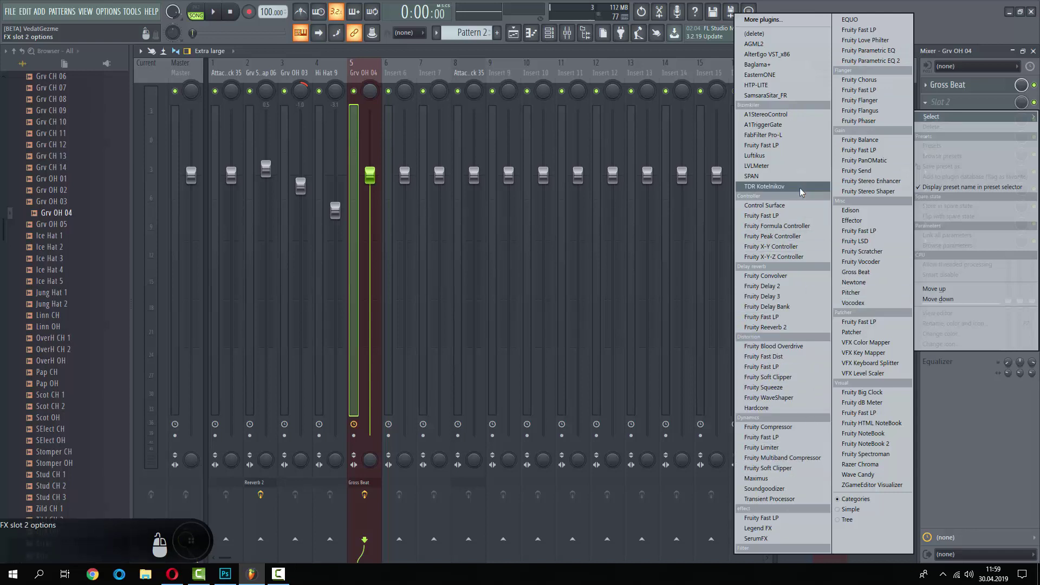
pyautogui.click(627, 35)
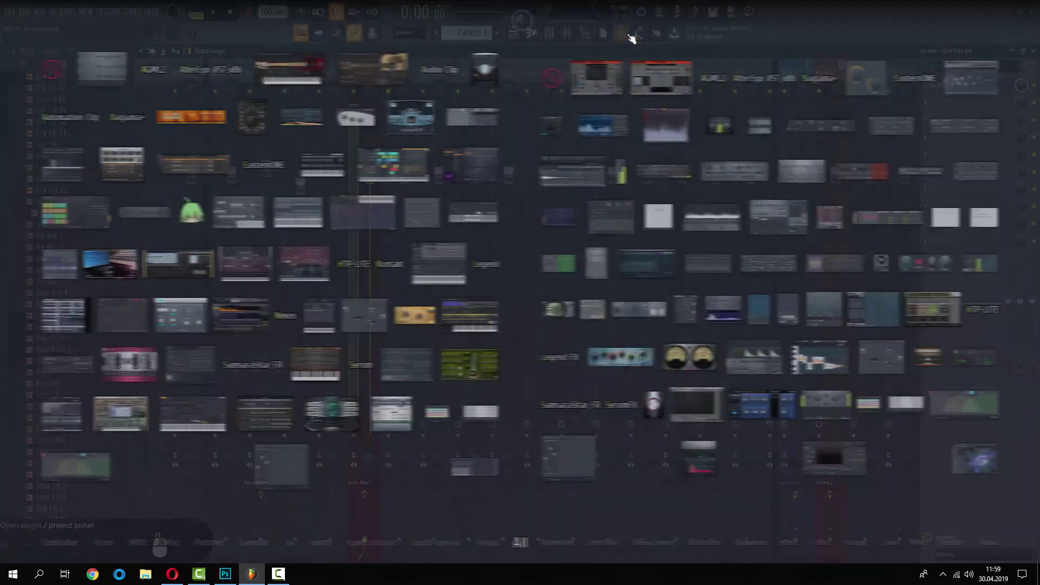
pyautogui.write('eff')
pyautogui.moveTo(555, 128); pyautogui.dragTo(930, 160)
pyautogui.moveTo(965, 92); pyautogui.dragTo(964, 103)
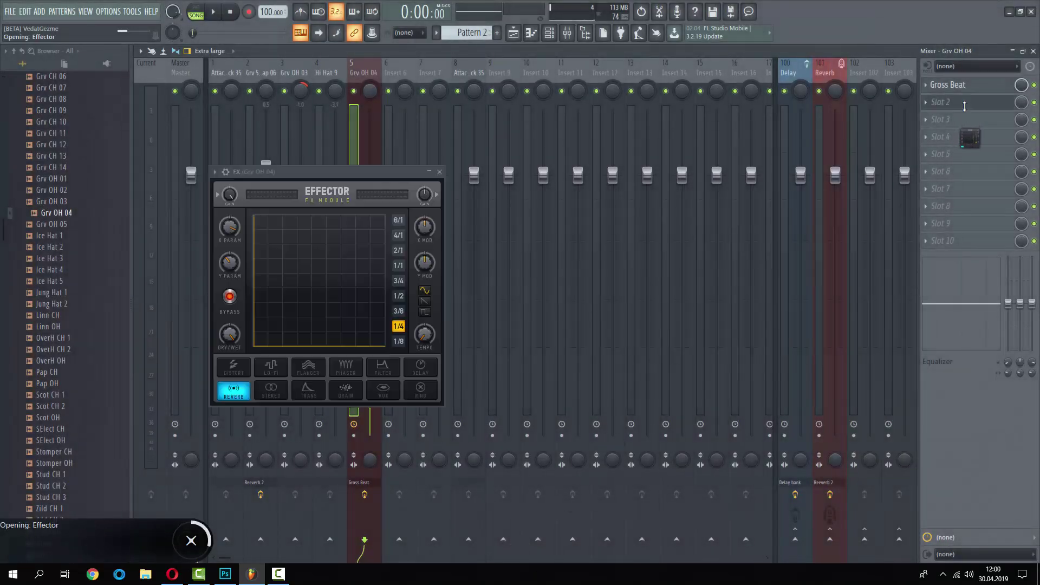
# Turn off Effector's bypass and try its Lo-Fi effect at different X/Y pad positions while playing the scratch sound.
pyautogui.press('z')
pyautogui.press('z')
pyautogui.click(283, 373)
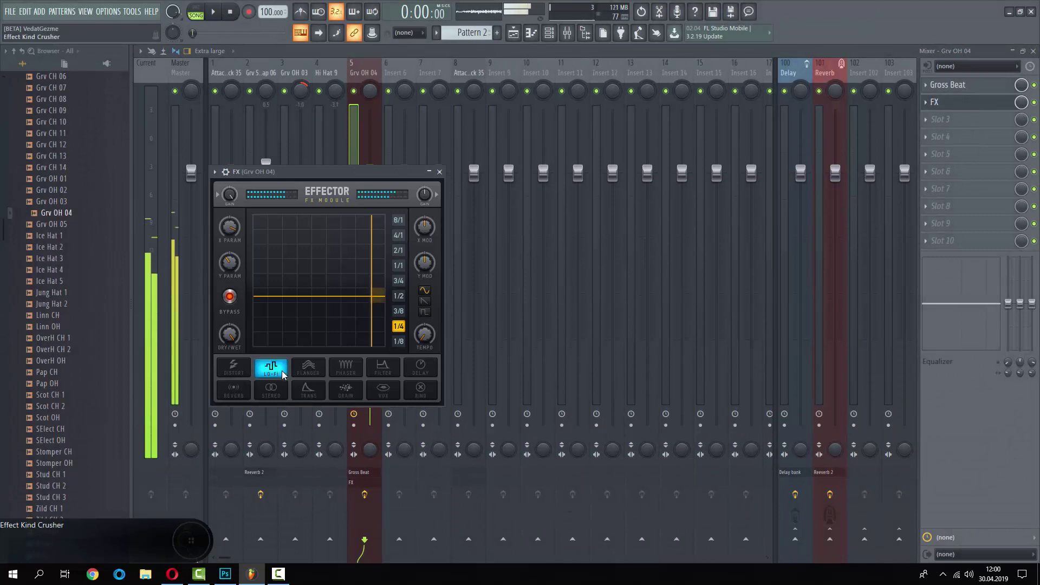
pyautogui.click(232, 299)
pyautogui.press('z')
pyautogui.press('z')
pyautogui.moveTo(297, 310); pyautogui.dragTo(270, 269)
pyautogui.press('z')
# Audition Effector's Flanger, Phaser and Filter effects, moving the X/Y point around the pad.
pyautogui.click(308, 365)
pyautogui.moveTo(318, 330); pyautogui.dragTo(338, 346)
pyautogui.click(351, 366)
pyautogui.click(383, 368)
pyautogui.click(333, 296)
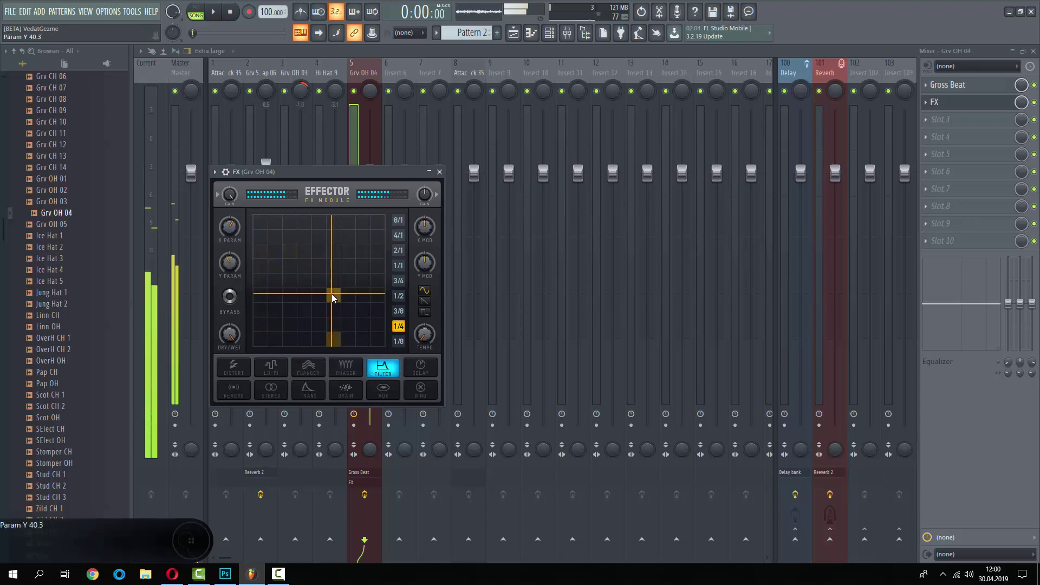
# Audition Effector's Ring, Vox, Grain and Trans effects with the scratch sound.
pyautogui.click(421, 388)
pyautogui.click(383, 390)
pyautogui.click(345, 389)
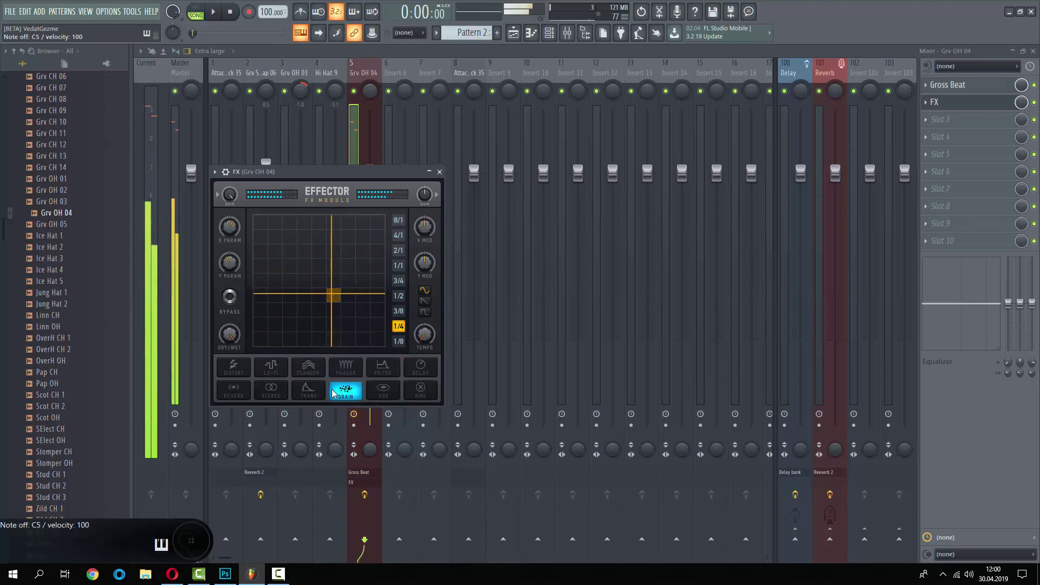
pyautogui.click(296, 391)
pyautogui.click(348, 390)
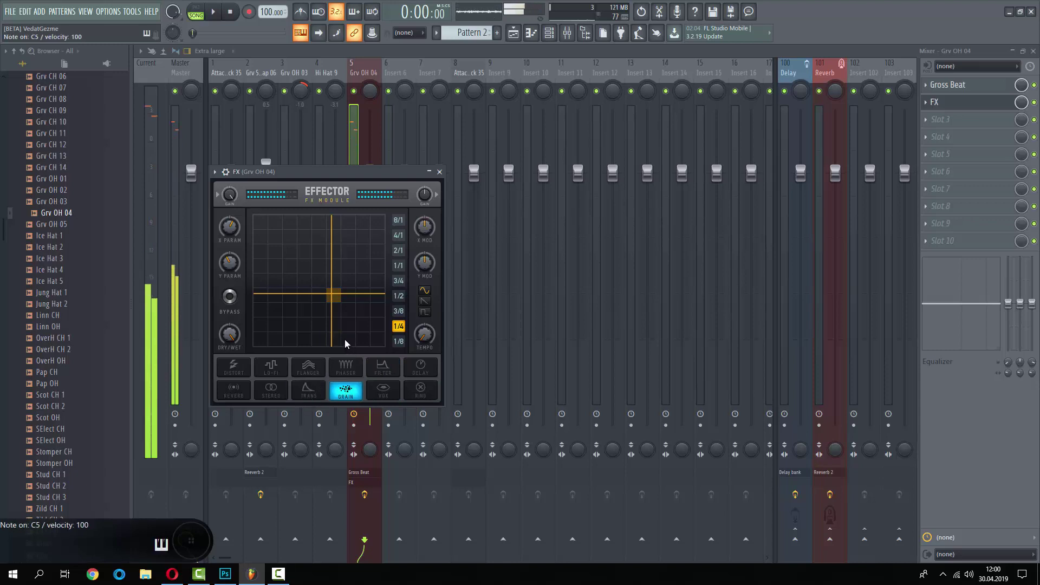
pyautogui.click(309, 389)
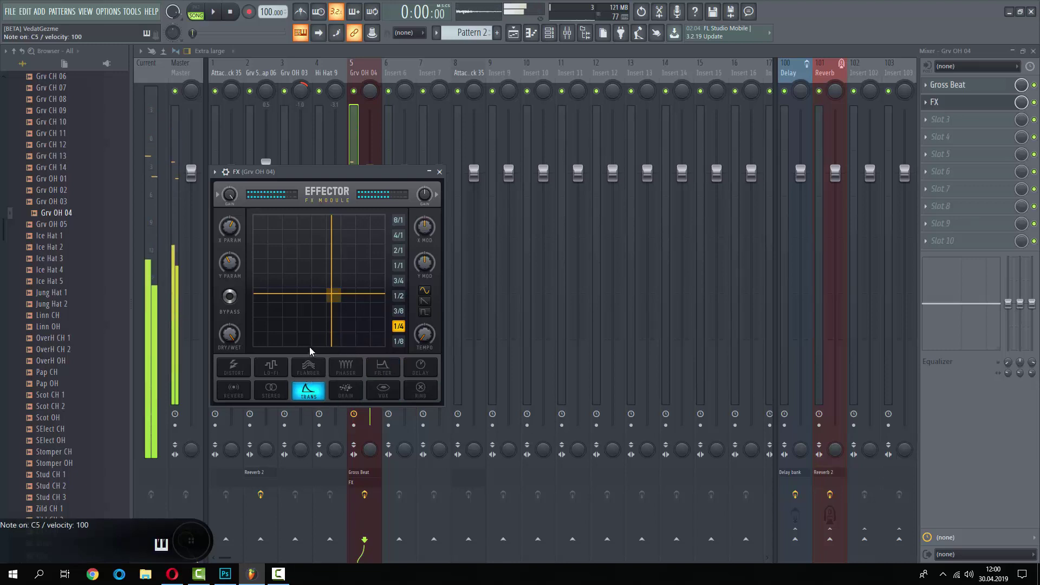
# Move Effector's X/Y point to the pad's lower-left area, choose the Stereo effect and check it with song playback.
pyautogui.moveTo(335, 310); pyautogui.dragTo(306, 318)
pyautogui.click(271, 389)
pyautogui.press('space')
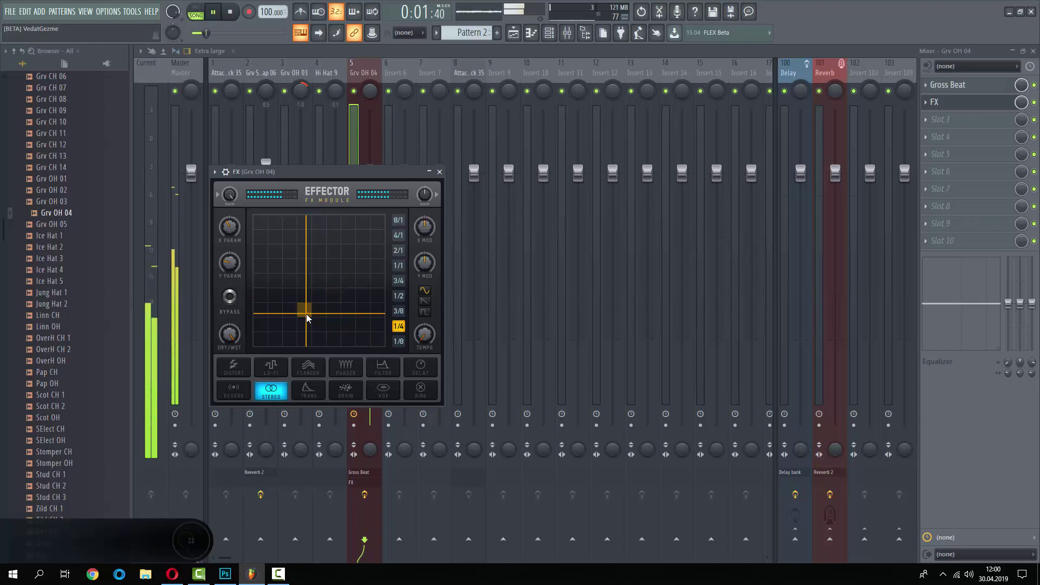
pyautogui.press('Escape')
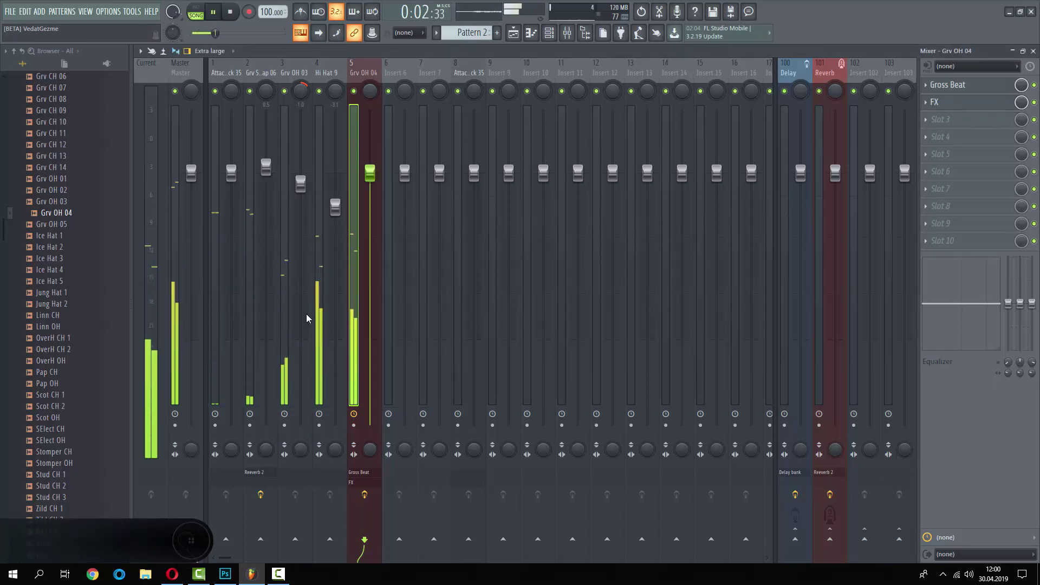
pyautogui.press('space')
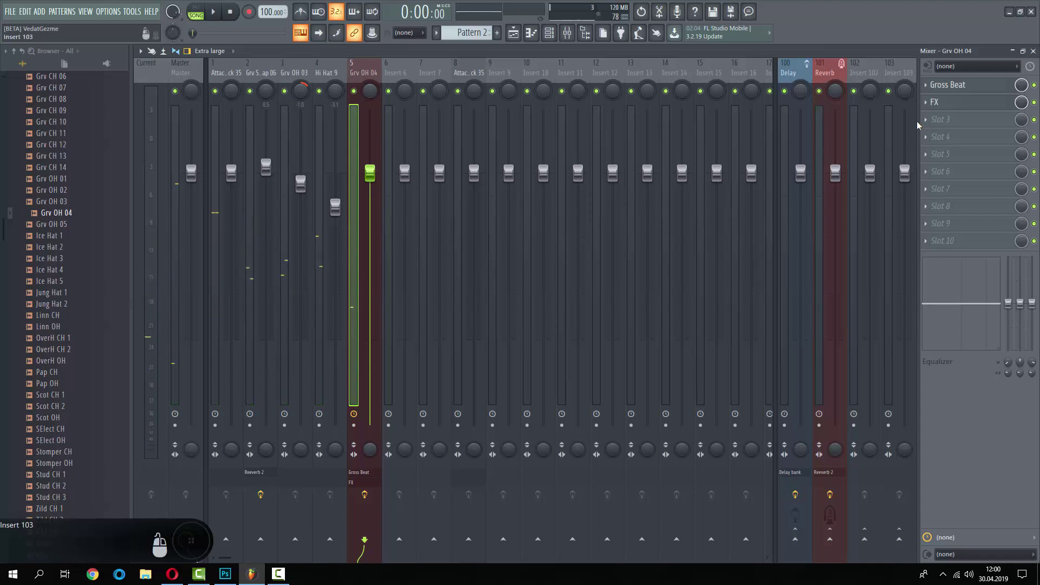
# Load Fruity Chorus into slot 3 of the Grv OH 04 mixer track and listen to it with the song playing.
pyautogui.click(937, 120)
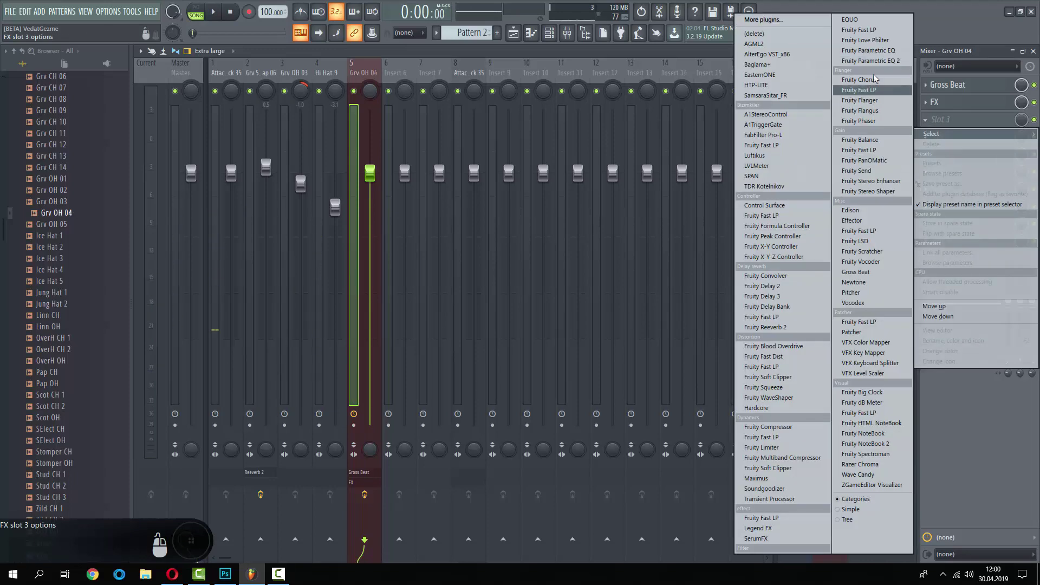
pyautogui.click(859, 80)
pyautogui.press('space')
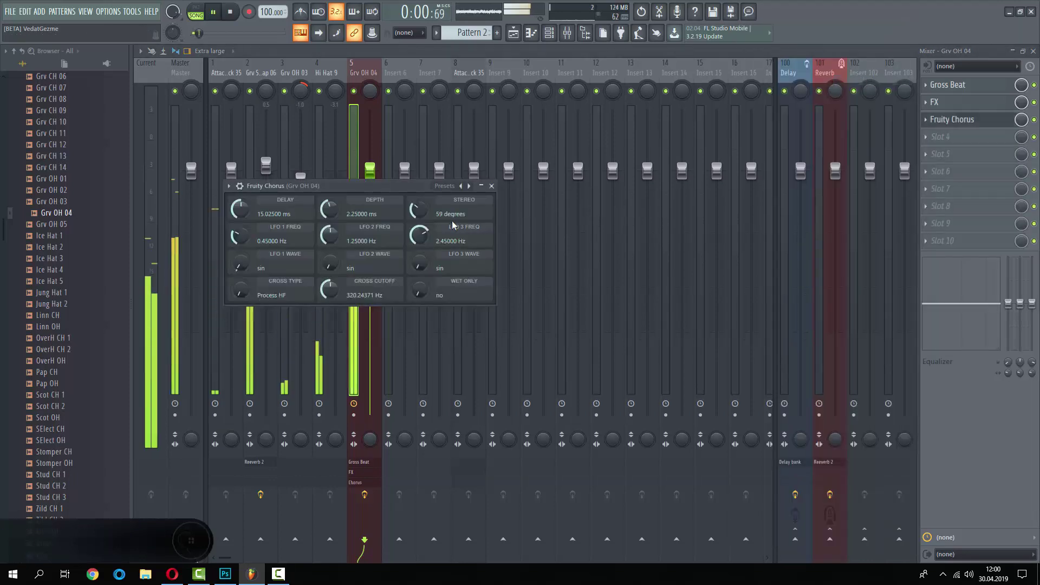
pyautogui.press('Escape')
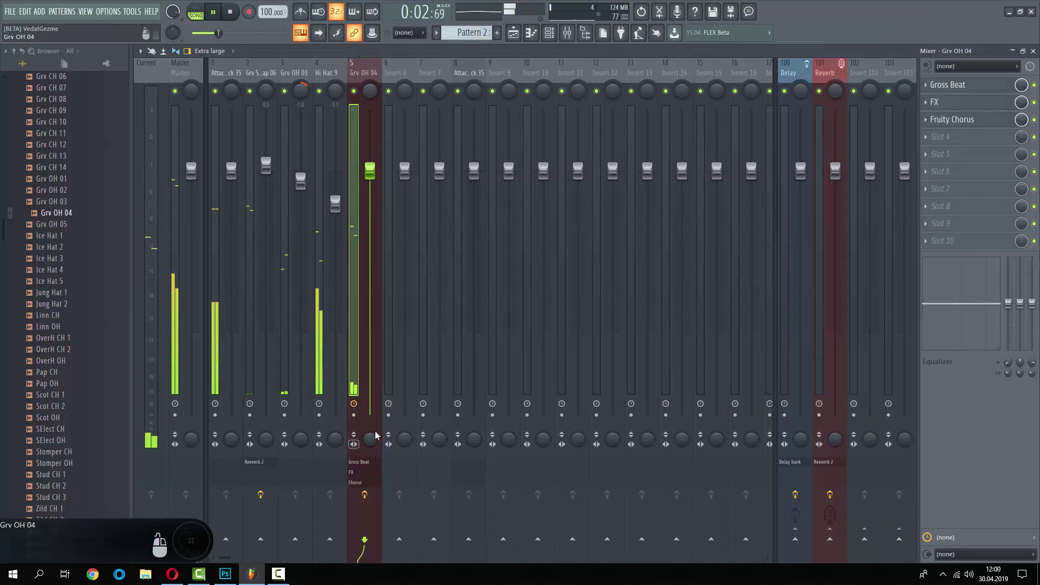
# Play the song from the playlist and examine the Pattern 2 clip against the Pattern 1 clips.
pyautogui.click(513, 32)
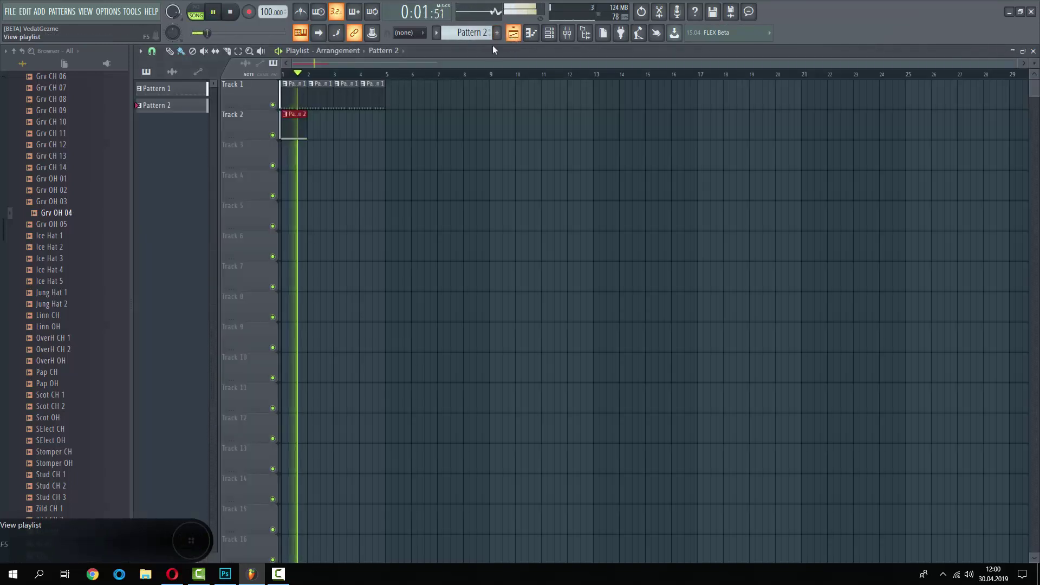
pyautogui.press('space')
pyautogui.scroll(6, 202, 193)
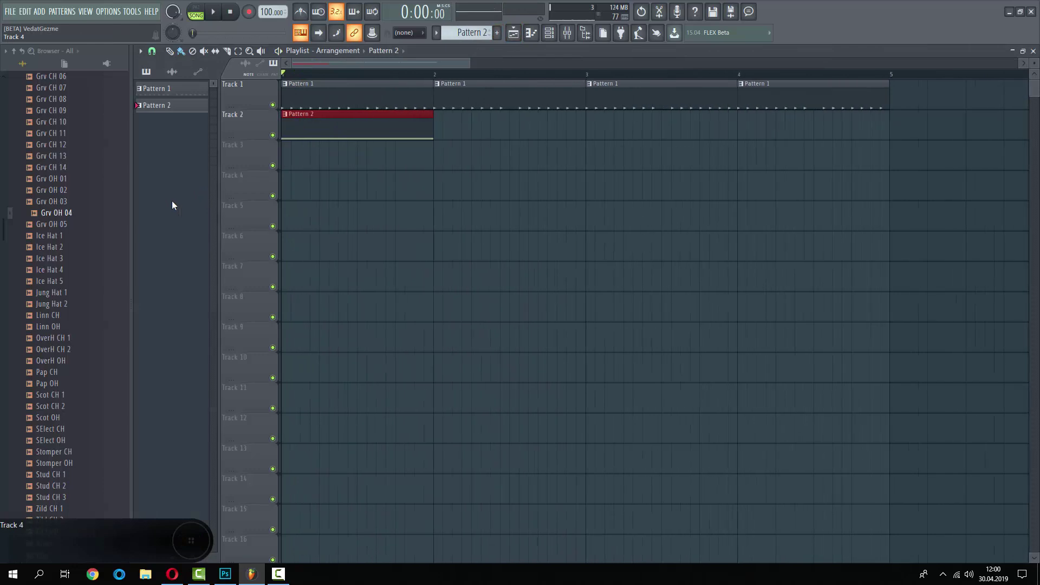
pyautogui.click(242, 50)
pyautogui.press('space')
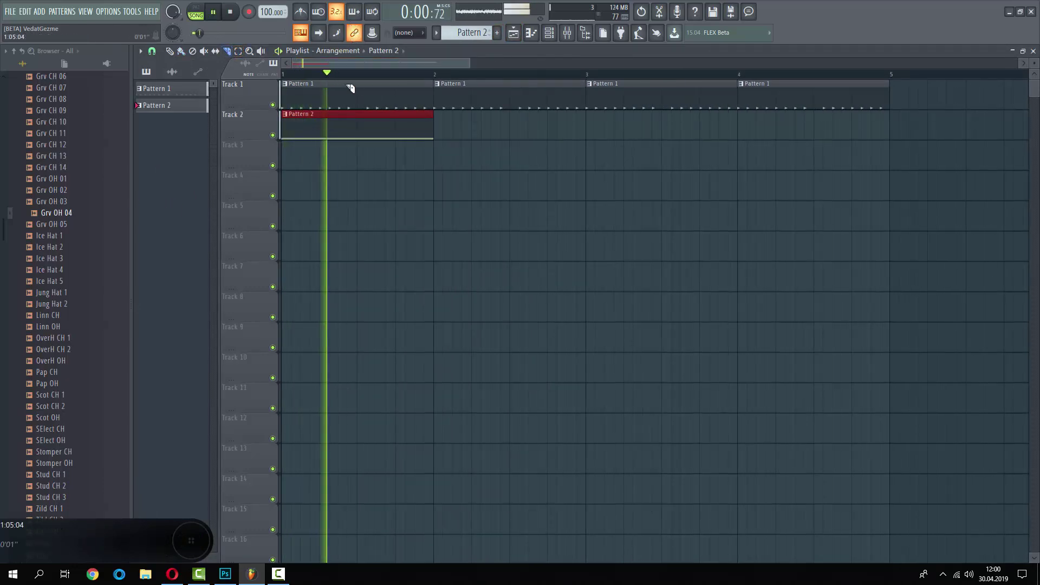
pyautogui.press('pageup')
pyautogui.press('space')
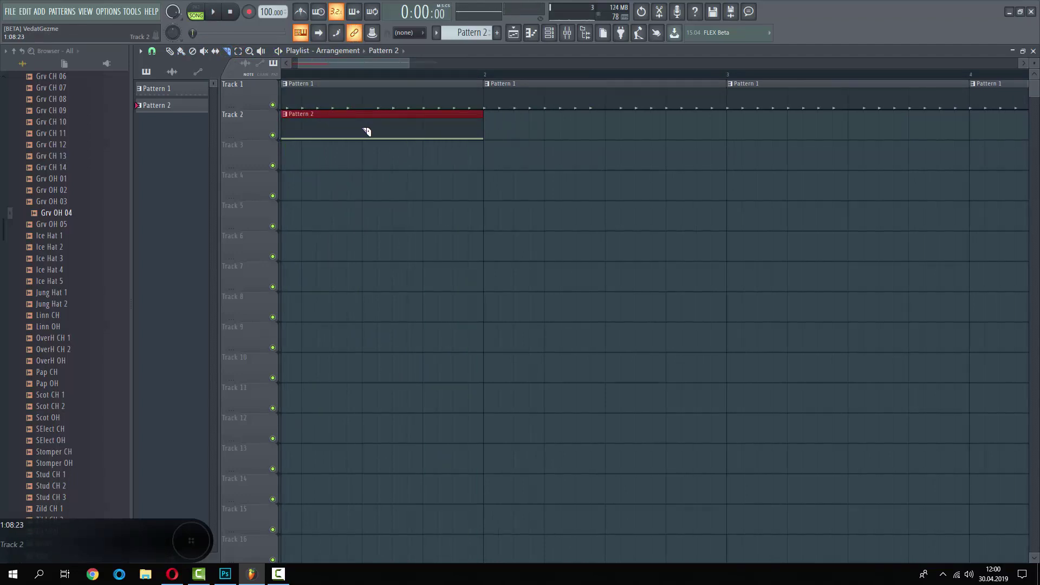
pyautogui.press('pageup')
pyautogui.scroll(-5, 366, 132)
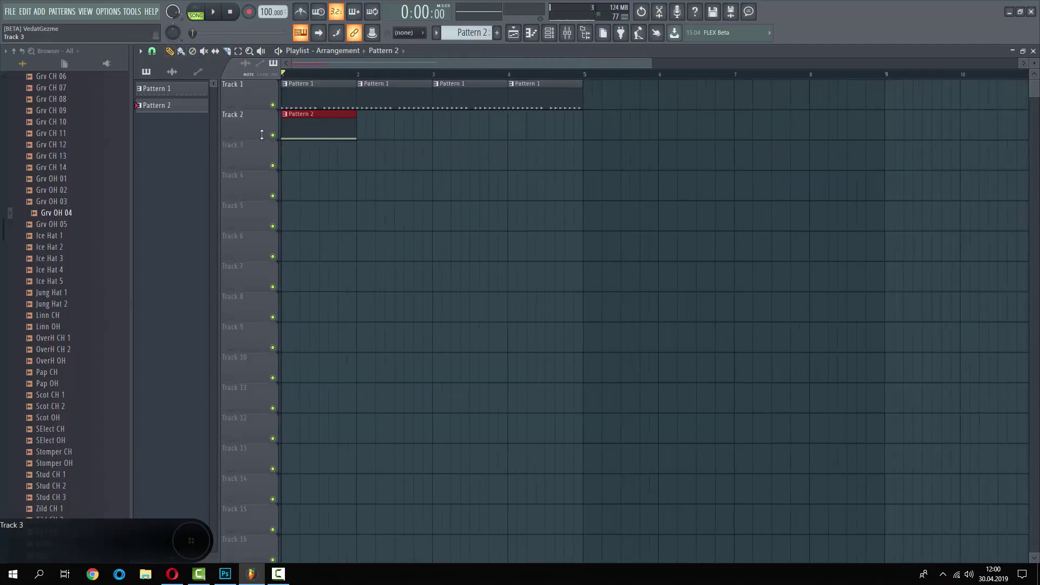
# Load Edison into slot 4 of the Grv OH 04 mixer track.
pyautogui.press('space')
pyautogui.click(567, 33)
pyautogui.press('space')
pyautogui.click(940, 137)
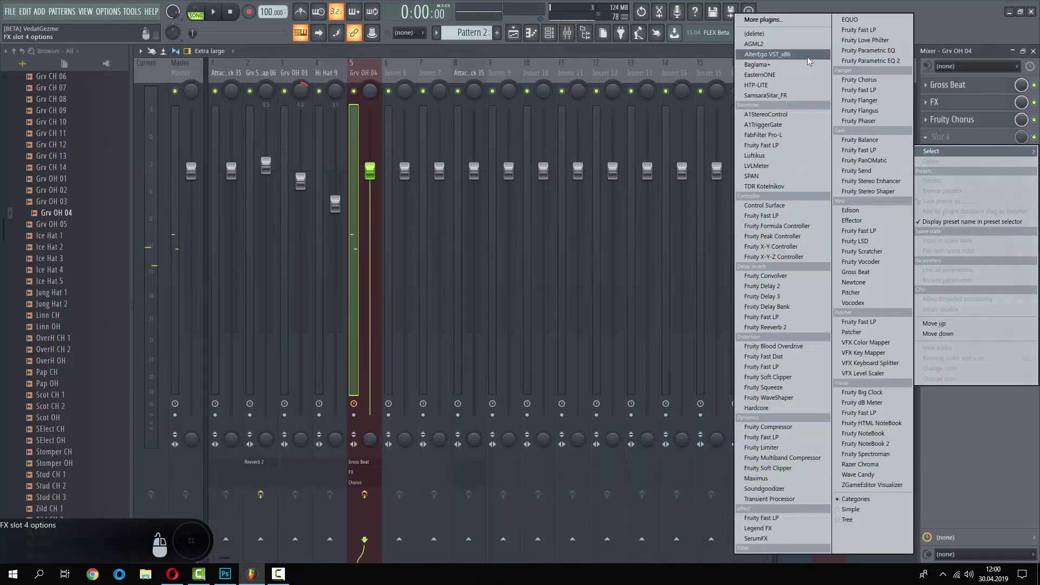
pyautogui.press('e')
pyautogui.press('e')
pyautogui.press('e')
pyautogui.press('e')
pyautogui.press('e')
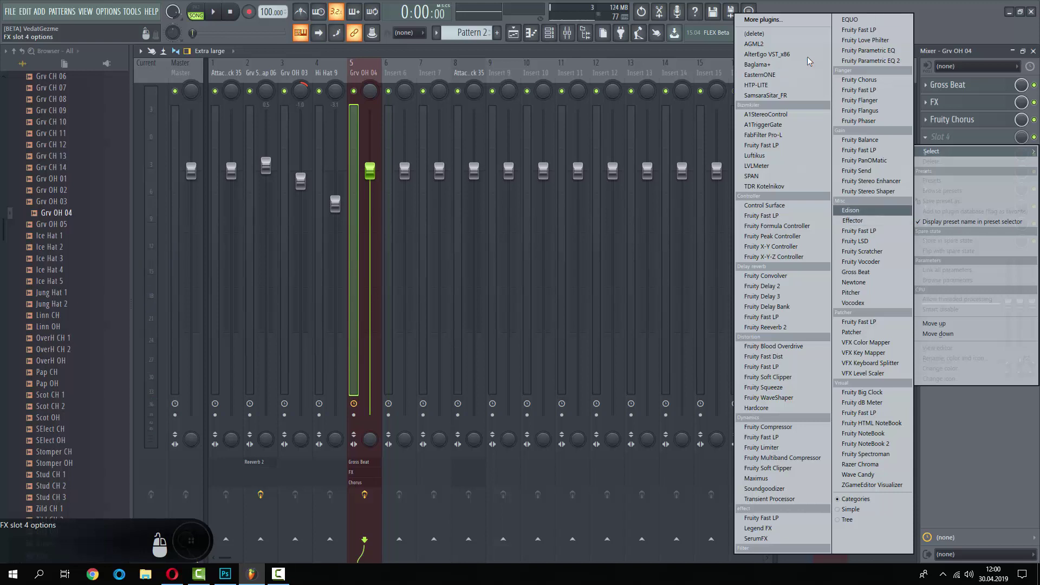
pyautogui.press('Return')
# Record the processed scratch sound into Edison in On Input mode while the song plays.
pyautogui.click(315, 186)
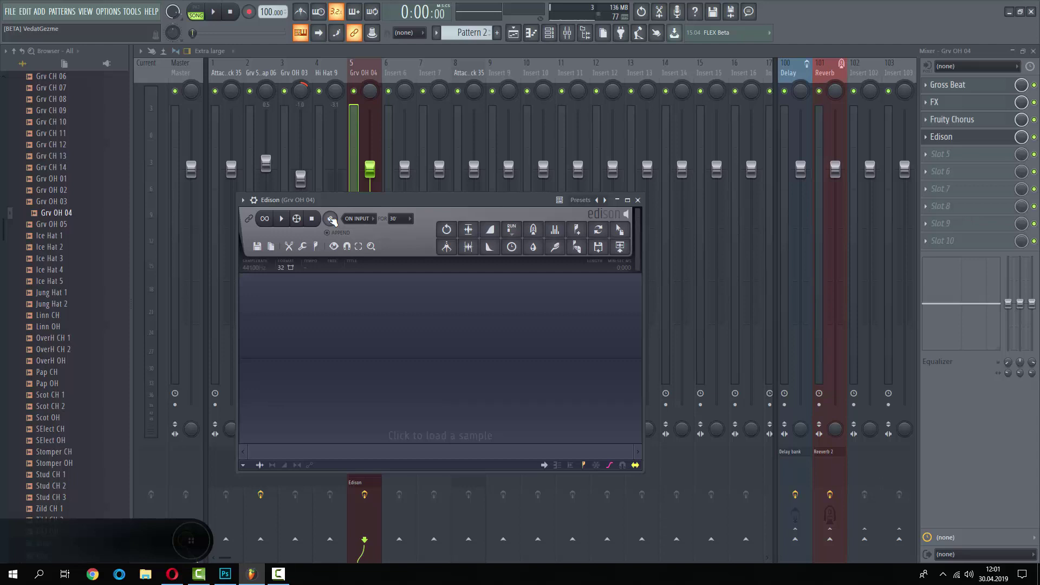
pyautogui.click(330, 218)
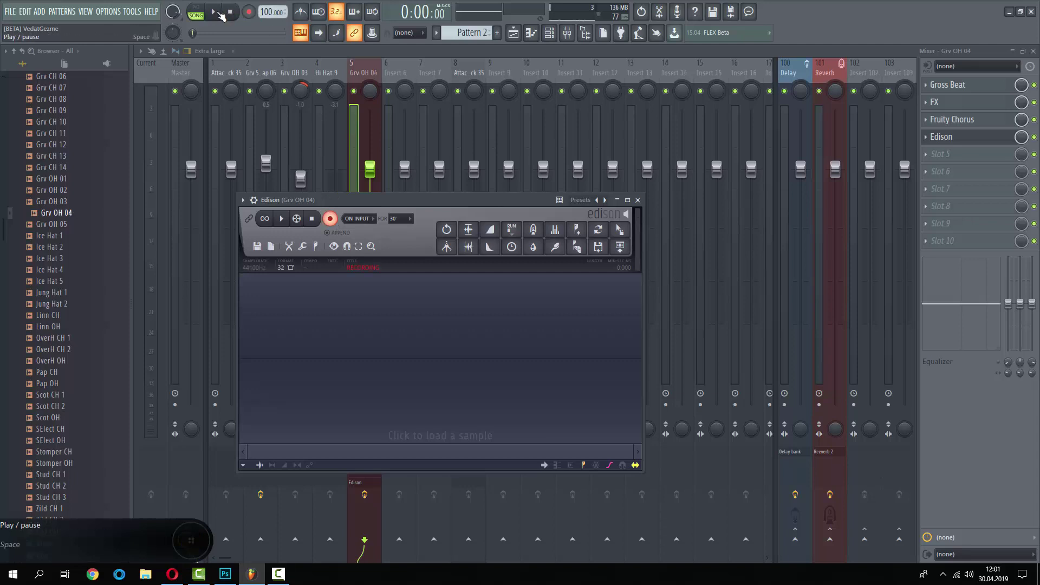
pyautogui.click(215, 12)
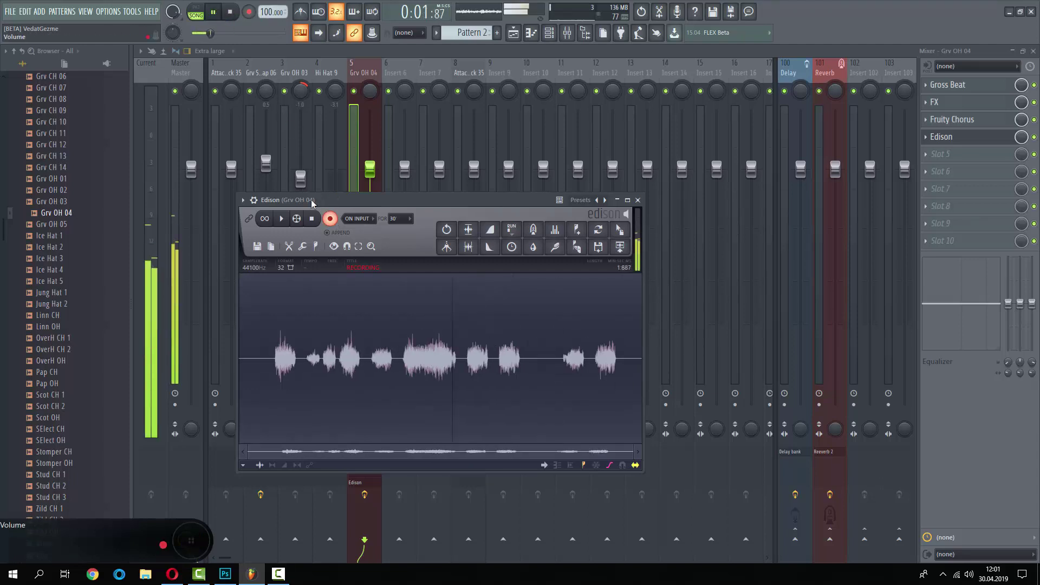
pyautogui.click(332, 220)
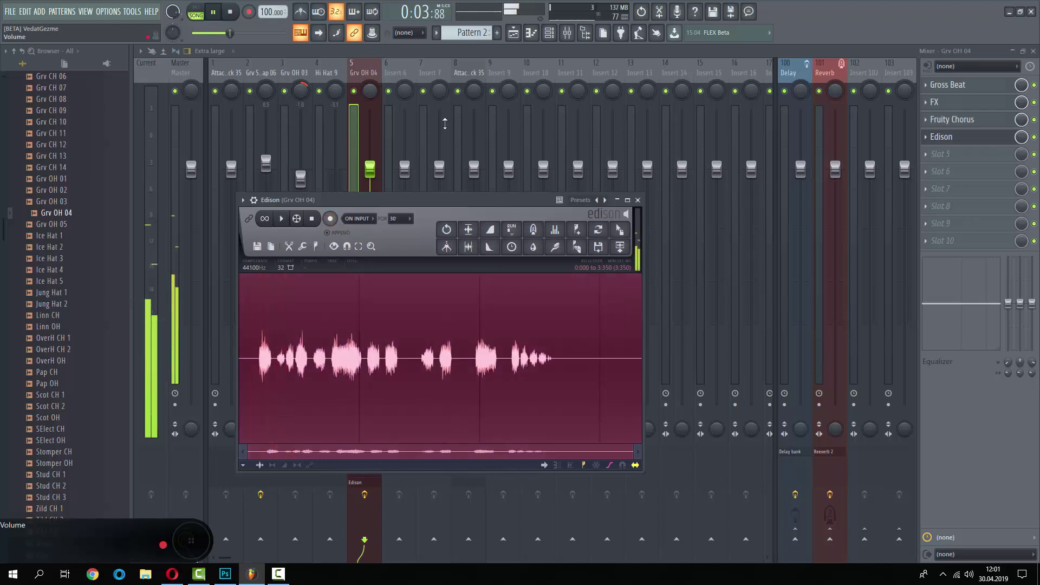
# Solo Track 2 in the playlist, delete its Pattern 2 clip and stop the playback.
pyautogui.click(513, 33)
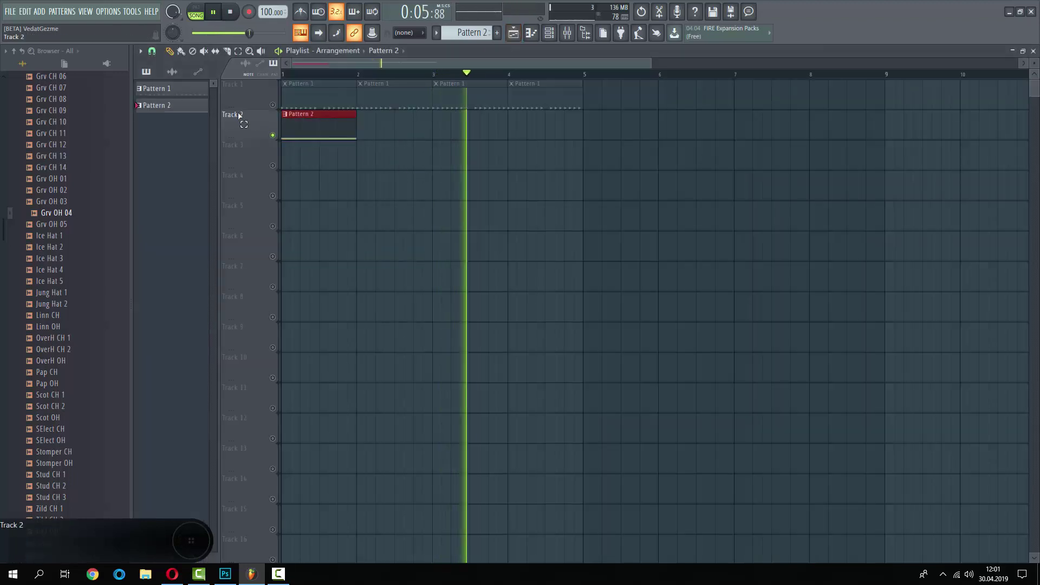
pyautogui.press('Delete')
pyautogui.press('space')
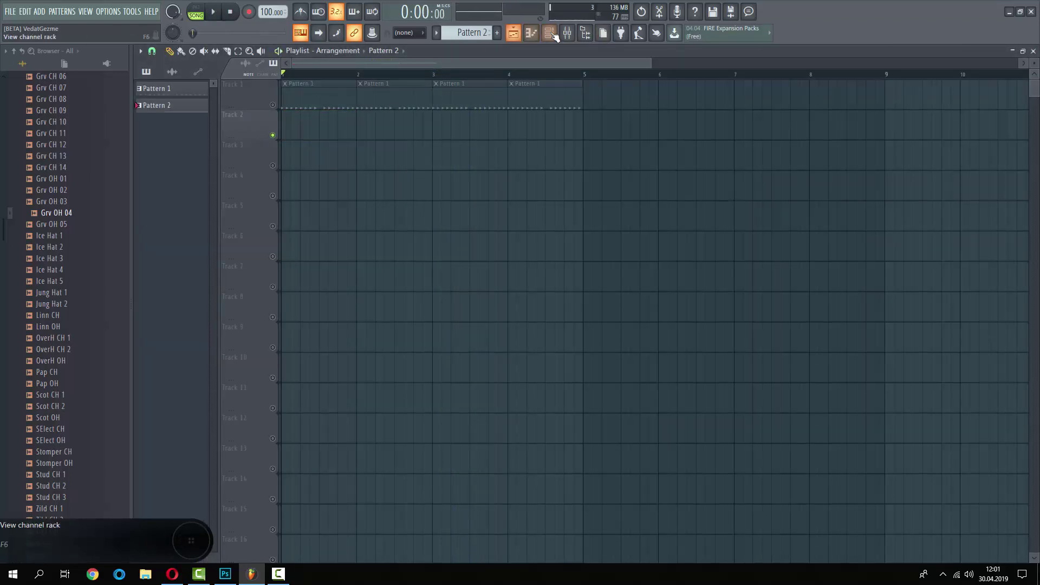
# Place the Edison recording as an audio clip at the start of Track 2 and play it.
pyautogui.doubleClick(915, 46)
pyautogui.click(1035, 53)
pyautogui.moveTo(550, 248); pyautogui.dragTo(246, 136)
pyautogui.press('space')
pyautogui.scroll(3, 246, 137)
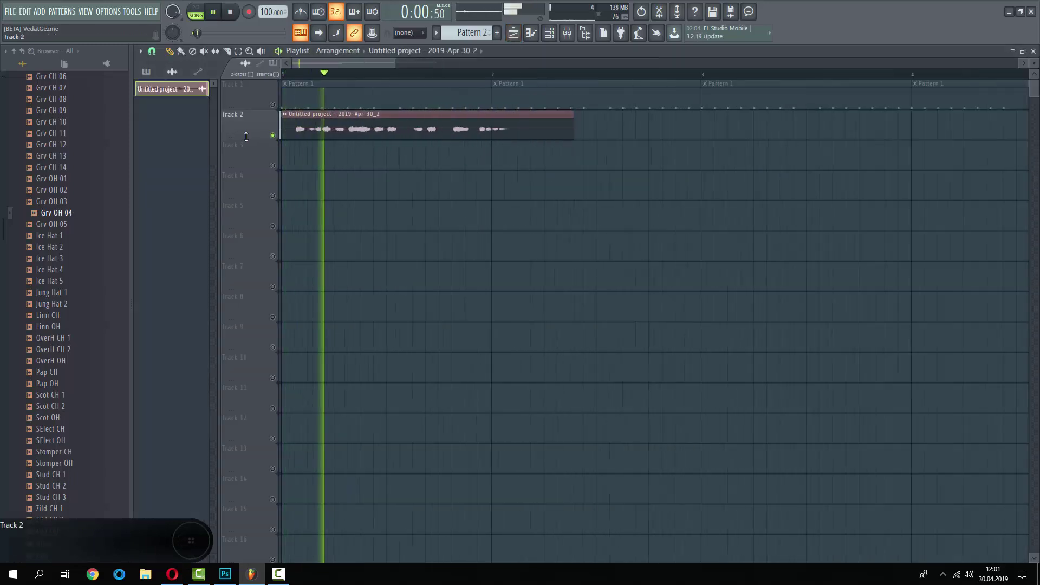
# Enable the metronome and replay the enlarged Track 2 recording to check its timing against the beat grid.
pyautogui.scroll(3, 246, 137)
pyautogui.press('space')
pyautogui.click(300, 12)
pyautogui.press('space')
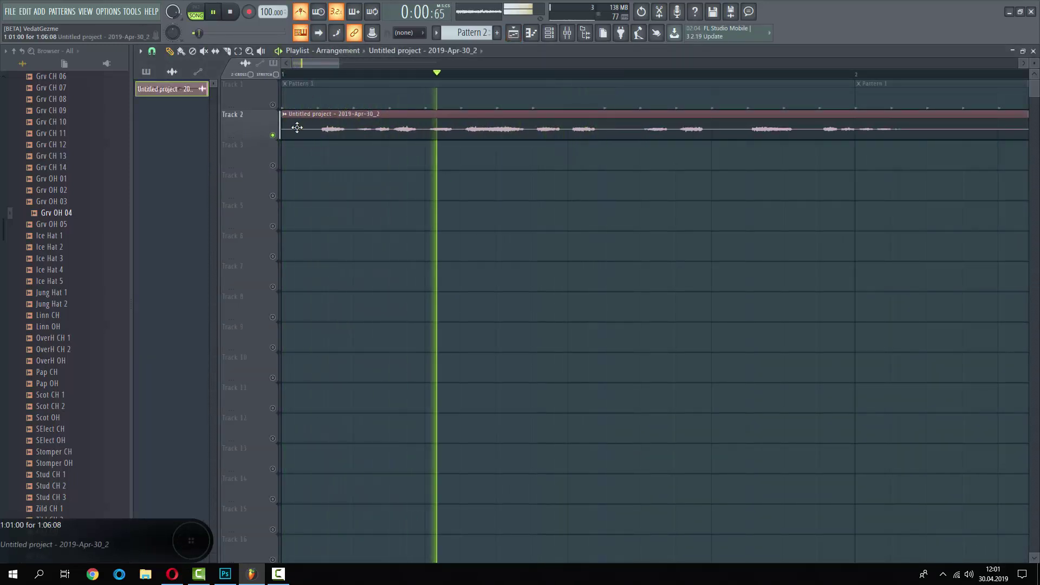
pyautogui.scroll(3, 297, 128)
pyautogui.press('space')
pyautogui.scroll(4, 270, 148)
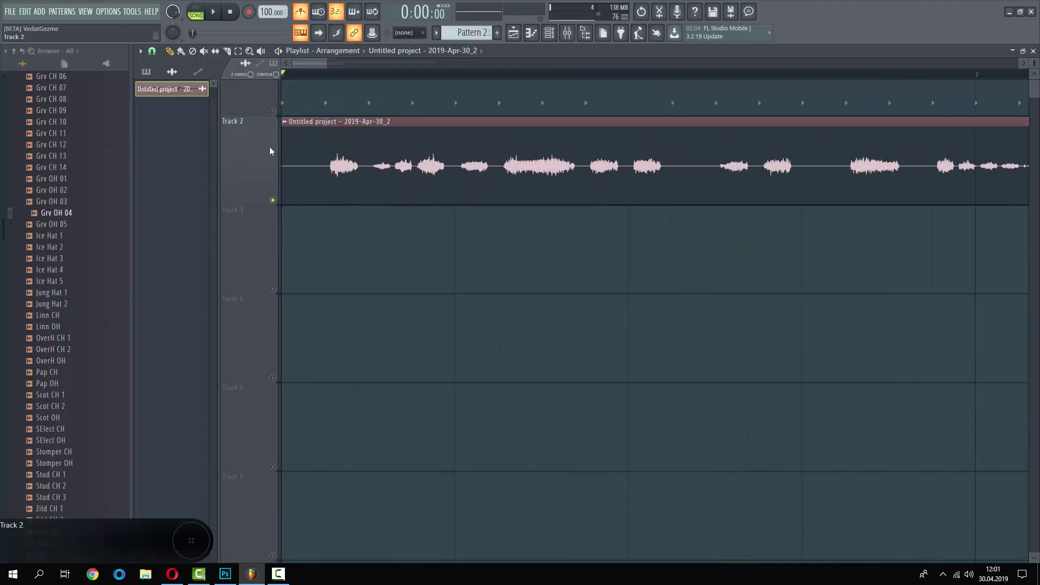
pyautogui.scroll(-3, 270, 148)
pyautogui.scroll(2, 311, 82)
pyautogui.scroll(3, 311, 65)
pyautogui.press('space')
# Slip the audio earlier inside the Track 2 clip so its first scratch hit falls on the start of bar 1, checking by playback.
pyautogui.click(216, 51)
pyautogui.press('space')
pyautogui.press('space')
pyautogui.moveTo(376, 233); pyautogui.dragTo(323, 239)
pyautogui.press('space')
pyautogui.press('space')
pyautogui.keyDown('ctrl'); pyautogui.scroll(-2, 327, 235); pyautogui.keyUp('ctrl')
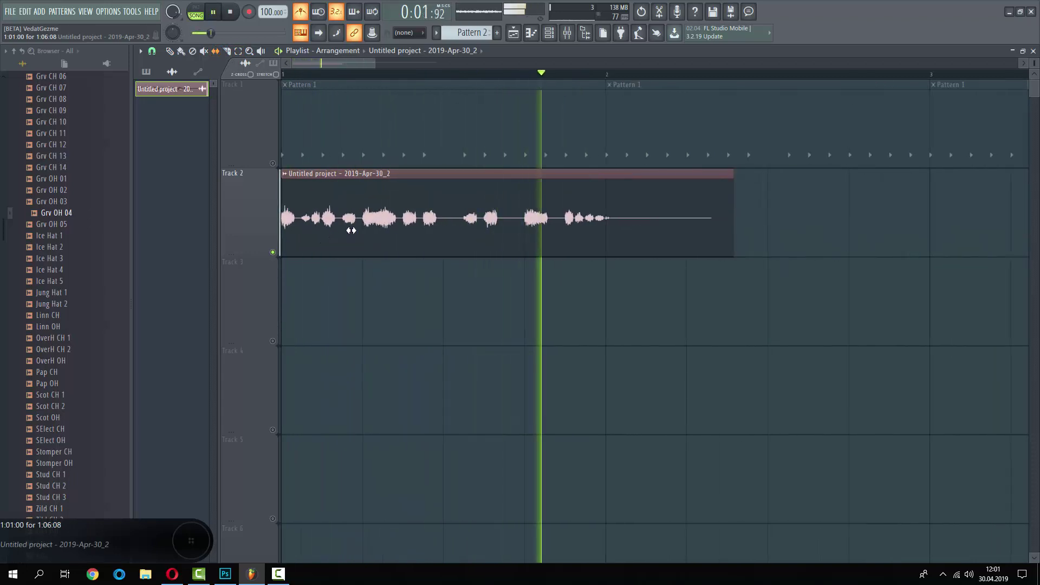
pyautogui.press('space')
# Slice the Track 2 recording at the start of bar 2 and delete the silent tail.
pyautogui.keyDown('ctrl'); pyautogui.scroll(4, 538, 206); pyautogui.keyUp('ctrl')
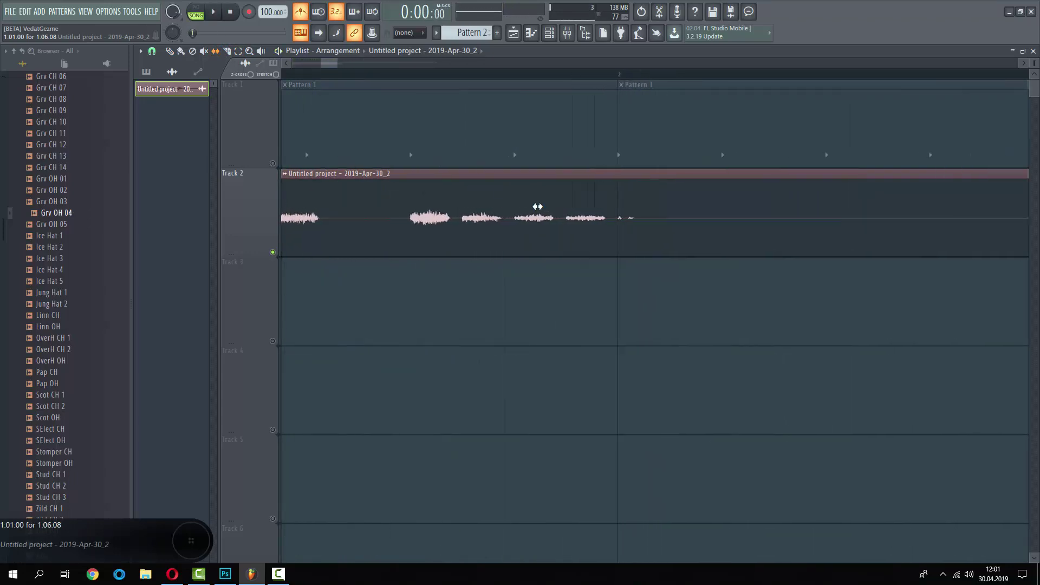
pyautogui.moveTo(652, 325); pyautogui.dragTo(620, 323)
pyautogui.rightClick(681, 213)
# Unmute Track 1, play the beat together with the trimmed scratch clip and turn the metronome off.
pyautogui.keyDown('ctrl'); pyautogui.scroll(-3, 681, 246); pyautogui.keyUp('ctrl')
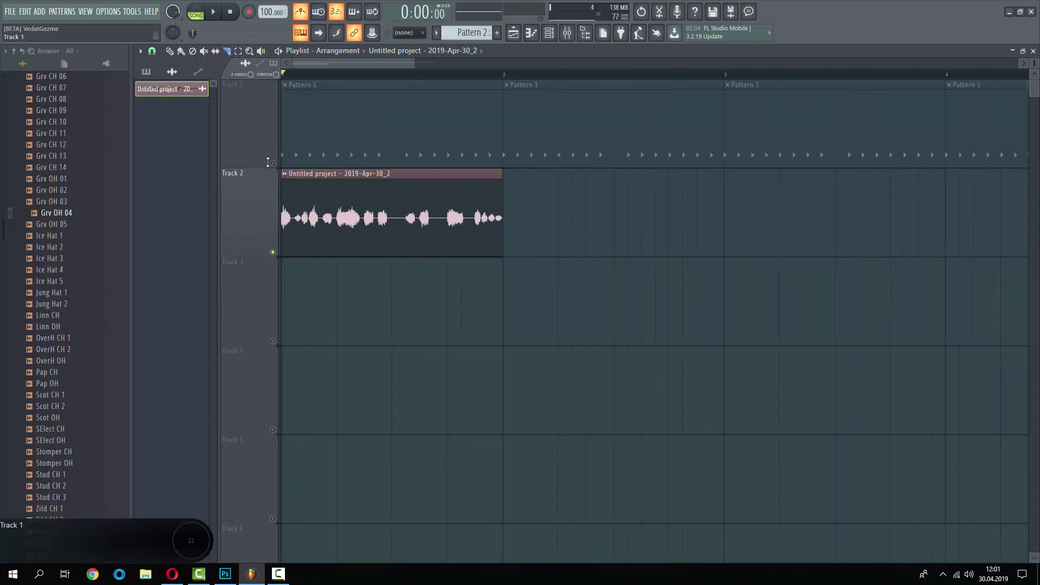
pyautogui.click(272, 163)
pyautogui.press('space')
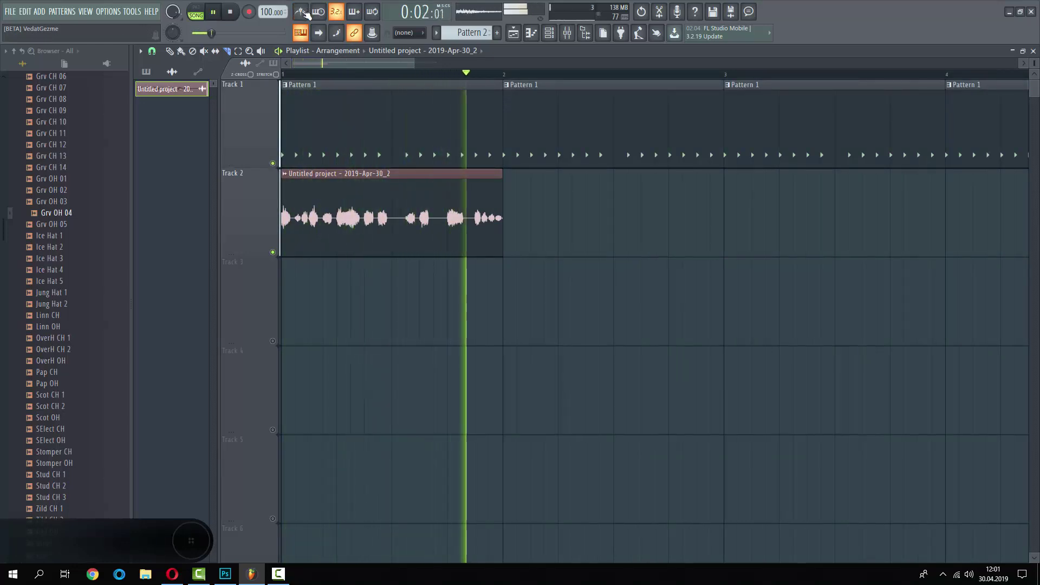
pyautogui.press('space')
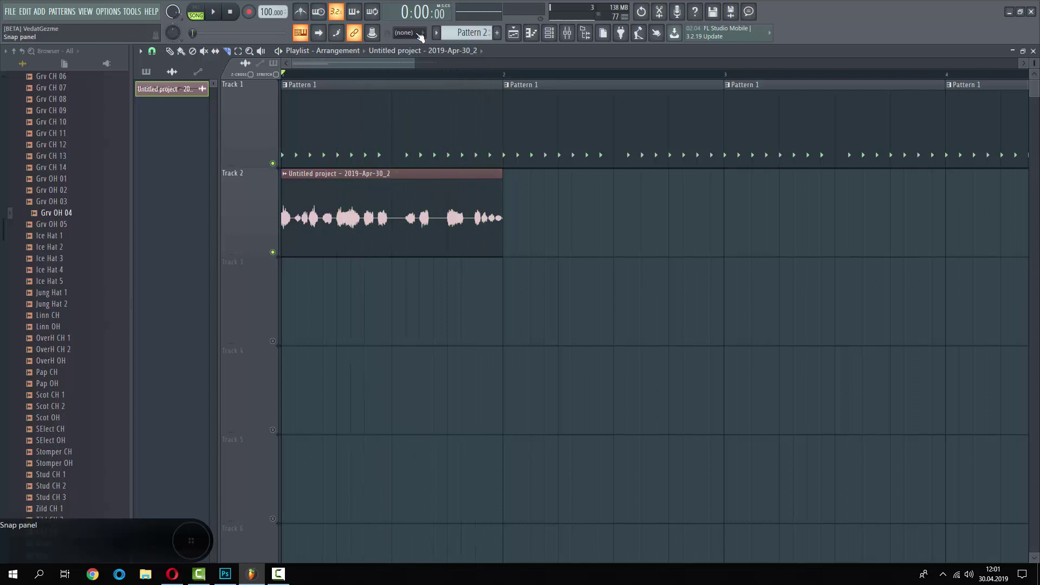
# Play short passages from early in bar 1 and examine how the scratch hits line up with the beat.
pyautogui.moveTo(328, 73); pyautogui.dragTo(322, 74)
pyautogui.scroll(-2, 748, 175)
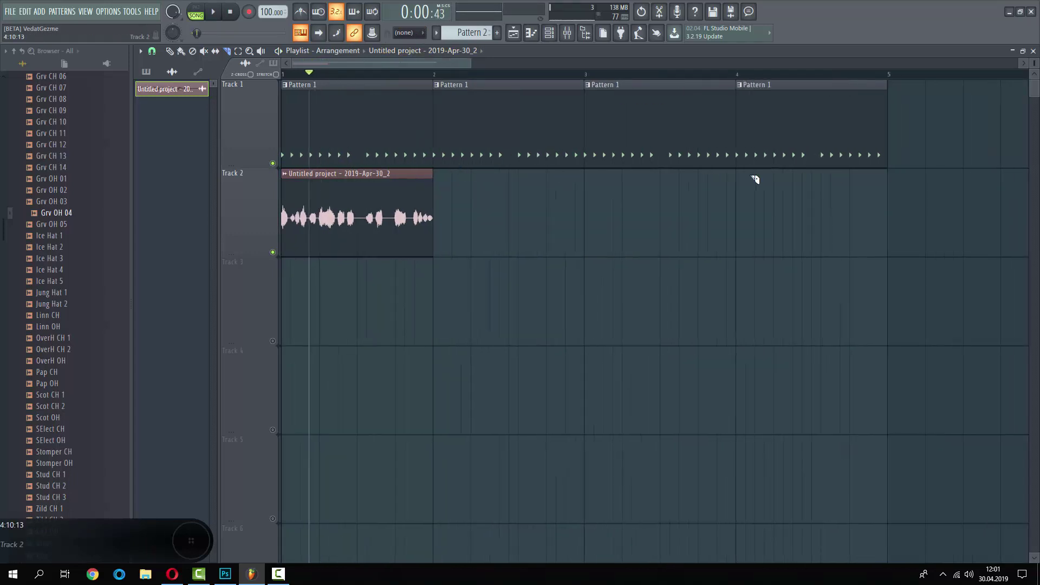
pyautogui.scroll(4, 412, 191)
pyautogui.scroll(2, 180, 204)
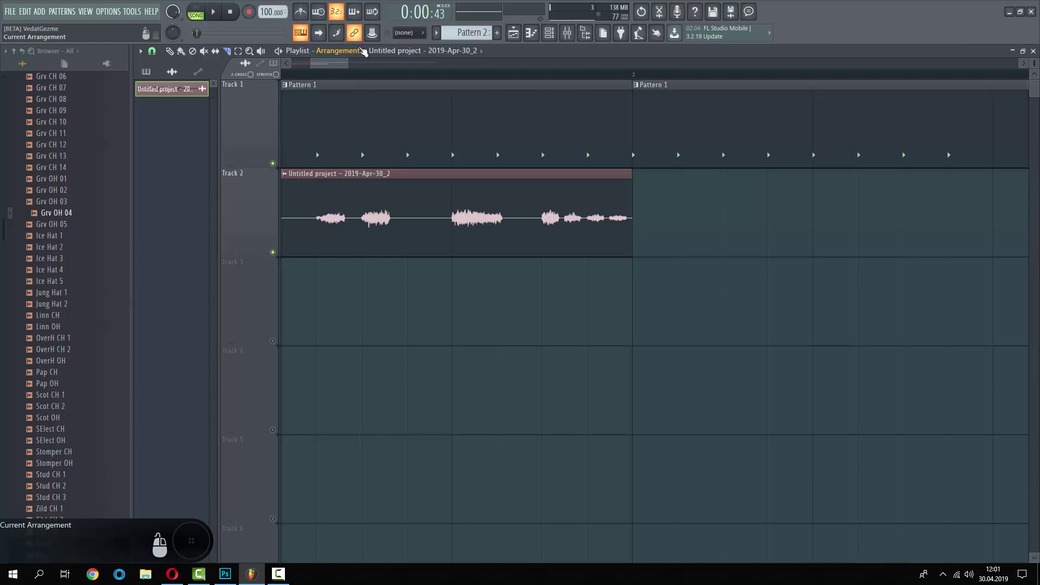
pyautogui.moveTo(348, 64); pyautogui.dragTo(238, 83)
pyautogui.press('space')
pyautogui.press('space')
pyautogui.press('space')
pyautogui.scroll(2, 343, 127)
pyautogui.press('space')
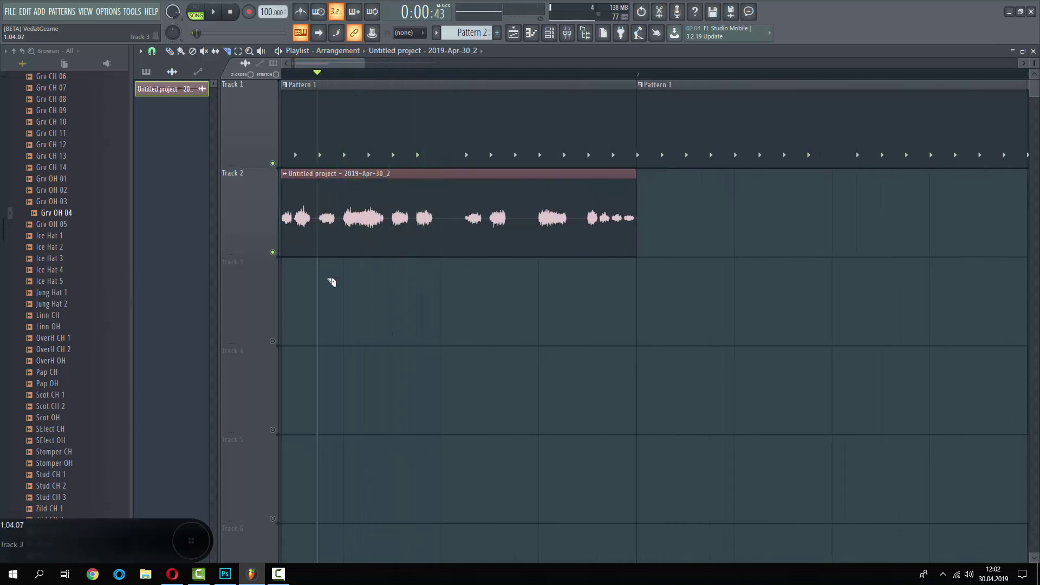
# Slice the Track 2 scratch clip at steps 5 and 9 of bar 1.
pyautogui.scroll(2, 331, 283)
pyautogui.click(362, 225)
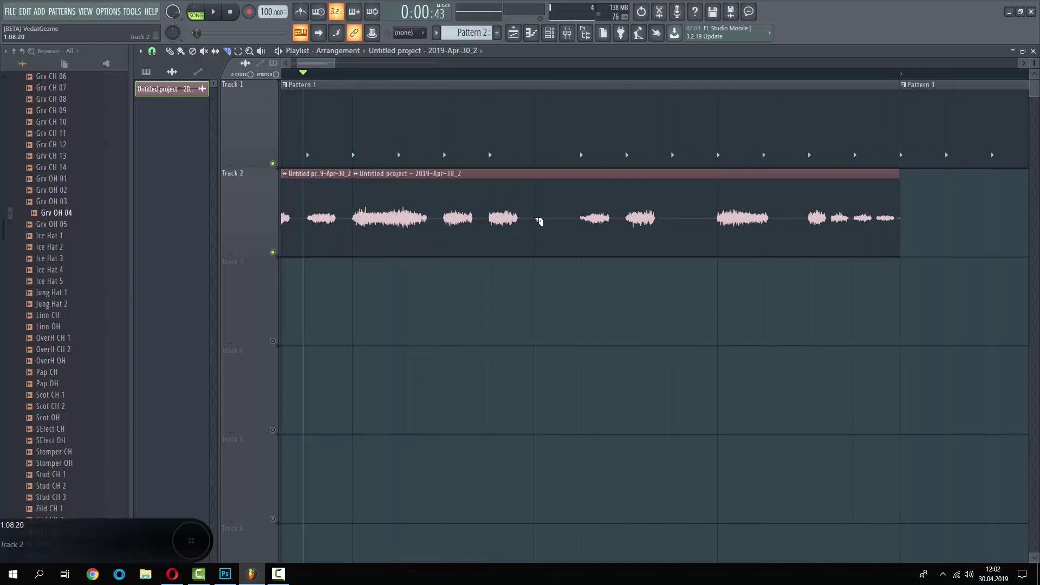
pyautogui.click(540, 220)
# Copy the middle slice of bar 1 and paste it twice, back to back, from the start of bar 2 on Track 2.
pyautogui.keyDown('ctrl'); pyautogui.click(427, 231); pyautogui.keyUp('ctrl')
pyautogui.scroll(-4, 427, 228)
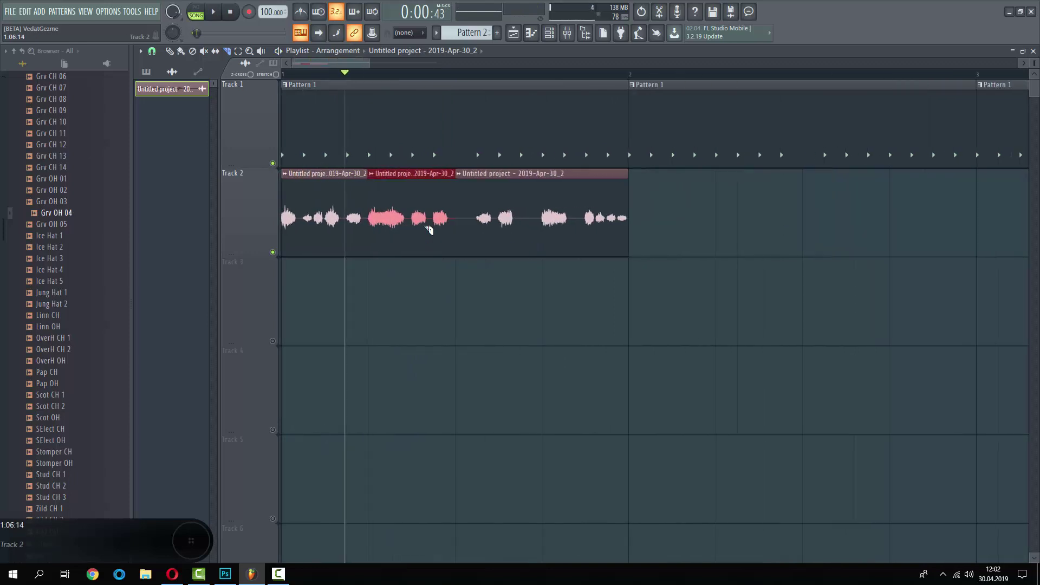
pyautogui.press('space')
pyautogui.scroll(3, 472, 231)
pyautogui.scroll(2, 470, 231)
pyautogui.hotkey('ctrl', 'v')
pyautogui.scroll(-1, 470, 232)
pyautogui.scroll(2, 470, 232)
pyautogui.hotkey('ctrl', 'v')
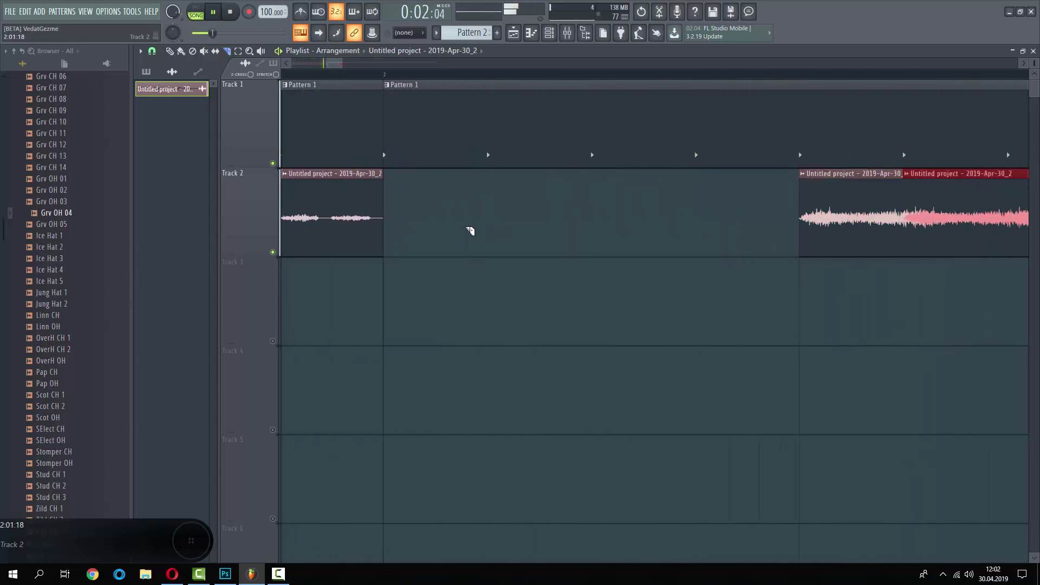
pyautogui.scroll(-2, 470, 231)
pyautogui.press('space')
pyautogui.moveTo(714, 201); pyautogui.dragTo(462, 209)
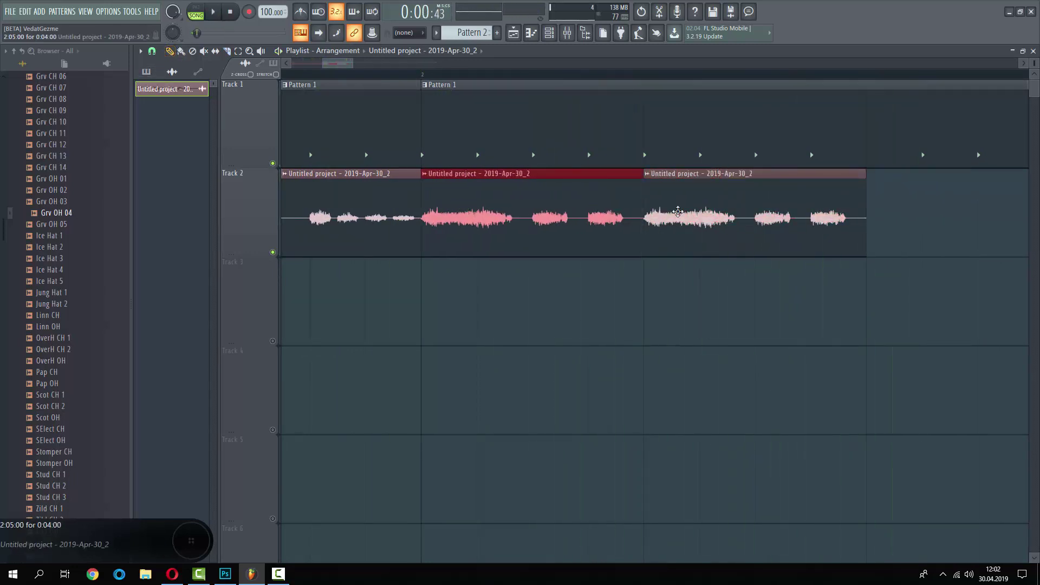
# Play the pasted scratches and slice the last two short hits of the first bar 2 clip into separate pieces.
pyautogui.press('space')
pyautogui.scroll(-4, 278, 260)
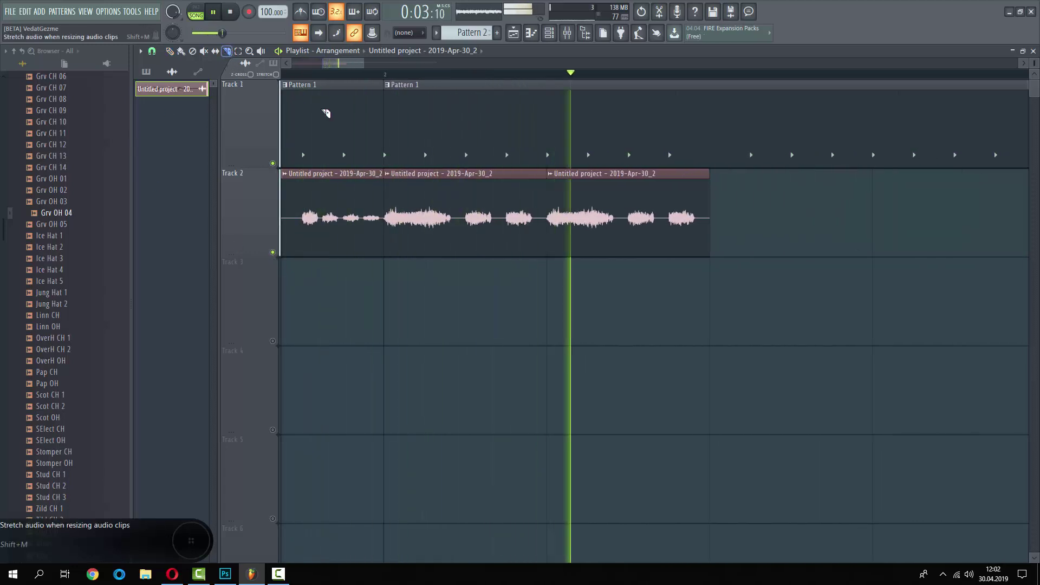
pyautogui.press('space')
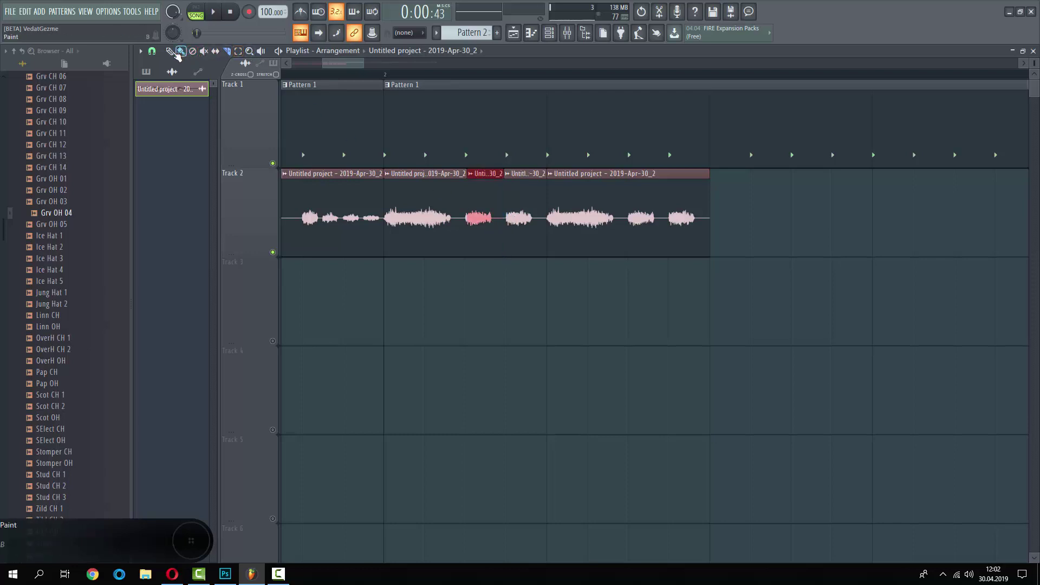
pyautogui.click(720, 204)
pyautogui.rightClick(732, 204)
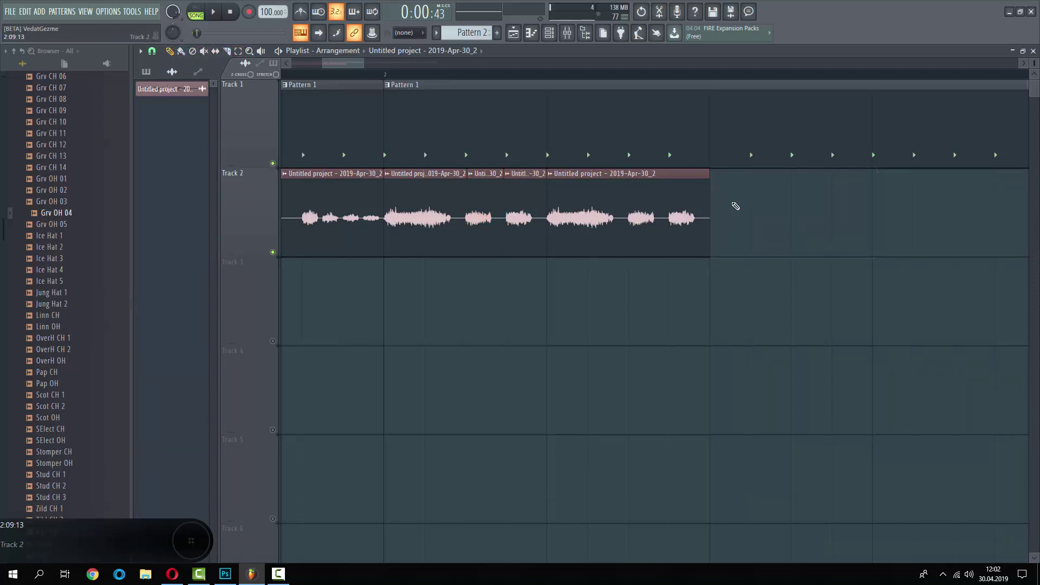
# Place a copy of the short slice from step 4 of bar 2 directly after the two pasted clips.
pyautogui.scroll(2, 738, 211)
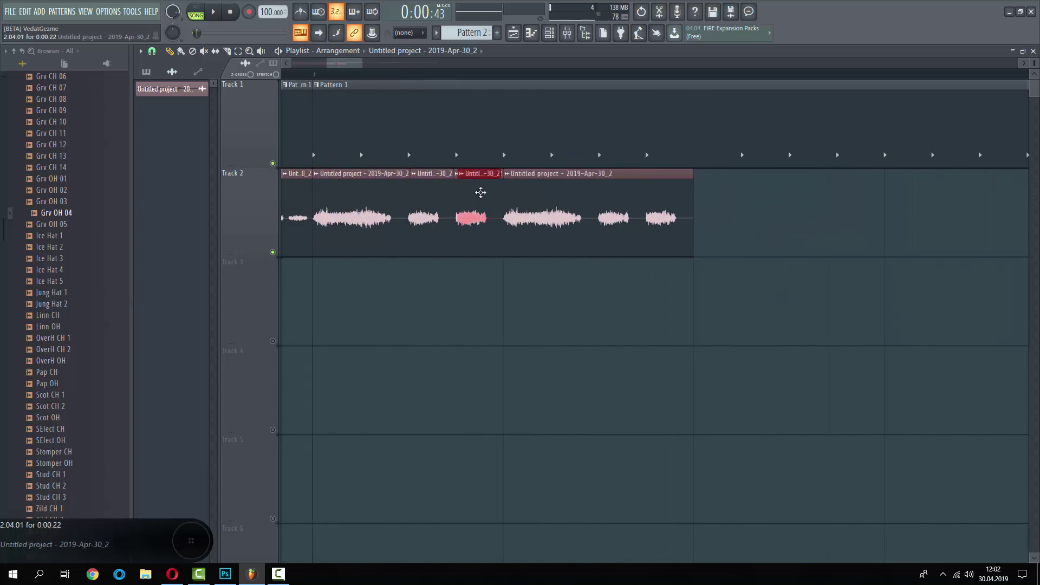
pyautogui.click(710, 217)
pyautogui.press('space')
pyautogui.moveTo(719, 175); pyautogui.dragTo(718, 175)
# Place two more copies of the short slice at steps 10 and 11 of bar 2 and play the result.
pyautogui.scroll(2, 755, 223)
pyautogui.click(757, 217)
pyautogui.rightClick(759, 210)
pyautogui.click(744, 205)
pyautogui.press('space')
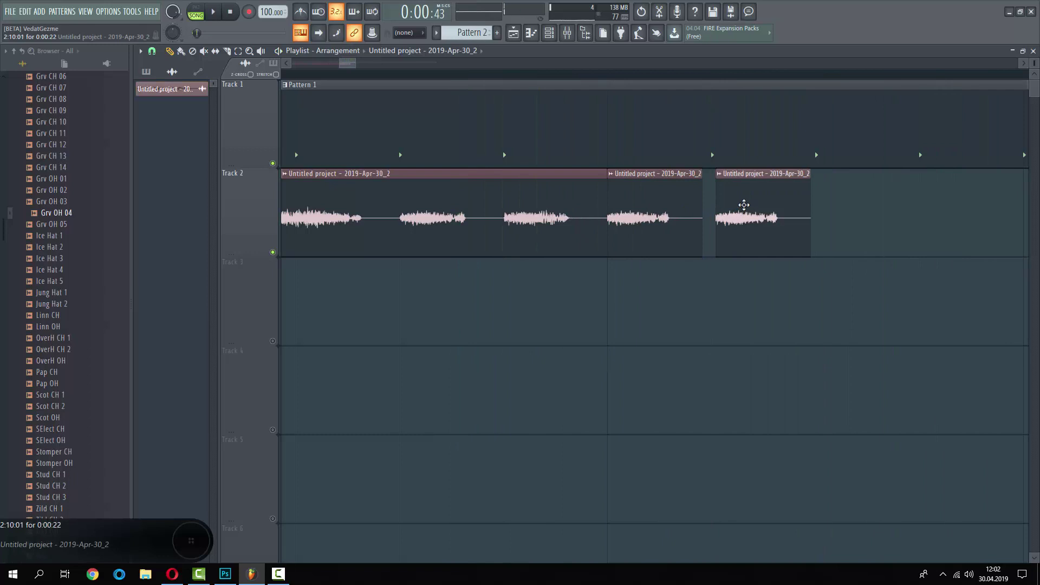
pyautogui.moveTo(741, 205); pyautogui.dragTo(736, 205)
pyautogui.press('space')
pyautogui.scroll(-2, 648, 202)
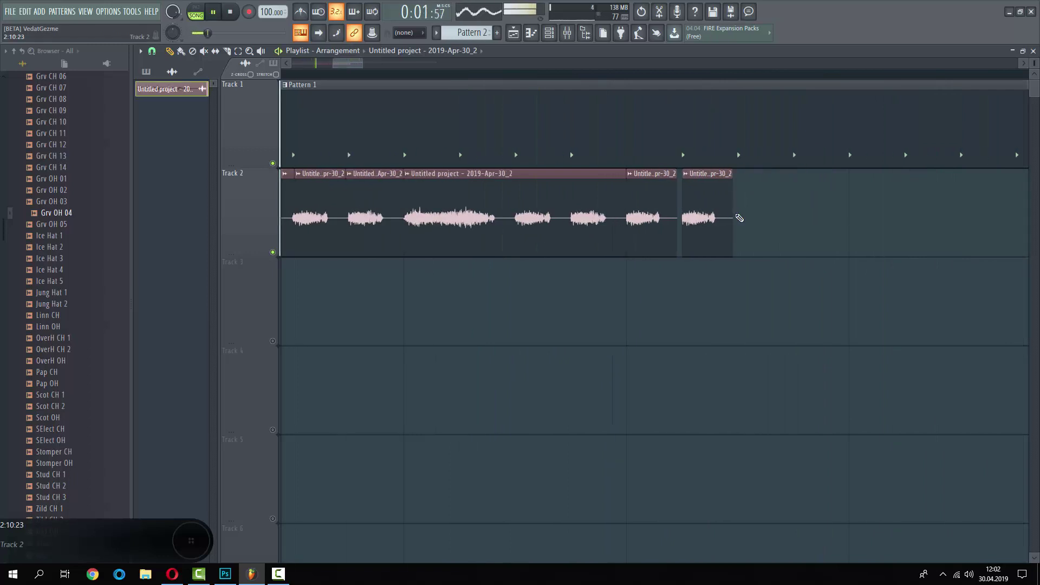
pyautogui.click(736, 217)
pyautogui.scroll(-2, 654, 220)
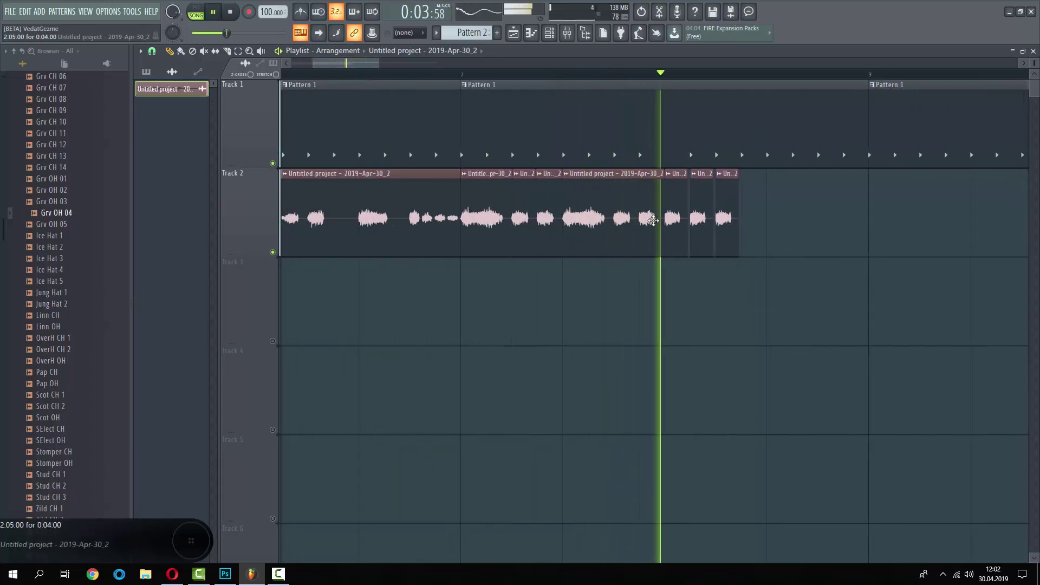
pyautogui.press('space')
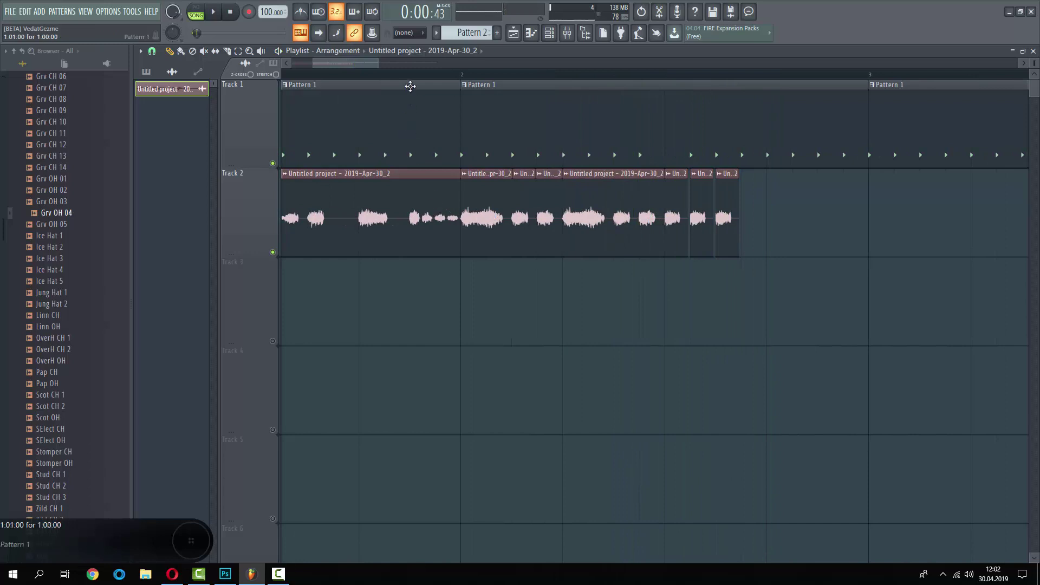
# Slice off the final two steps of the bar 1 scratch and duplicate that piece at the end of bar 2.
pyautogui.scroll(1, 412, 79)
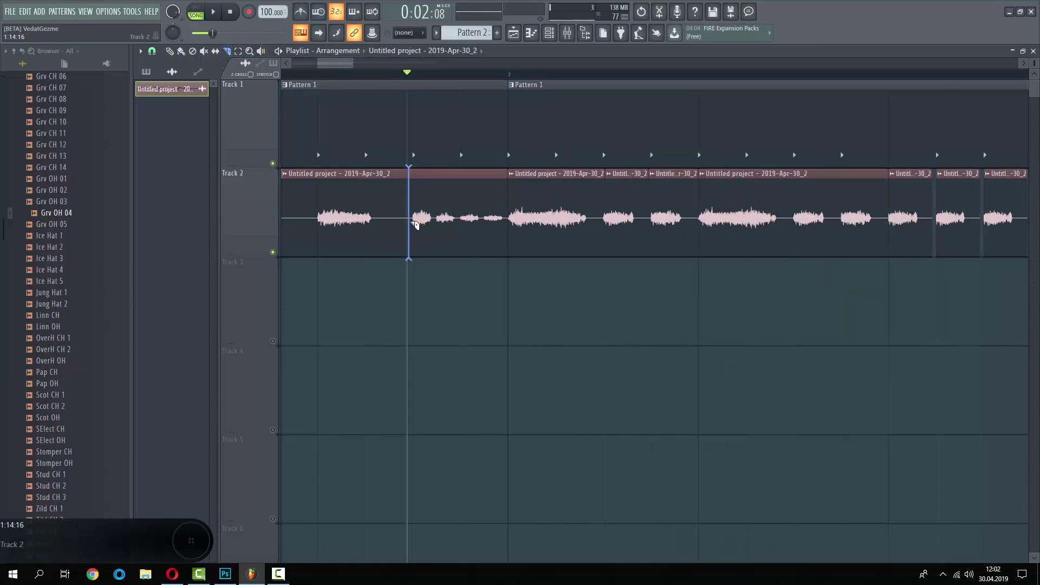
pyautogui.click(493, 224)
pyautogui.scroll(-2, 595, 222)
pyautogui.press('space')
pyautogui.scroll(3, 780, 254)
pyautogui.hotkey('ctrl', 'b')
pyautogui.scroll(-2, 756, 254)
pyautogui.scroll(-1, 606, 226)
pyautogui.scroll(-1, 601, 225)
pyautogui.press('space')
pyautogui.scroll(-3, 515, 209)
# Play the song from the start to review the arranged scratch slices.
pyautogui.press('space')
pyautogui.press('space')
pyautogui.moveTo(355, 63); pyautogui.dragTo(235, 77)
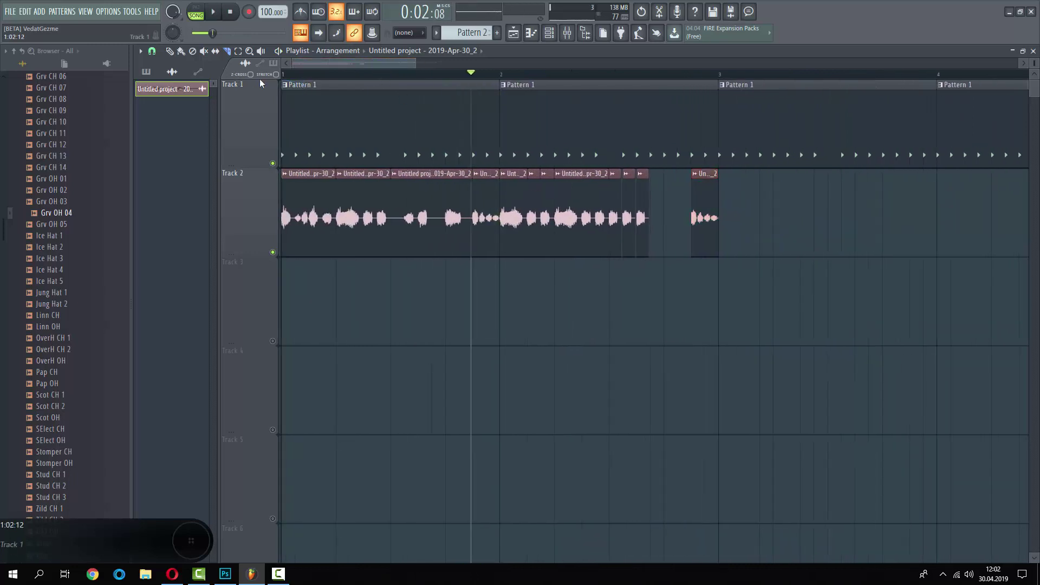
pyautogui.click(286, 74)
pyautogui.press('space')
pyautogui.scroll(2, 308, 98)
pyautogui.press('space')
pyautogui.press('space')
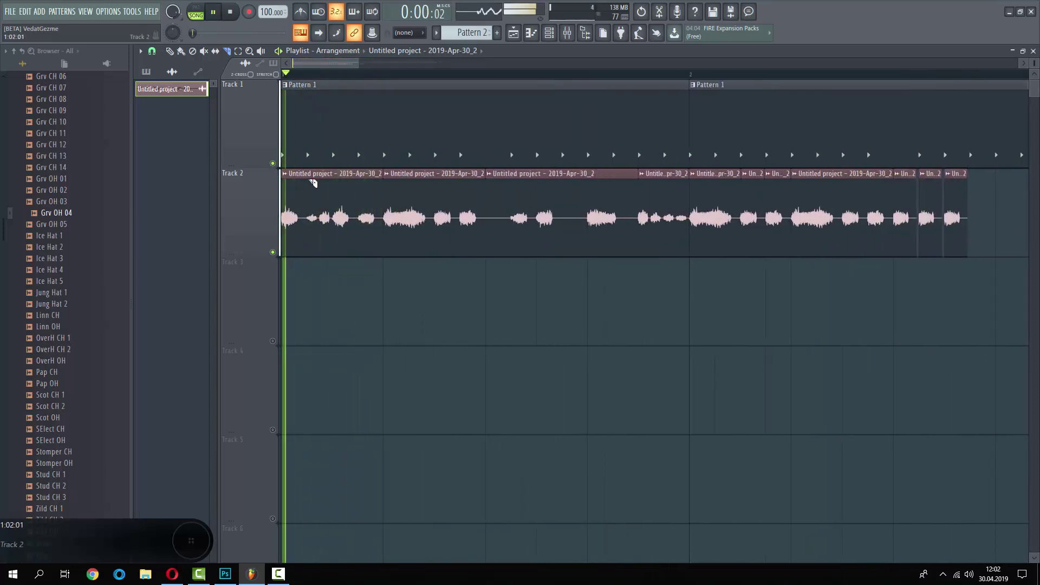
# Slice the first Track 2 clip at steps 2 and 4 of bar 1 to isolate that group of hits.
pyautogui.scroll(2, 310, 187)
pyautogui.press('space')
pyautogui.scroll(1, 437, 203)
pyautogui.press('space')
pyautogui.press('space')
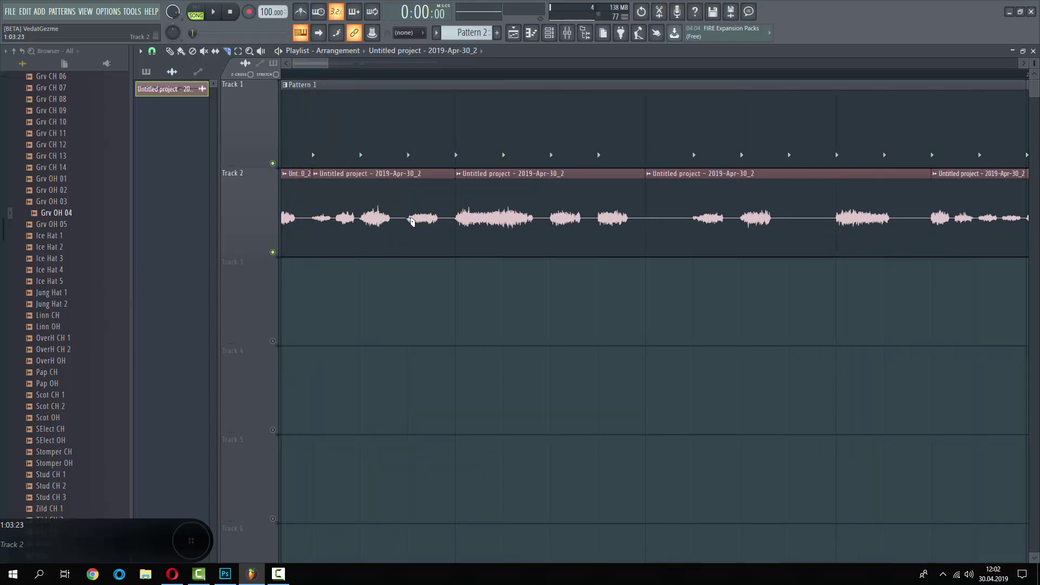
# Place a copy of the isolated two-step slice at step 12 of bar 2 on Track 2.
pyautogui.scroll(-5, 410, 220)
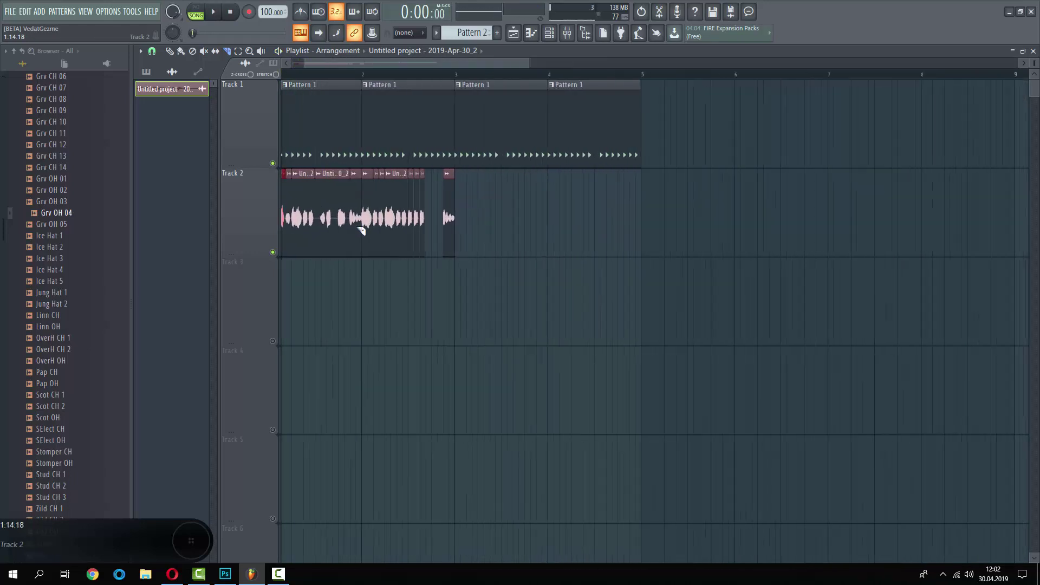
pyautogui.scroll(3, 552, 227)
pyautogui.press('space')
pyautogui.click(170, 51)
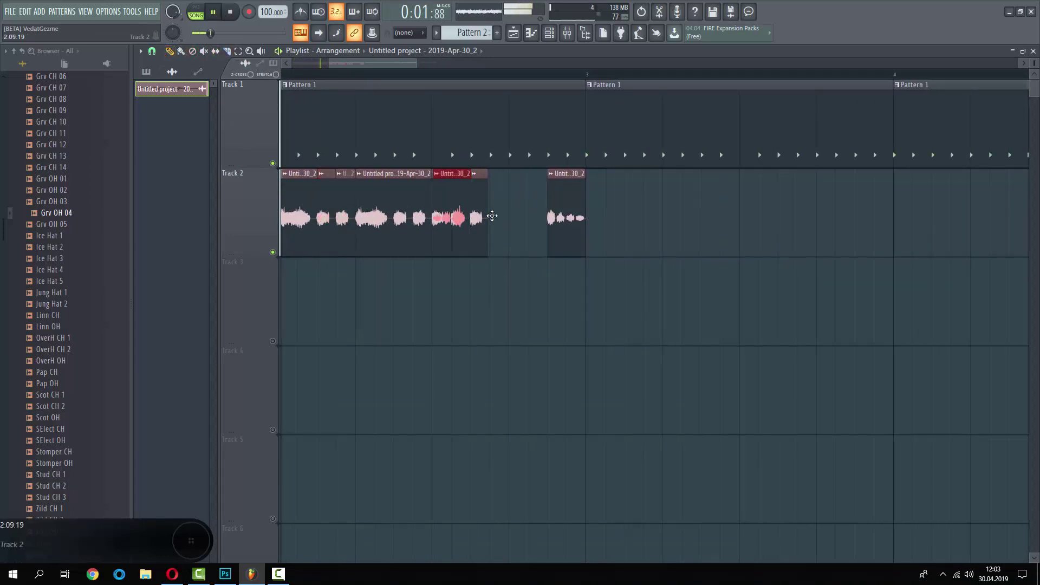
pyautogui.click(512, 219)
pyautogui.moveTo(511, 218); pyautogui.dragTo(500, 219)
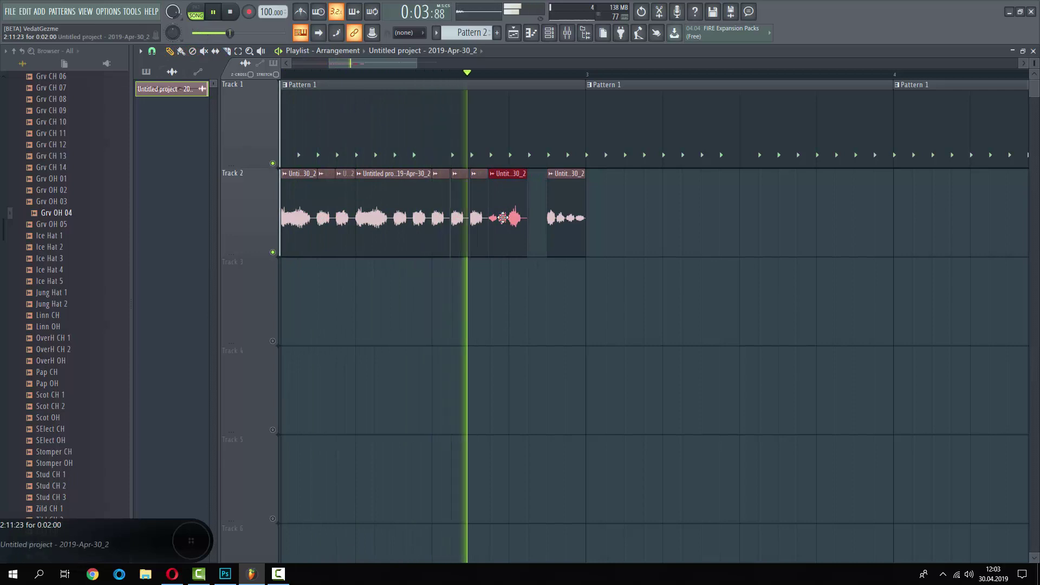
# Slice the first small hit off the clip at step 12 of bar 2.
pyautogui.scroll(1, 510, 220)
pyautogui.scroll(4, 520, 224)
pyautogui.press('space')
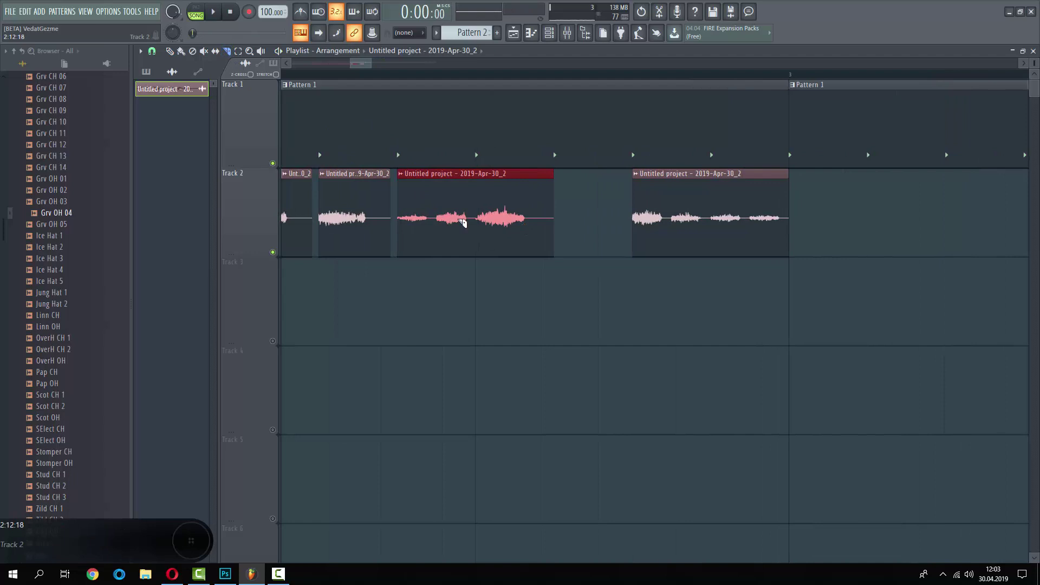
pyautogui.click(436, 217)
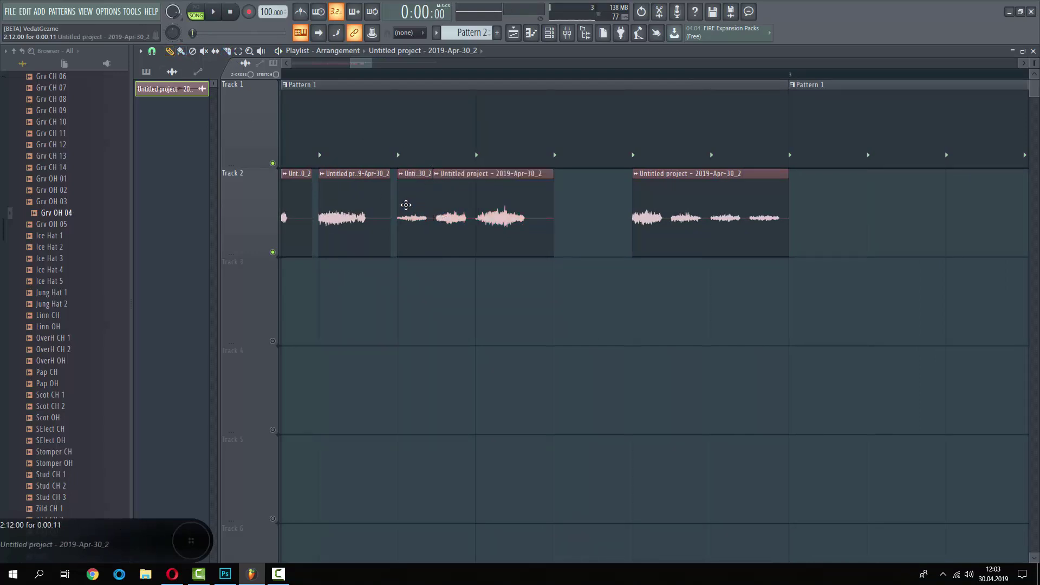
# Place two copies of the small hit side by side from step 14 of bar 2 and play them.
pyautogui.press('space')
pyautogui.moveTo(525, 201)
pyautogui.mouseDown()
pyautogui.moveTo(574, 202)
pyautogui.moveTo(561, 206)
pyautogui.mouseUp()
pyautogui.scroll(-2, 560, 206)
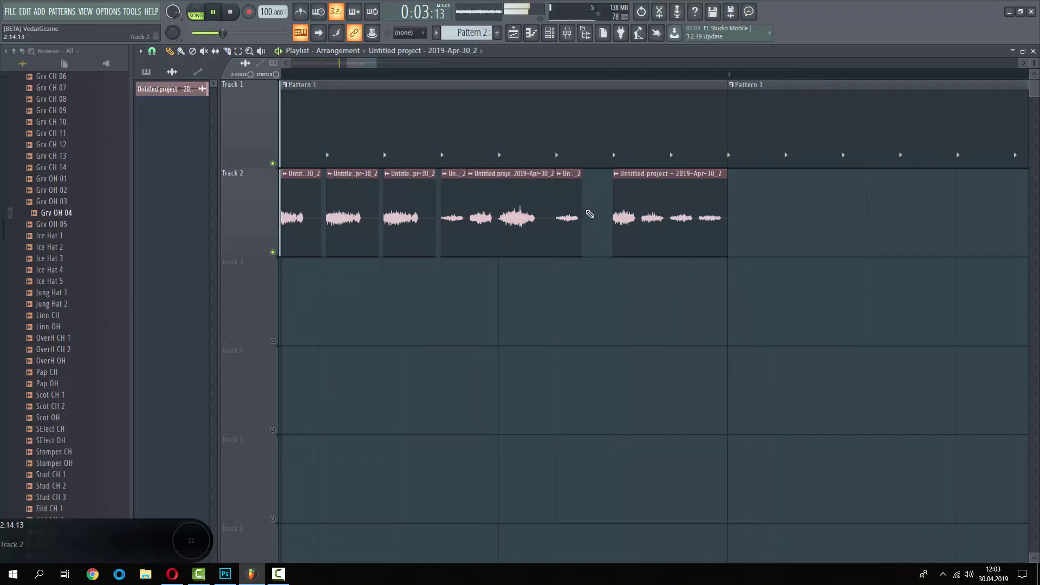
pyautogui.click(587, 211)
pyautogui.press('space')
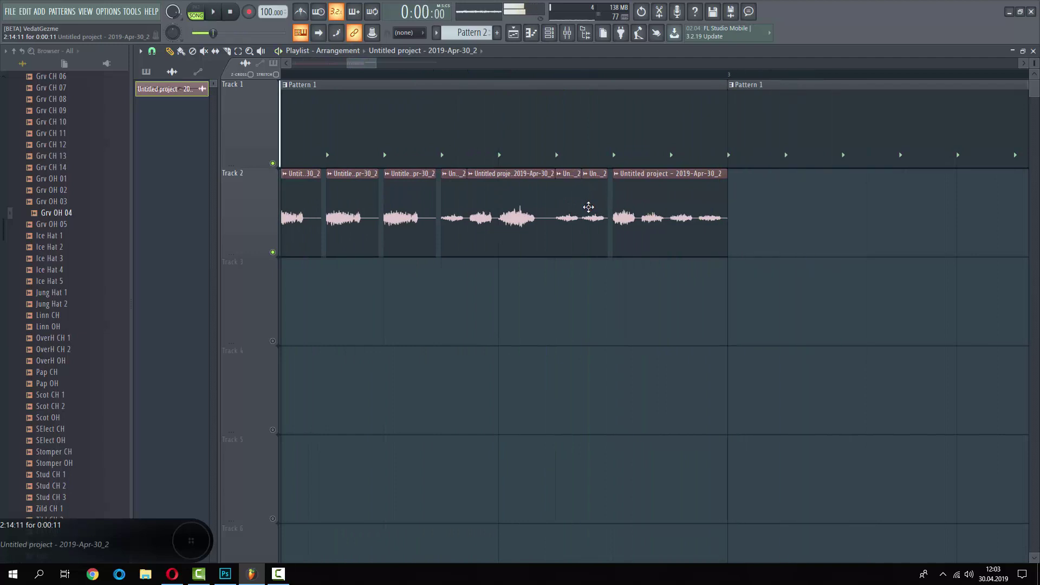
# Duplicate the two bars of scratch clips on Track 2 into bars 3 and 4 and play the whole four-bar arrangement.
pyautogui.scroll(-5, 588, 207)
pyautogui.moveTo(758, 216); pyautogui.dragTo(234, 206)
pyautogui.scroll(-4, 547, 247)
pyautogui.scroll(2, 547, 247)
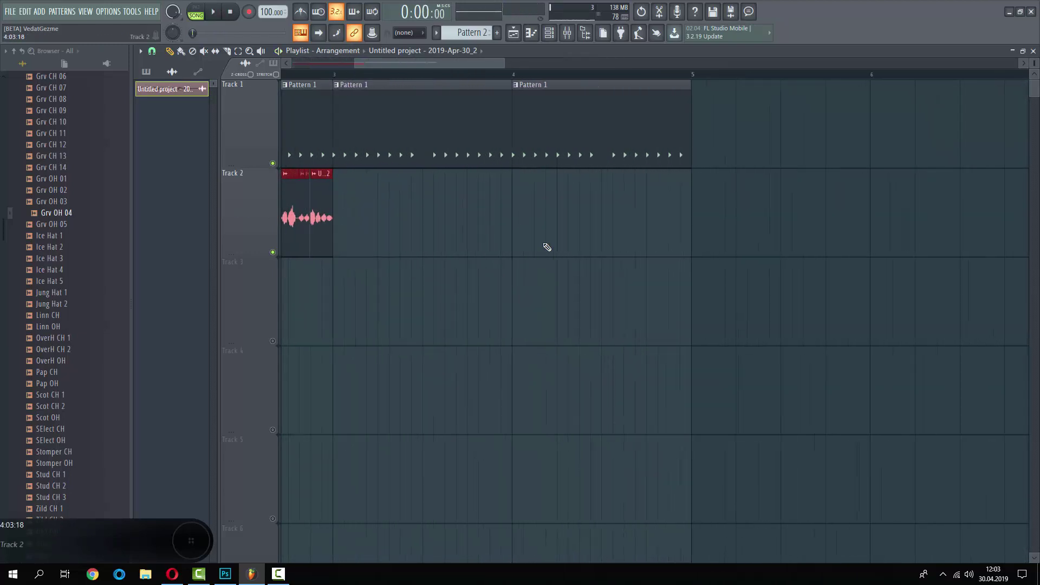
pyautogui.hotkey('ctrl', 'b')
pyautogui.scroll(-4, 547, 247)
pyautogui.hotkey('ctrl', 'a')
pyautogui.press('space')
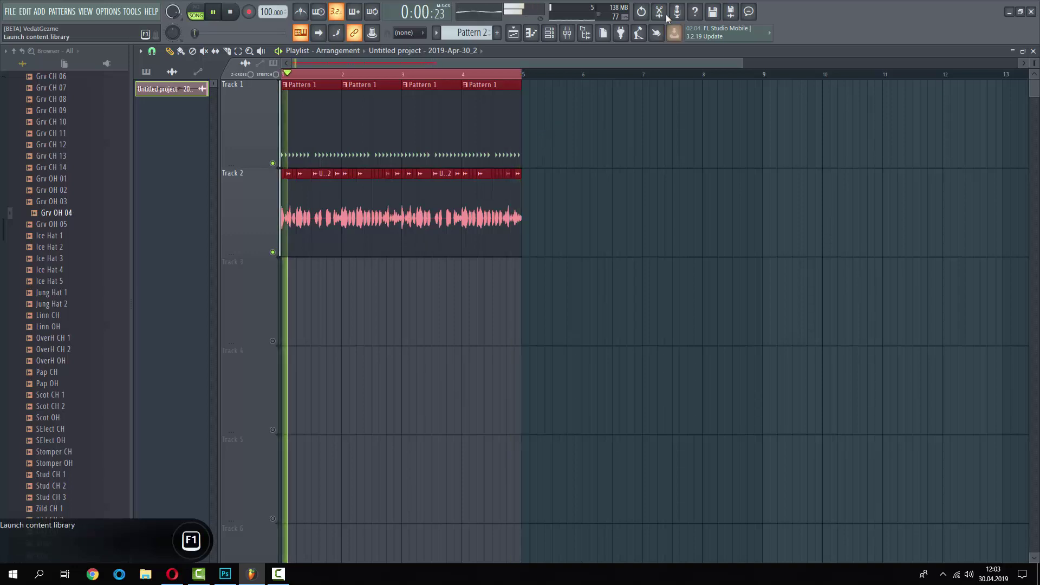
pyautogui.click(567, 34)
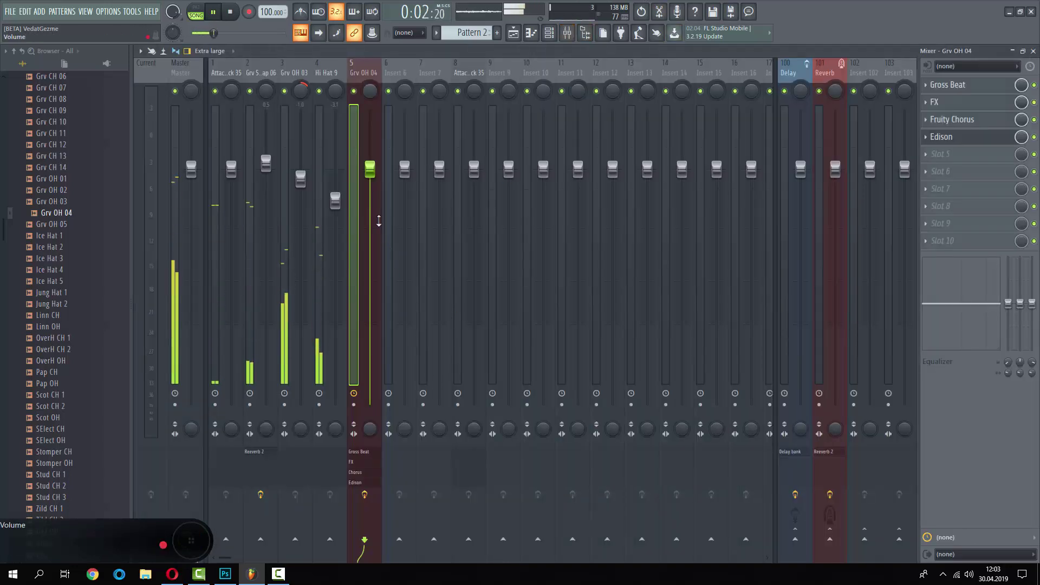
pyautogui.press('space')
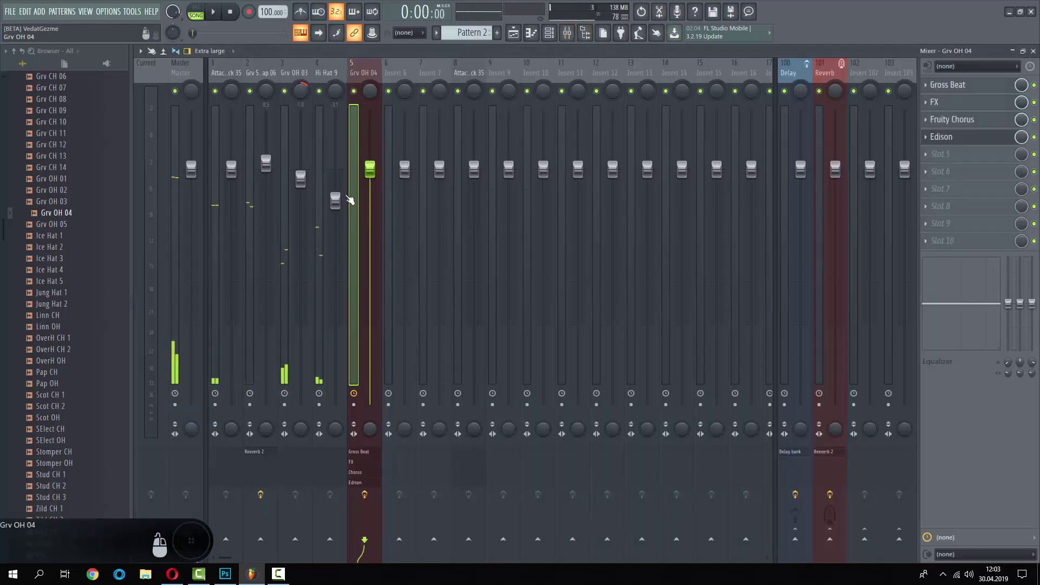
pyautogui.press('Escape')
pyautogui.press('Escape')
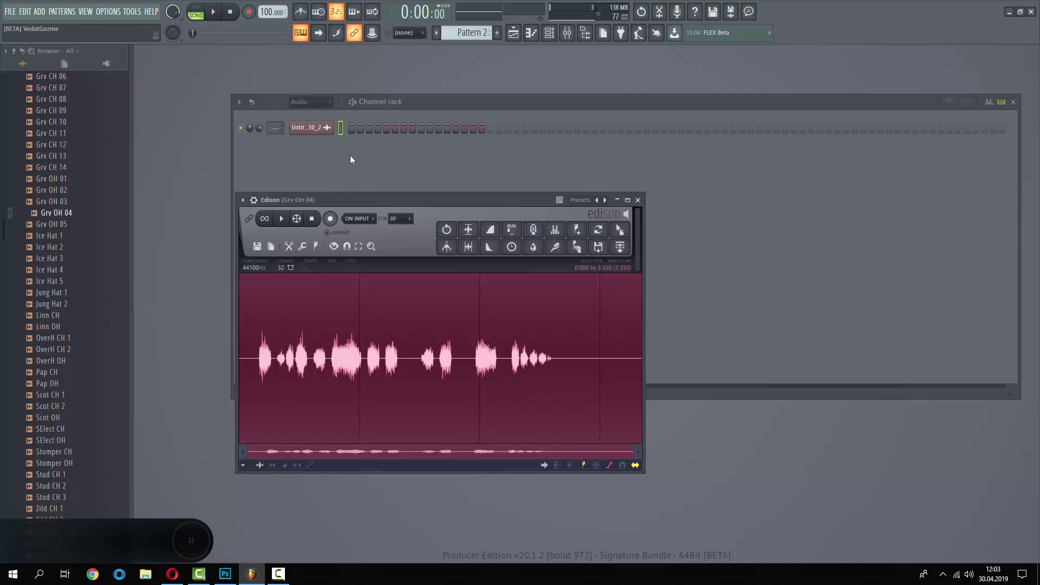
pyautogui.hotkey('ctrl', 'l')
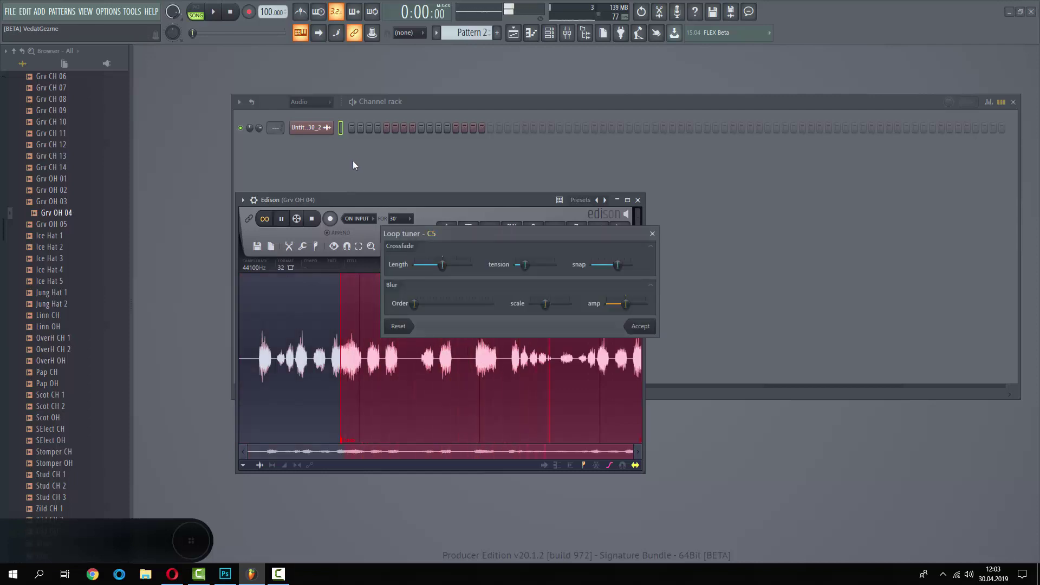
pyautogui.click(653, 234)
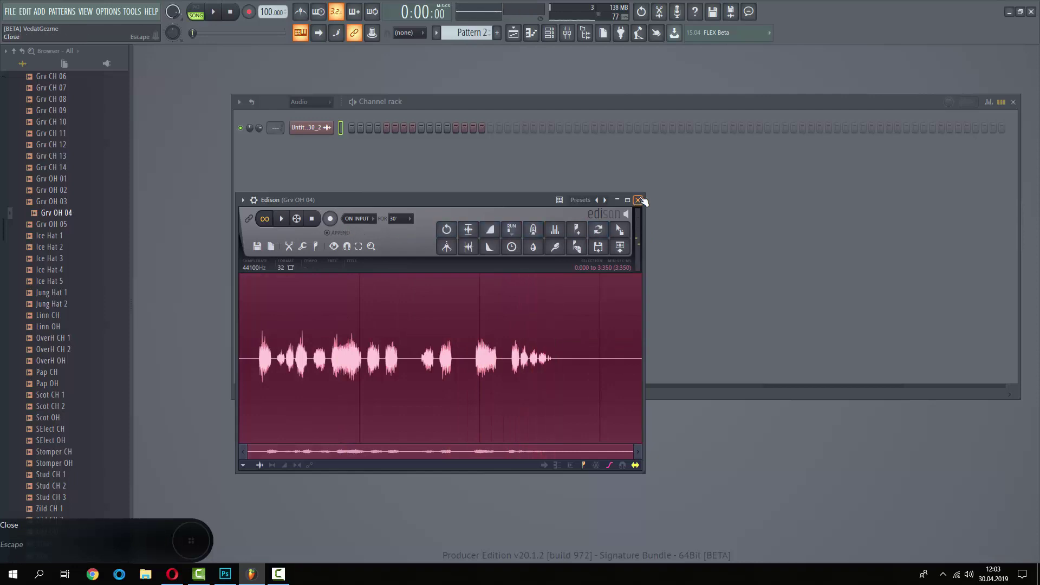
pyautogui.click(638, 200)
# Route the scratch audio clip to mixer insert 6, lower that insert's fader slightly, and play the arrangement in the playlist.
pyautogui.press('F9')
pyautogui.press('F6')
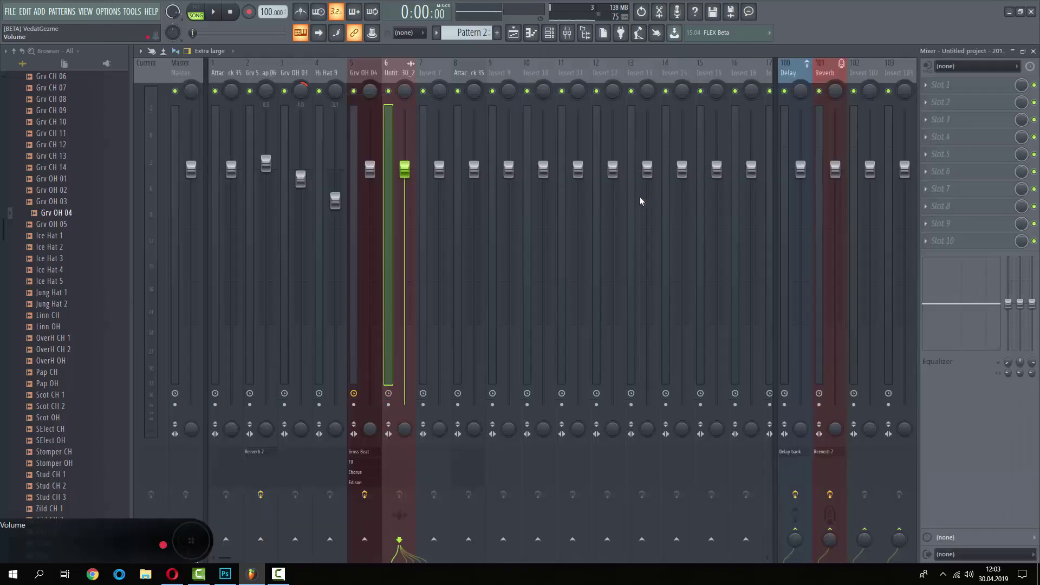
pyautogui.press('space')
pyautogui.press('F9')
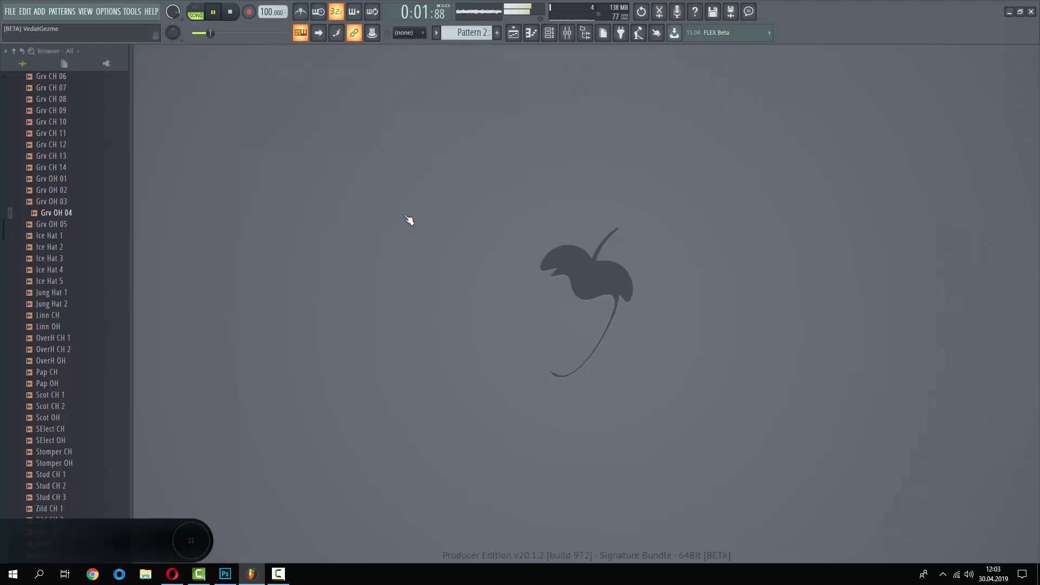
pyautogui.click(567, 34)
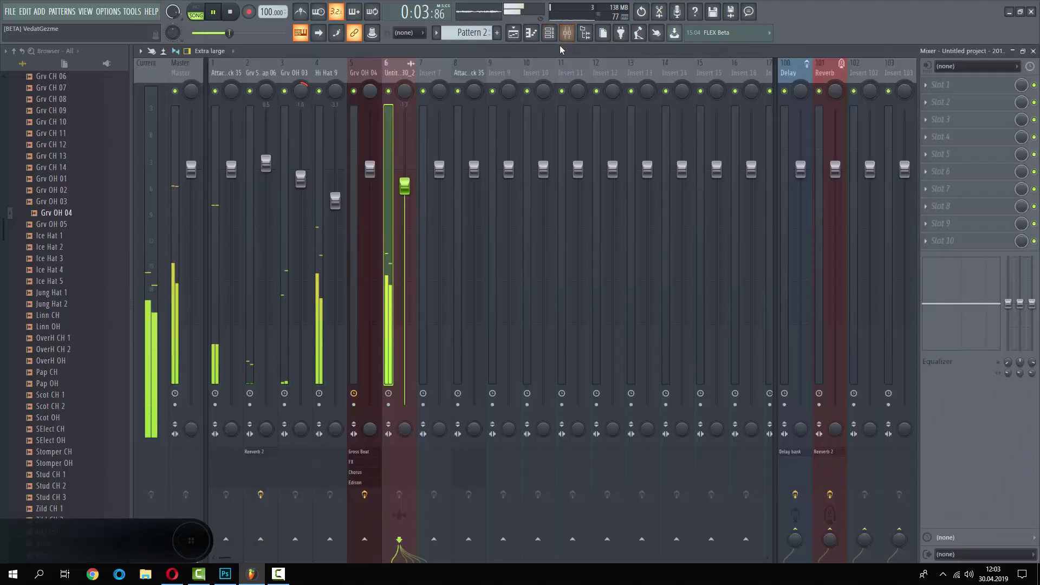
pyautogui.click(514, 32)
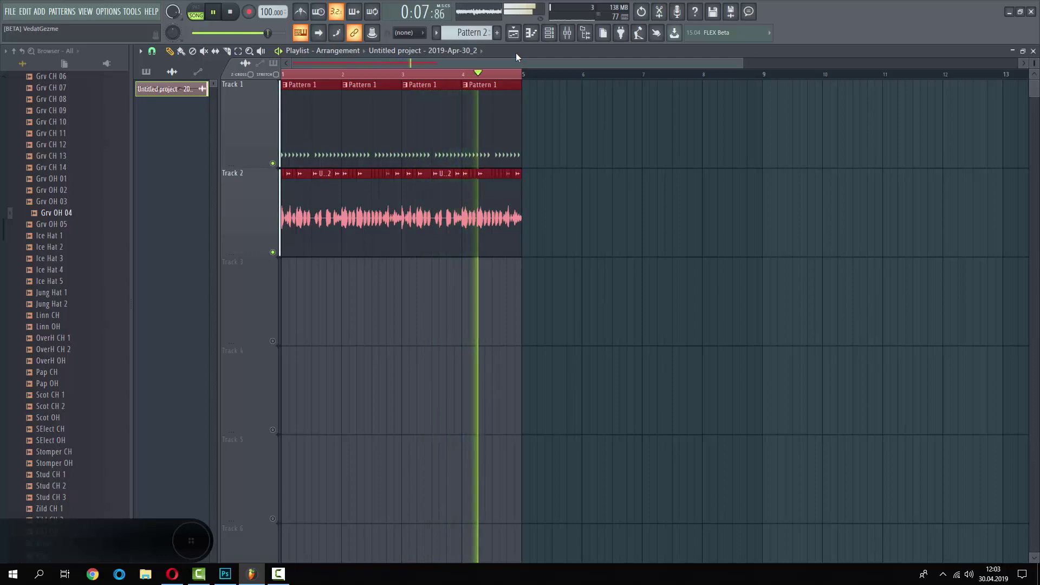
pyautogui.press('space')
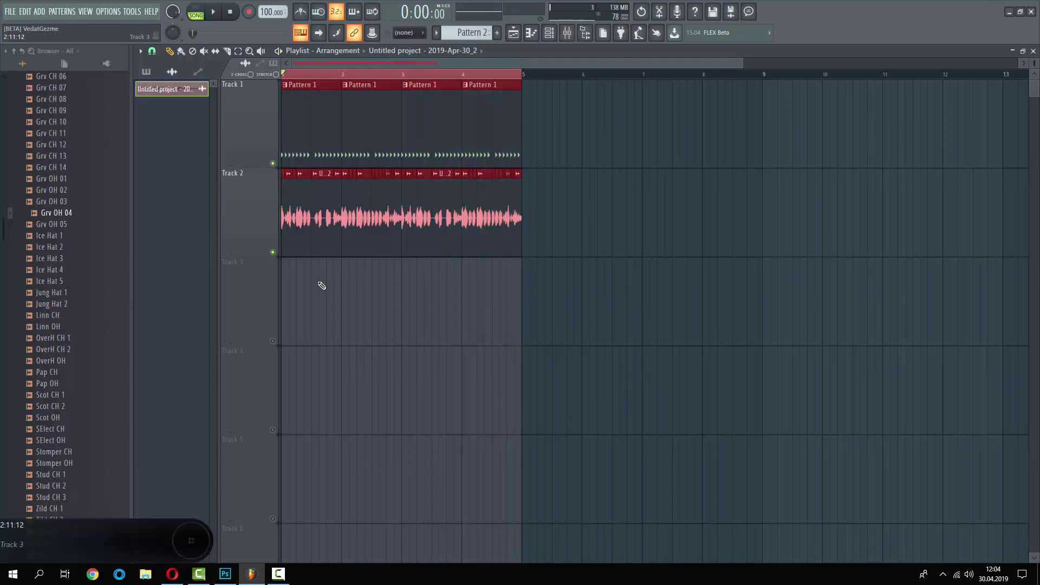
# Mute Track 2 in the playlist and close the playlist and the mixer.
pyautogui.click(272, 252)
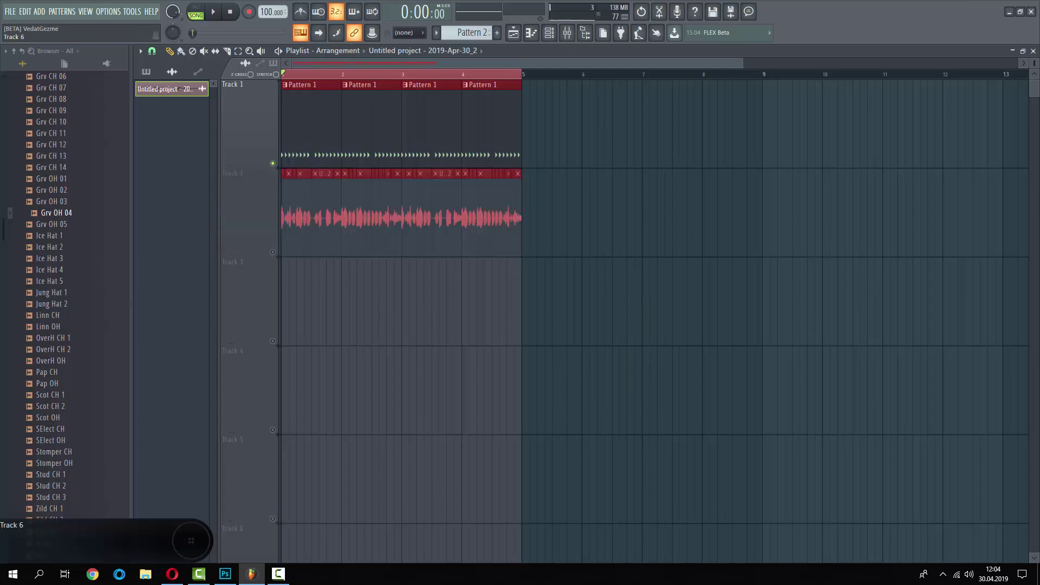
pyautogui.click(278, 574)
pyautogui.click(1034, 50)
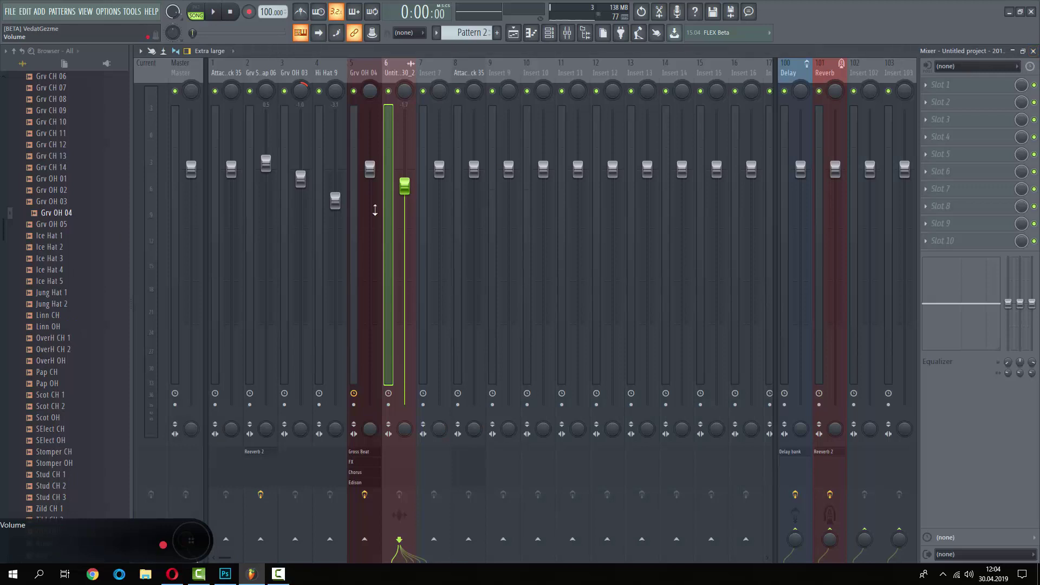
pyautogui.click(1034, 50)
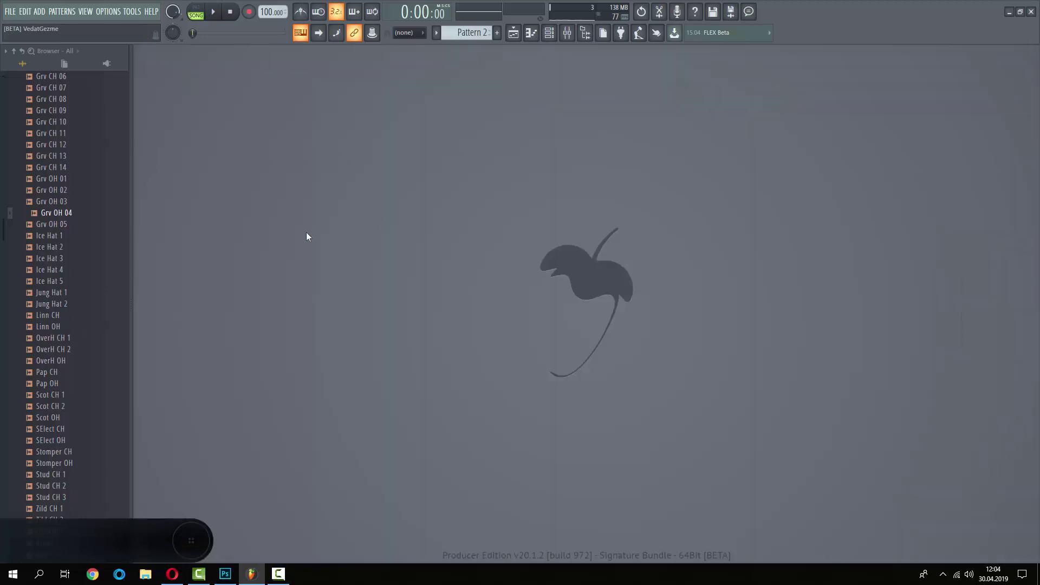
# Show all channels in the channel rack and clone the Grv OH 04 Wave Traveller channel.
pyautogui.click(549, 34)
pyautogui.click(316, 103)
pyautogui.click(317, 110)
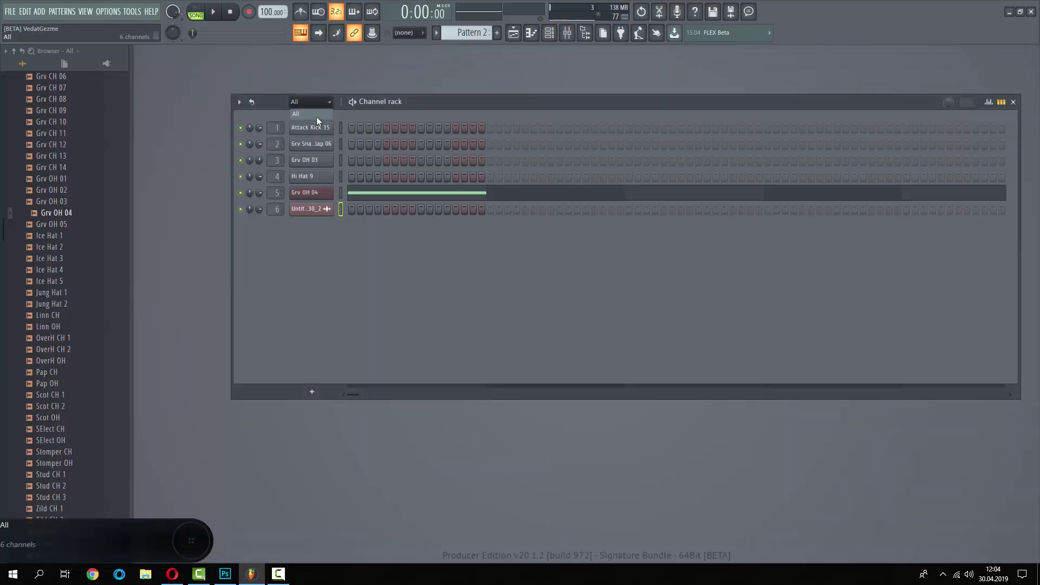
pyautogui.rightClick(313, 193)
pyautogui.click(379, 286)
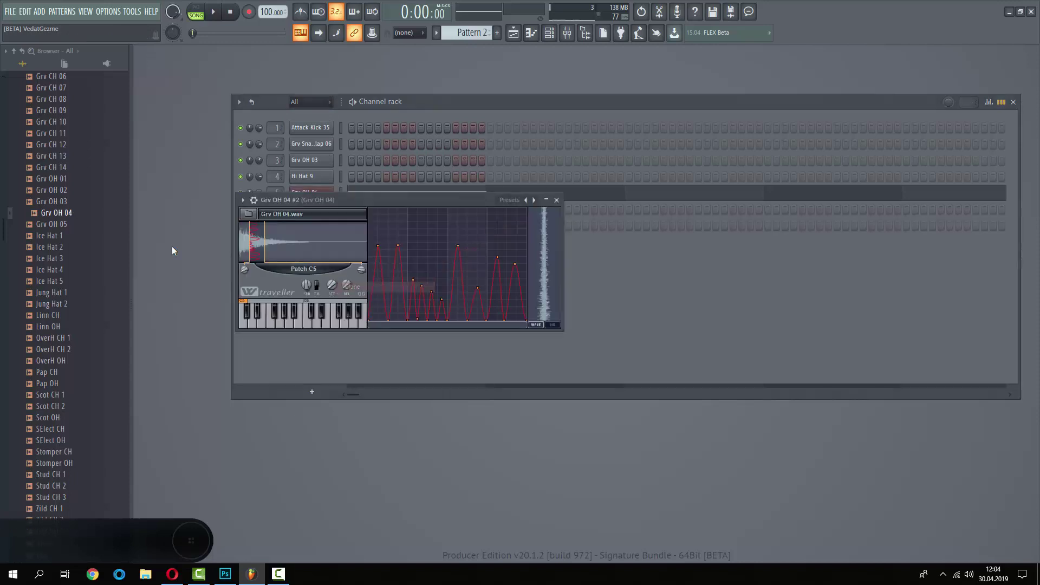
# Collapse the Drums pack, expand the Vocals pack in the browser, and preview the Come On A sample.
pyautogui.scroll(12, 63, 102)
pyautogui.scroll(6, 63, 102)
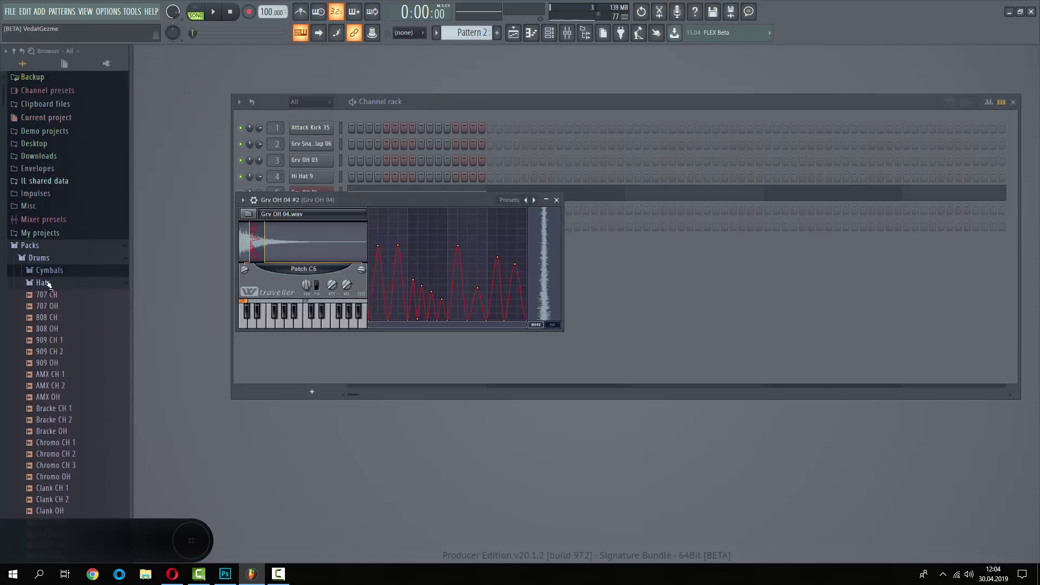
pyautogui.click(75, 282)
pyautogui.click(65, 259)
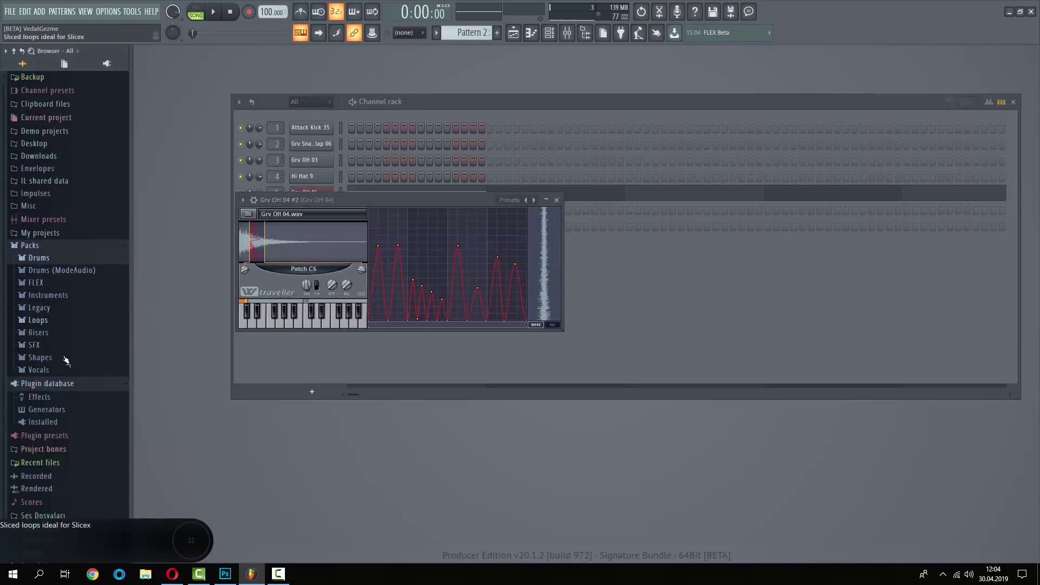
pyautogui.click(66, 370)
pyautogui.click(76, 382)
pyautogui.click(90, 438)
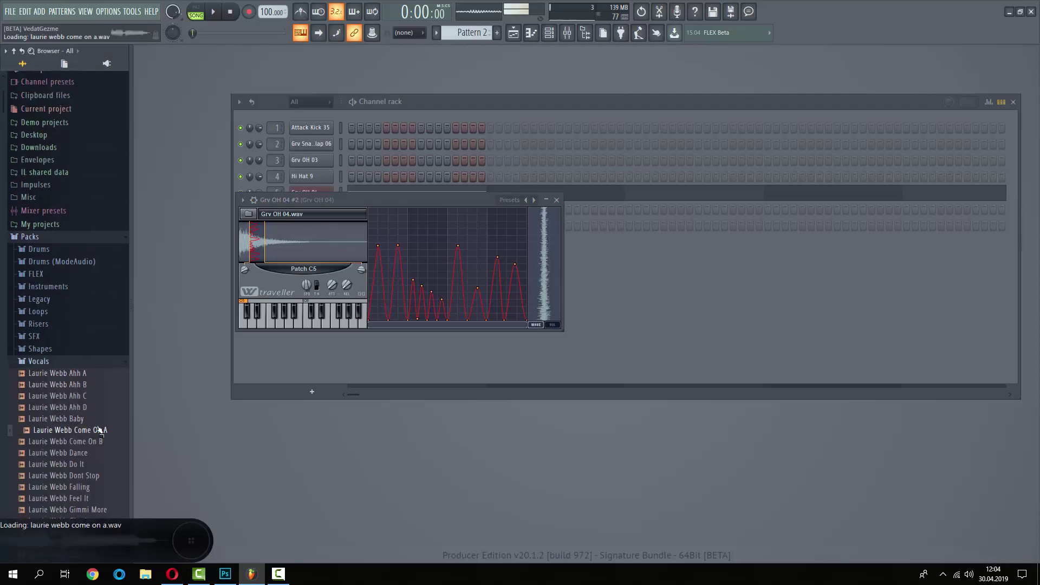
# Load the Come On A vocal sample into the cloned Wave Traveller and set its end point to 10.25 %.
pyautogui.scroll(-6, 85, 384)
pyautogui.moveTo(65, 245); pyautogui.dragTo(326, 236)
pyautogui.press('space')
pyautogui.press('space')
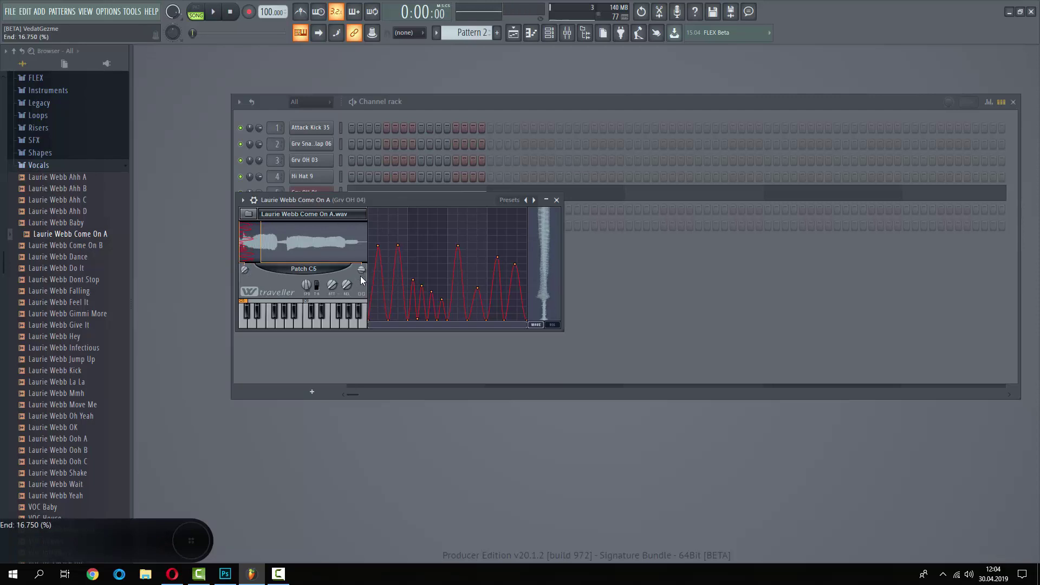
pyautogui.scroll(-5, 362, 268)
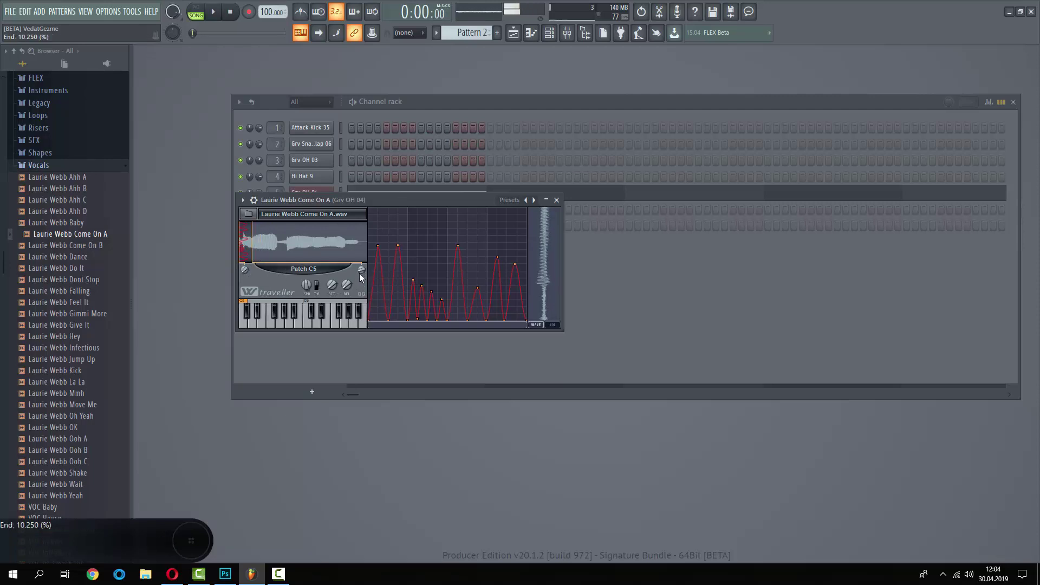
# Move the Grv OH 04 notes to the Come On A channel, play them in pattern mode, and reopen its Wave Traveller.
pyautogui.click(449, 99)
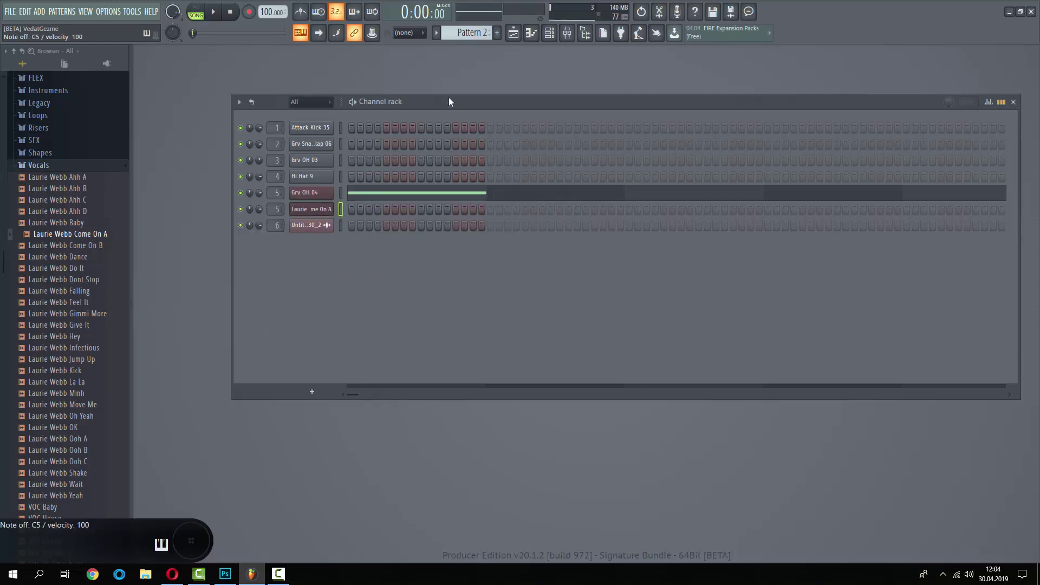
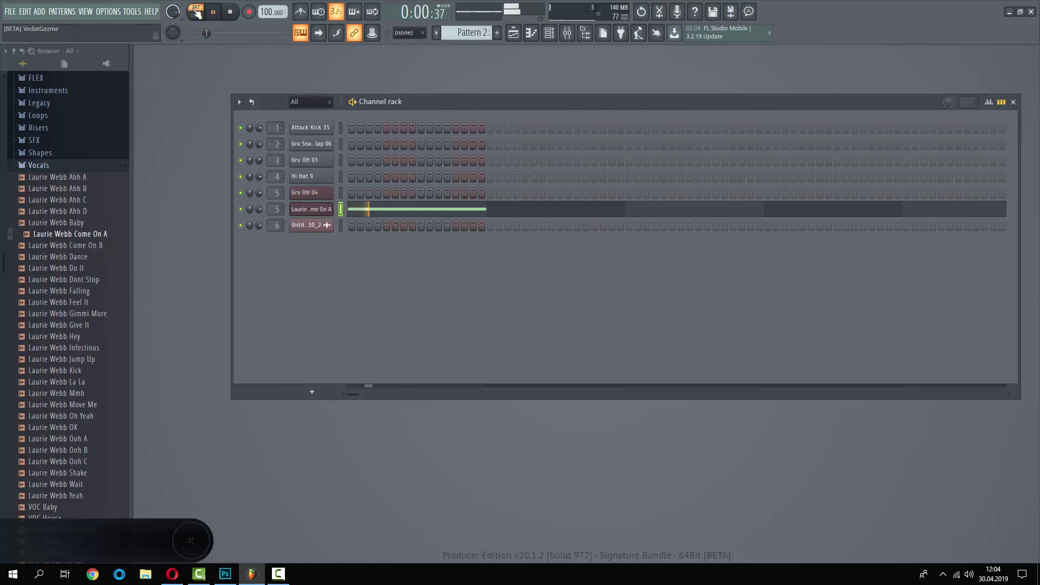
pyautogui.click(324, 212)
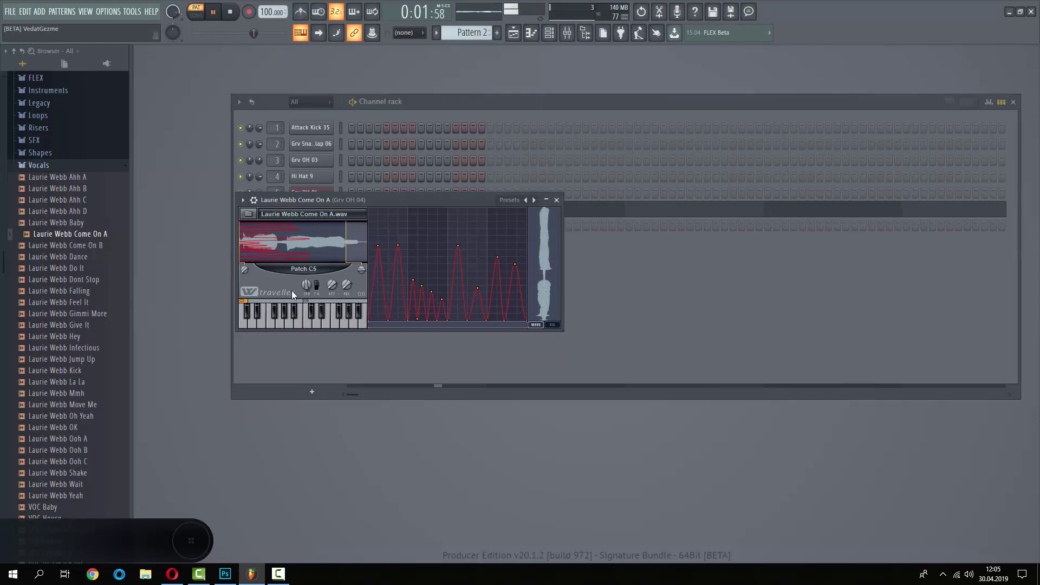
# Try a section of the vocal sample with the start at 37.25 % and the end at 54.25 %.
pyautogui.scroll(10, 244, 270)
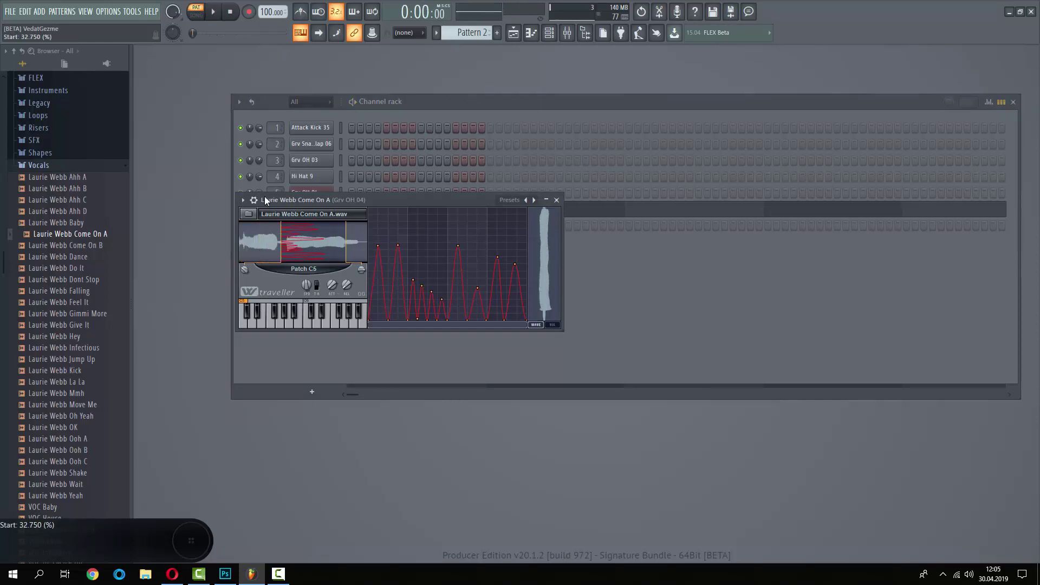
pyautogui.scroll(3, 245, 269)
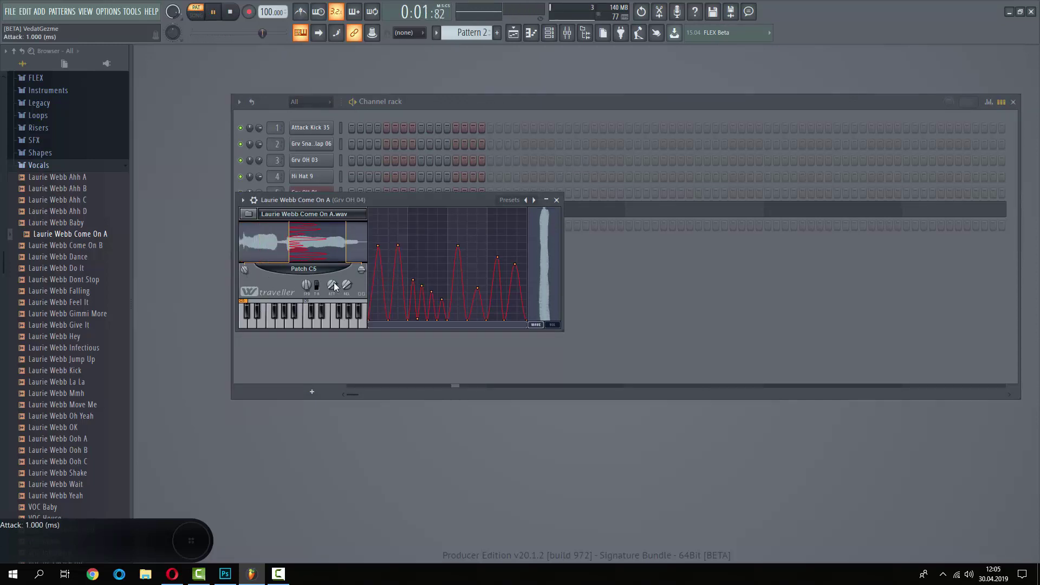
pyautogui.moveTo(362, 269); pyautogui.dragTo(344, 354)
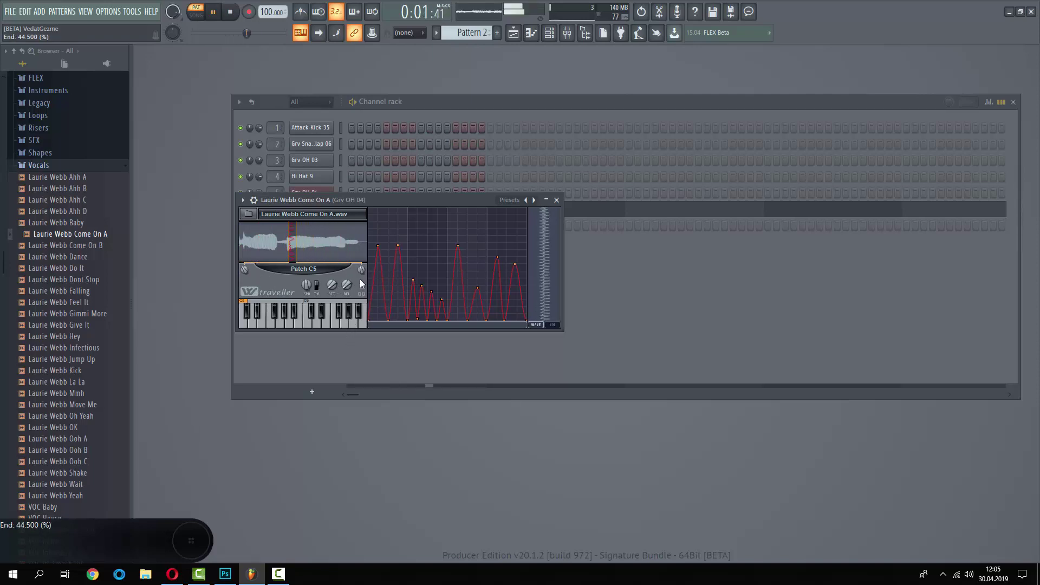
pyautogui.moveTo(251, 275); pyautogui.dragTo(249, 279)
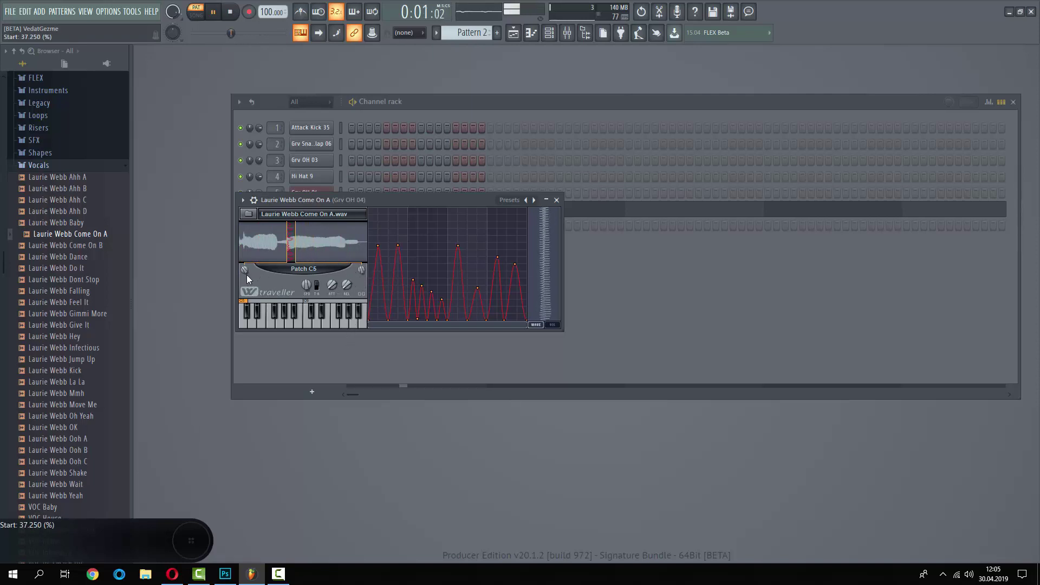
pyautogui.moveTo(362, 273); pyautogui.dragTo(372, 252)
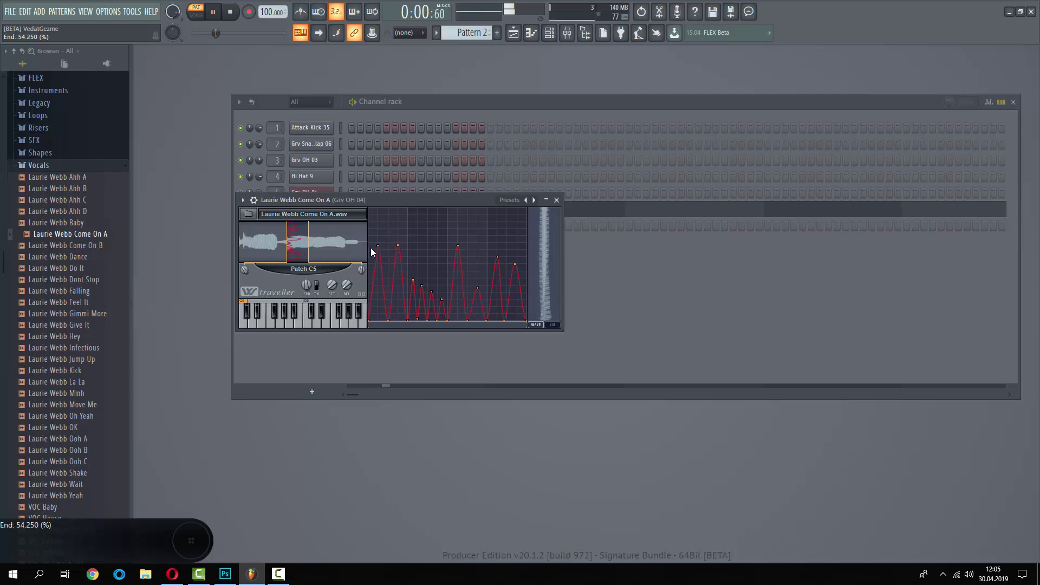
# Move the scratched section to the sample's first word, with the start at 4.75 % and the end pulled in closely behind it.
pyautogui.moveTo(242, 275); pyautogui.dragTo(247, 355)
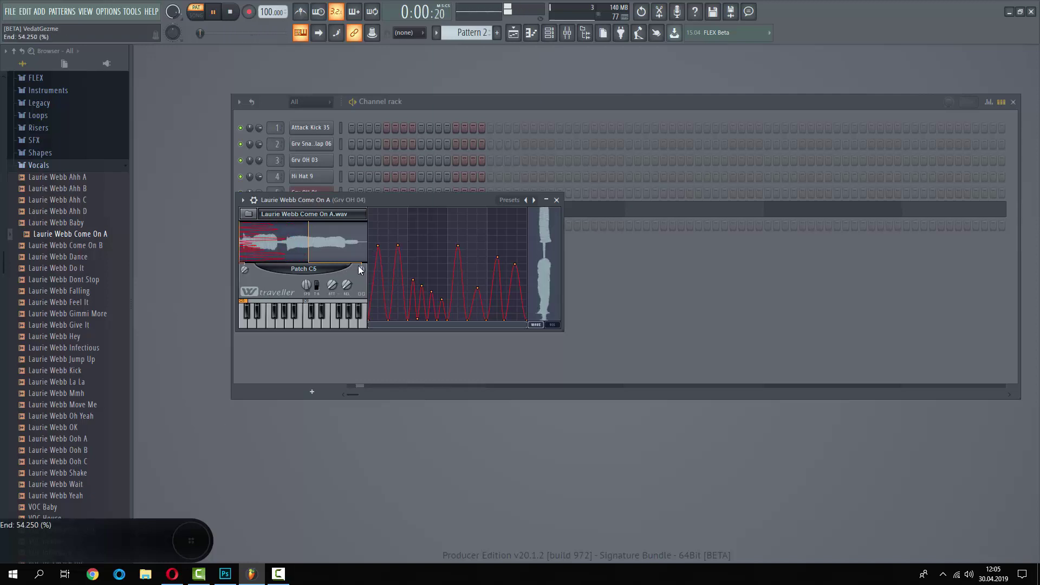
pyautogui.moveTo(360, 268); pyautogui.dragTo(346, 319)
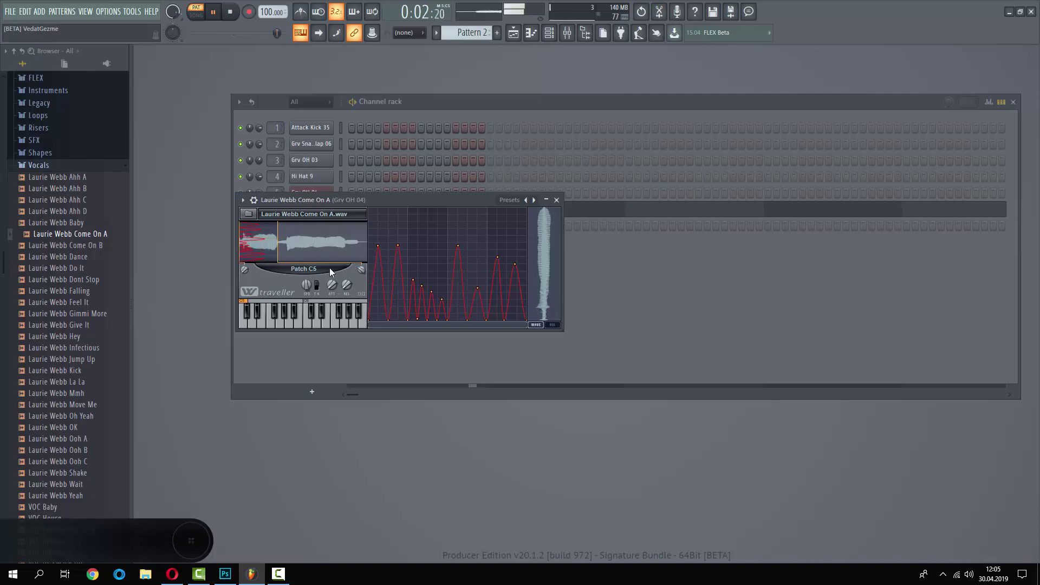
pyautogui.moveTo(365, 270); pyautogui.dragTo(357, 294)
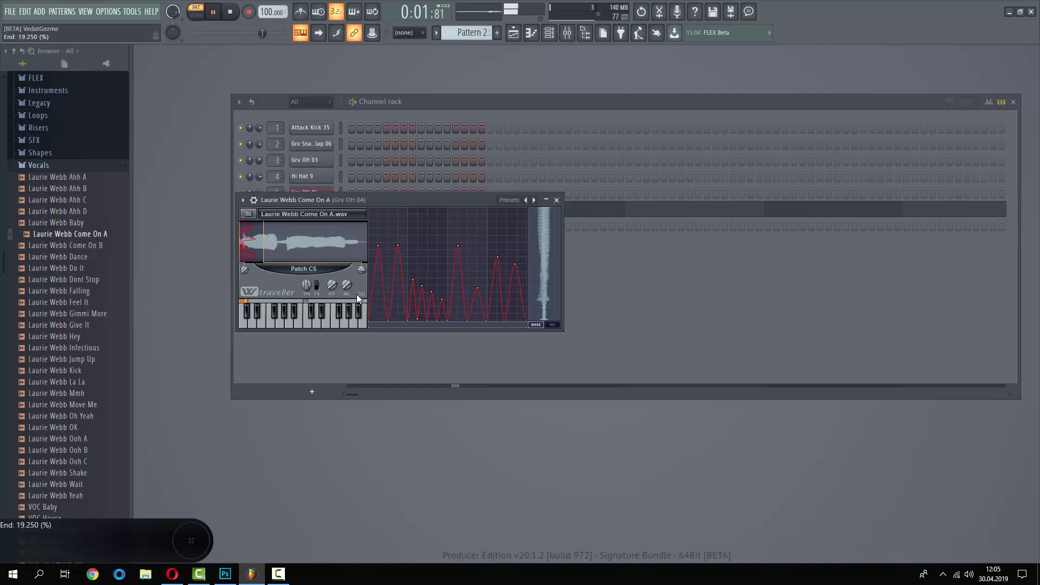
pyautogui.moveTo(246, 270); pyautogui.dragTo(245, 268)
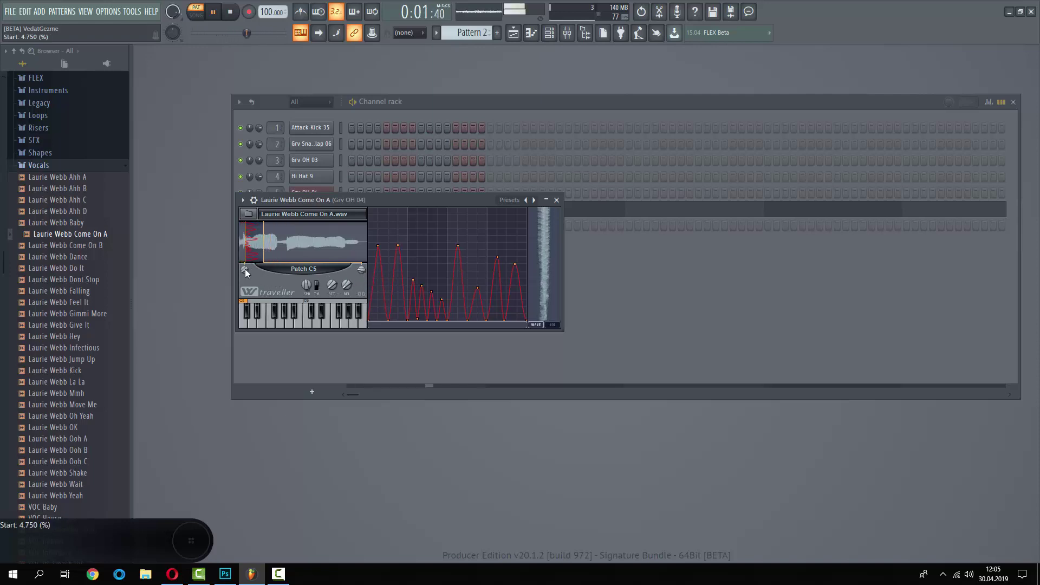
pyautogui.scroll(-2, 361, 277)
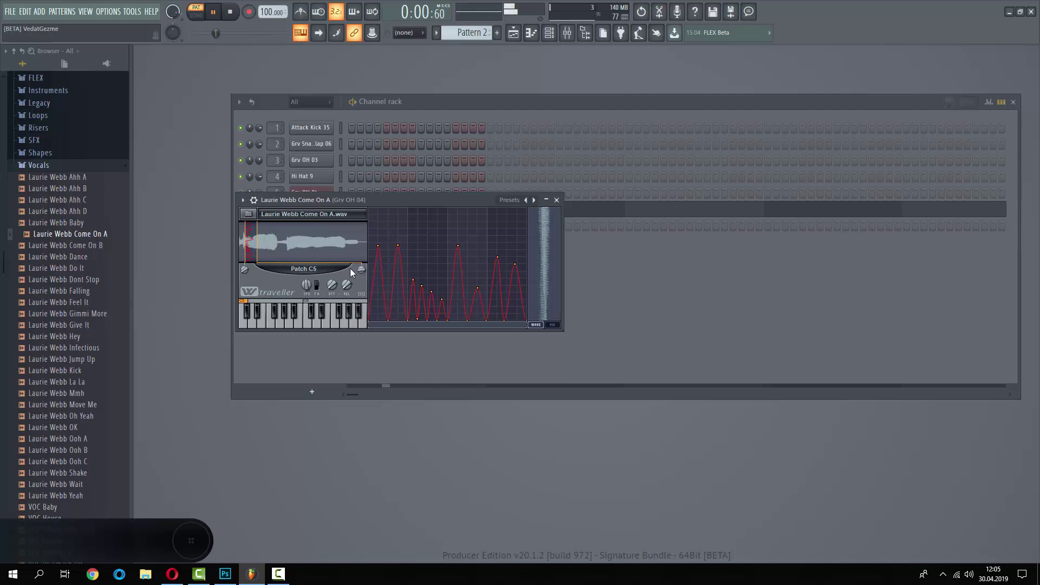
# Set the Come On A scratch section to start at 0 % and end at 13.5 %, and stop playback.
pyautogui.moveTo(246, 270); pyautogui.dragTo(244, 295)
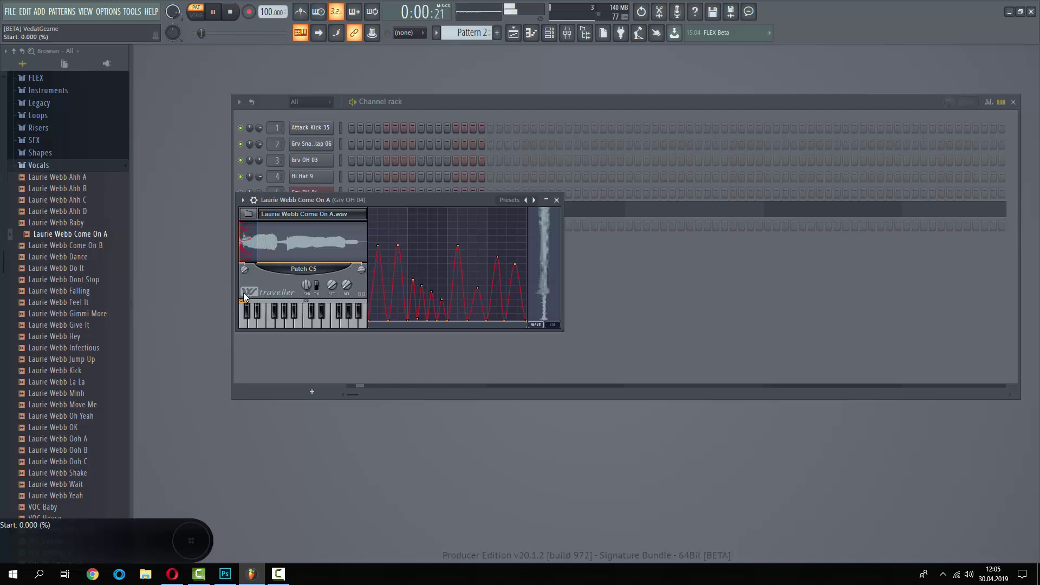
pyautogui.moveTo(358, 267); pyautogui.dragTo(358, 269)
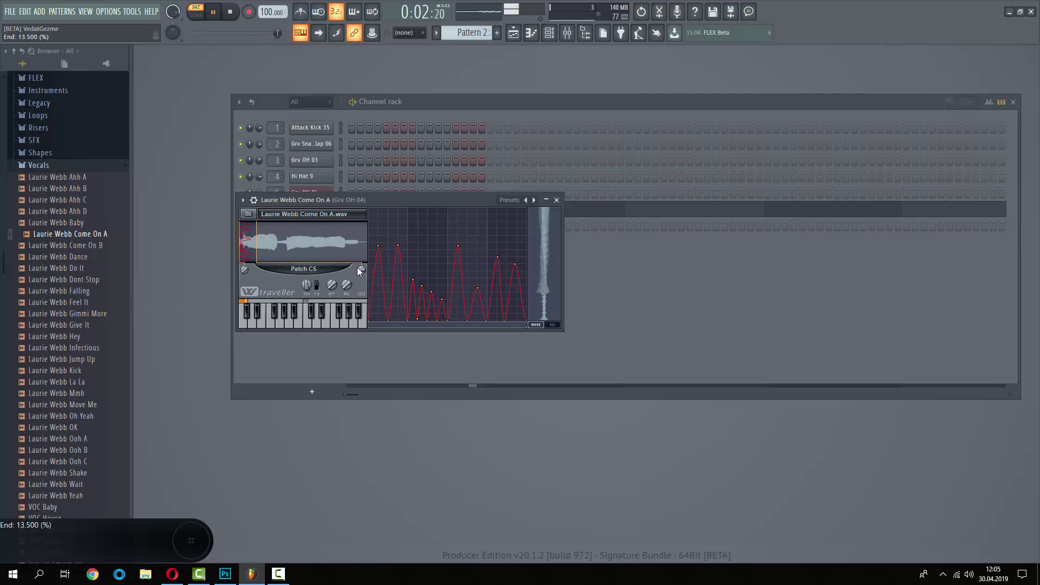
pyautogui.press('space')
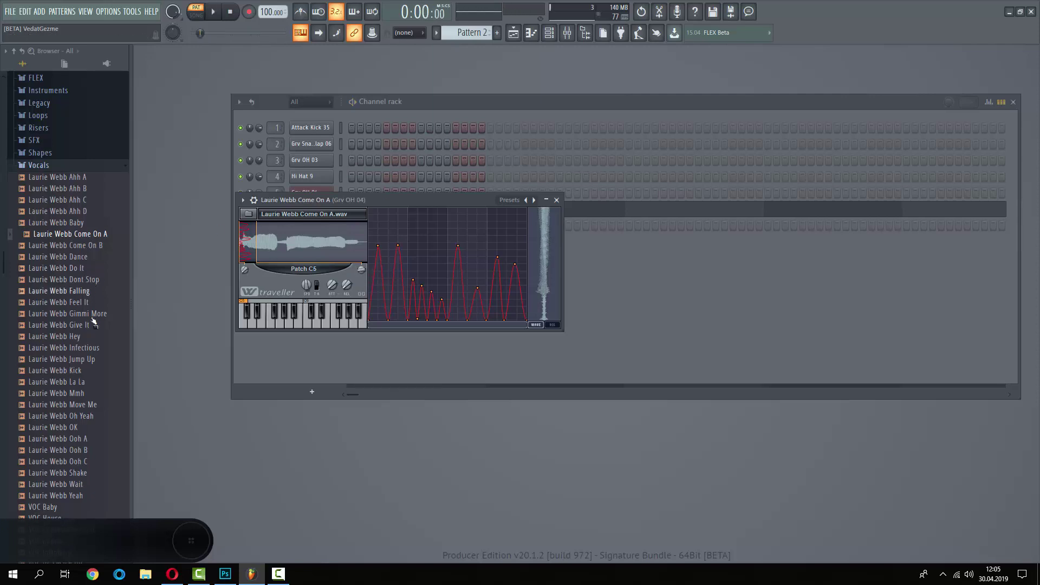
# Try the Laurie Webb La La and Ooh B samples in Wave Traveller, shortening the end point for Ooh B.
pyautogui.moveTo(60, 381); pyautogui.dragTo(415, 241)
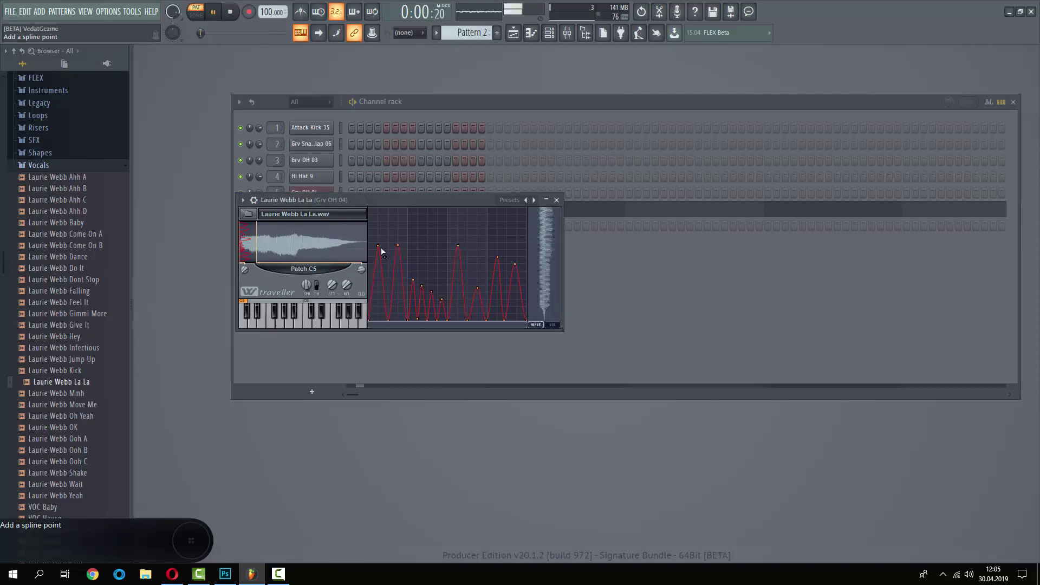
pyautogui.moveTo(60, 450); pyautogui.dragTo(288, 258)
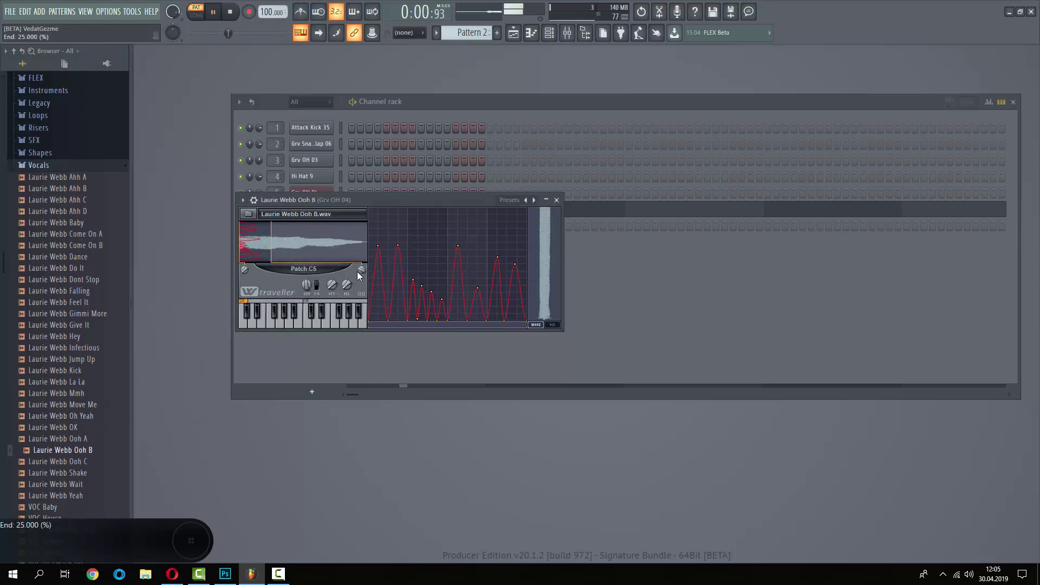
pyautogui.moveTo(360, 271)
pyautogui.mouseDown()
pyautogui.moveTo(356, 313)
pyautogui.moveTo(359, 278)
pyautogui.mouseUp()
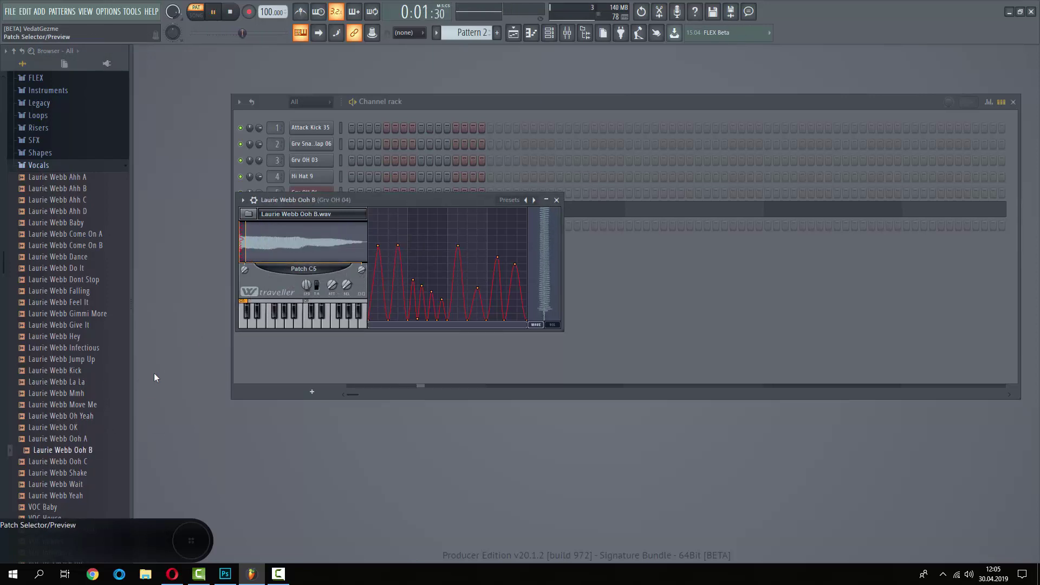
# Try VOC Introduce in Wave Traveller, testing a 4.75 % start, resetting it to 0 %, and pulling the end to 15.5 %.
pyautogui.scroll(-4, 65, 387)
pyautogui.click(60, 416)
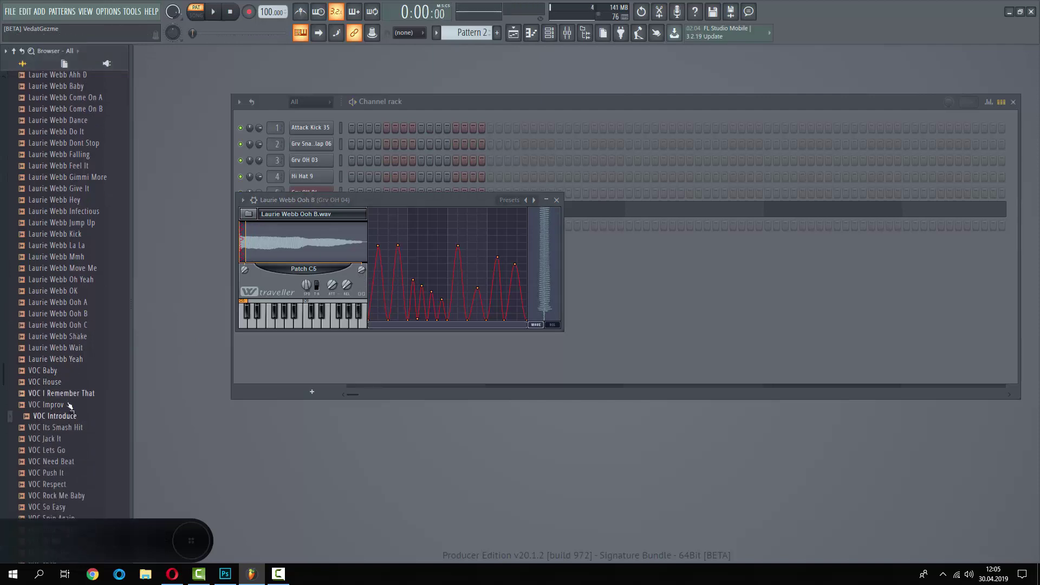
pyautogui.moveTo(71, 415); pyautogui.dragTo(278, 241)
pyautogui.moveTo(361, 275); pyautogui.dragTo(362, 270)
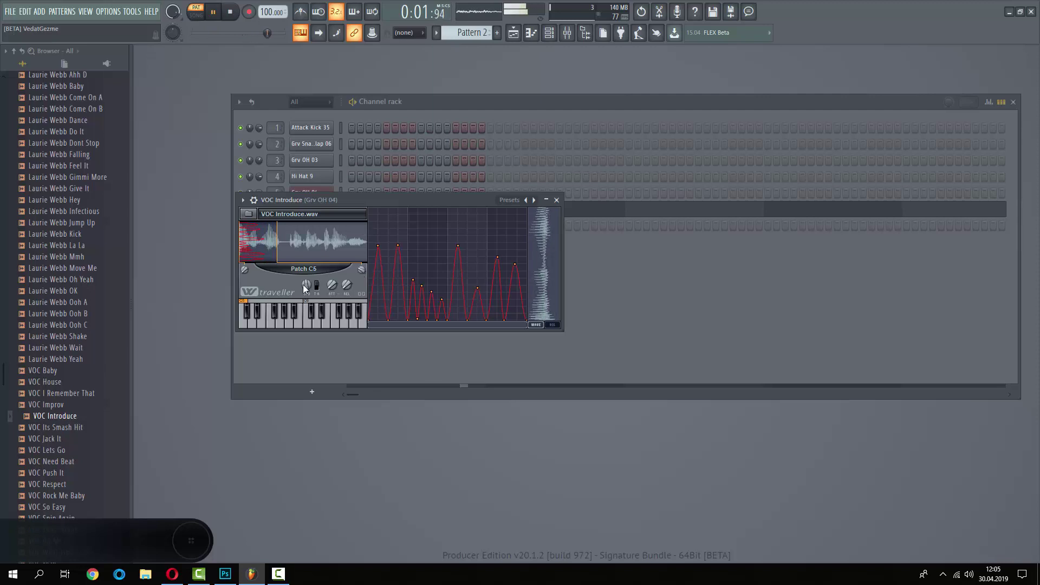
pyautogui.moveTo(248, 277); pyautogui.dragTo(246, 271)
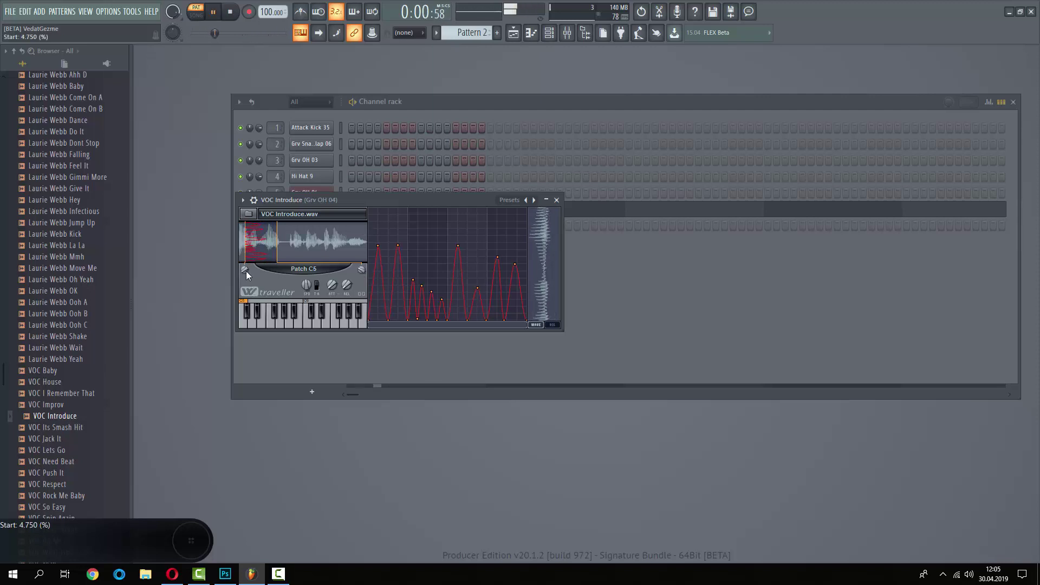
pyautogui.moveTo(243, 269); pyautogui.dragTo(248, 271)
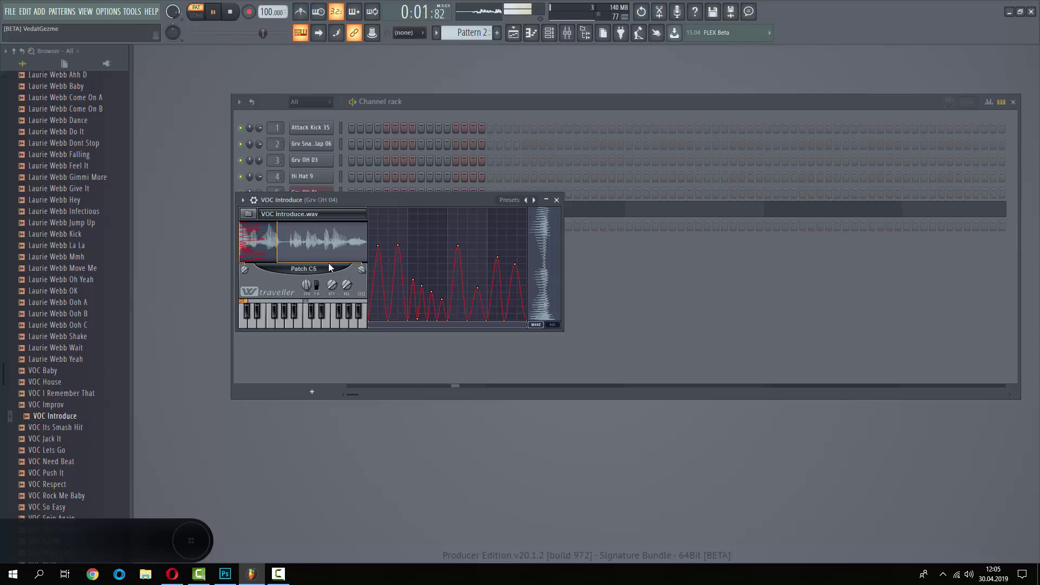
pyautogui.moveTo(363, 268); pyautogui.dragTo(361, 297)
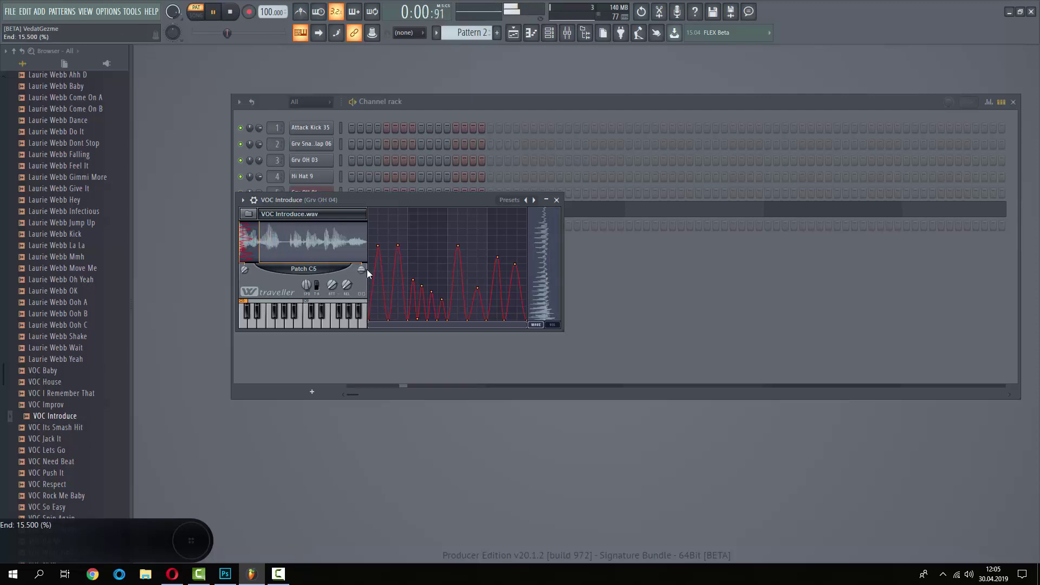
pyautogui.click(445, 97)
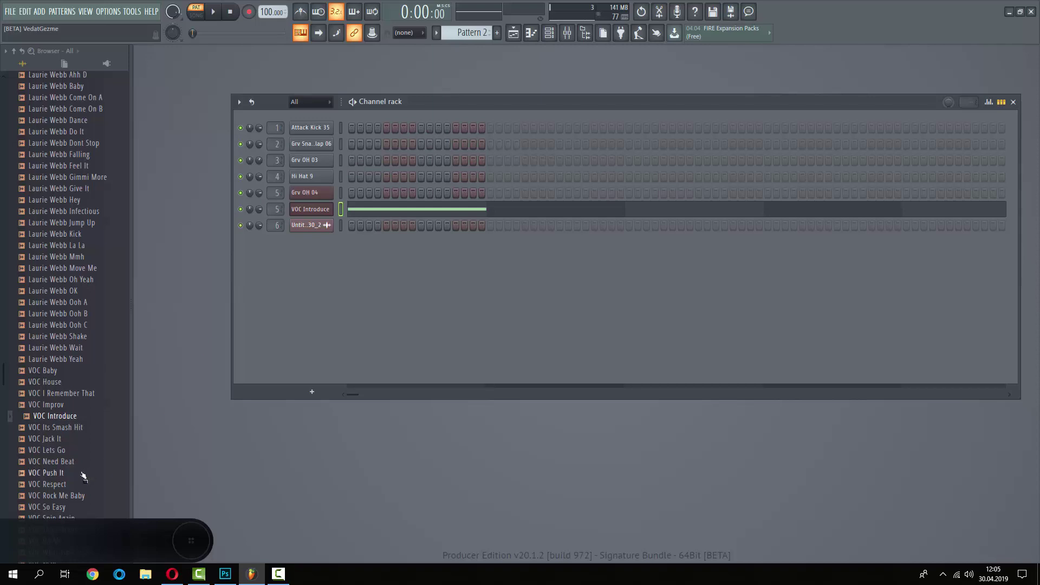
# Load VOC Push It into the Wave Traveller channel, play the pattern, and set the end point to 16.25 %.
pyautogui.moveTo(84, 476); pyautogui.dragTo(325, 210)
pyautogui.press('space')
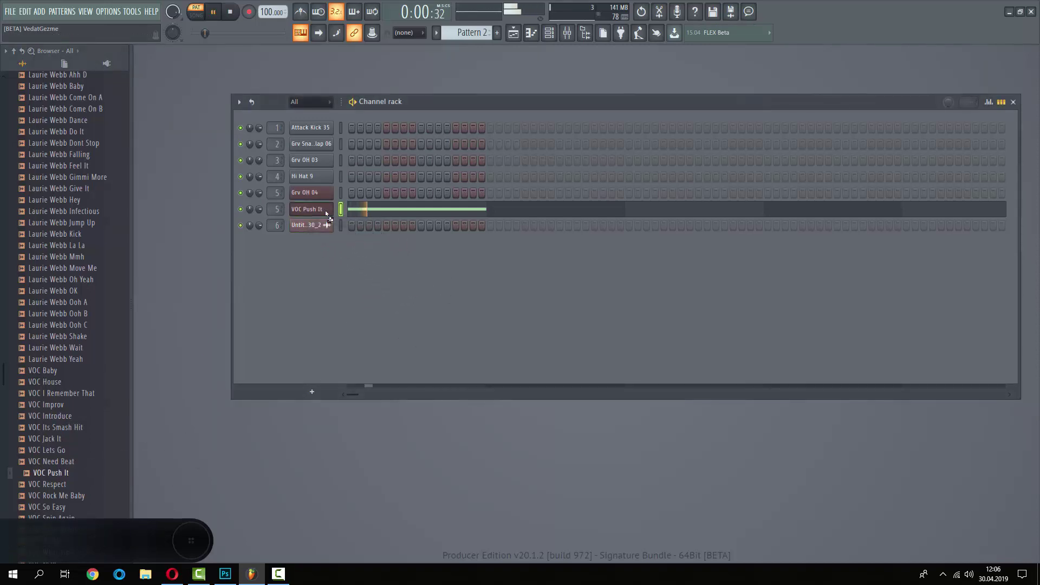
pyautogui.click(324, 210)
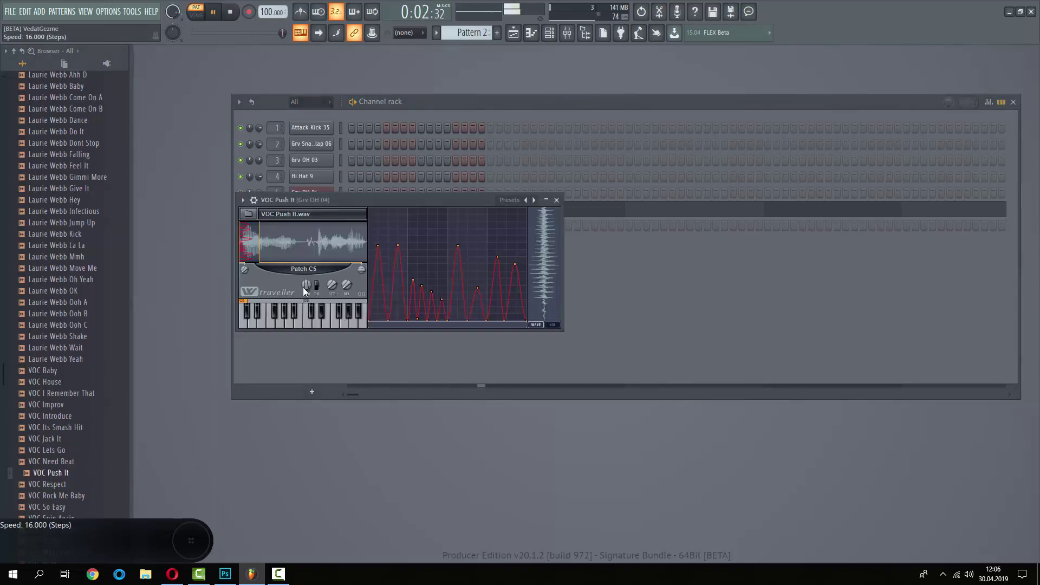
pyautogui.moveTo(304, 291); pyautogui.dragTo(313, 268)
pyautogui.press('space')
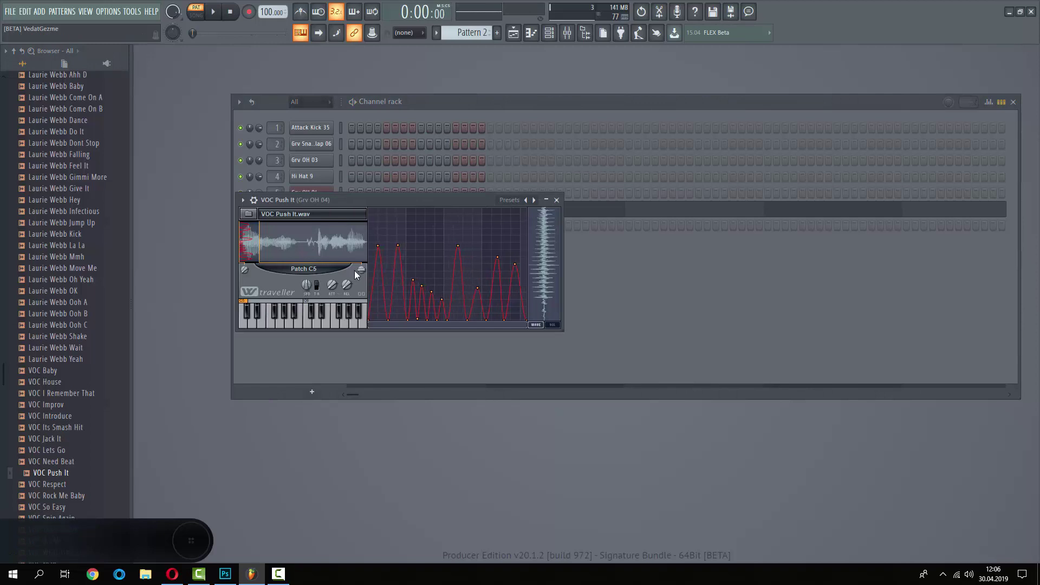
pyautogui.press('space')
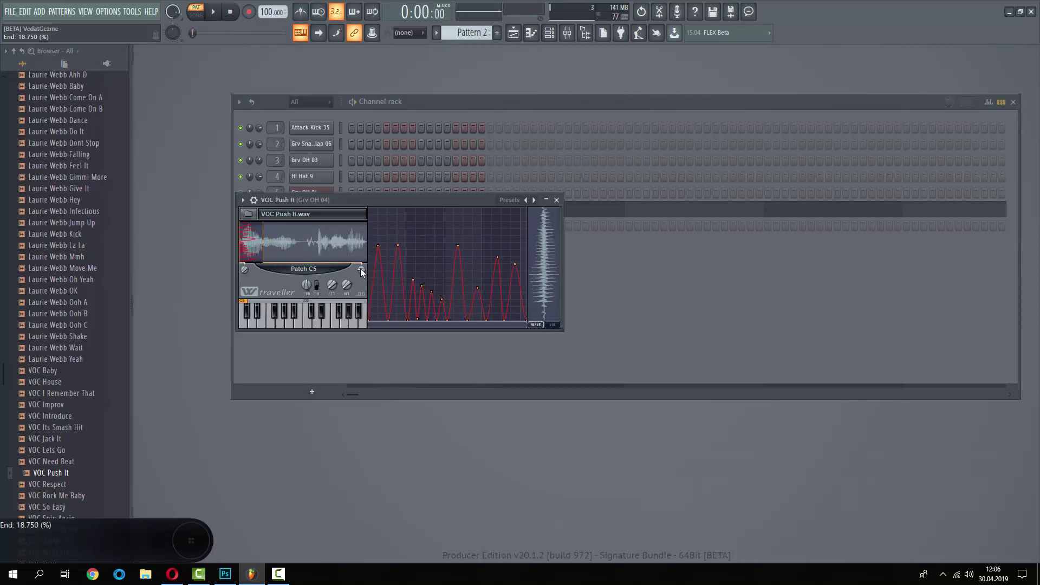
pyautogui.moveTo(360, 269); pyautogui.dragTo(361, 277)
pyautogui.press('Escape')
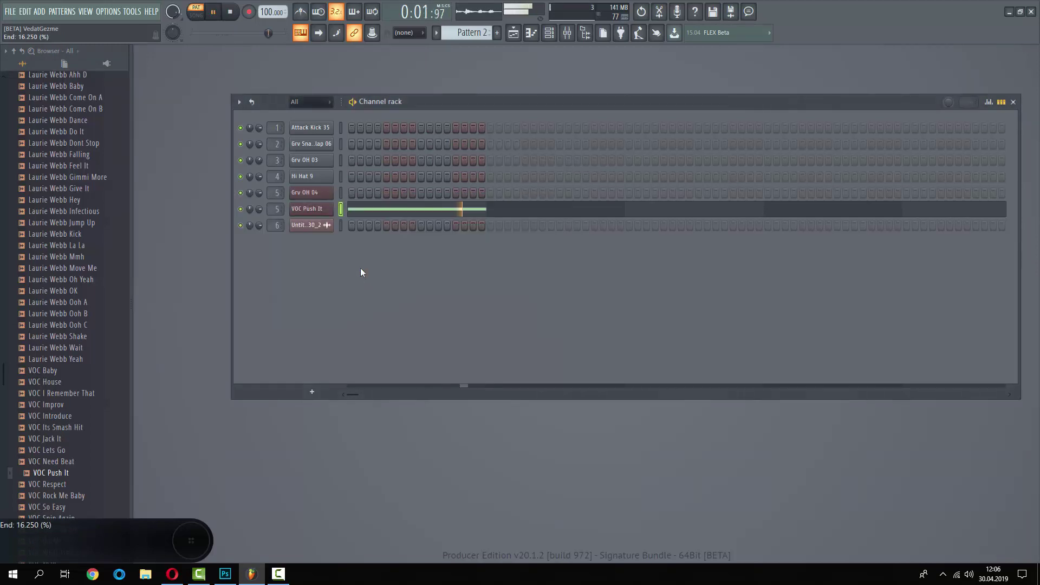
# Play the VOC Push It pattern in the piano roll, try moving its C5 note, and undo the move.
pyautogui.press('space')
pyautogui.click(407, 215)
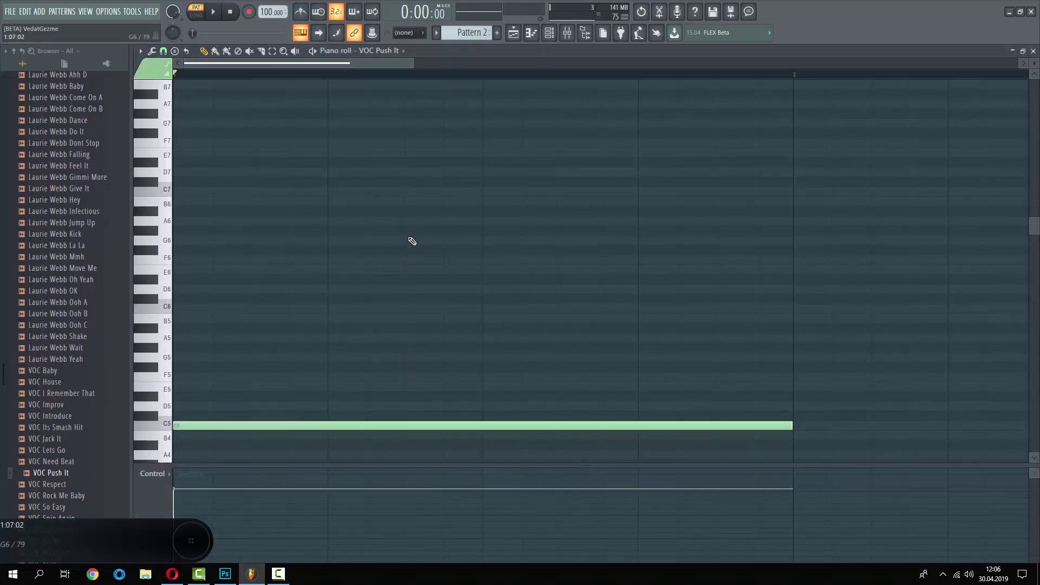
pyautogui.press('space')
pyautogui.scroll(-3, 476, 320)
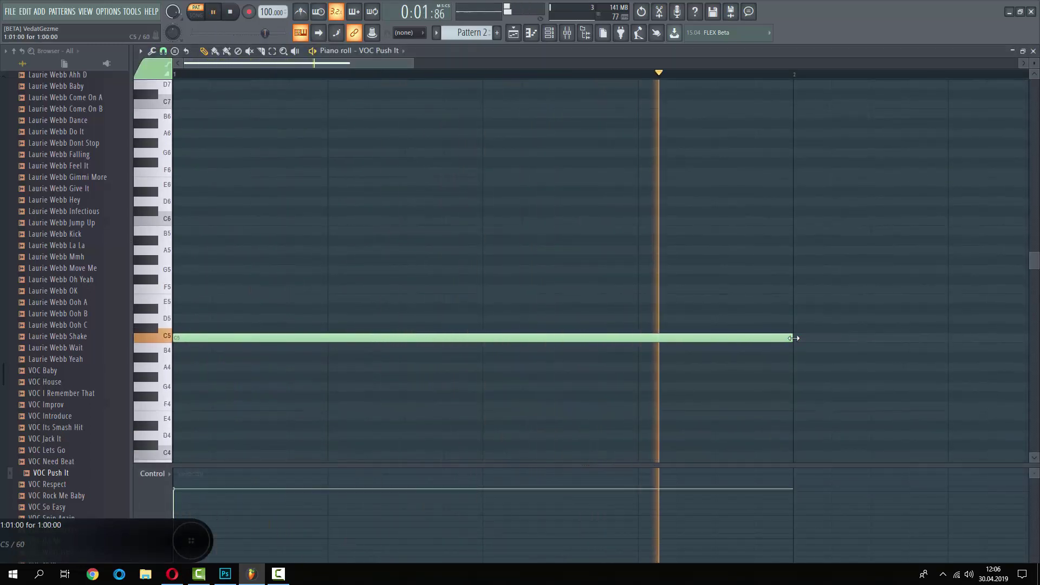
pyautogui.press('space')
pyautogui.moveTo(645, 342); pyautogui.dragTo(594, 351)
pyautogui.hotkey('ctrl', 'z')
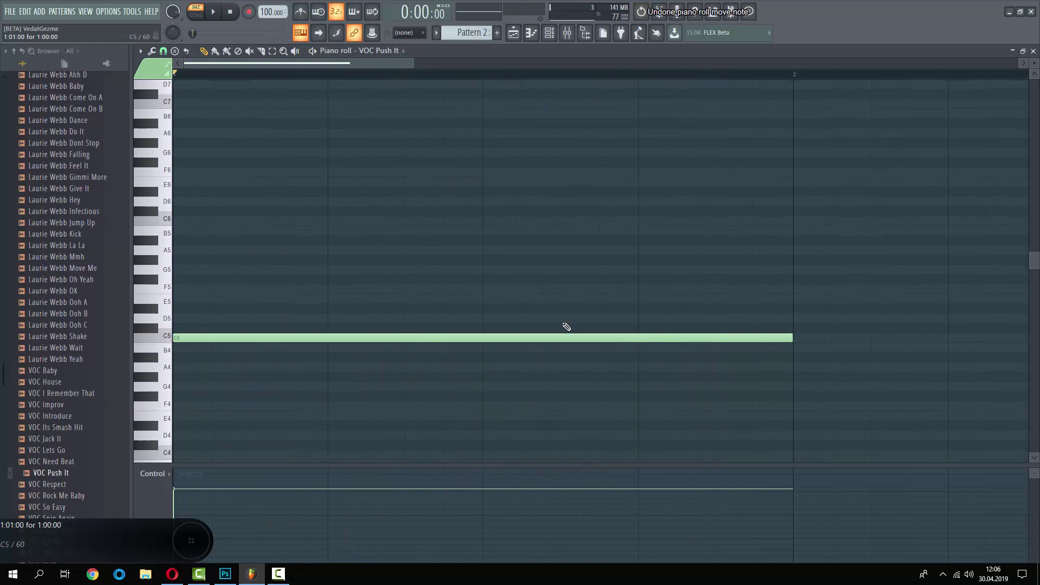
# Audition D5 in the piano roll and show the D5 patch in the VOC Push It Wave Traveller.
pyautogui.click(173, 322)
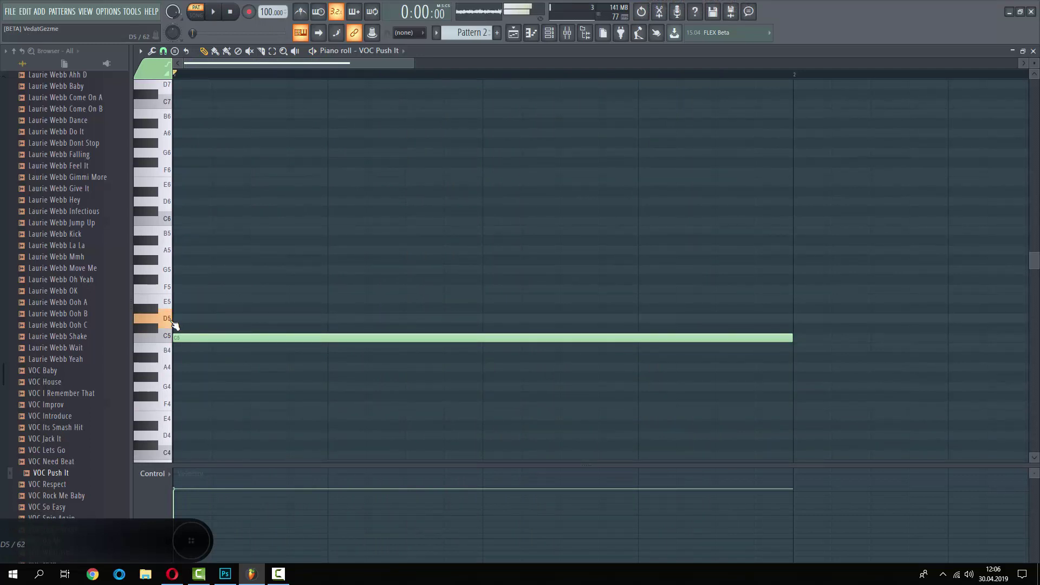
pyautogui.press('F7')
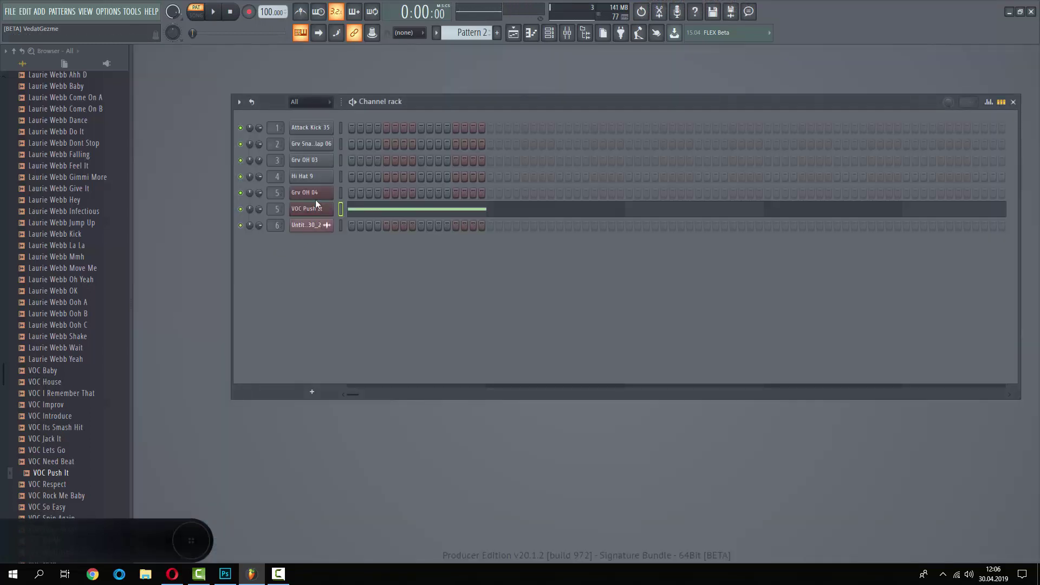
pyautogui.click(314, 205)
pyautogui.click(254, 319)
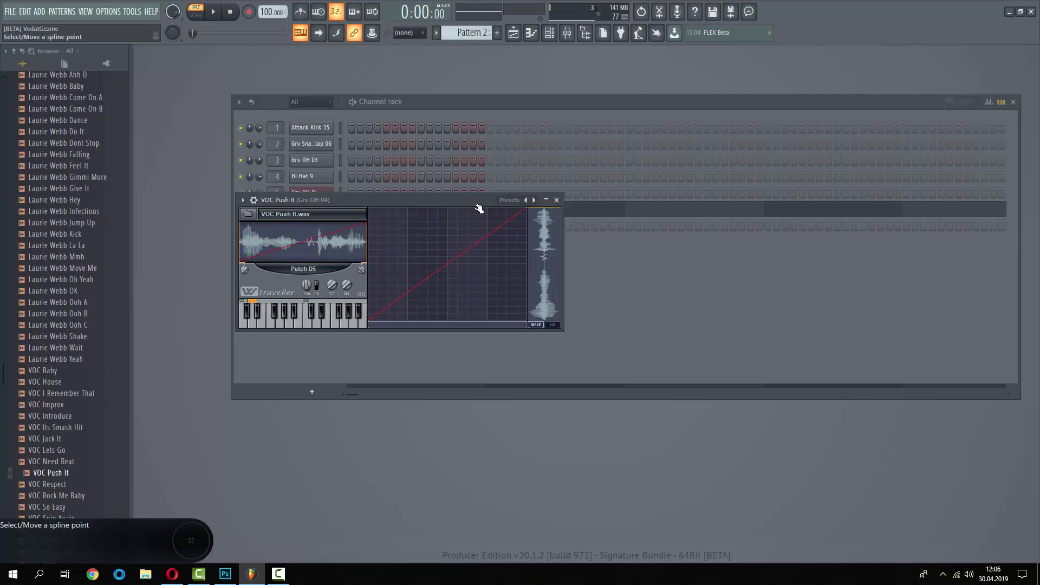
# Try a spline point at the lower middle of the D5 patch's curve, delete it, and play the patch.
pyautogui.moveTo(479, 209); pyautogui.dragTo(528, 203)
pyautogui.moveTo(390, 305); pyautogui.dragTo(450, 324)
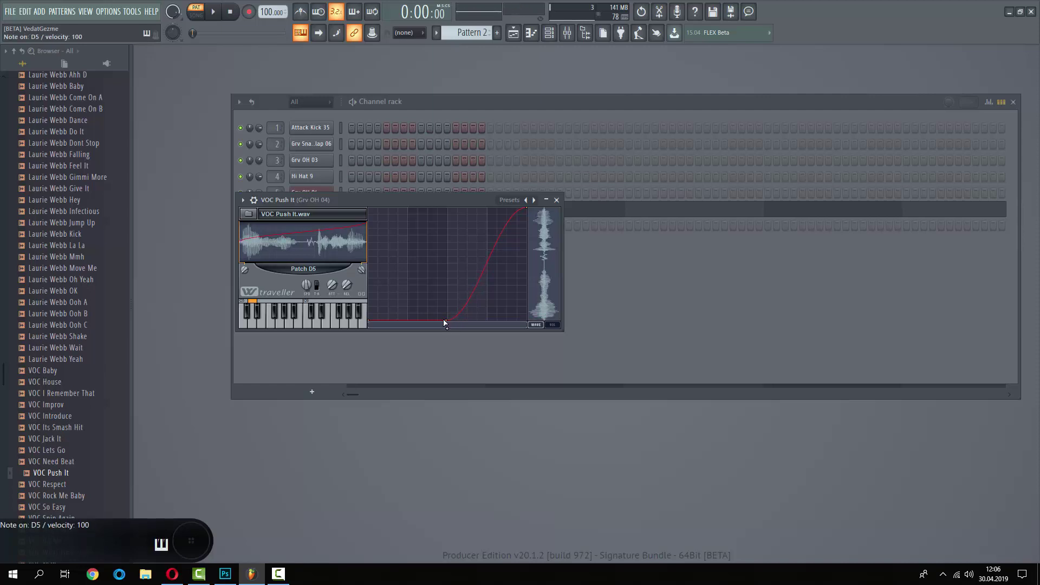
pyautogui.rightClick(450, 321)
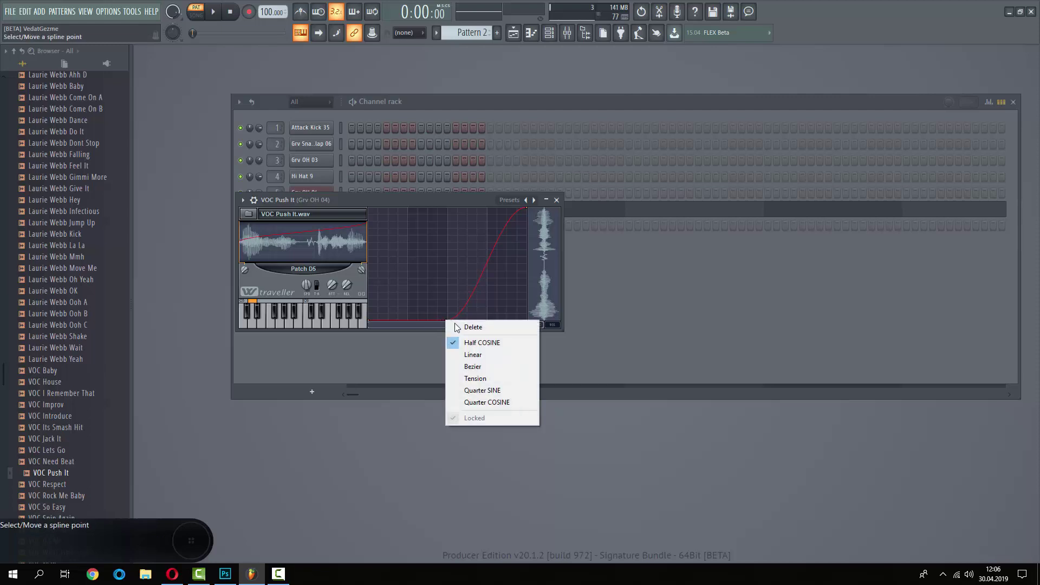
pyautogui.click(477, 327)
pyautogui.press('z')
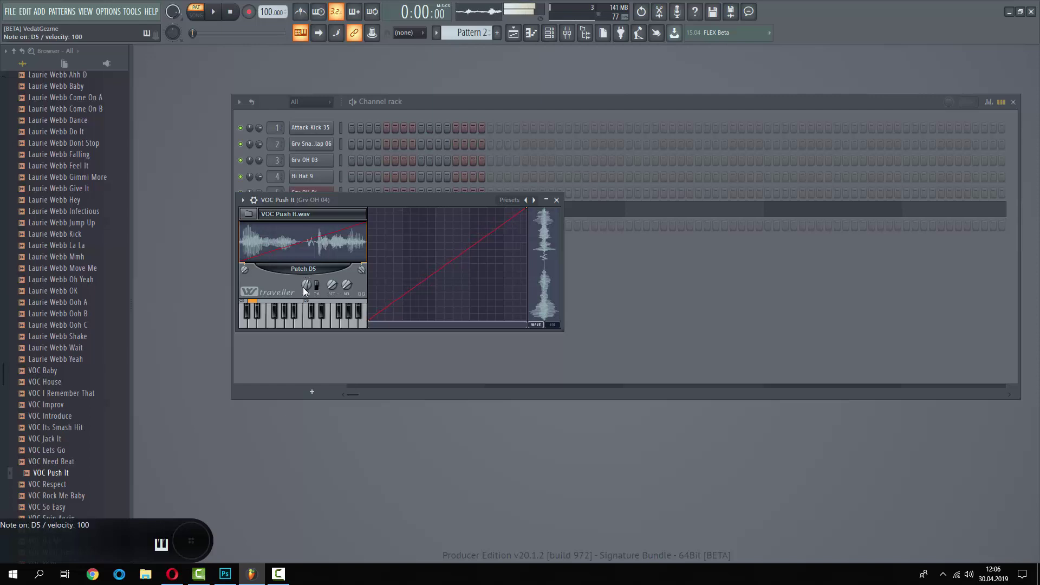
# Compare the C5 and C#5 patches, adjust the C#5 patch's release, and try a shorter end point while playing it.
pyautogui.click(248, 321)
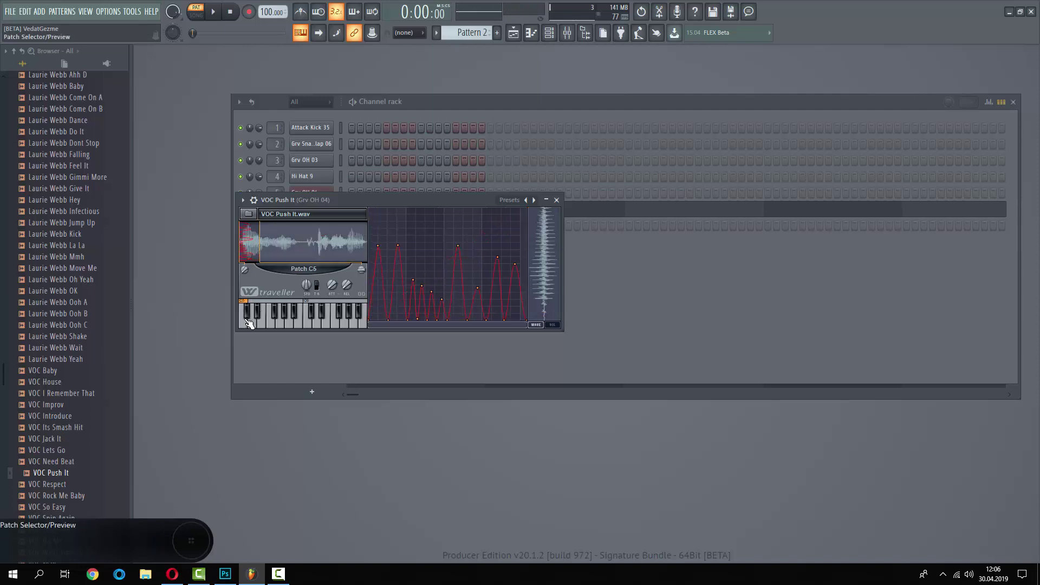
pyautogui.click(247, 314)
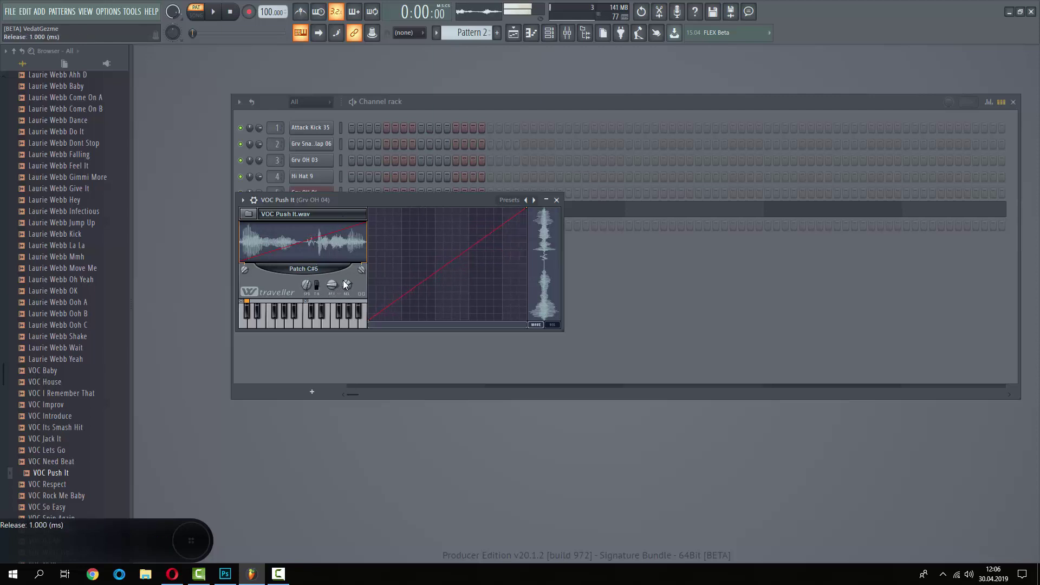
pyautogui.moveTo(345, 282)
pyautogui.mouseDown()
pyautogui.moveTo(352, 246)
pyautogui.moveTo(356, 284)
pyautogui.moveTo(319, 378)
pyautogui.mouseUp()
pyautogui.press('s')
pyautogui.moveTo(362, 271); pyautogui.dragTo(357, 288)
pyautogui.press('s')
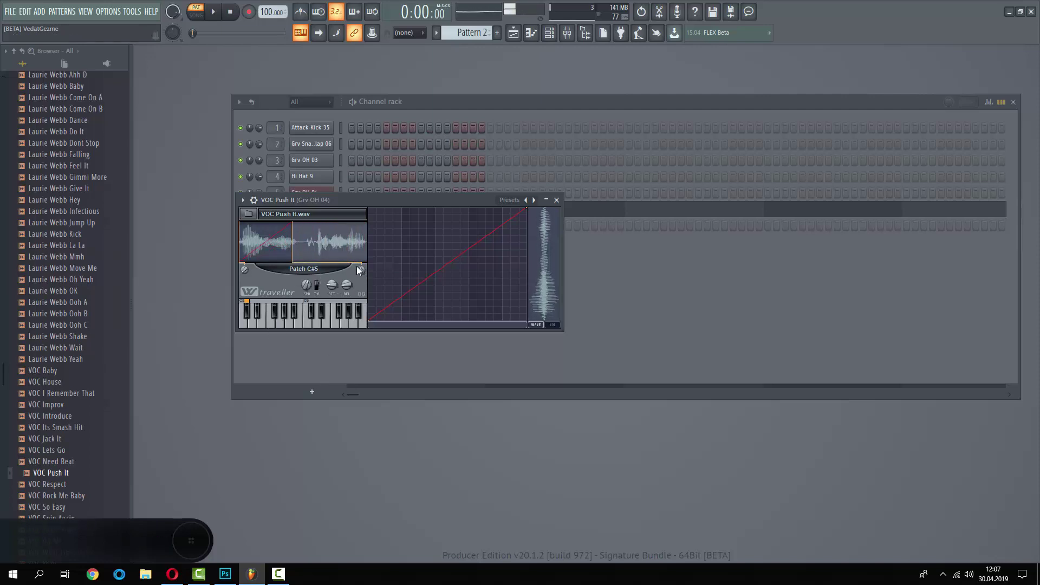
# Preview VOC Push It, play the pattern, return Wave Traveller to the C5 patch, and close it.
pyautogui.click(55, 473)
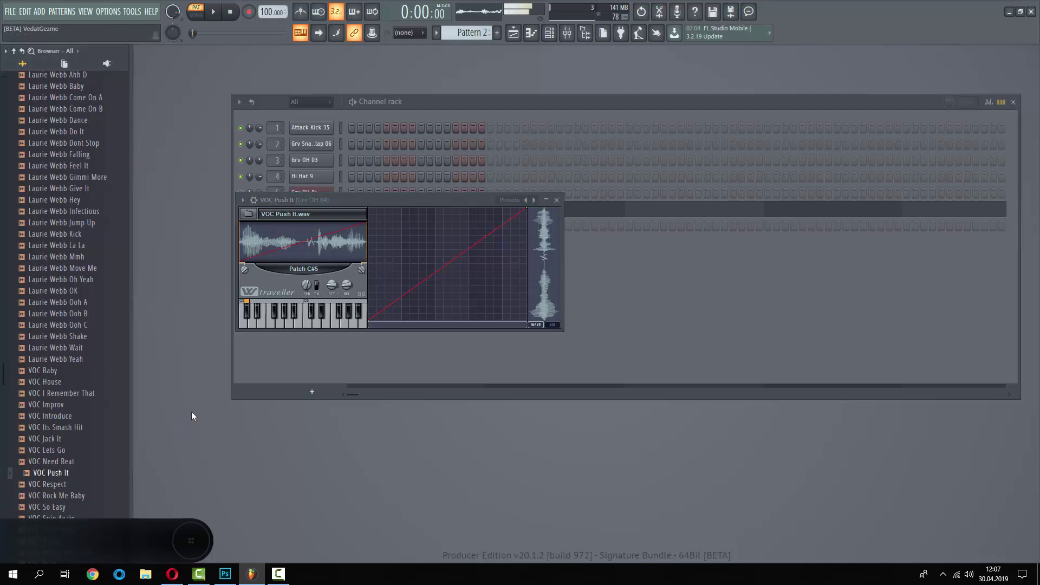
pyautogui.press('space')
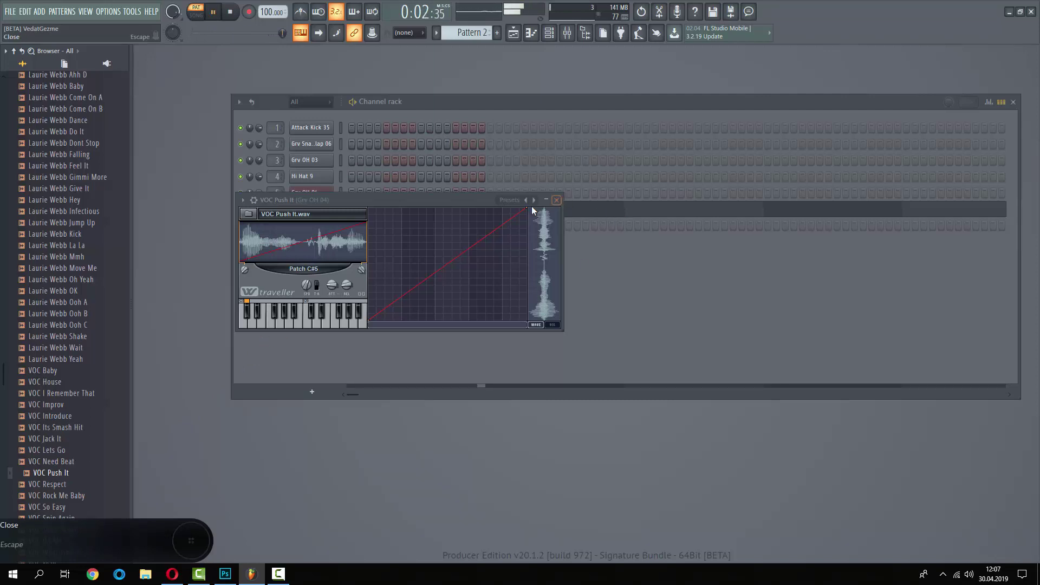
pyautogui.click(245, 322)
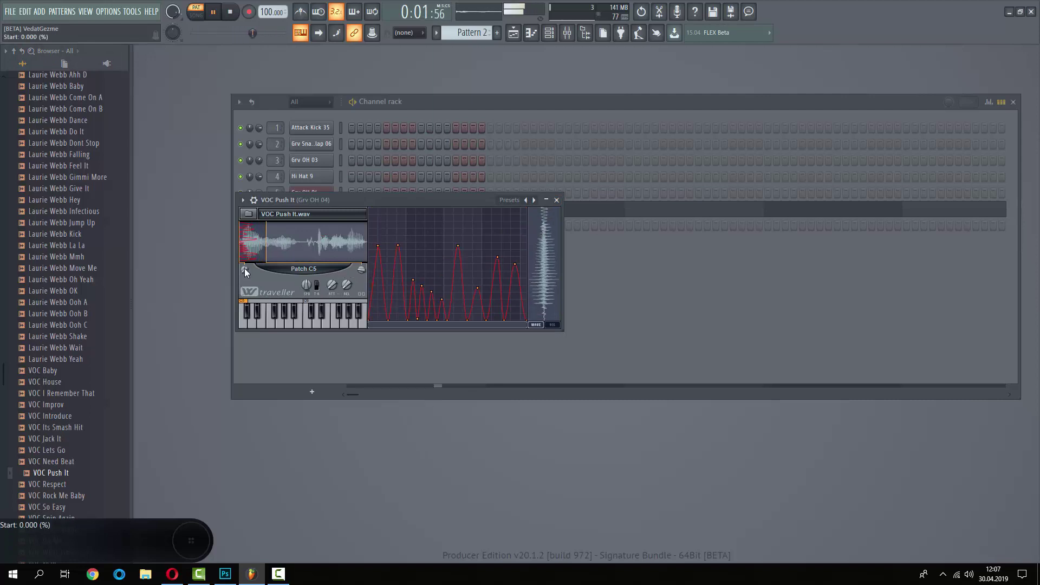
pyautogui.press('Escape')
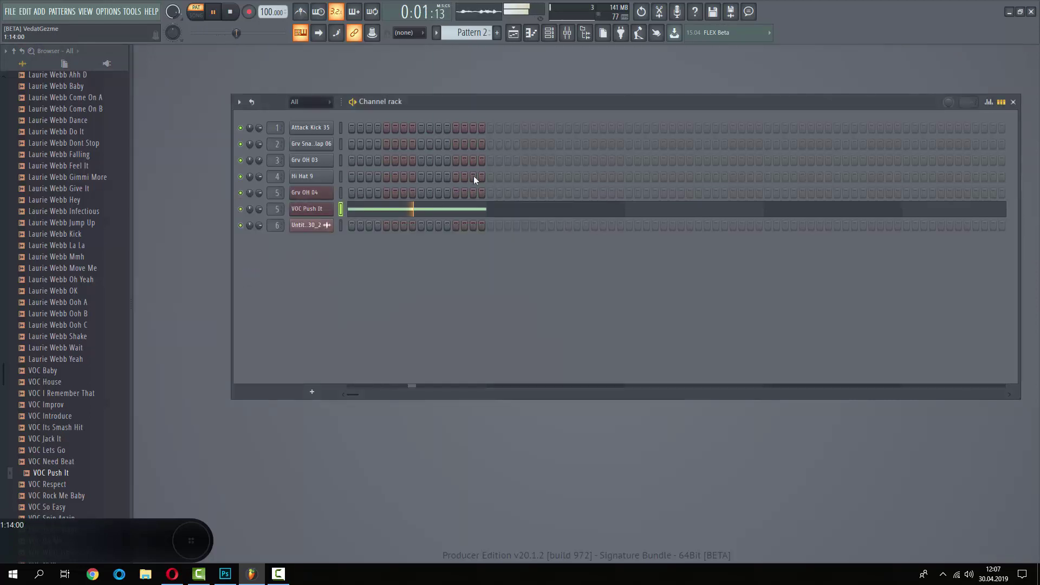
pyautogui.press('space')
# Show the mixer, play the pattern, and open Edison on the Grv OH 04 insert.
pyautogui.click(567, 34)
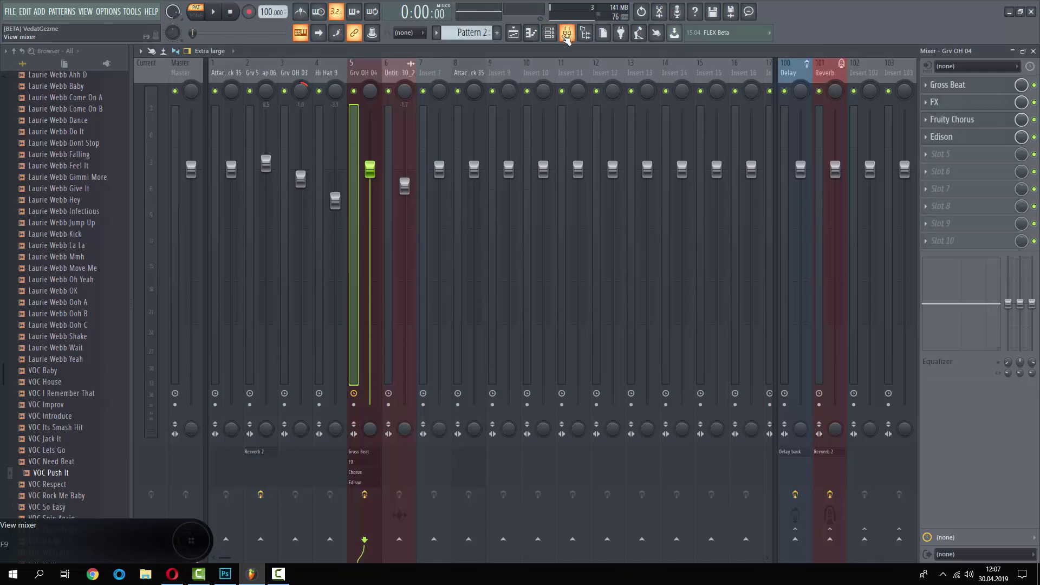
pyautogui.press('space')
pyautogui.click(944, 140)
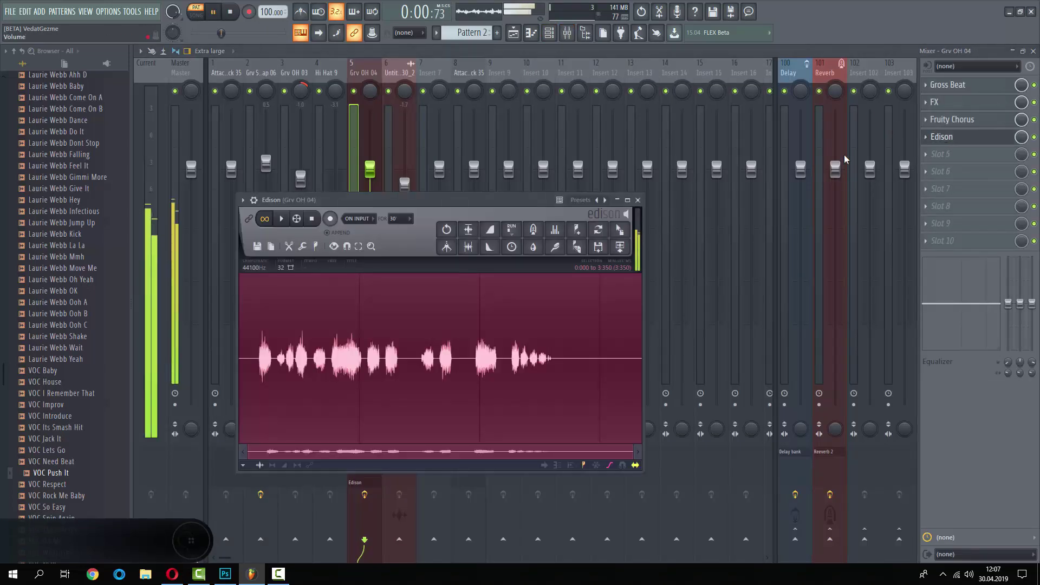
# Clear the existing take in Edison and record a fresh take of the scratch while the pattern plays.
pyautogui.press('Delete')
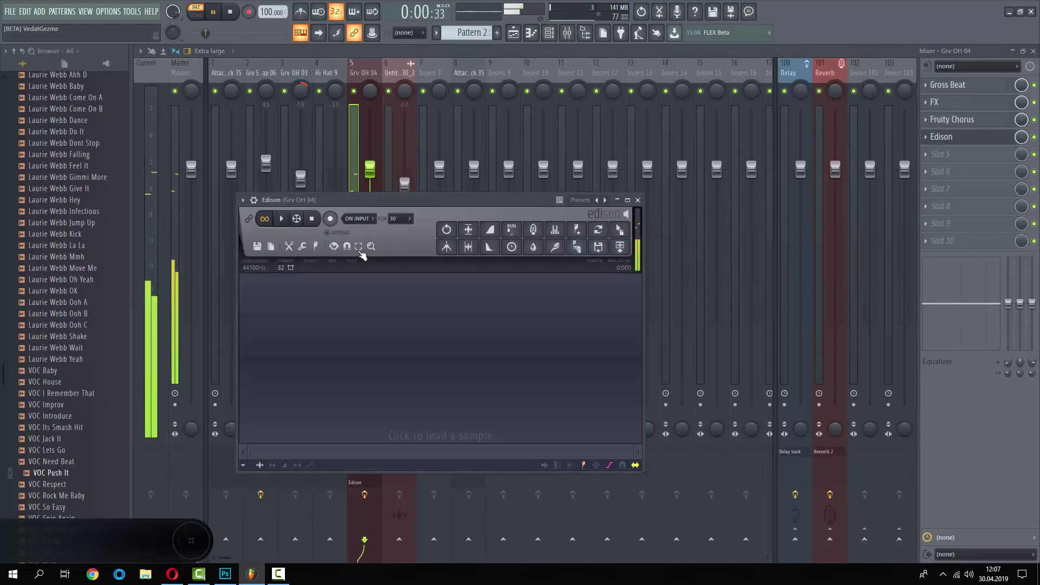
pyautogui.click(330, 219)
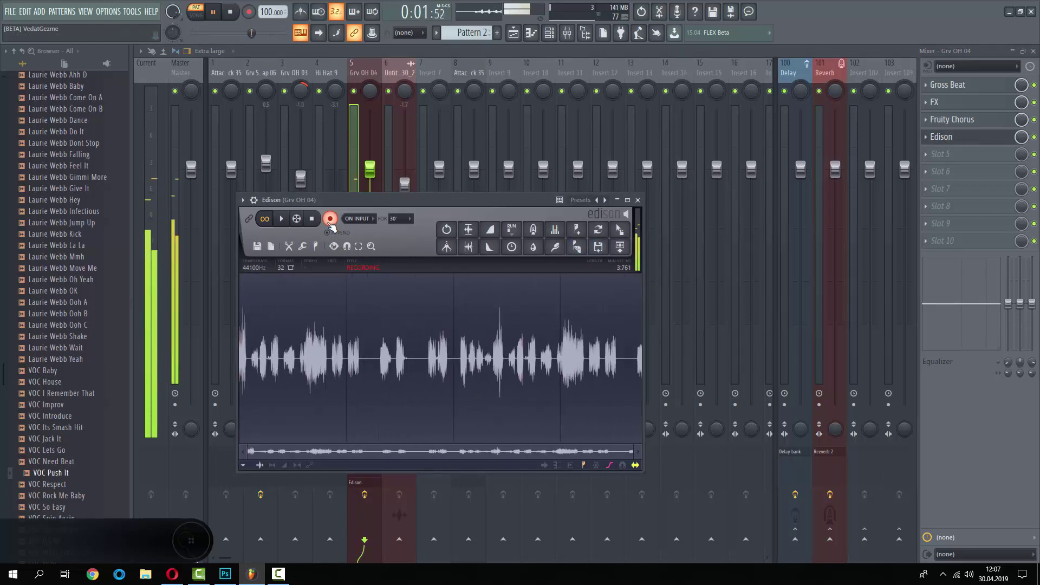
pyautogui.click(330, 219)
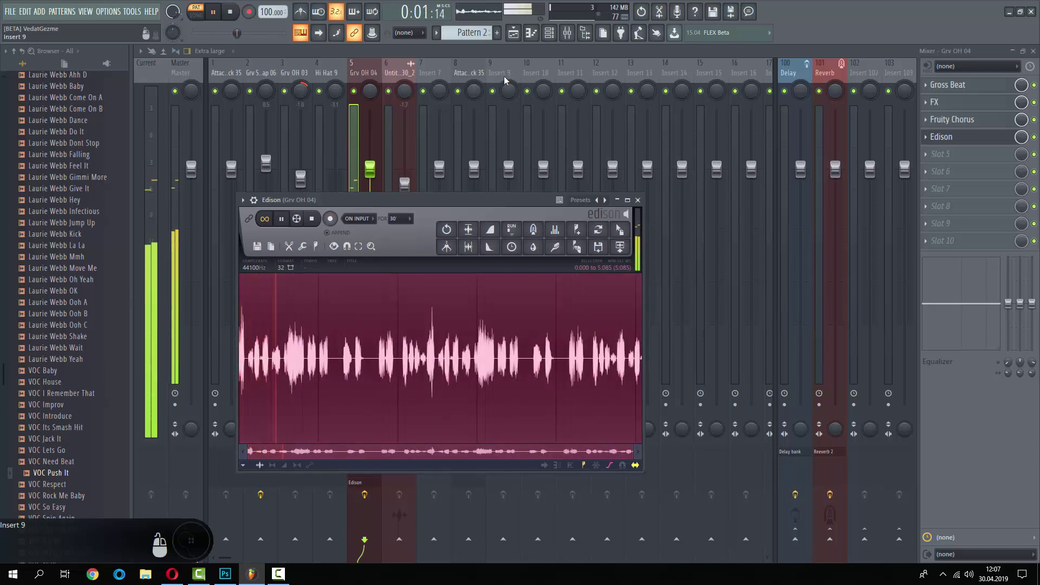
# Place the new Edison recording at the start of playlist Track 3 and enable that track.
pyautogui.click(406, 65)
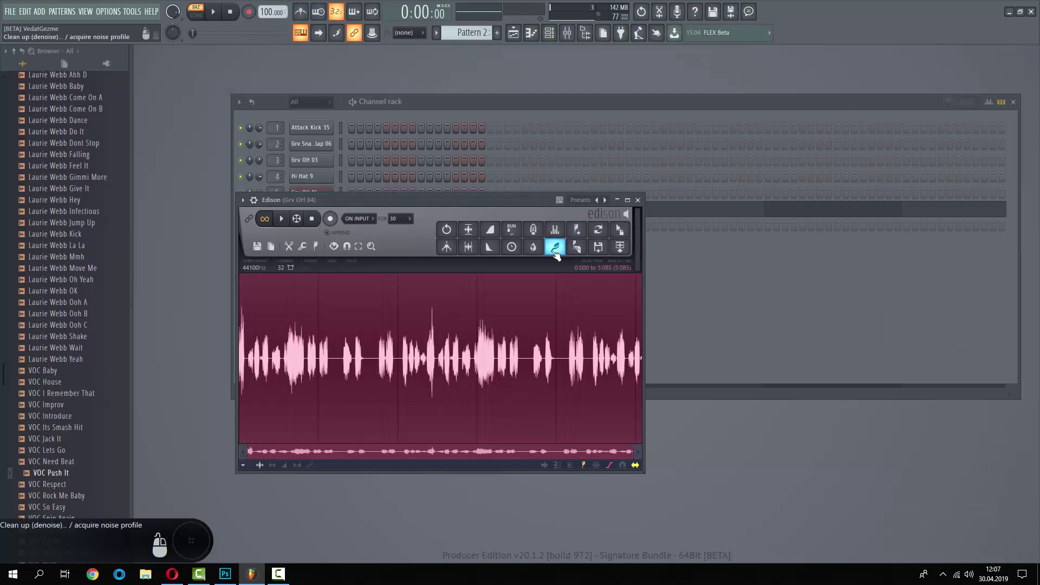
pyautogui.moveTo(620, 229); pyautogui.dragTo(346, 271)
pyautogui.click(273, 341)
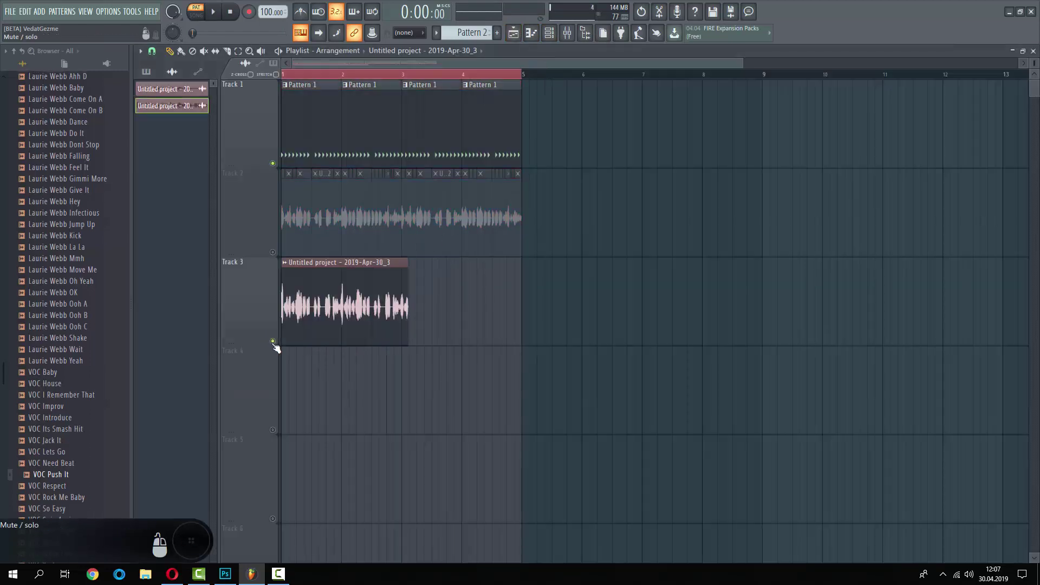
# Switch playback to song mode and listen to the Track 3 recording against the Pattern 1 drums.
pyautogui.press('space')
pyautogui.scroll(-1, 273, 344)
pyautogui.scroll(5, 316, 107)
pyautogui.click(196, 12)
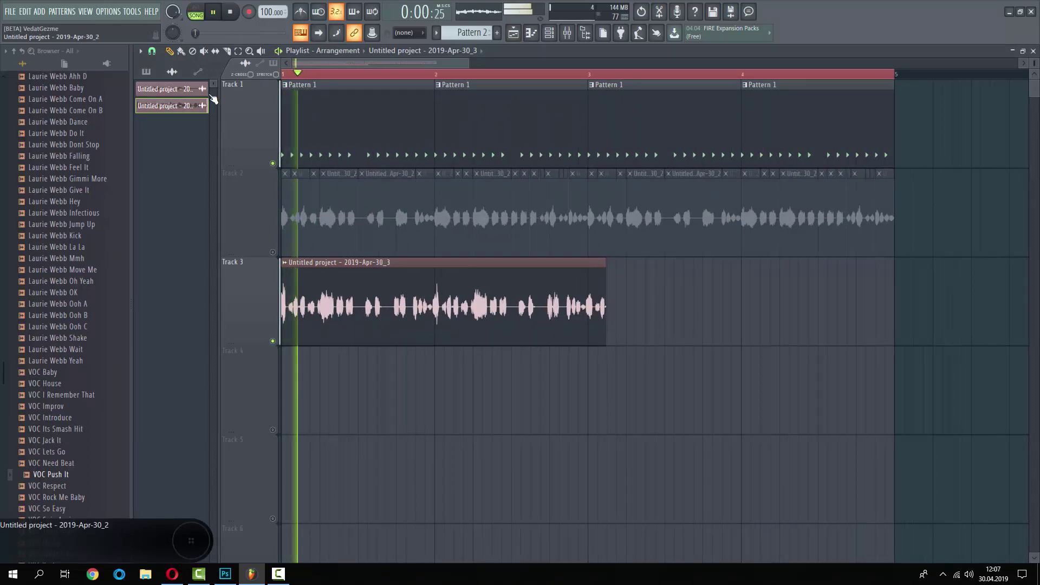
pyautogui.scroll(6, 255, 197)
pyautogui.scroll(-3, 294, 220)
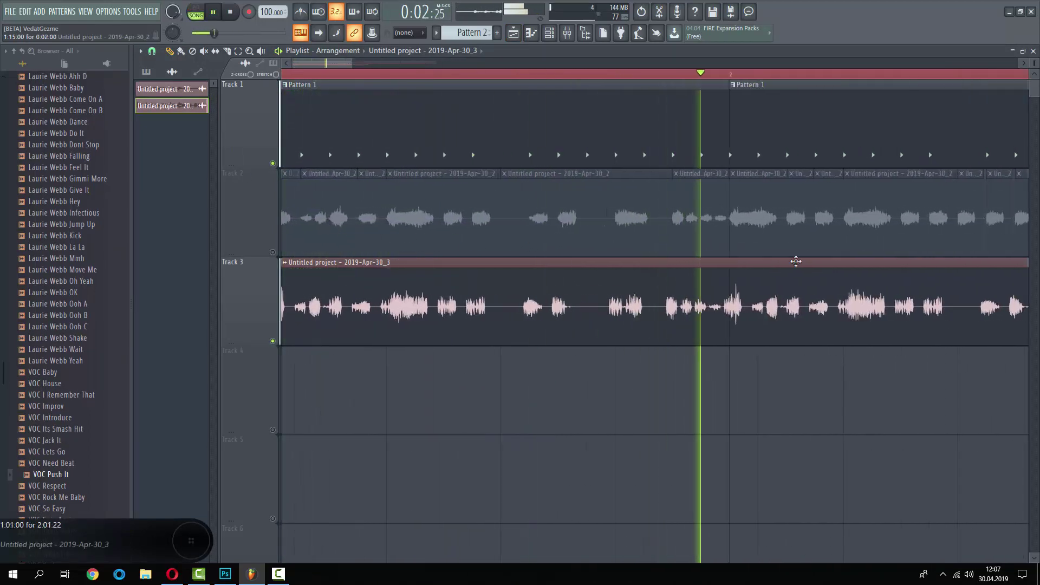
pyautogui.scroll(3, 775, 271)
pyautogui.press('space')
pyautogui.press('space')
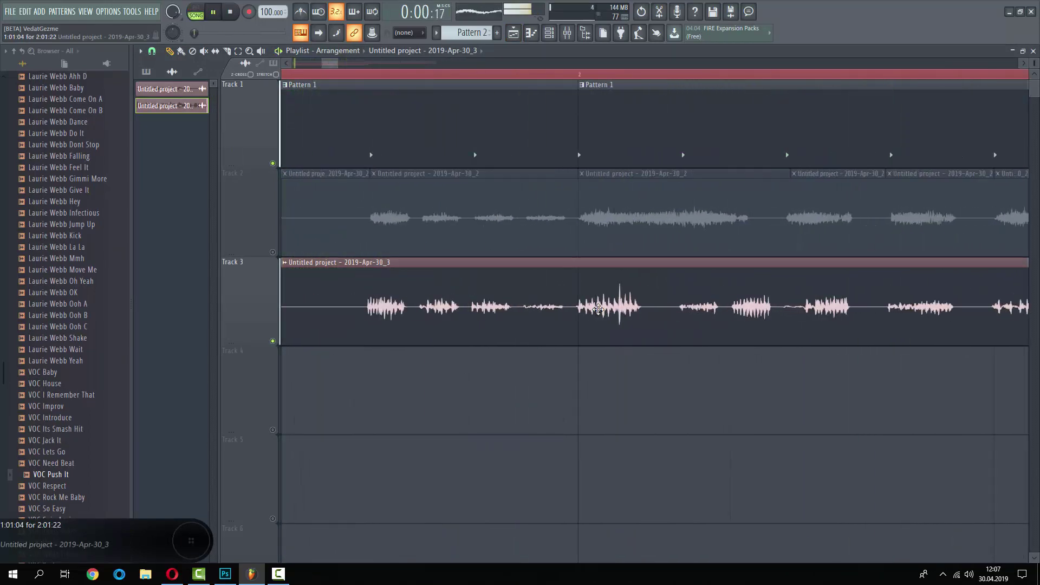
# Slice the Track 3 recording at bar 2 and delete the part before the cut.
pyautogui.click(238, 52)
pyautogui.click(228, 52)
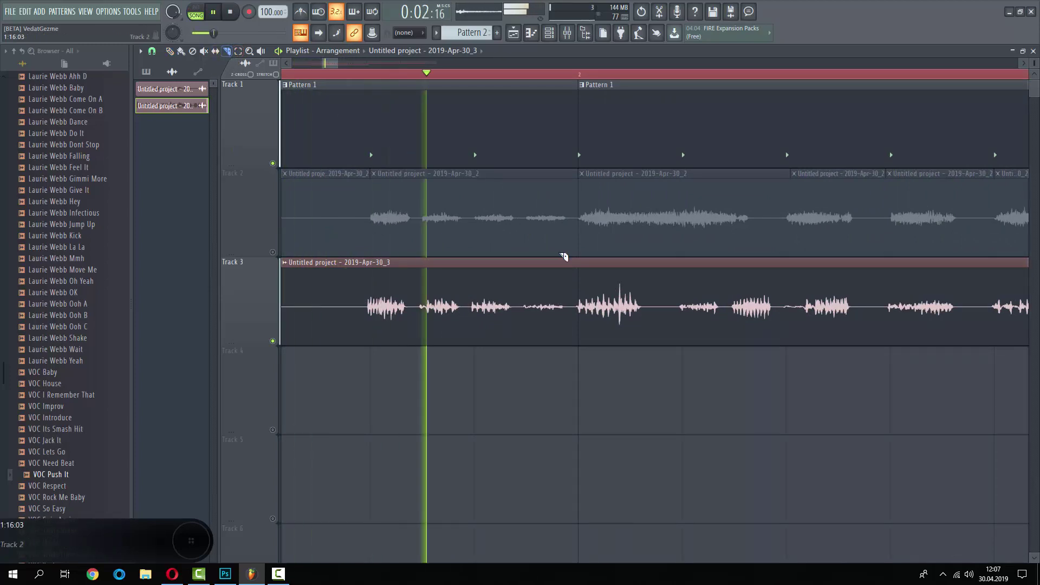
pyautogui.click(579, 306)
pyautogui.scroll(-2, 541, 305)
pyautogui.scroll(-1, 544, 307)
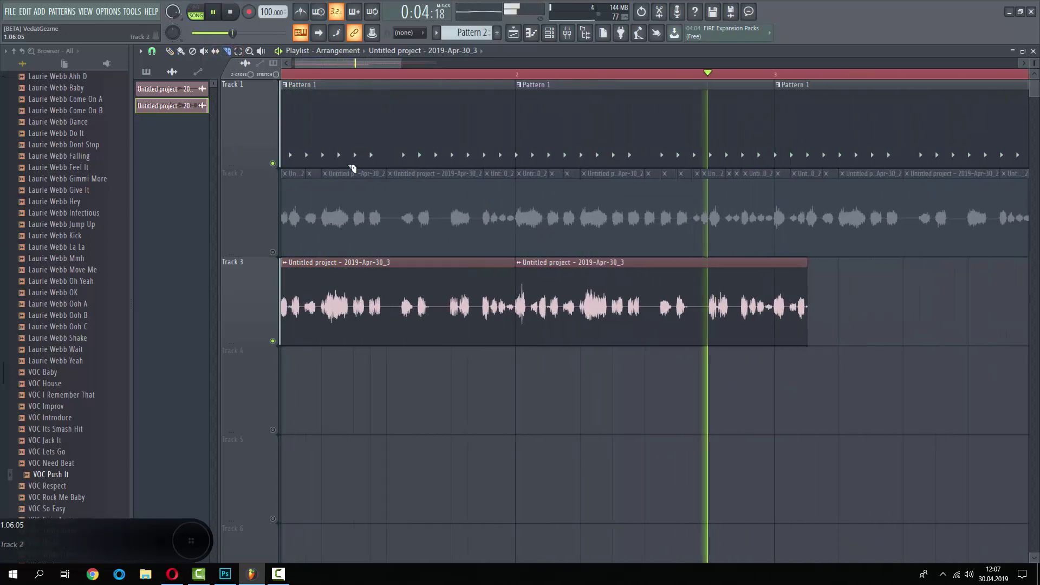
pyautogui.press('space')
pyautogui.press('space')
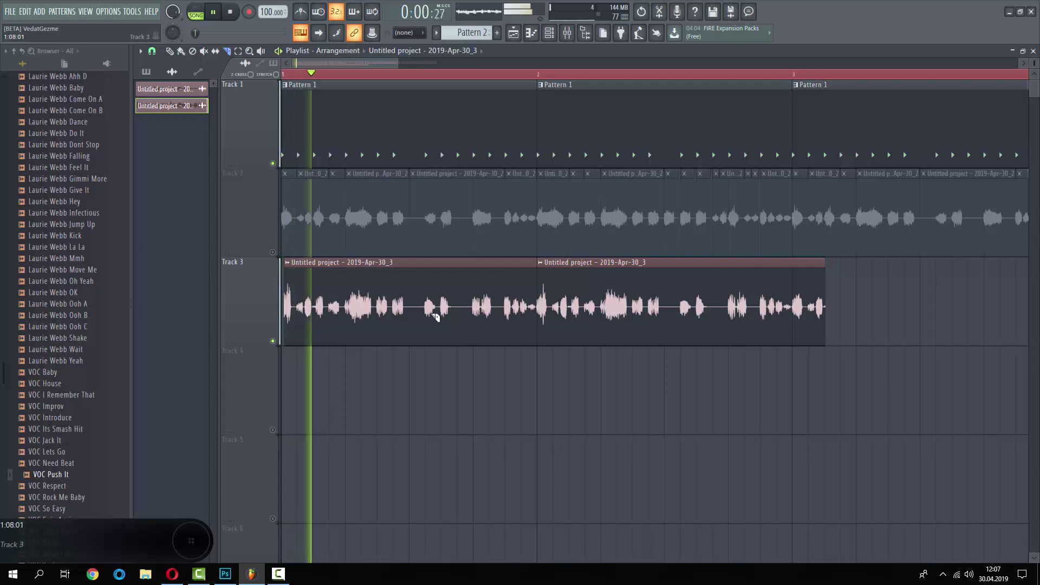
pyautogui.keyDown('ctrl'); pyautogui.click(519, 325); pyautogui.keyUp('ctrl')
pyautogui.press('Delete')
# Slice the remaining Track 3 recording at bar 3 and delete the part after the cut.
pyautogui.scroll(4, 807, 311)
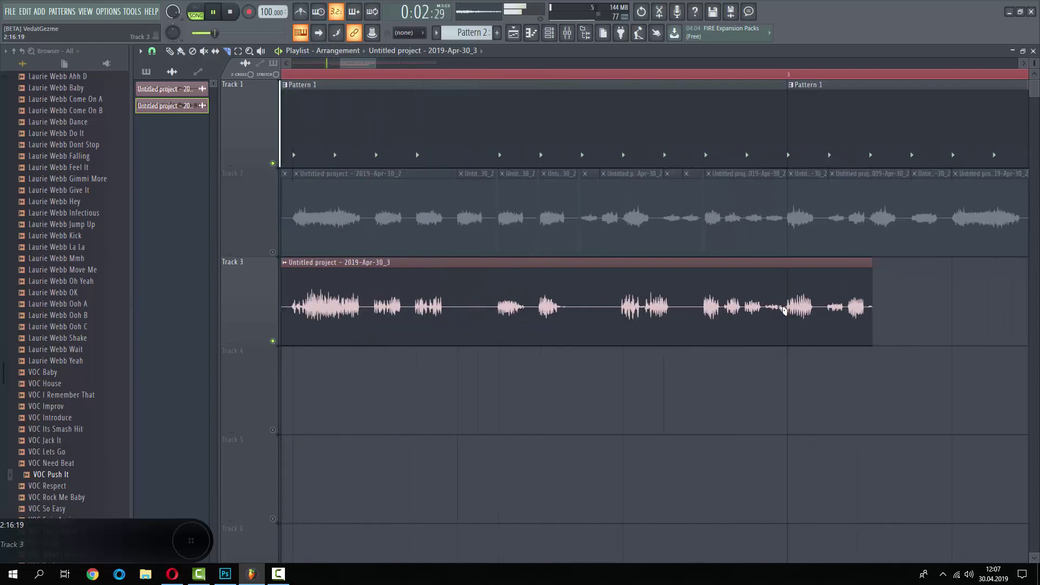
pyautogui.click(795, 304)
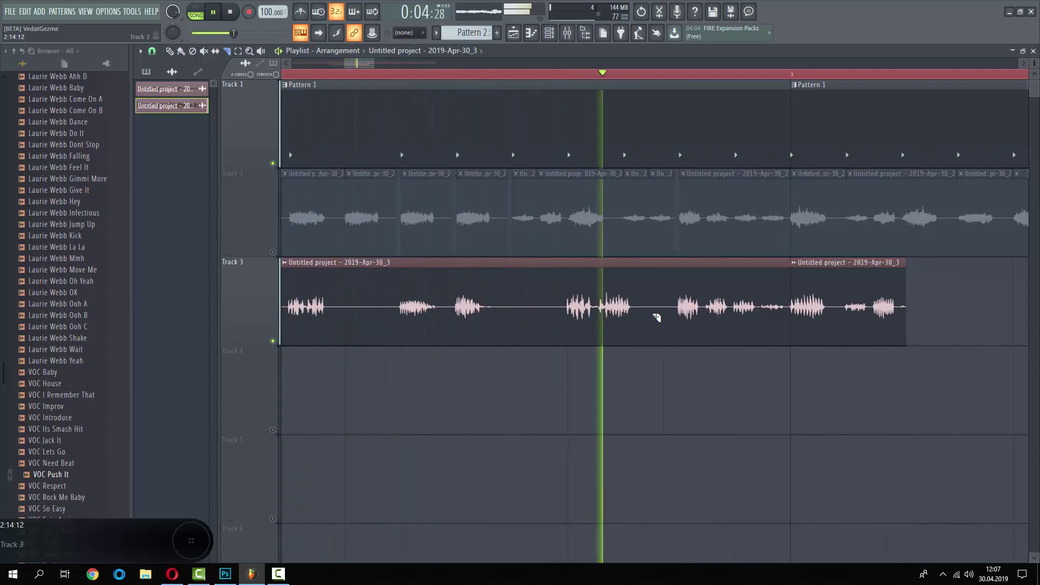
pyautogui.keyDown('ctrl'); pyautogui.click(659, 318); pyautogui.keyUp('ctrl')
pyautogui.keyDown('ctrl'); pyautogui.click(806, 313); pyautogui.keyUp('ctrl')
pyautogui.press('Delete')
# Play the arrangement and move the one-bar Track 3 clip to the start of bar 1.
pyautogui.scroll(-4, 809, 301)
pyautogui.press('space')
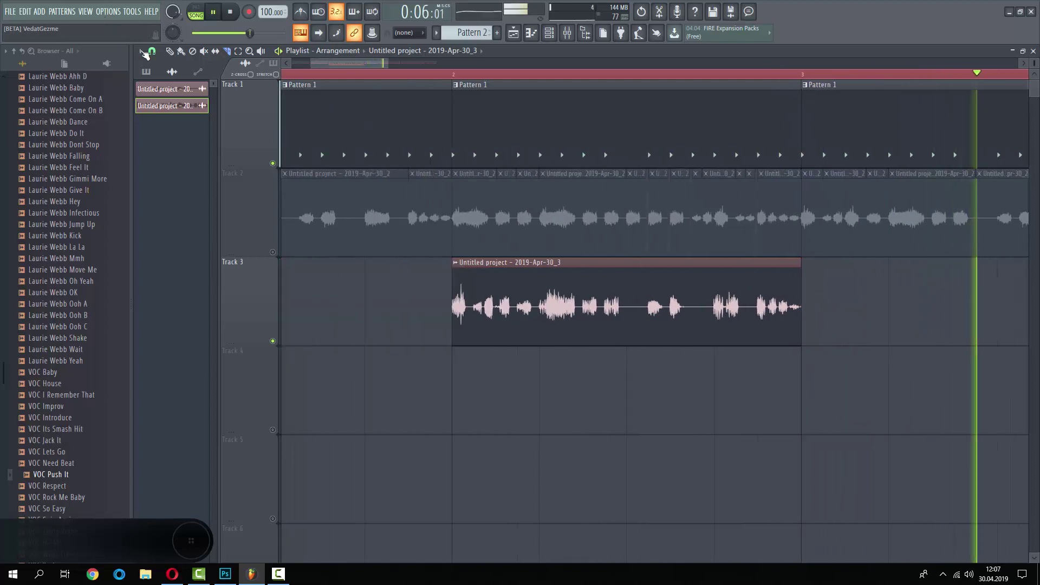
pyautogui.press('space')
pyautogui.moveTo(360, 64); pyautogui.dragTo(339, 65)
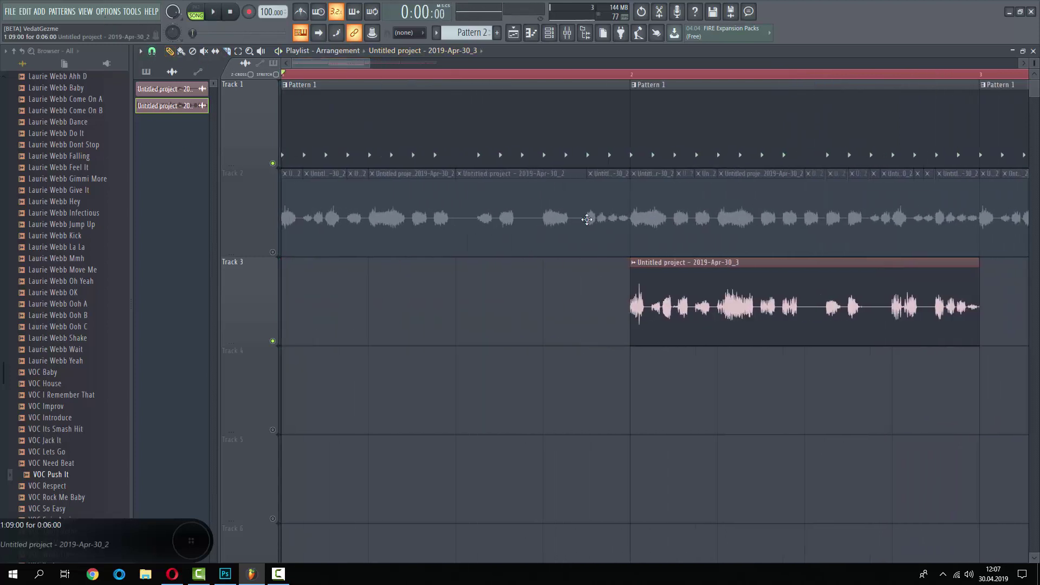
pyautogui.moveTo(662, 281); pyautogui.dragTo(298, 303)
# Add the VOC Push It sample to Track 4 at step 10 of bar 1, enable the track, and play the song.
pyautogui.moveTo(60, 477); pyautogui.dragTo(534, 352)
pyautogui.press('space')
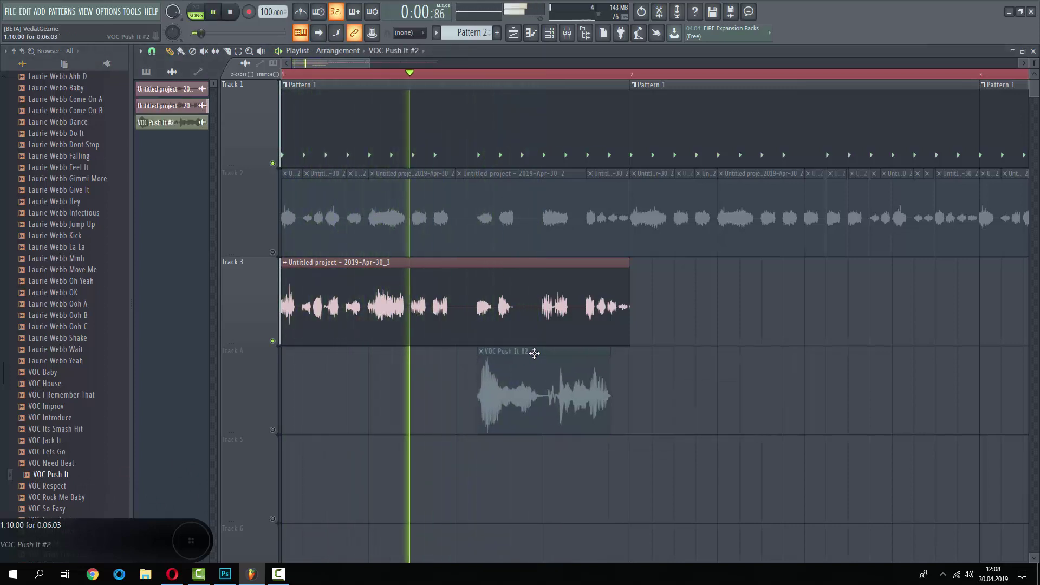
pyautogui.press('space')
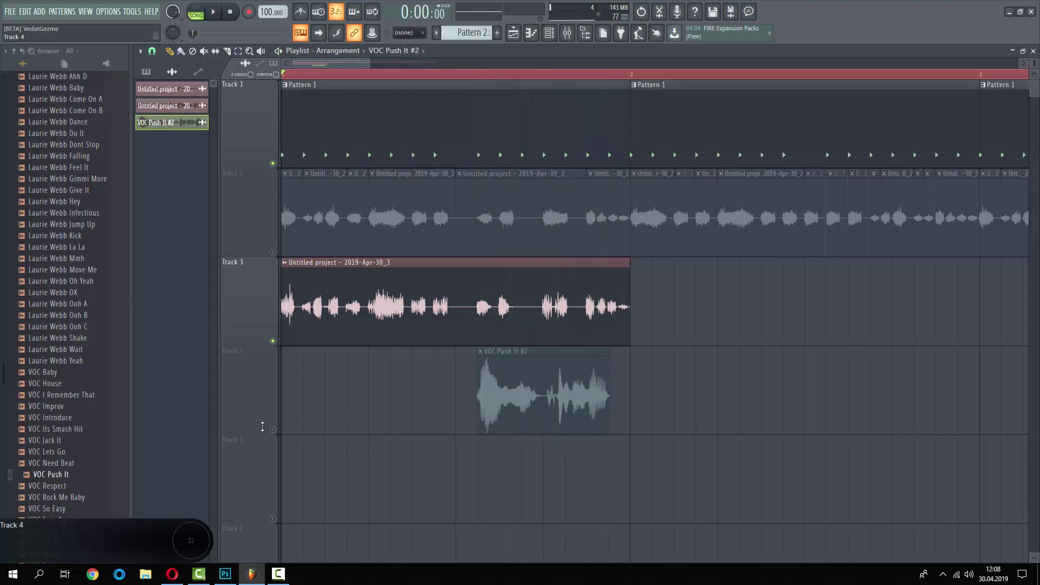
pyautogui.click(273, 430)
pyautogui.press('space')
# Slice the VOC Push It clip at the quiet gap between its two words and delete the second part.
pyautogui.scroll(3, 534, 387)
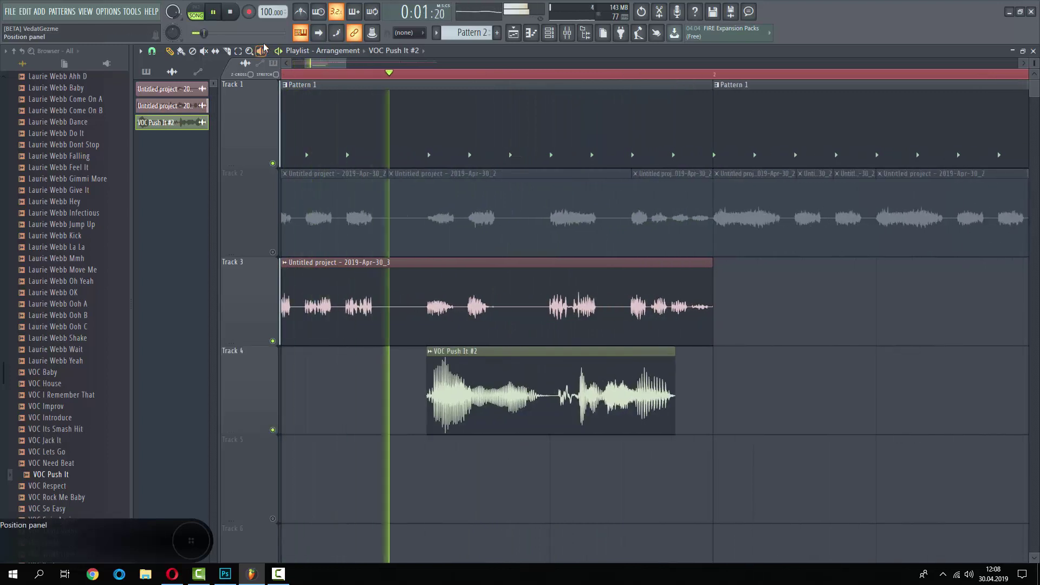
pyautogui.press('space')
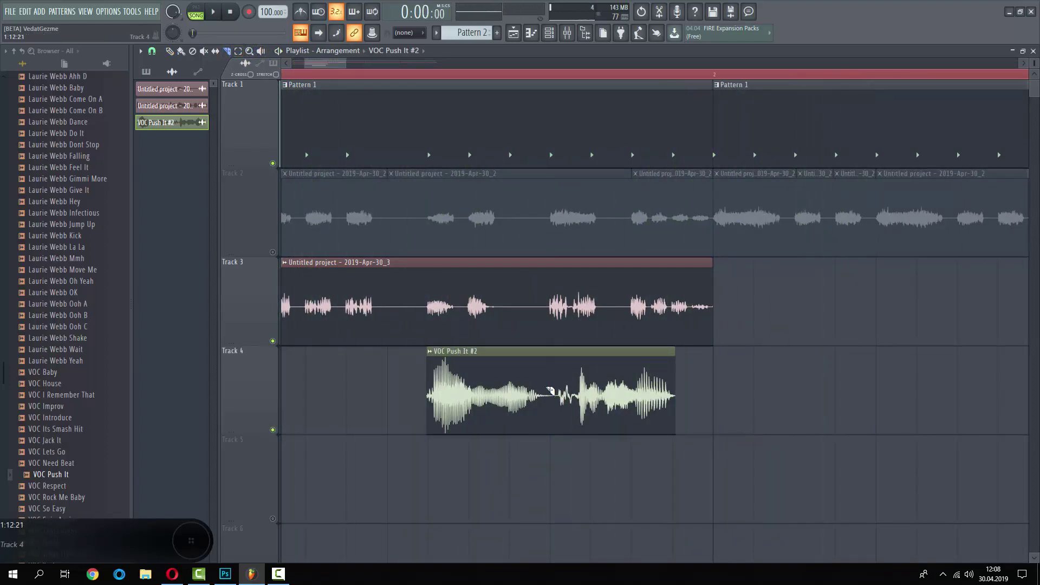
pyautogui.moveTo(546, 392); pyautogui.dragTo(546, 416)
pyautogui.press('Delete')
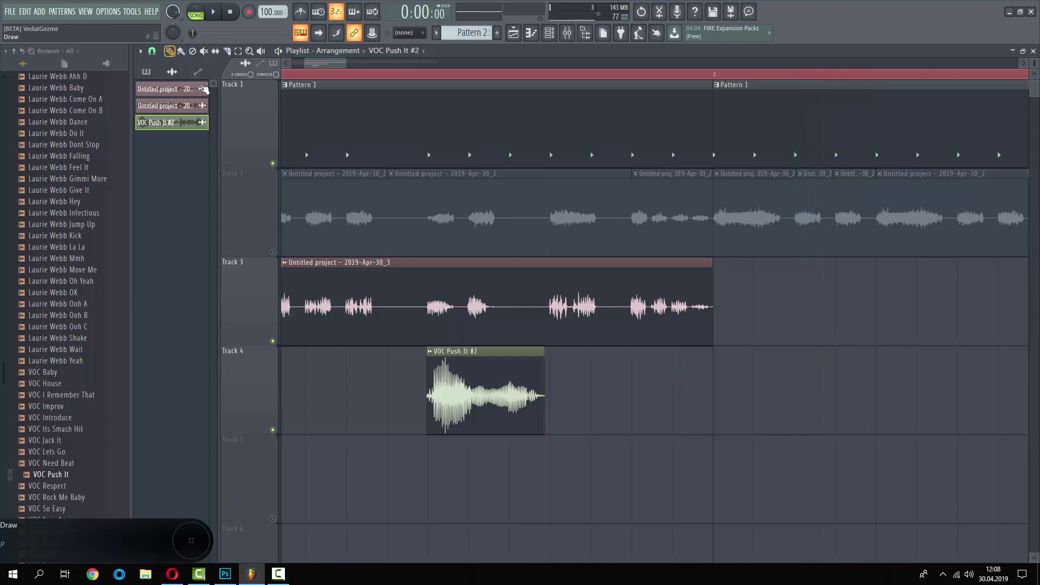
# Route the VOC Push It clip to mixer track 5 (Grv OH 04) and set its channel volume to 75%.
pyautogui.doubleClick(503, 399)
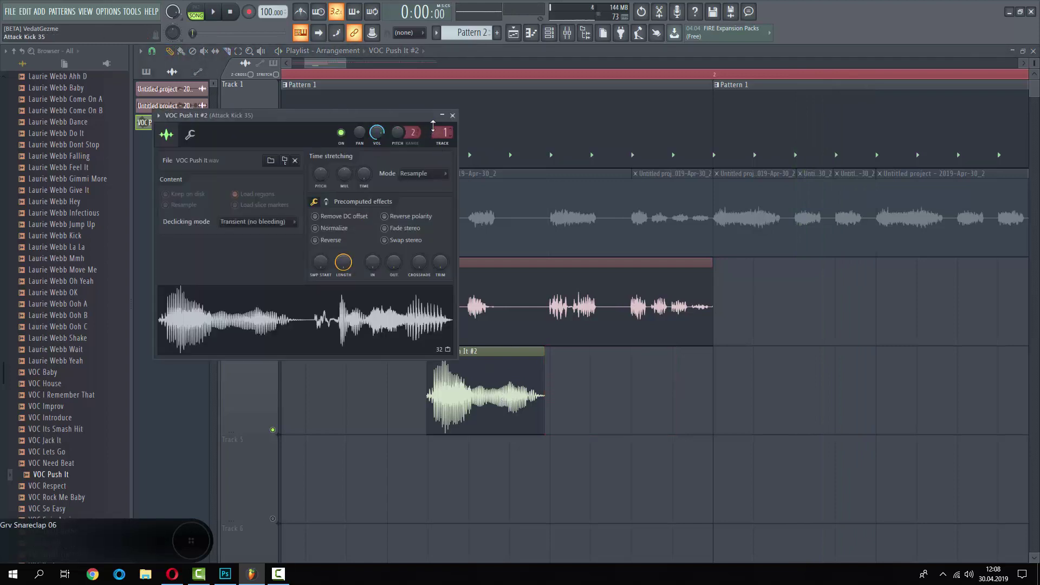
pyautogui.click(569, 38)
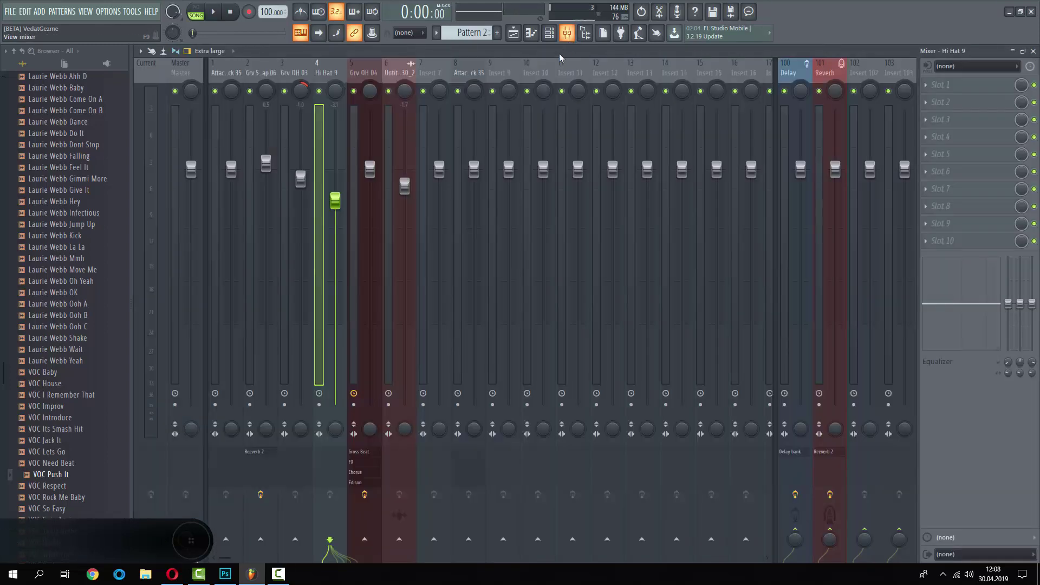
pyautogui.click(567, 33)
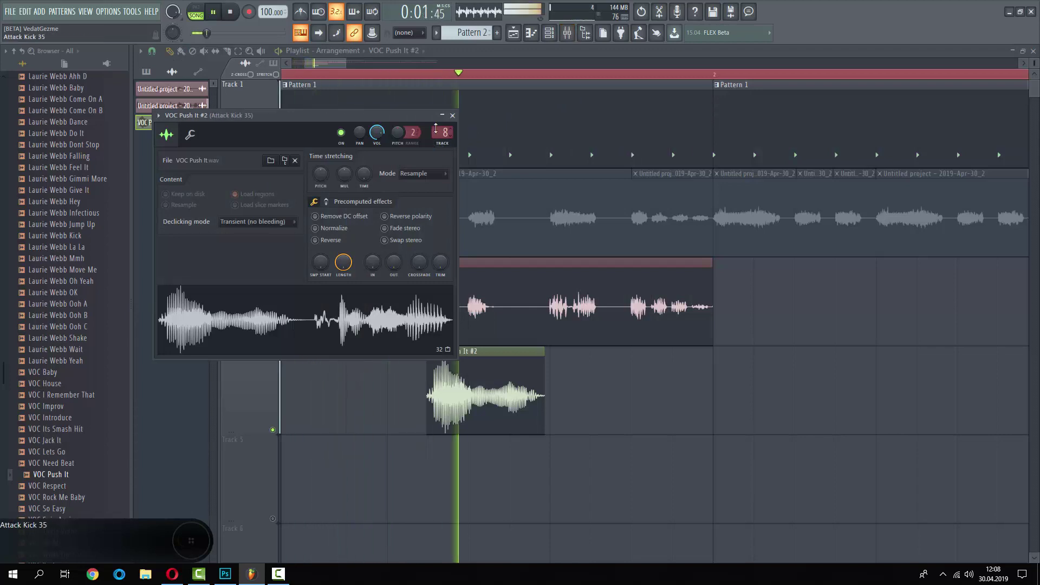
pyautogui.scroll(-1, 435, 128)
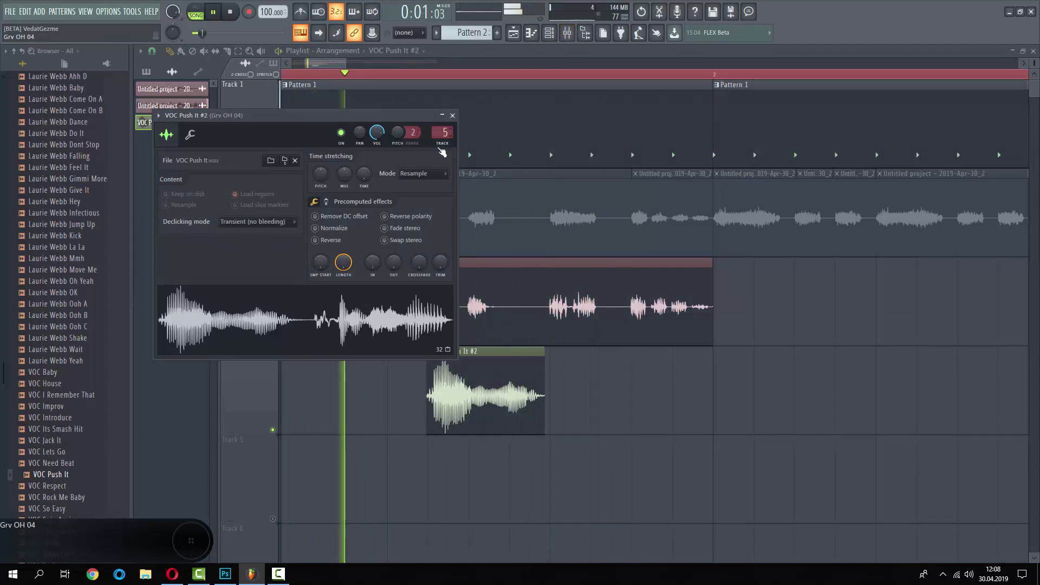
pyautogui.click(452, 116)
pyautogui.doubleClick(467, 374)
pyautogui.press('space')
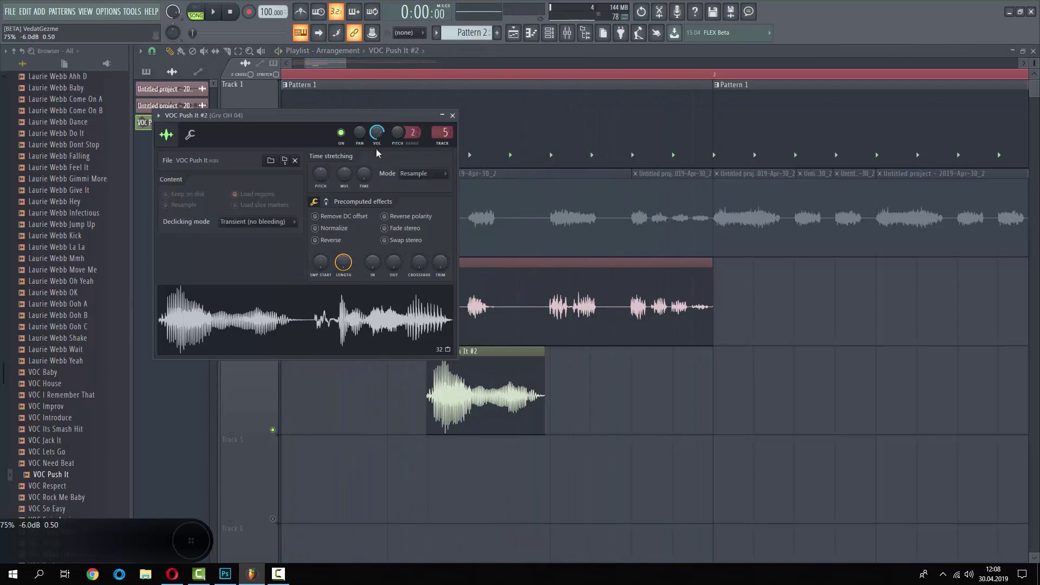
pyautogui.press('space')
# Cut out the part of the Track 3 scratch that overlaps the VOC Push It clip and play the arrangement.
pyautogui.click(397, 176)
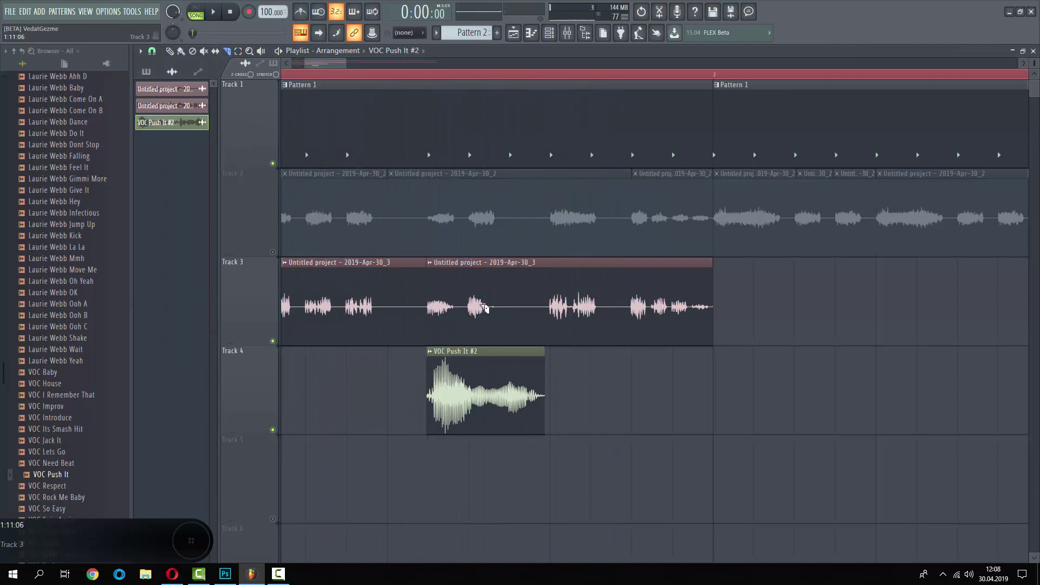
pyautogui.rightClick(527, 306)
pyautogui.press('space')
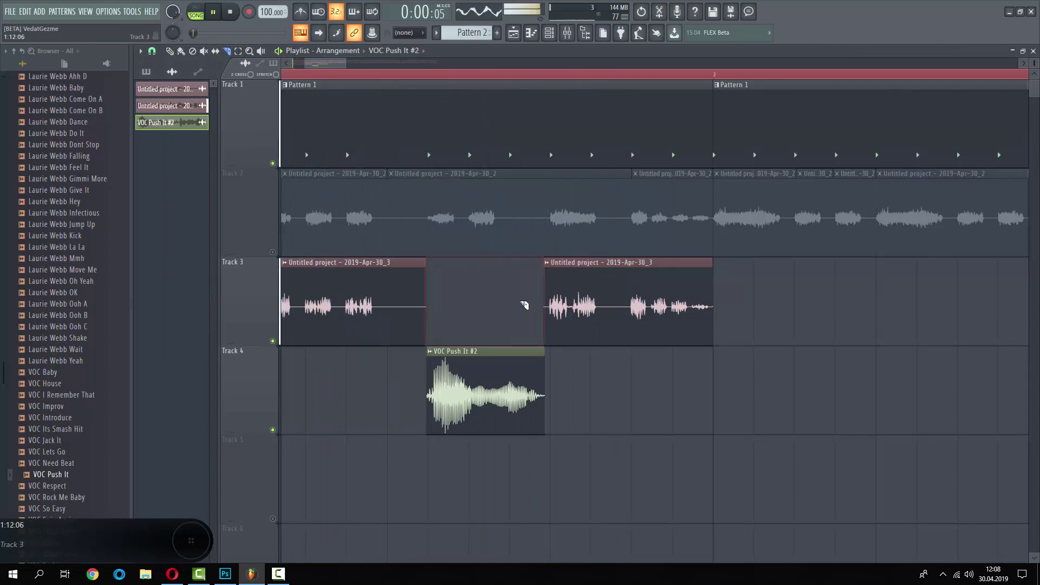
pyautogui.scroll(-7, 525, 305)
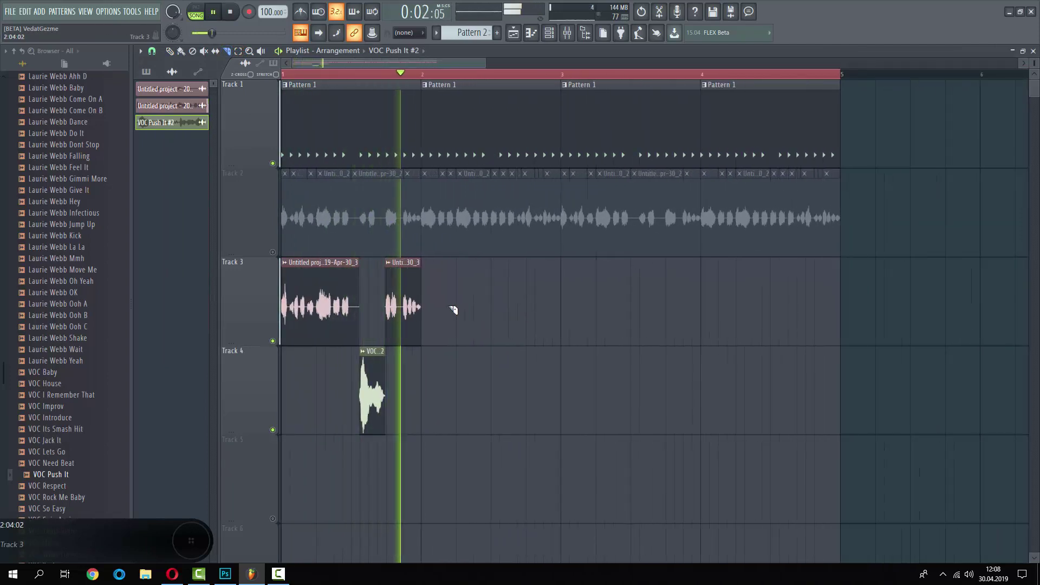
pyautogui.scroll(2, 428, 217)
pyautogui.press('space')
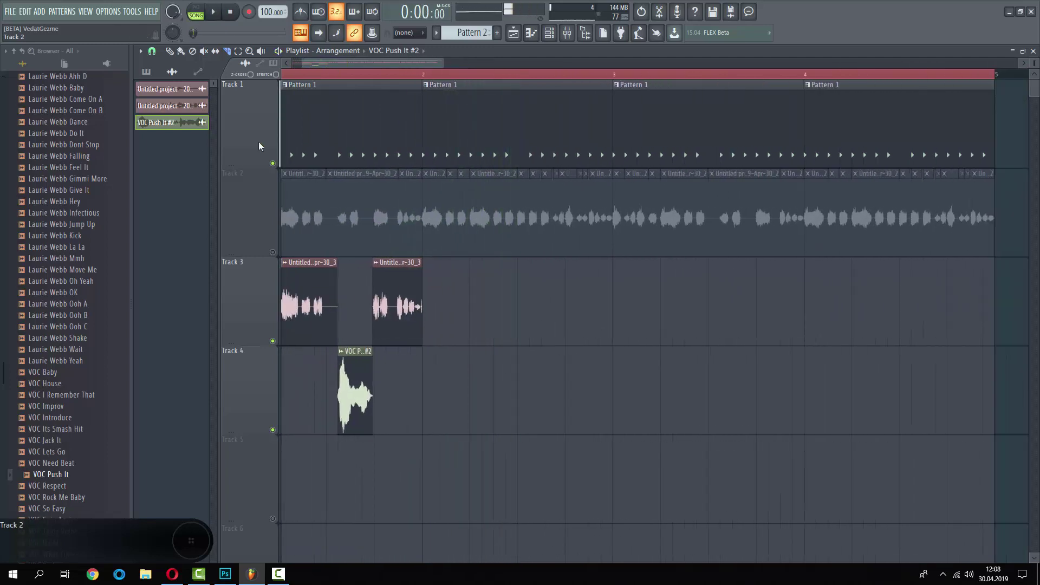
# Add another VOC Push It clip on Track 4 at the start of bar 2 and trim its tail at step 3.
pyautogui.scroll(1, 454, 406)
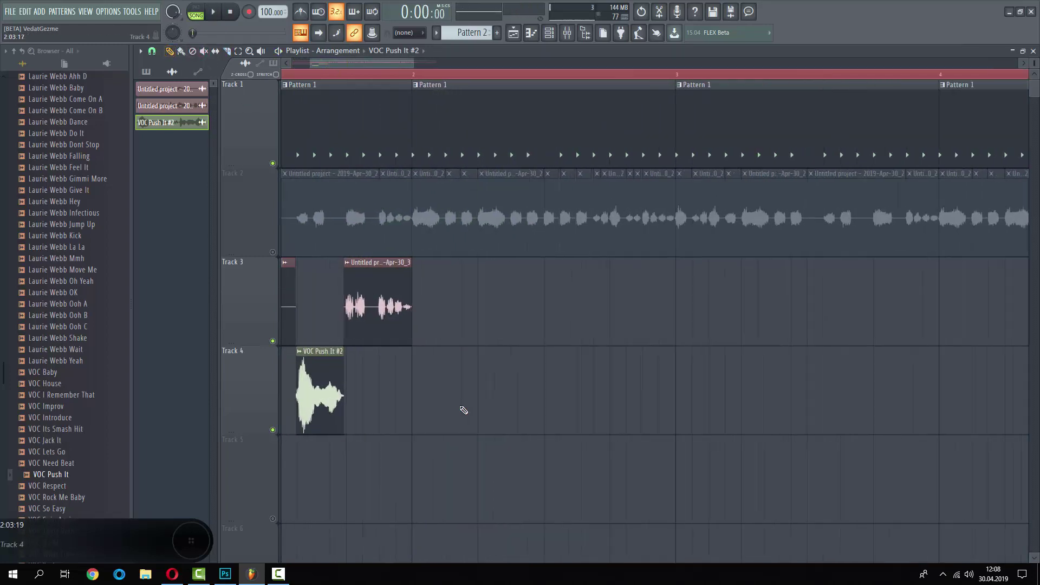
pyautogui.scroll(-1, 462, 409)
pyautogui.scroll(5, 406, 395)
pyautogui.click(516, 390)
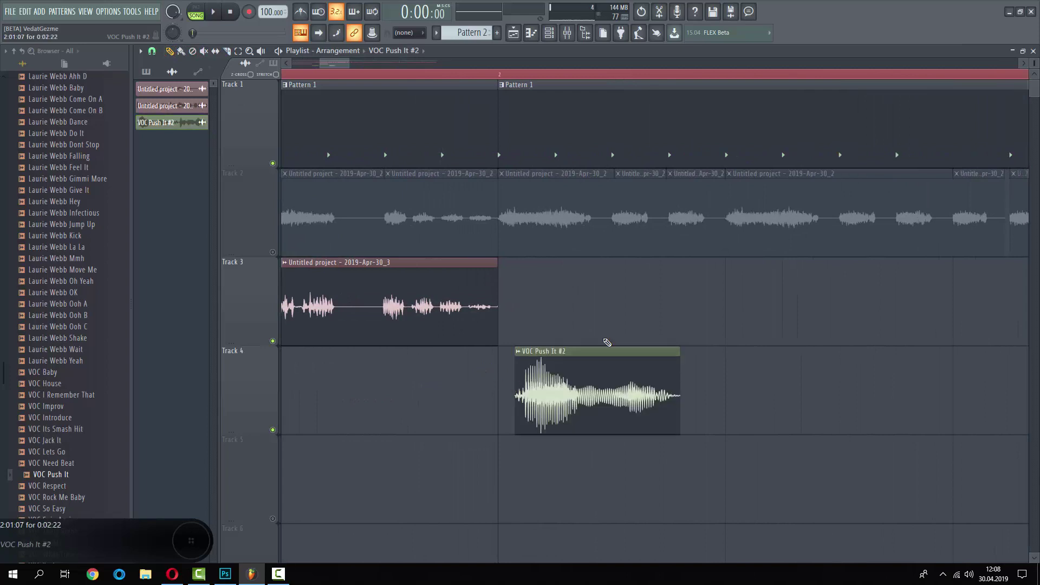
pyautogui.moveTo(576, 363); pyautogui.dragTo(561, 361)
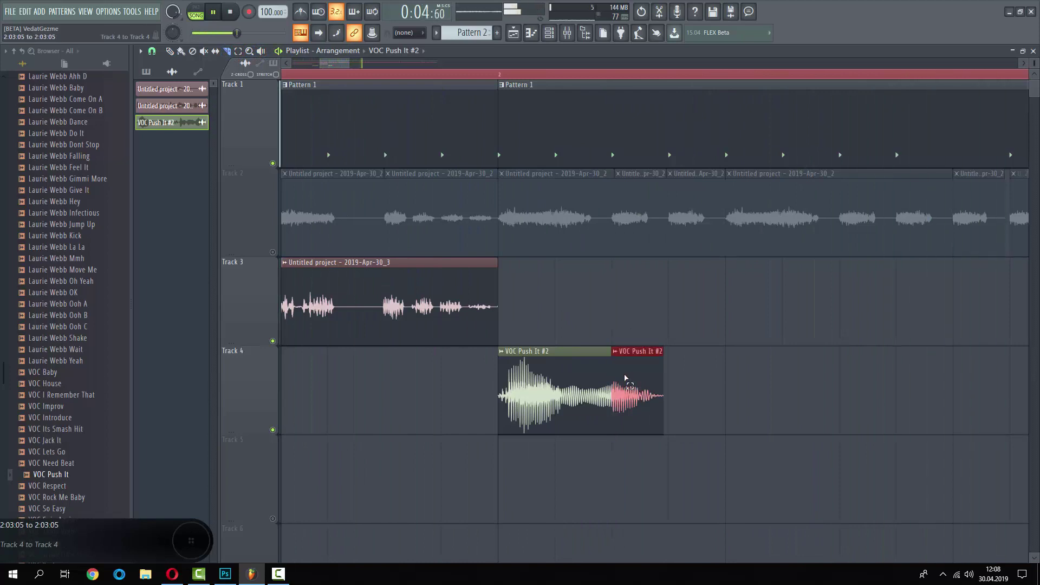
pyautogui.rightClick(626, 379)
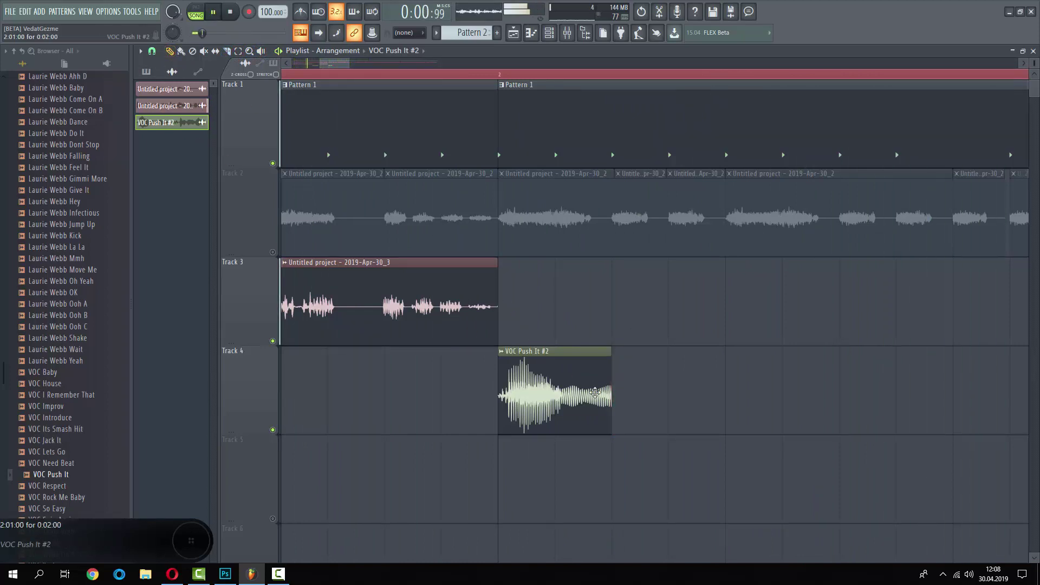
# Move the selected Track 3 scratch slice earlier in bar 2, to about step 5, after the trimmed VOC Push It clip.
pyautogui.click(616, 388)
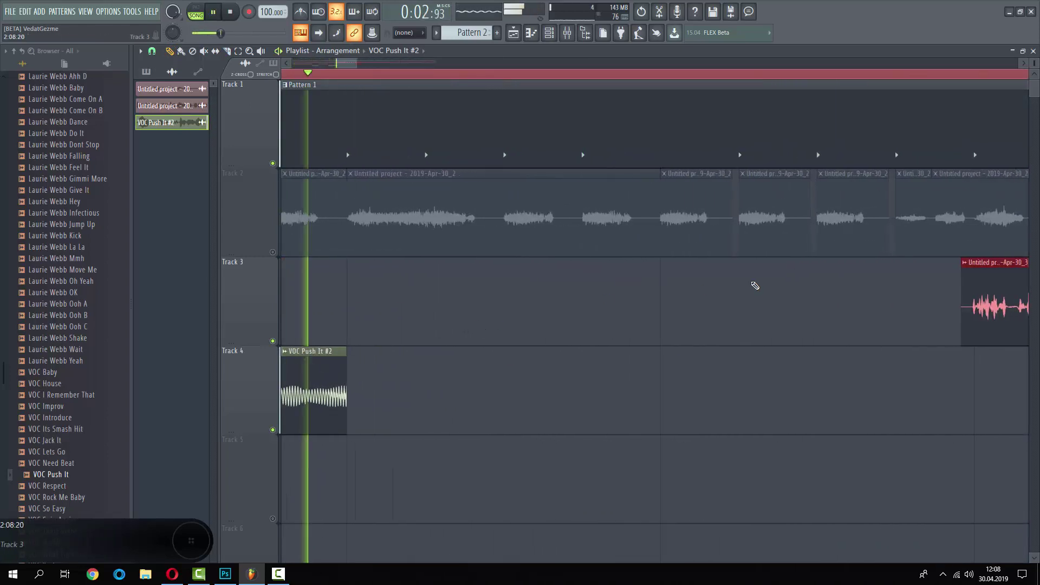
pyautogui.moveTo(1007, 288); pyautogui.dragTo(396, 303)
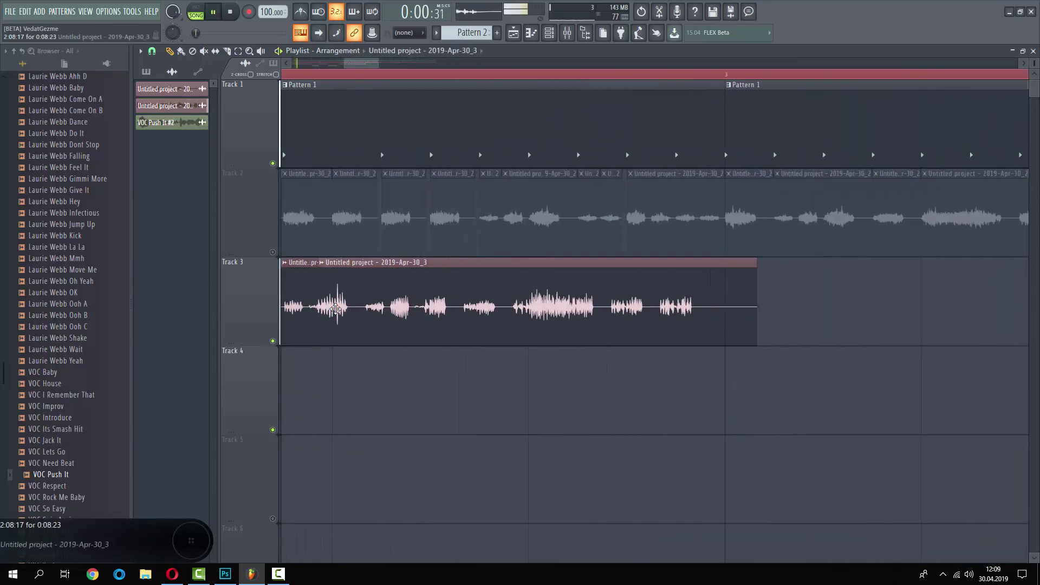
# Move the Track 3 scratch to Track 4 from step 9 of bar 2 and replace its silent tail with a short scratch slice.
pyautogui.moveTo(335, 308); pyautogui.dragTo(307, 430)
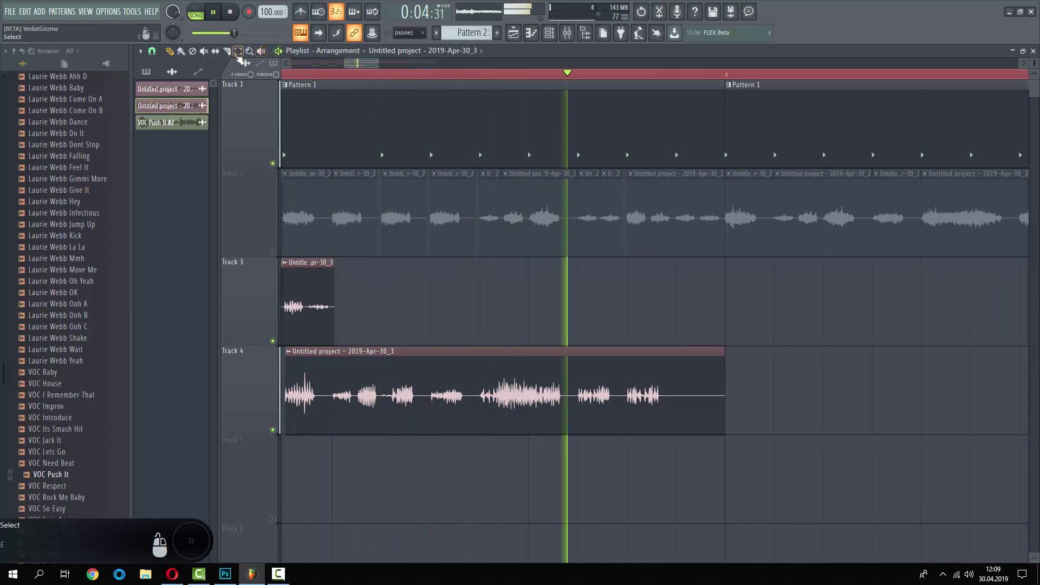
pyautogui.press('space')
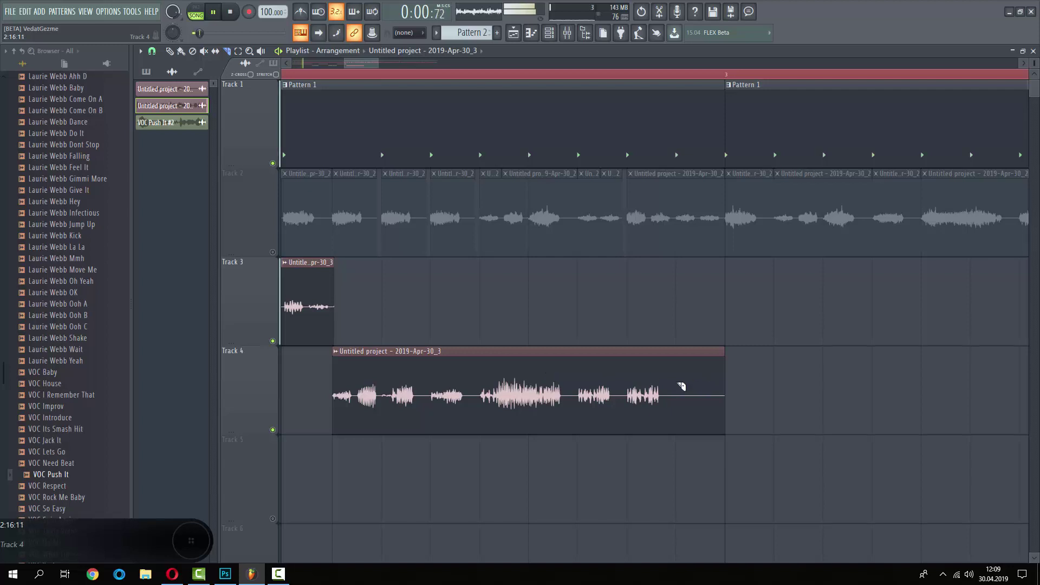
pyautogui.rightClick(684, 397)
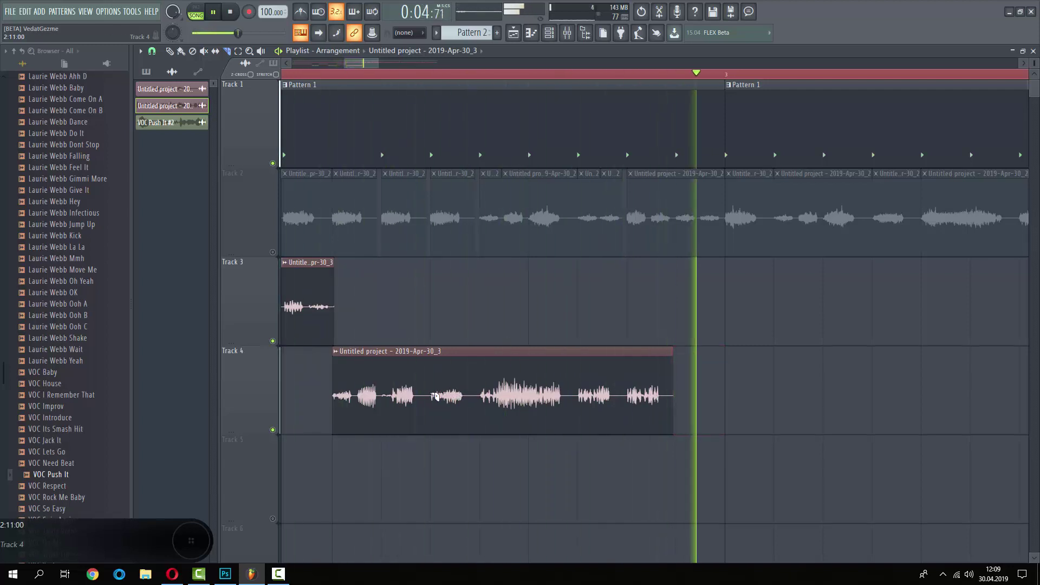
pyautogui.click(474, 395)
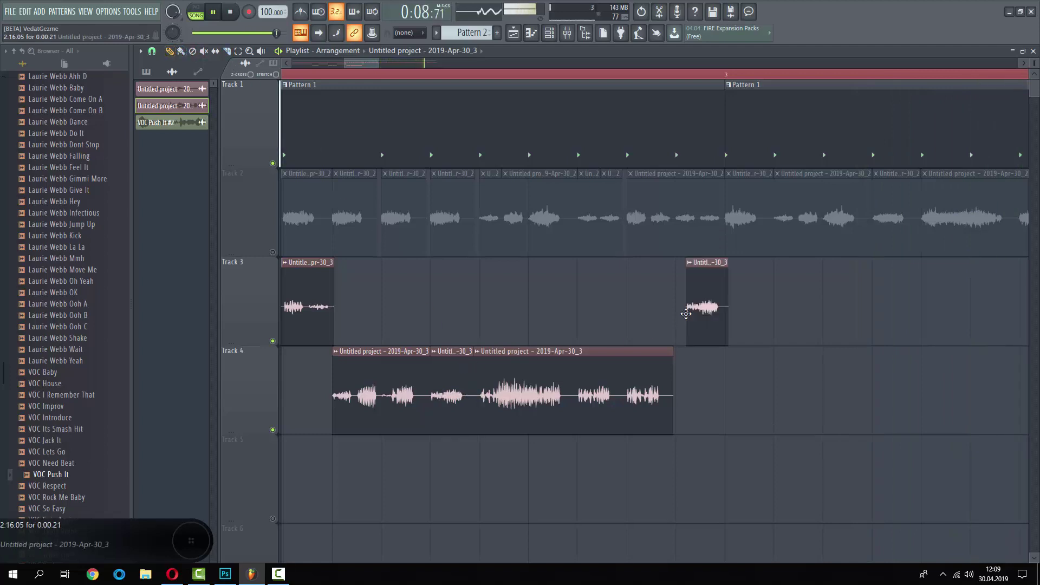
pyautogui.moveTo(702, 297); pyautogui.dragTo(697, 393)
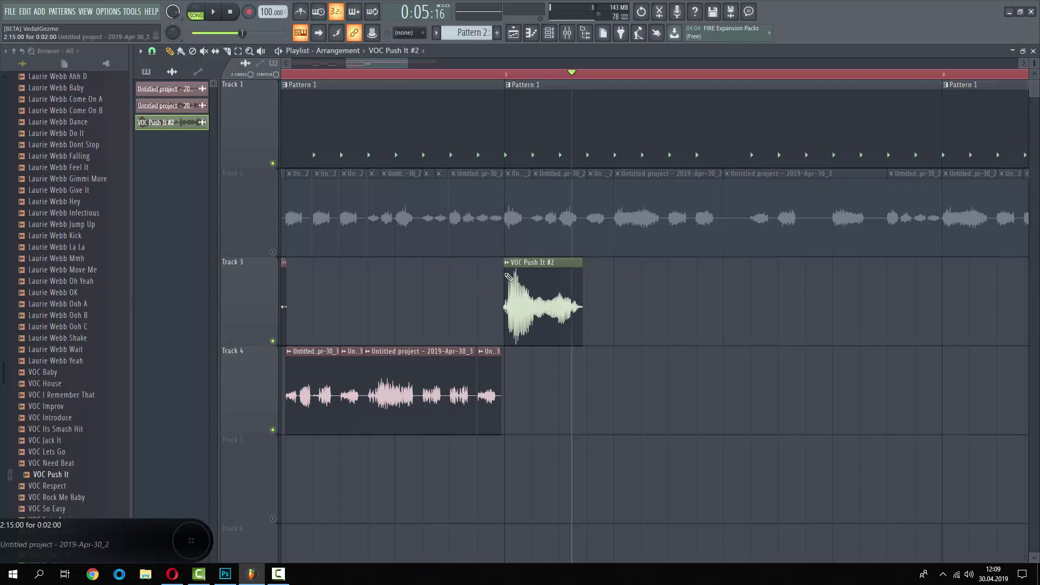
# Place a VOC Push It clip on Track 4 at step 5 of bar 3 and lengthen it to about 7 steps.
pyautogui.press('space')
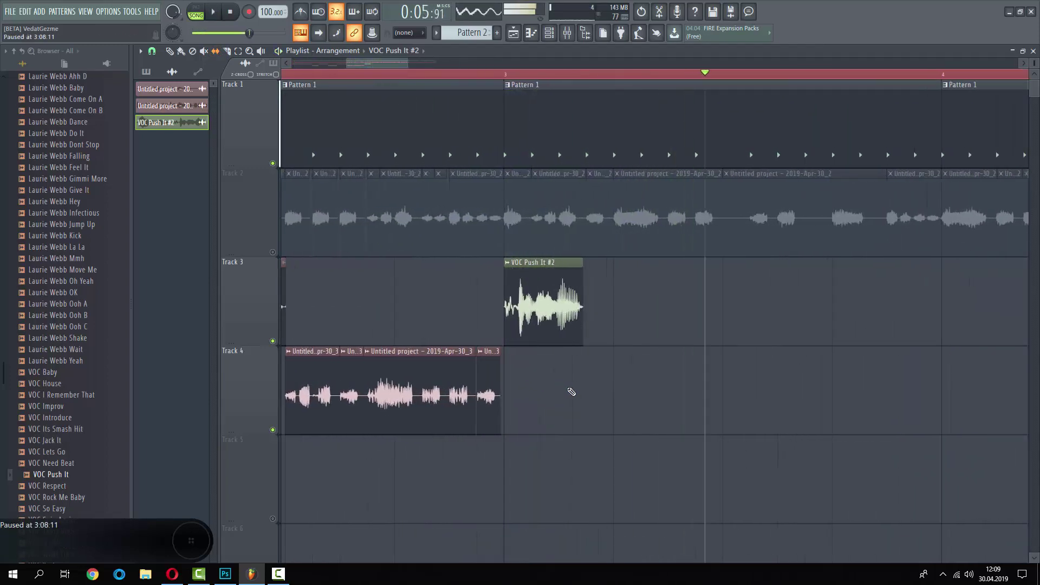
pyautogui.click(572, 387)
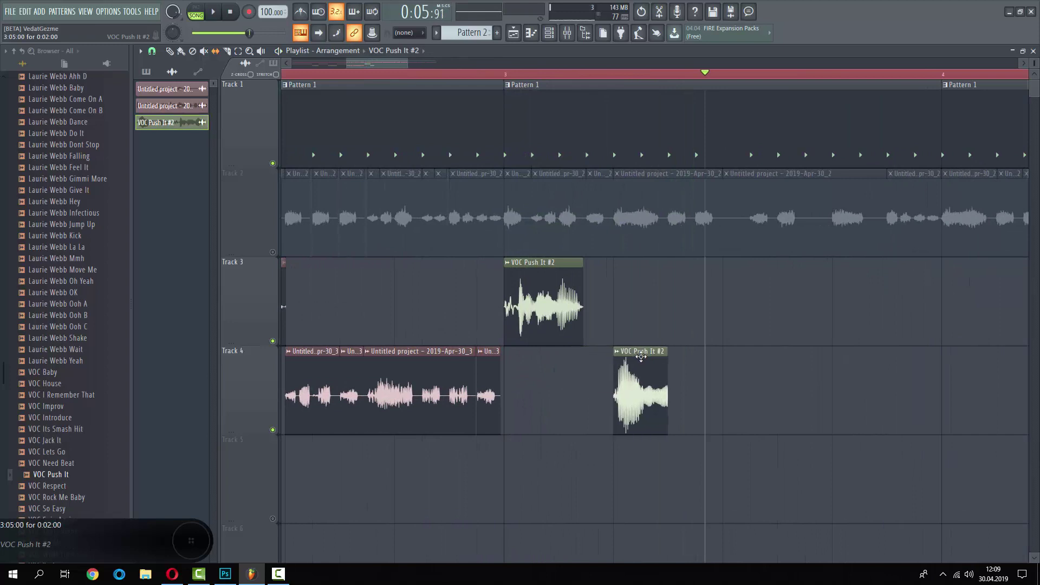
pyautogui.moveTo(660, 355); pyautogui.dragTo(652, 383)
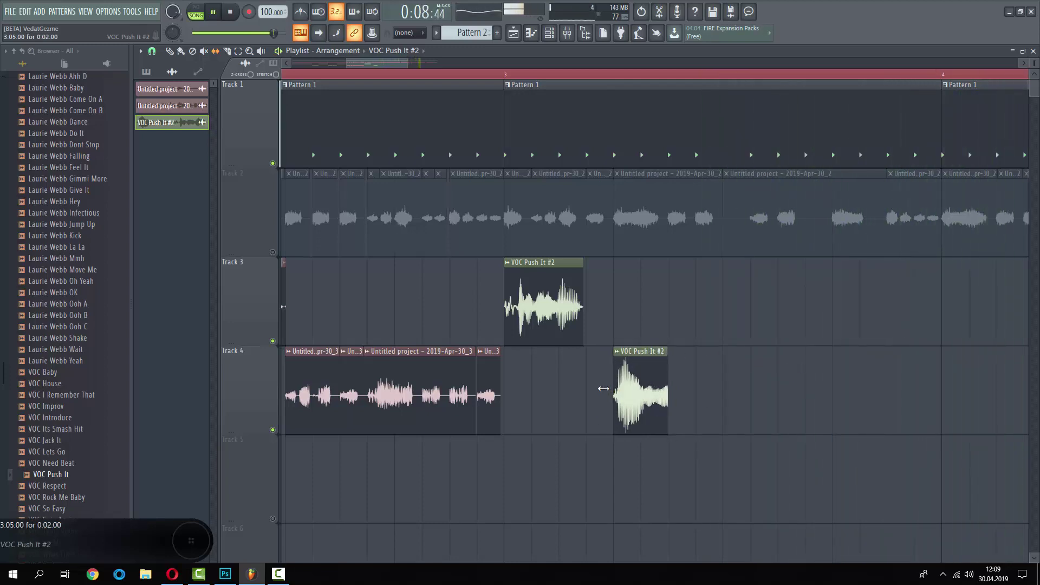
pyautogui.moveTo(604, 388); pyautogui.dragTo(475, 405)
pyautogui.press('space')
pyautogui.moveTo(574, 348); pyautogui.dragTo(710, 340)
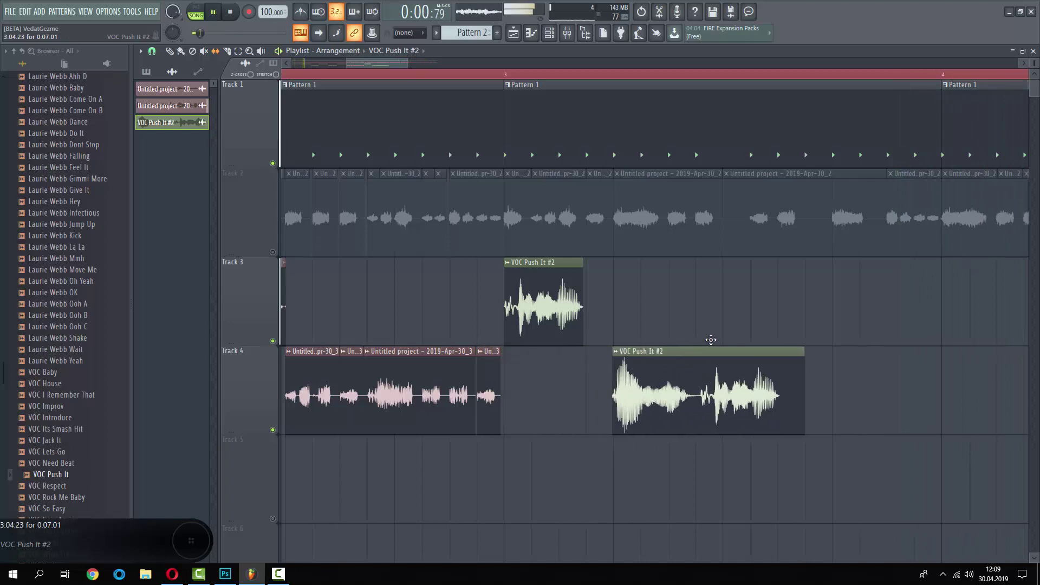
# Slip the audio inside the bar 3 VOC Push It clip on Track 4 to span both vocal phrases, auditioning from just before bar 3.
pyautogui.scroll(-4, 542, 360)
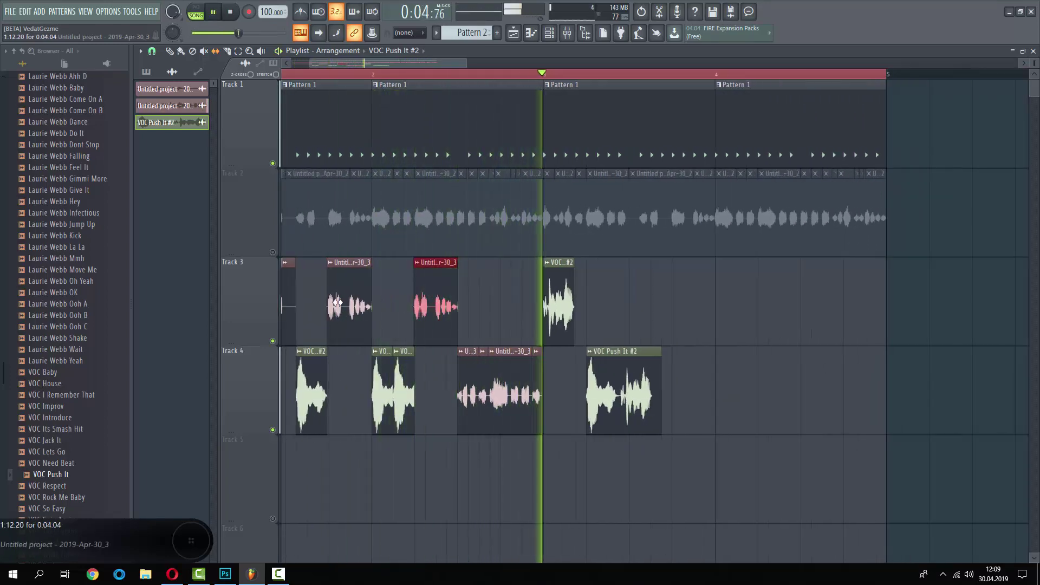
pyautogui.scroll(4, 334, 192)
pyautogui.press('space')
pyautogui.scroll(-4, 799, 381)
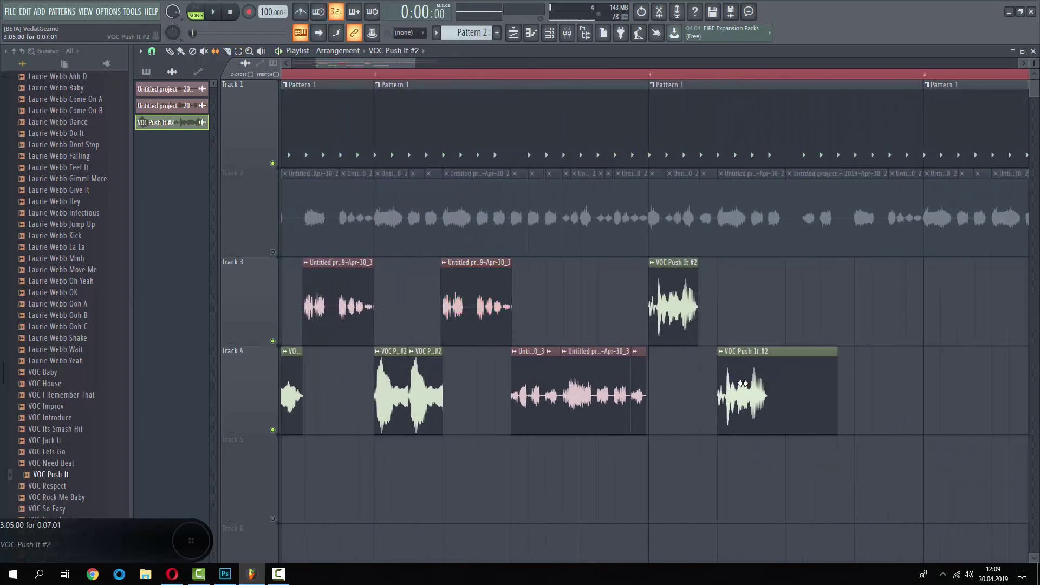
pyautogui.click(648, 77)
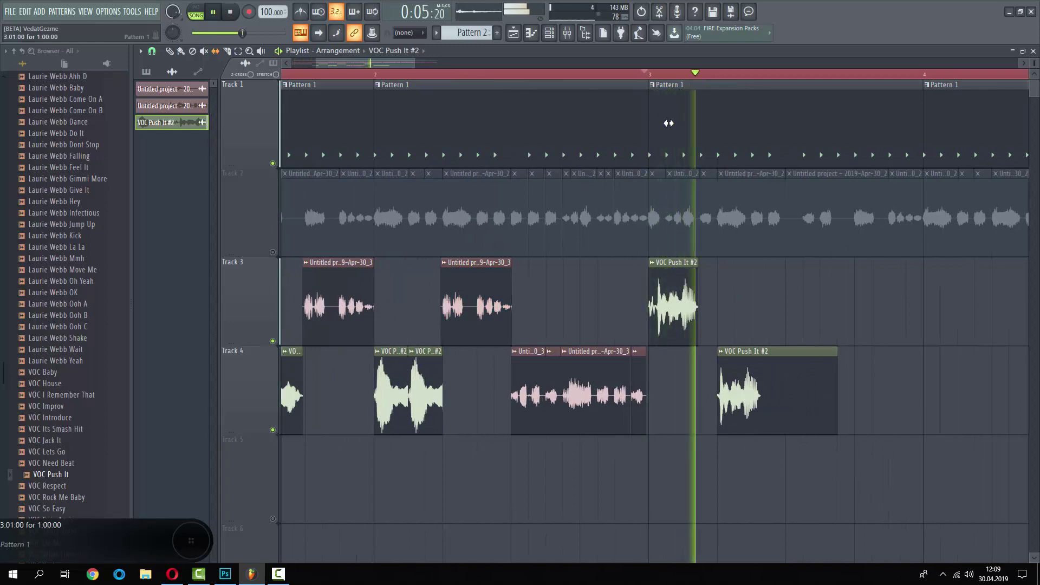
pyautogui.scroll(2, 696, 307)
pyautogui.press('space')
pyautogui.press('space')
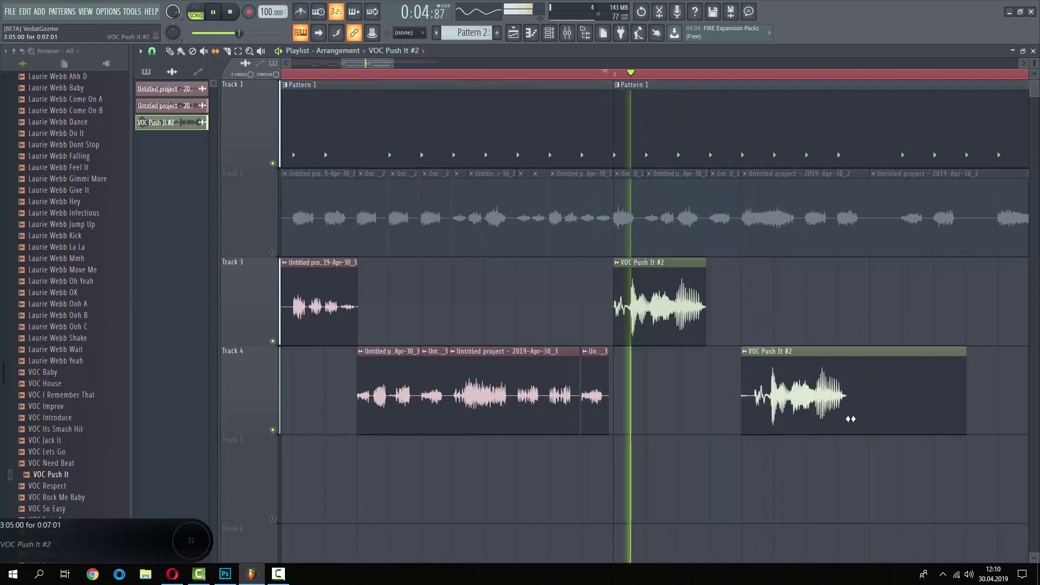
pyautogui.moveTo(850, 419)
pyautogui.mouseDown()
pyautogui.moveTo(879, 417)
pyautogui.moveTo(933, 386)
pyautogui.mouseUp()
pyautogui.press('space')
pyautogui.press('space')
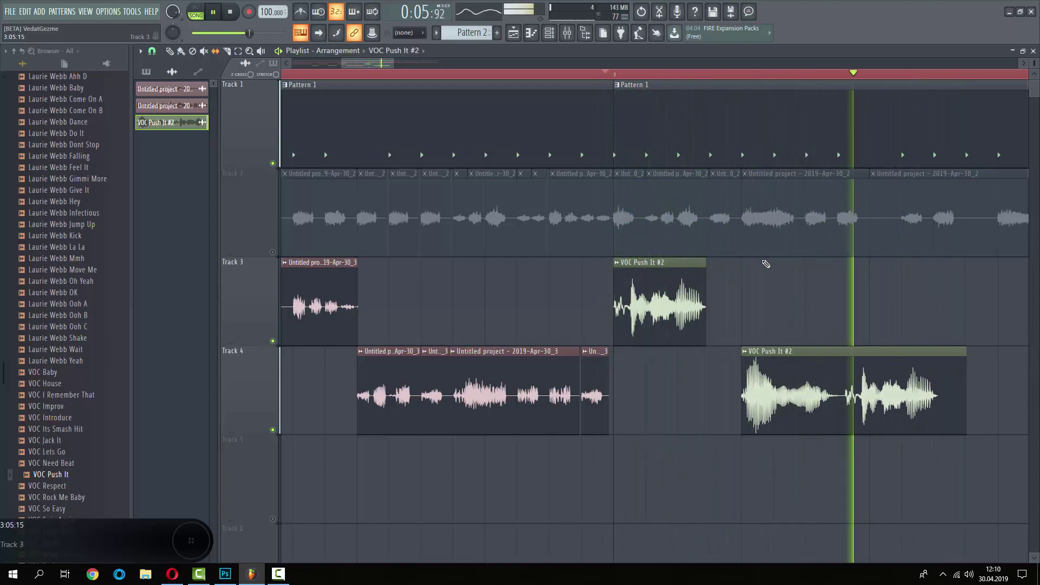
pyautogui.press('space')
# Slice the lengthened VOC Push It clip between its two vocal phrases and move the second part slightly later, to about 3:08:13.
pyautogui.click(226, 51)
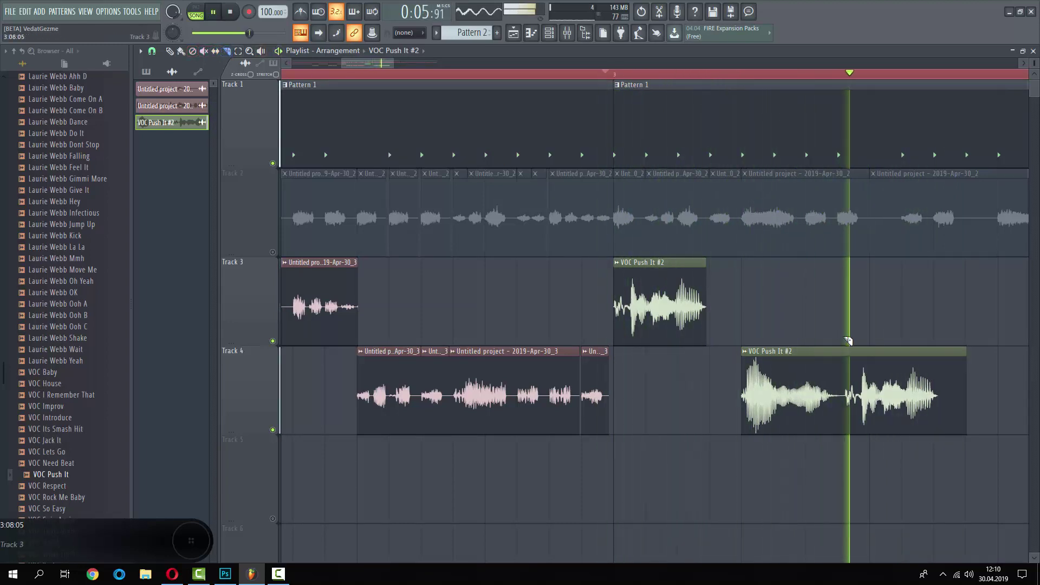
pyautogui.moveTo(846, 343); pyautogui.dragTo(847, 437)
pyautogui.press('space')
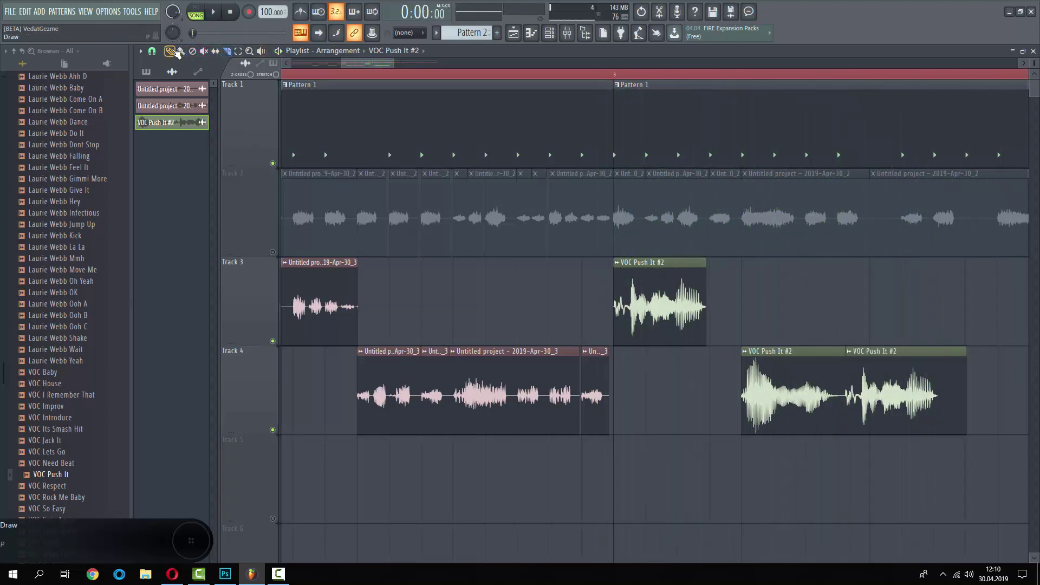
pyautogui.moveTo(909, 374); pyautogui.dragTo(921, 370)
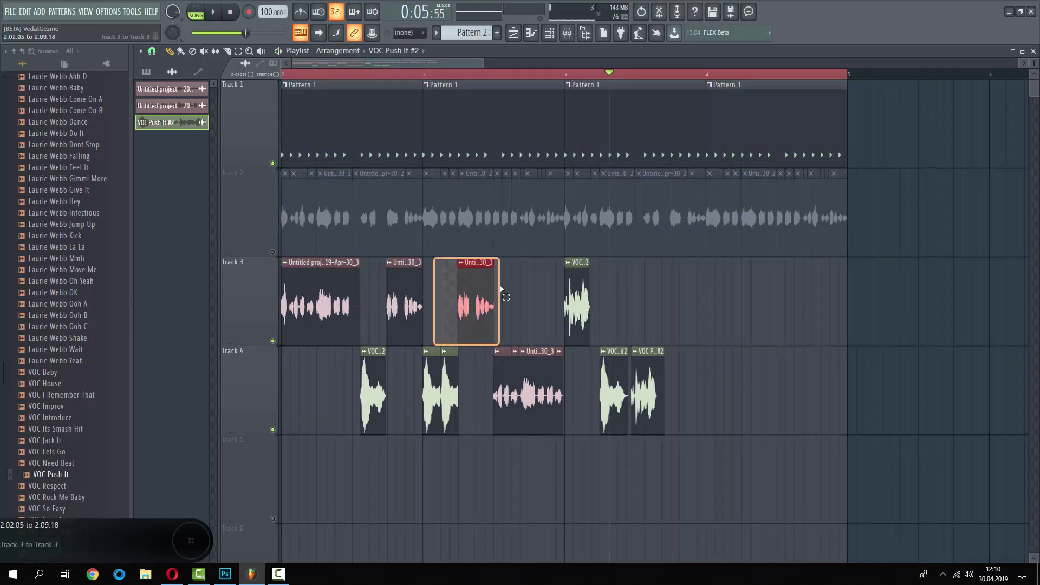
# Copy the VOC Push It and scratch clips from late bar 1 through bar 2 and paste them from about step 10 of bar 3.
pyautogui.moveTo(501, 292); pyautogui.dragTo(501, 294)
pyautogui.moveTo(530, 461); pyautogui.dragTo(360, 304)
pyautogui.scroll(4, 754, 378)
pyautogui.scroll(3, 754, 378)
pyautogui.hotkey('ctrl', 'v')
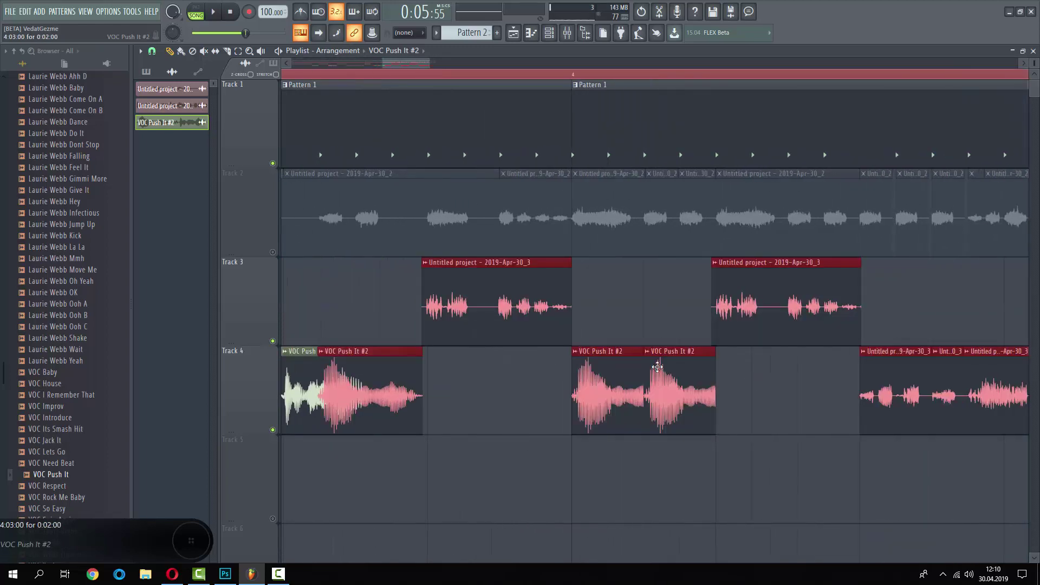
# Move the pasted clips three steps later, with the first VOC Push It clip starting at step 13 of bar 3.
pyautogui.scroll(-1, 572, 356)
pyautogui.press('space')
pyautogui.moveTo(494, 263); pyautogui.dragTo(585, 260)
pyautogui.scroll(-1, 576, 296)
pyautogui.scroll(-3, 575, 296)
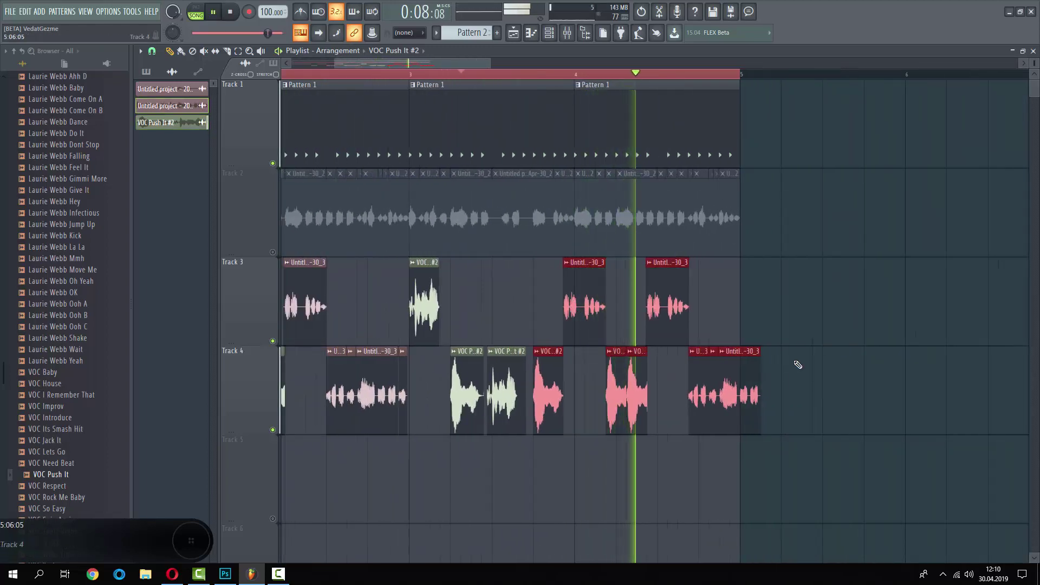
# Slice the last Track 4 scratch just before bar 5 and delete the part that overhangs the pattern's end.
pyautogui.scroll(5, 720, 372)
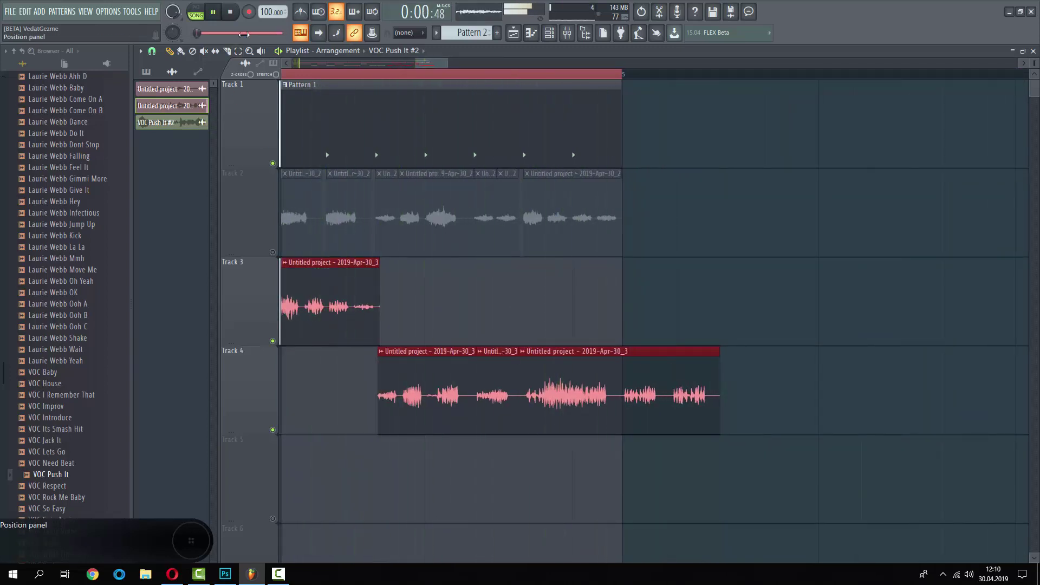
pyautogui.click(614, 382)
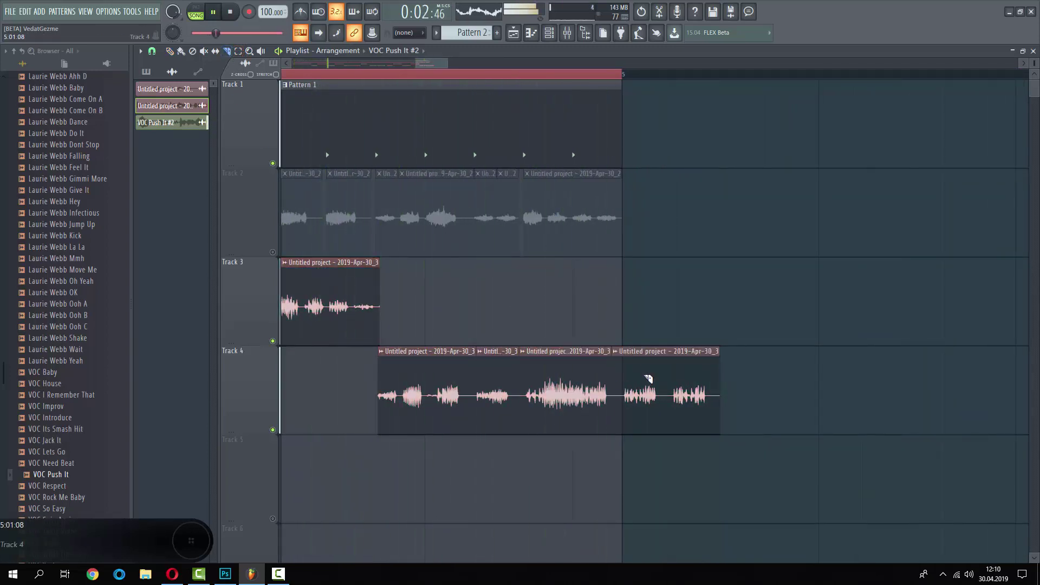
pyautogui.rightClick(648, 378)
pyautogui.scroll(-4, 648, 378)
pyautogui.scroll(-3, 687, 362)
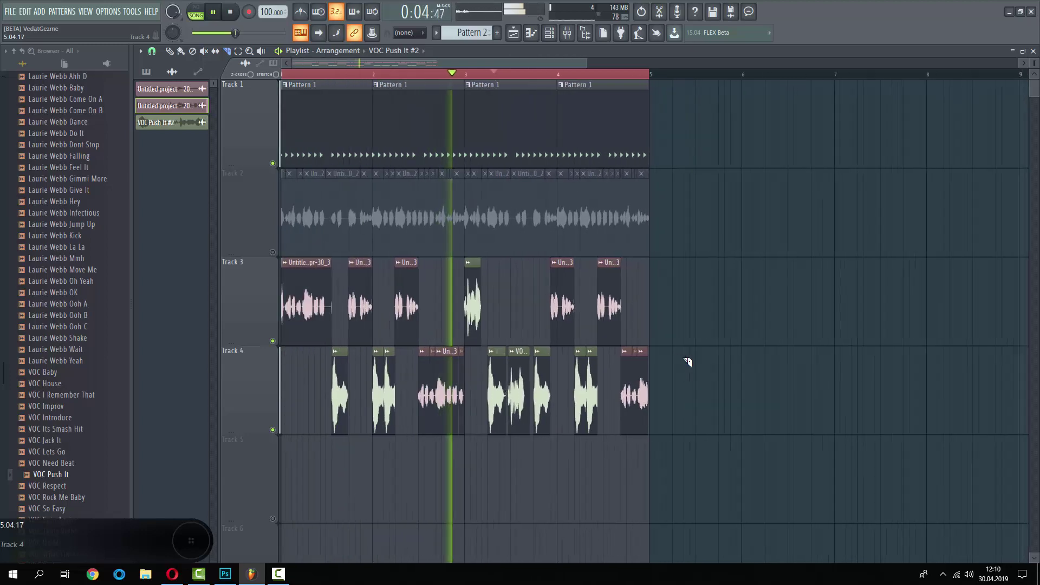
# Slice the bar 1 scratch on Track 3 and copy its last part to step 9 of bar 3, removing the overlapping VOC Push It slice.
pyautogui.moveTo(679, 303); pyautogui.dragTo(249, 294)
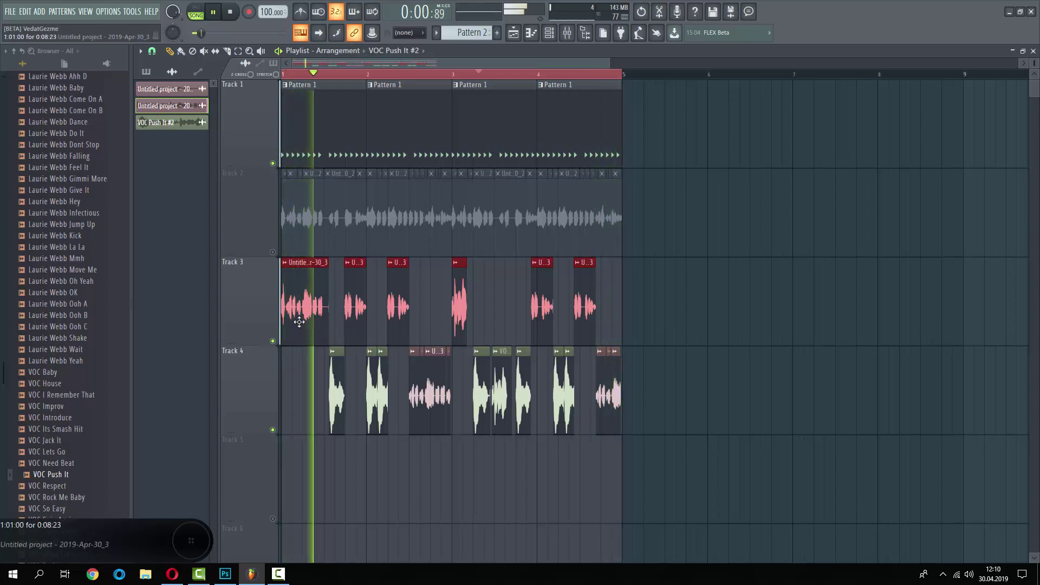
pyautogui.scroll(4, 299, 322)
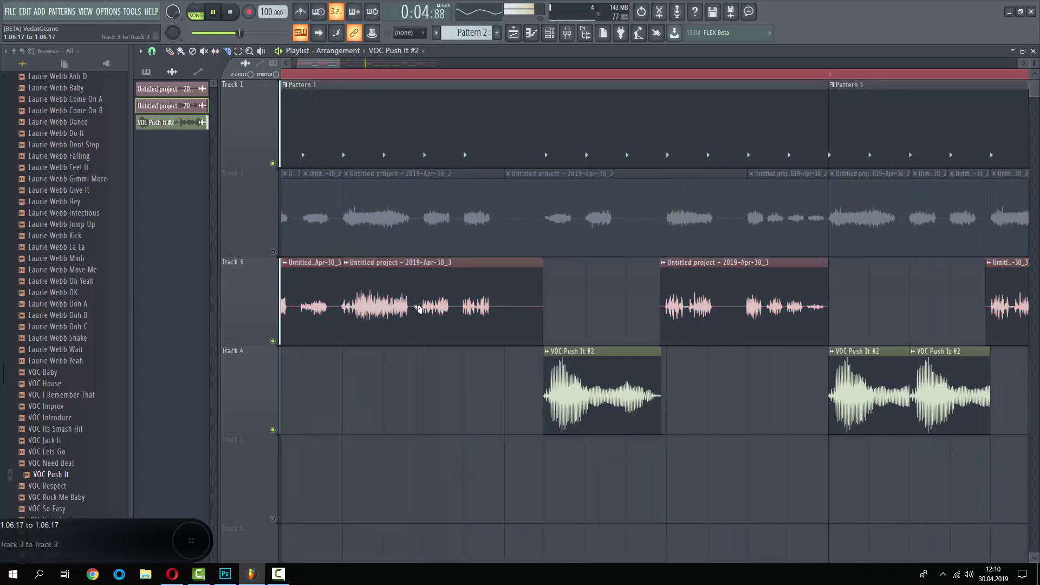
pyautogui.scroll(-6, 347, 308)
pyautogui.scroll(6, 547, 342)
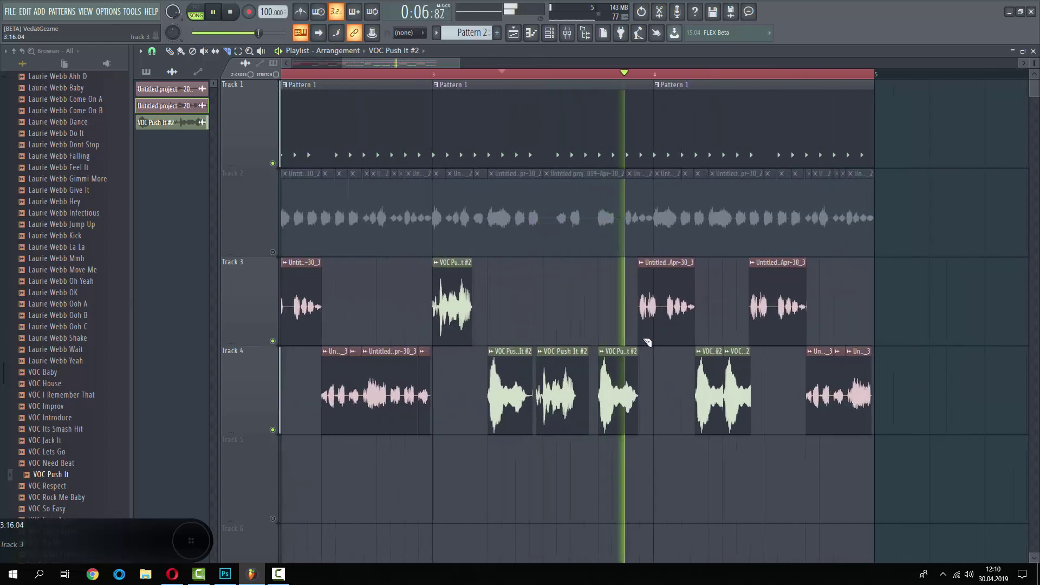
pyautogui.hotkey('ctrl', 'v')
pyautogui.scroll(-2, 574, 339)
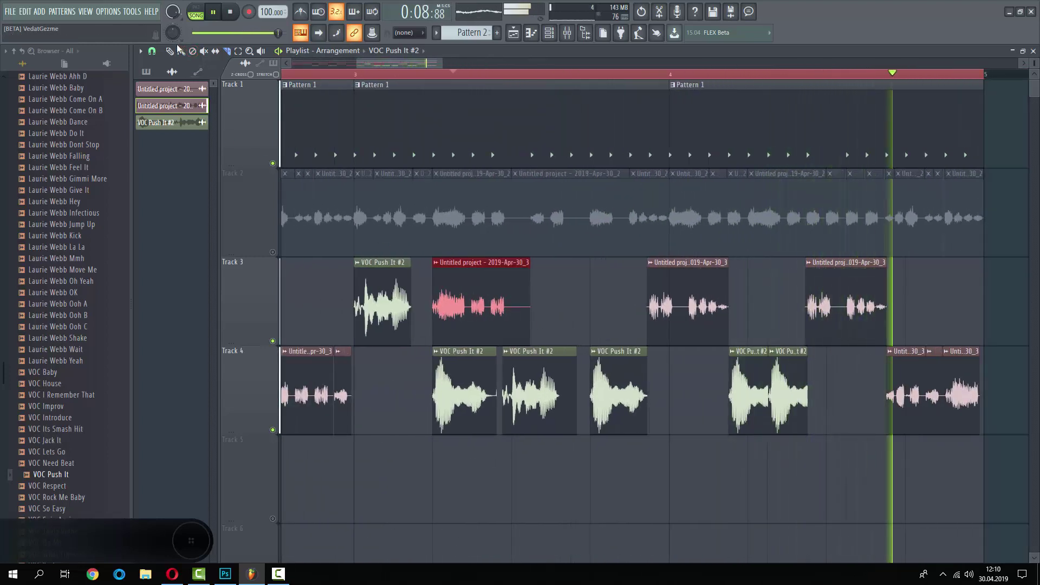
pyautogui.scroll(2, 578, 284)
pyautogui.moveTo(578, 284); pyautogui.dragTo(681, 278)
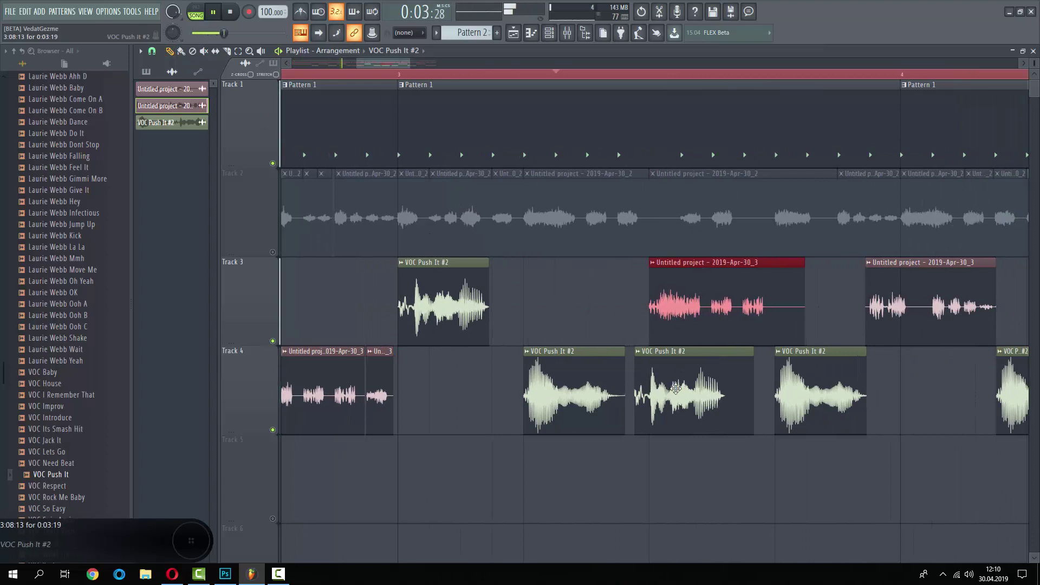
pyautogui.scroll(-5, 676, 388)
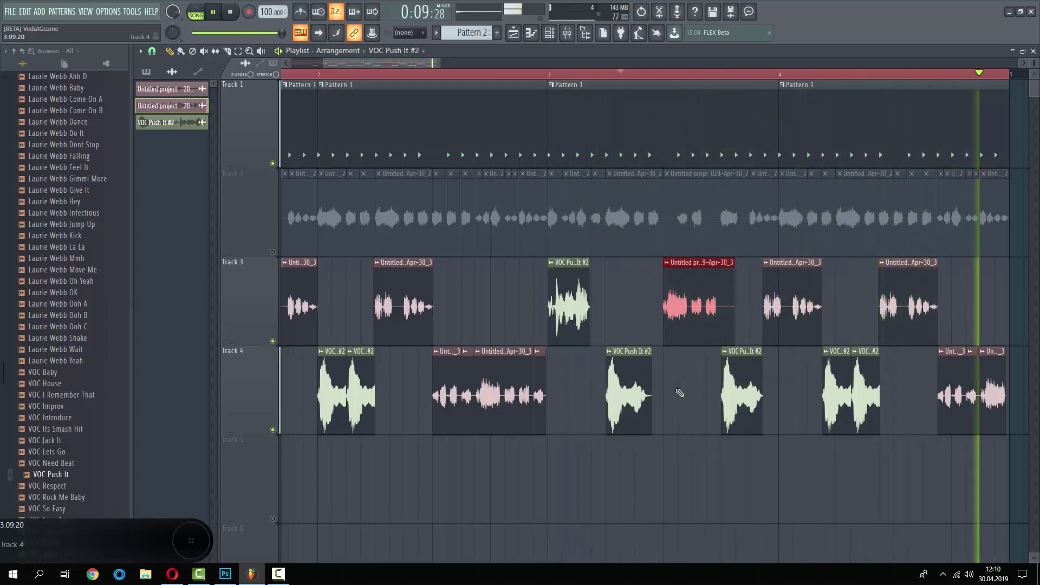
# Replace the scratch slice on Track 3 in bar 3 with a copy of the bar 1 slice, placed at about step 9.
pyautogui.scroll(-6, 423, 383)
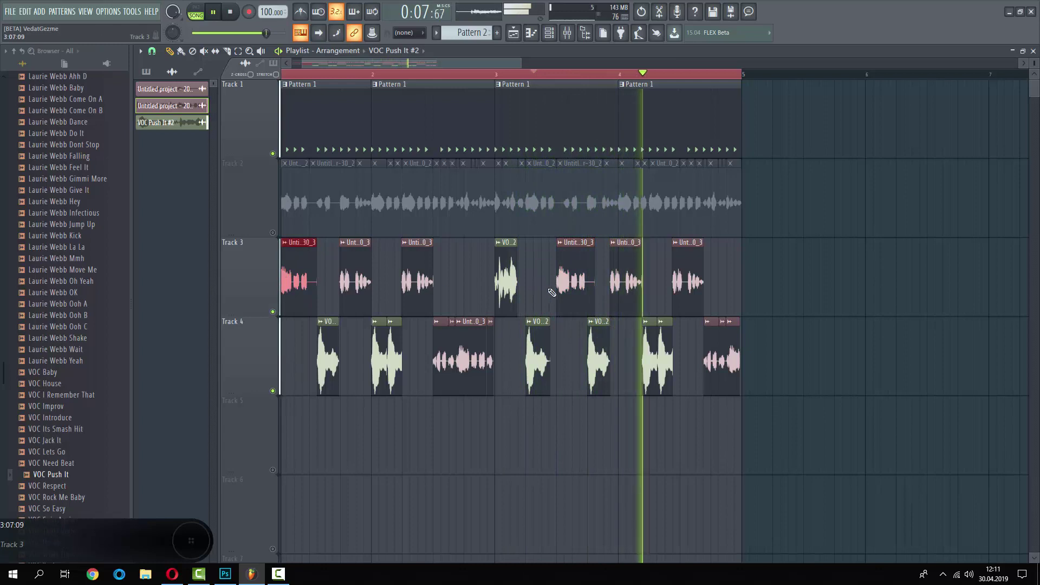
pyautogui.press('space')
pyautogui.scroll(5, 558, 288)
pyautogui.hotkey('ctrl', 'v')
pyautogui.press('space')
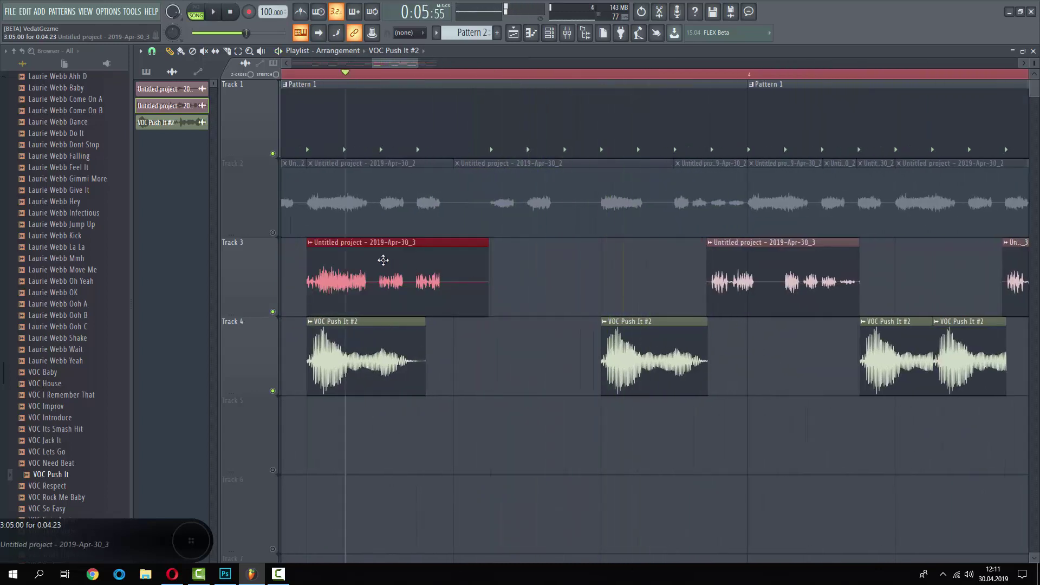
pyautogui.press('space')
pyautogui.moveTo(383, 260); pyautogui.dragTo(531, 256)
pyautogui.press('space')
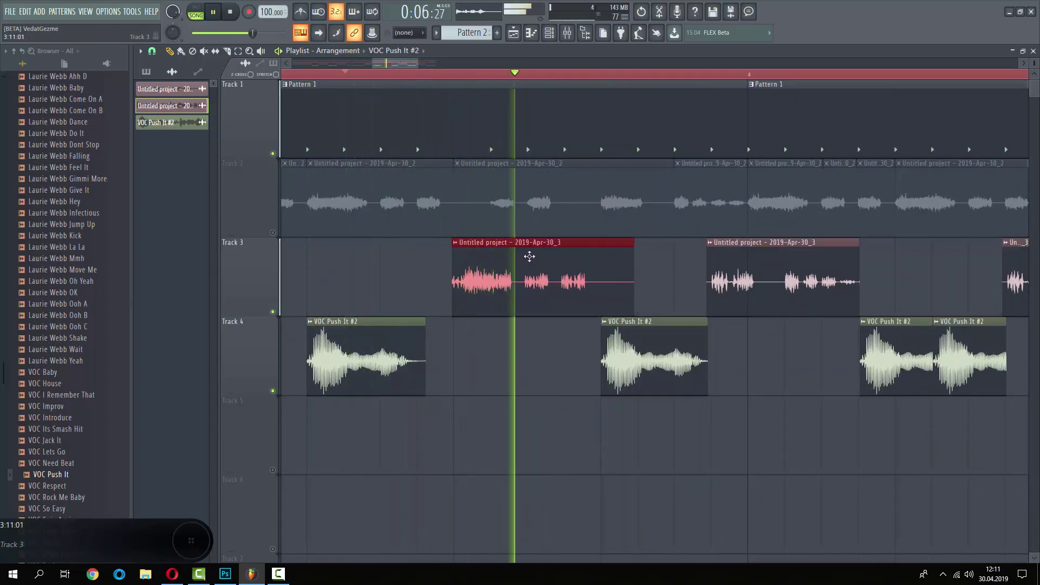
# Listen to the arrangement across the four bars and open the mixer.
pyautogui.scroll(-5, 530, 259)
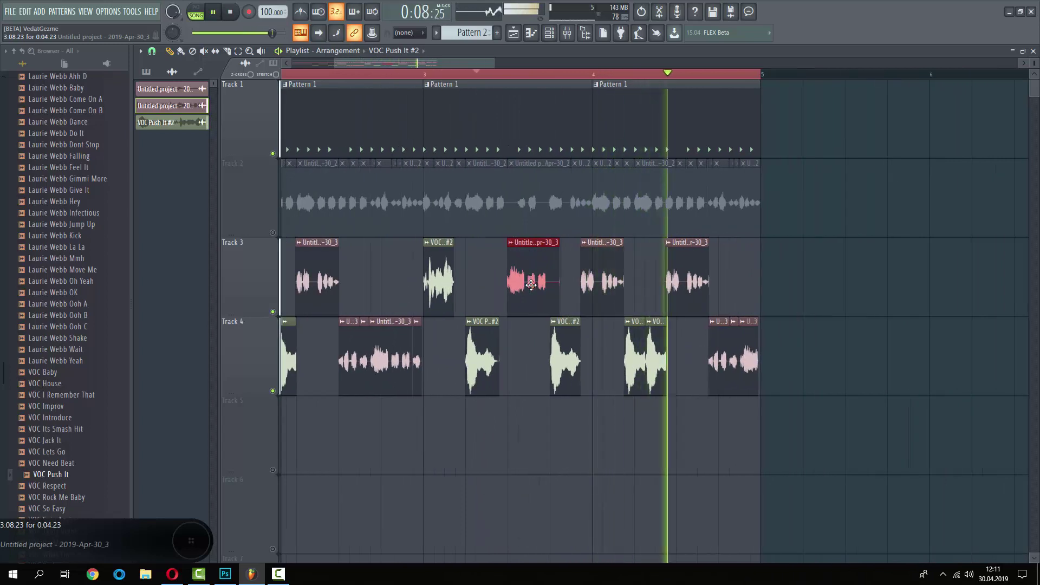
pyautogui.scroll(-3, 534, 279)
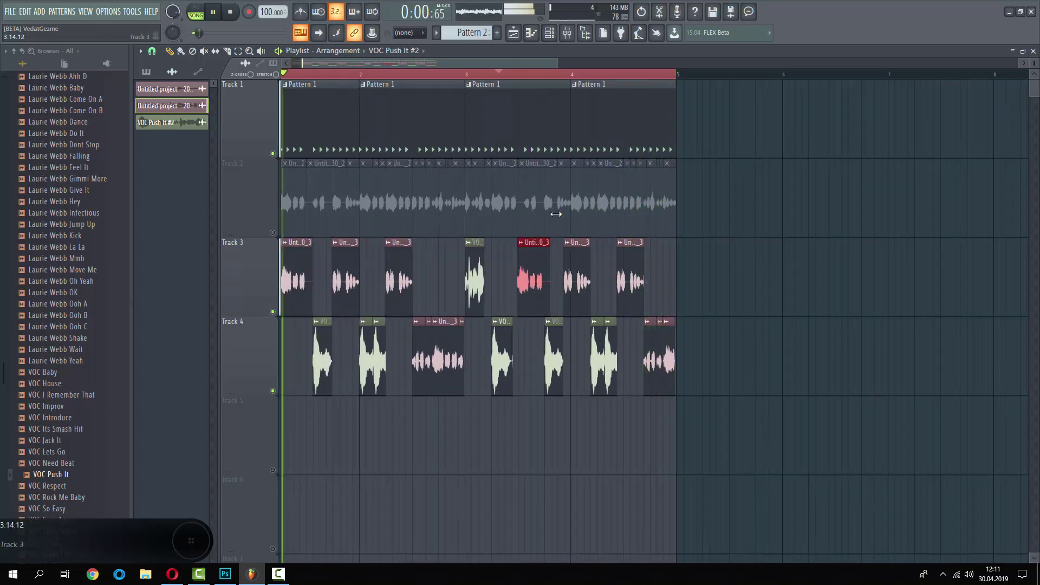
pyautogui.press('space')
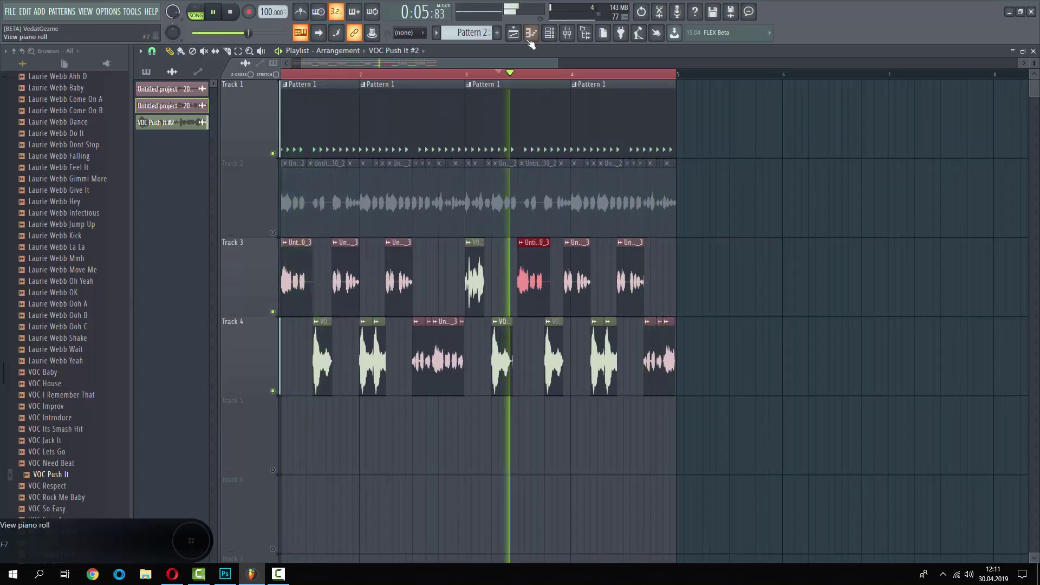
pyautogui.click(567, 32)
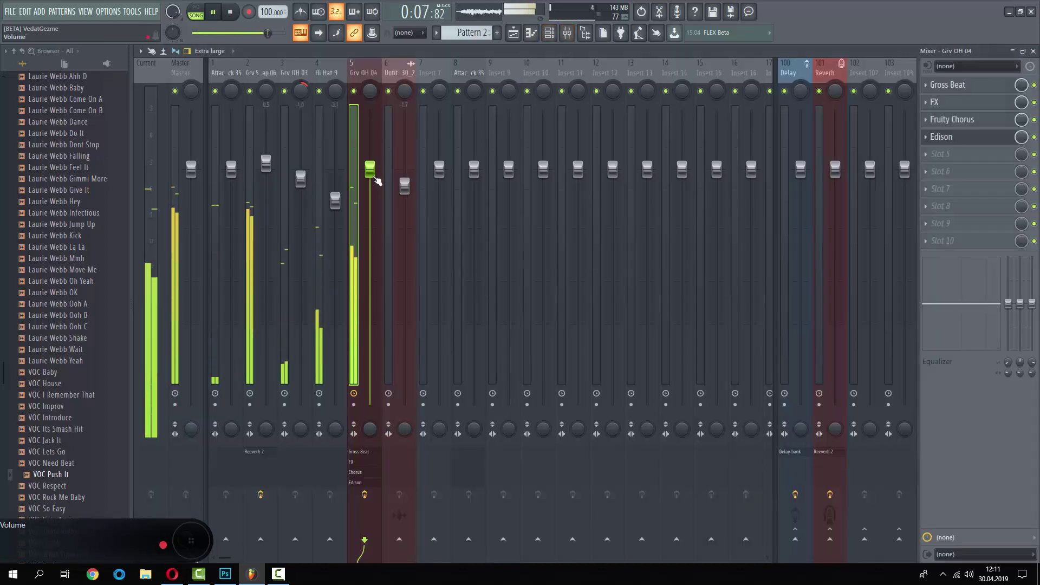
# Lower the Grv OH 04 mixer track's volume to about -2.3 dB and check the Track 3 scratch clip's mixer routing.
pyautogui.moveTo(376, 182); pyautogui.dragTo(376, 196)
pyautogui.press('F9')
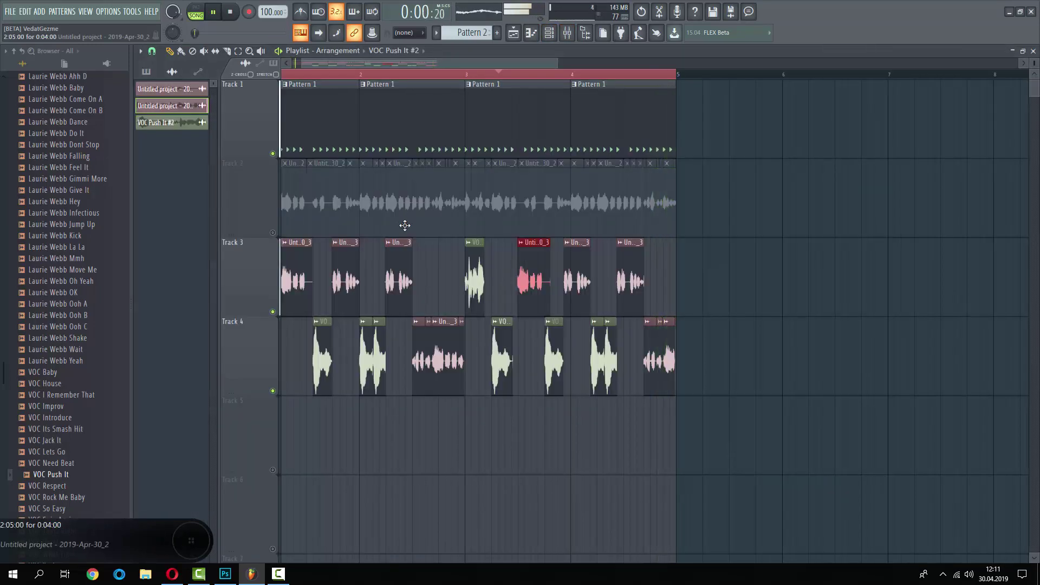
pyautogui.doubleClick(390, 266)
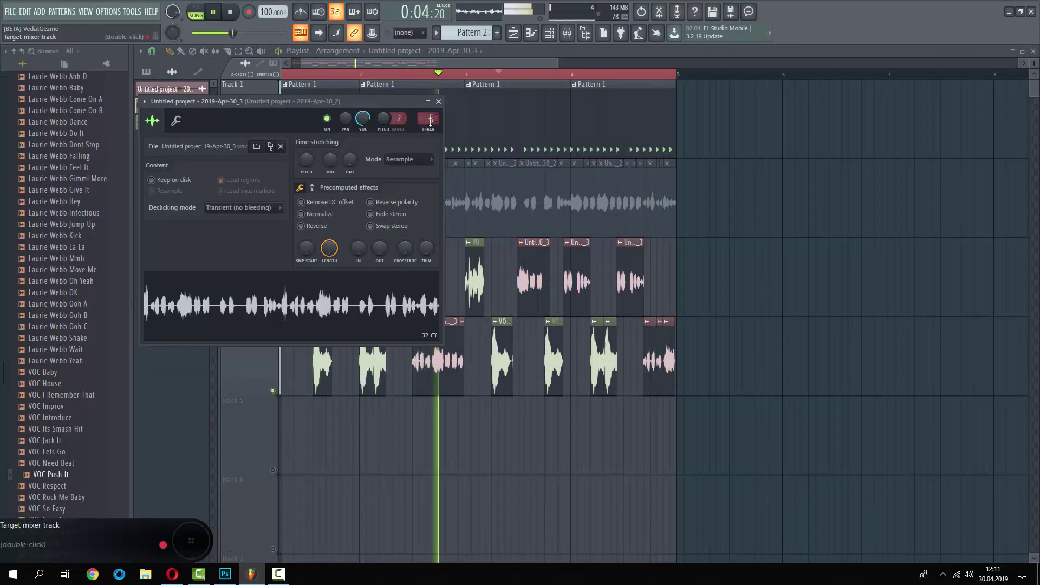
pyautogui.click(438, 102)
pyautogui.click(567, 33)
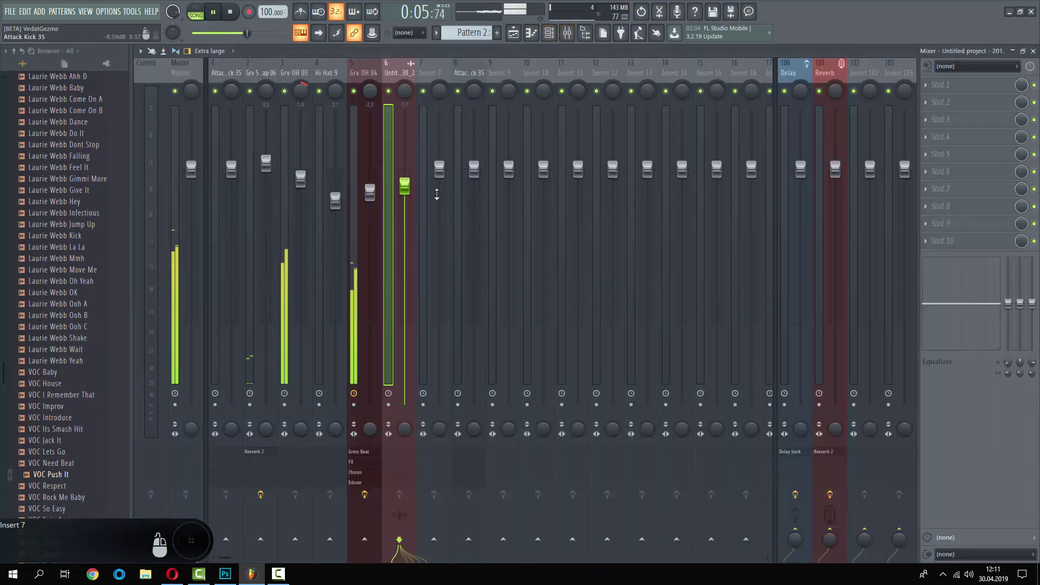
pyautogui.press('F9')
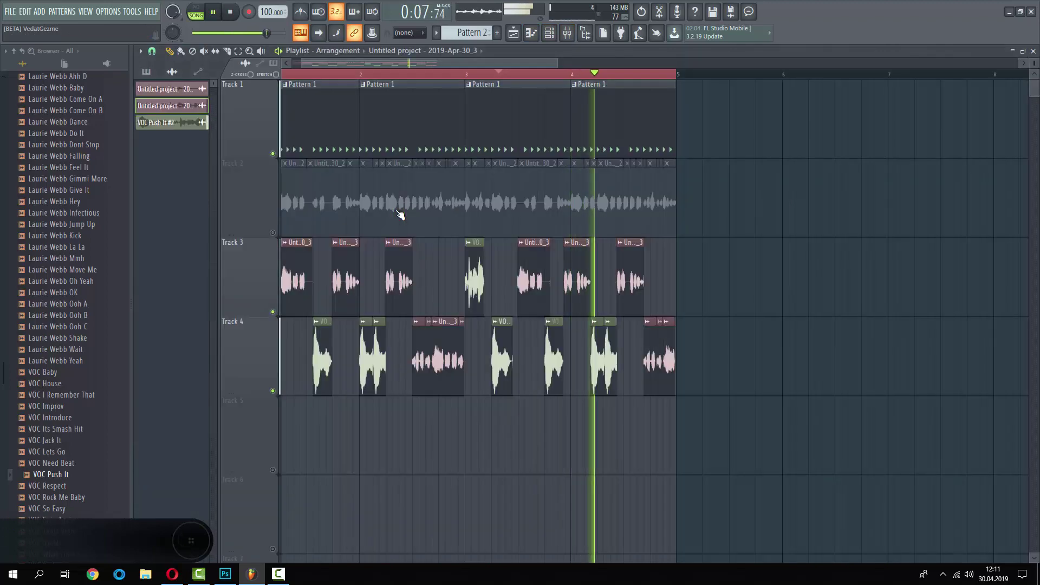
# Solo Track 2 in the playlist, unmute the Track 1 drum pattern alongside it and play the arrangement.
pyautogui.rightClick(274, 234)
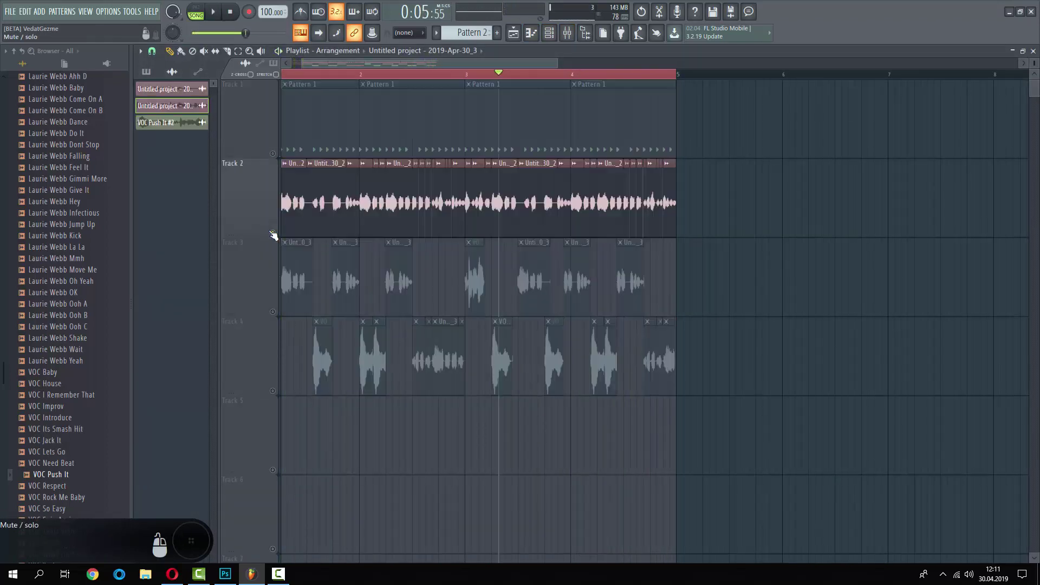
pyautogui.click(273, 154)
pyautogui.press('space')
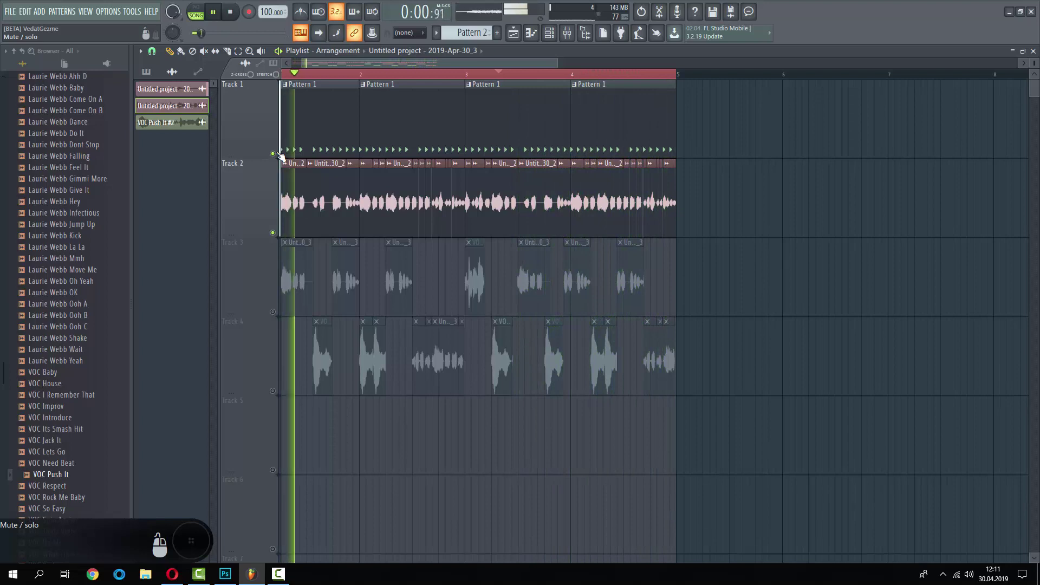
# Delete the Track 2 scratch slices at step 10 and from about step 12.5 to 14 of bar 2, and play the result.
pyautogui.scroll(5, 381, 232)
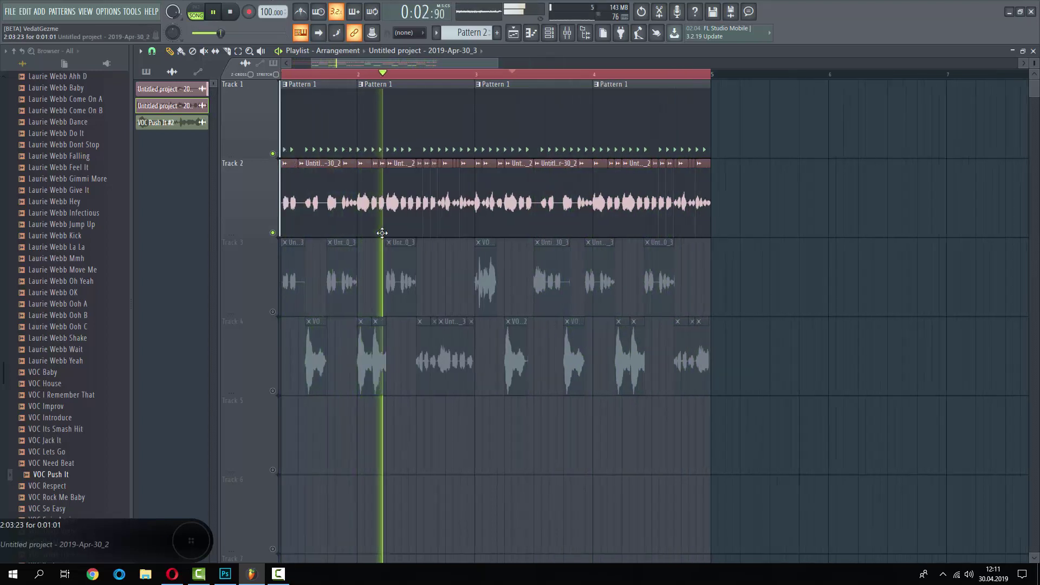
pyautogui.press('space')
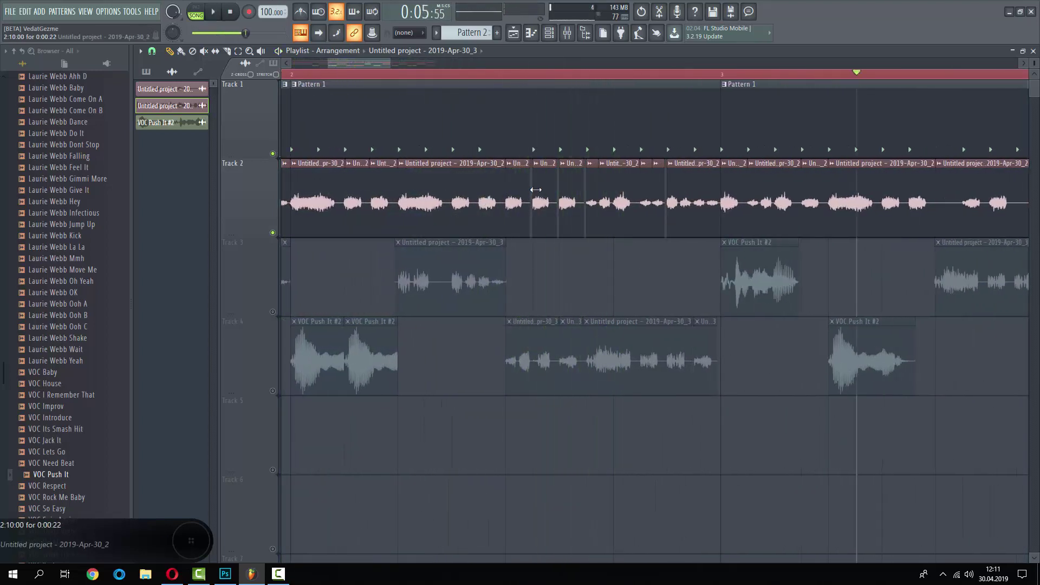
pyautogui.rightClick(545, 198)
pyautogui.rightClick(617, 198)
pyautogui.press('space')
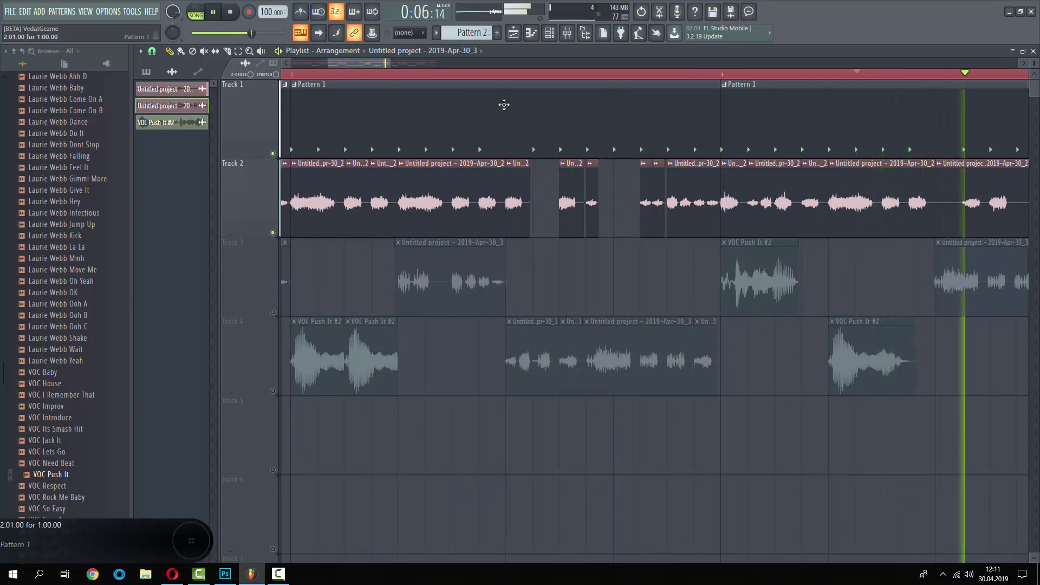
# Undo the last slice deletion and instead remove the short Track 2 slices at steps 12 and 14 of bar 2.
pyautogui.hotkey('ctrl', 'z')
pyautogui.rightClick(595, 219)
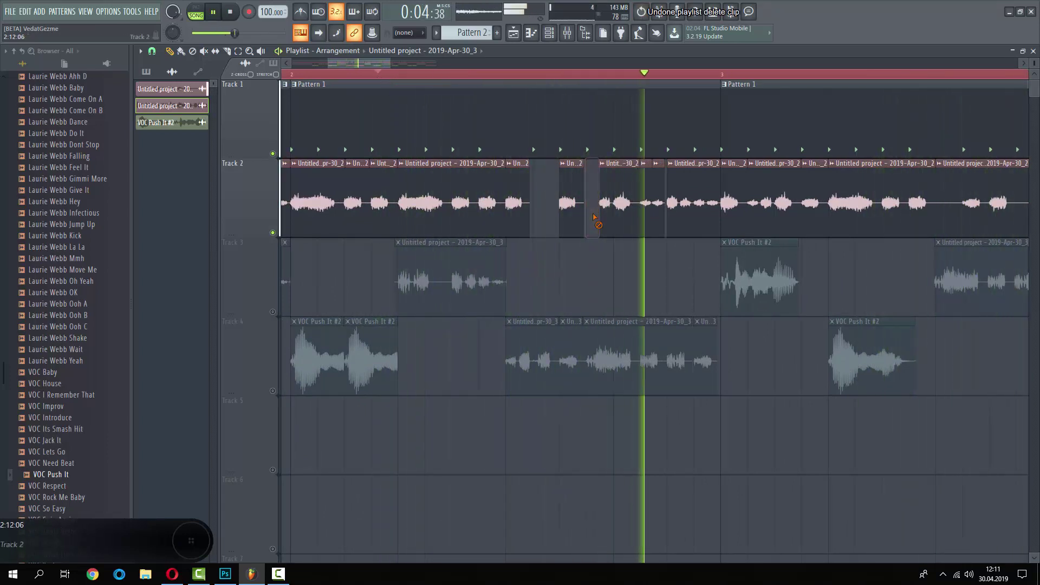
pyautogui.rightClick(646, 194)
# Slice the long Track 2 scratch clip in bar 3 at about step 12.5, delete its last part and listen to the arrangement.
pyautogui.scroll(-5, 646, 194)
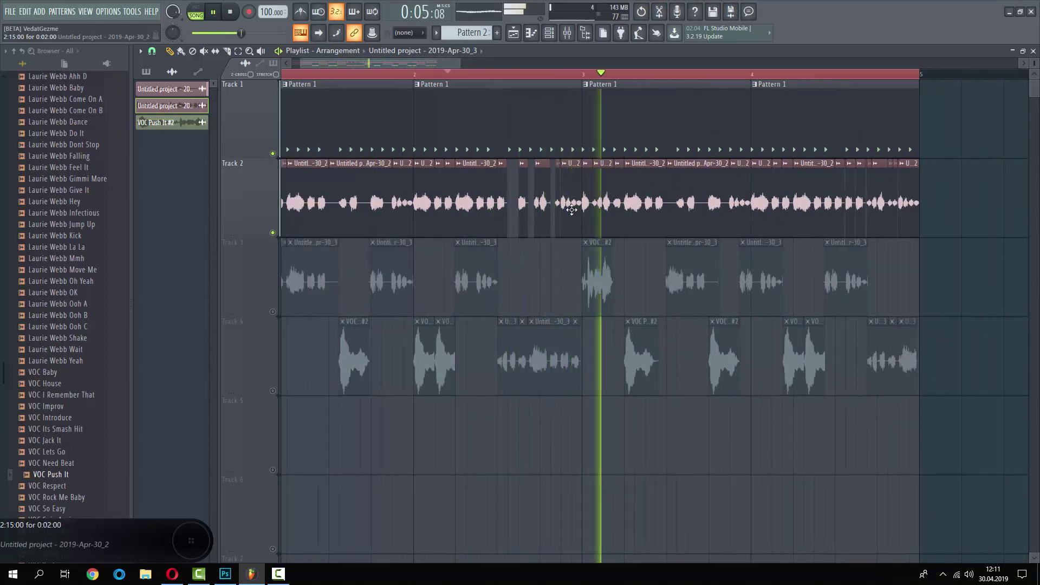
pyautogui.scroll(3, 717, 211)
pyautogui.scroll(2, 718, 211)
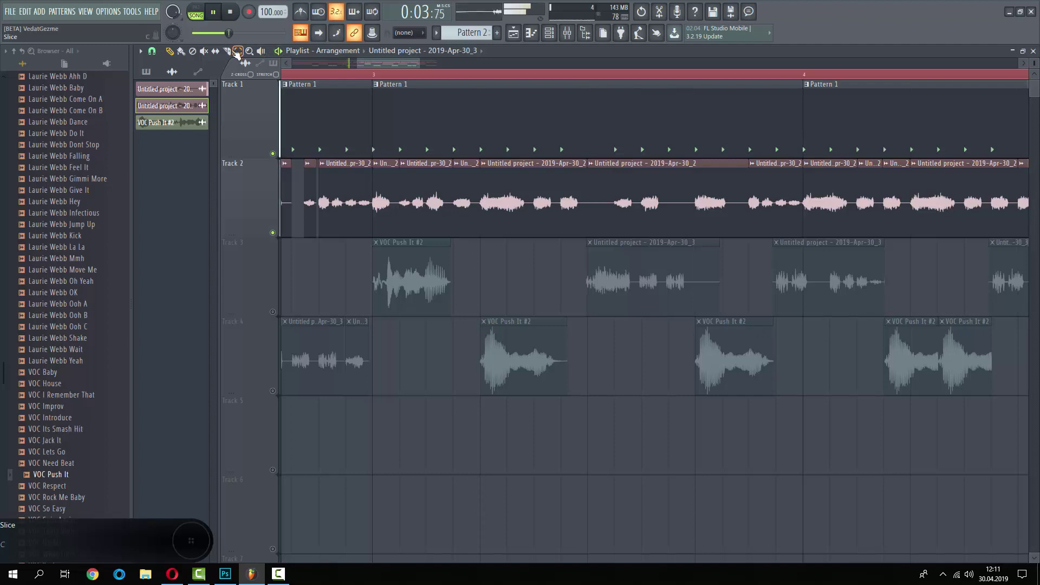
pyautogui.click(227, 50)
pyautogui.click(680, 197)
pyautogui.keyDown('ctrl'); pyautogui.click(723, 197); pyautogui.keyUp('ctrl')
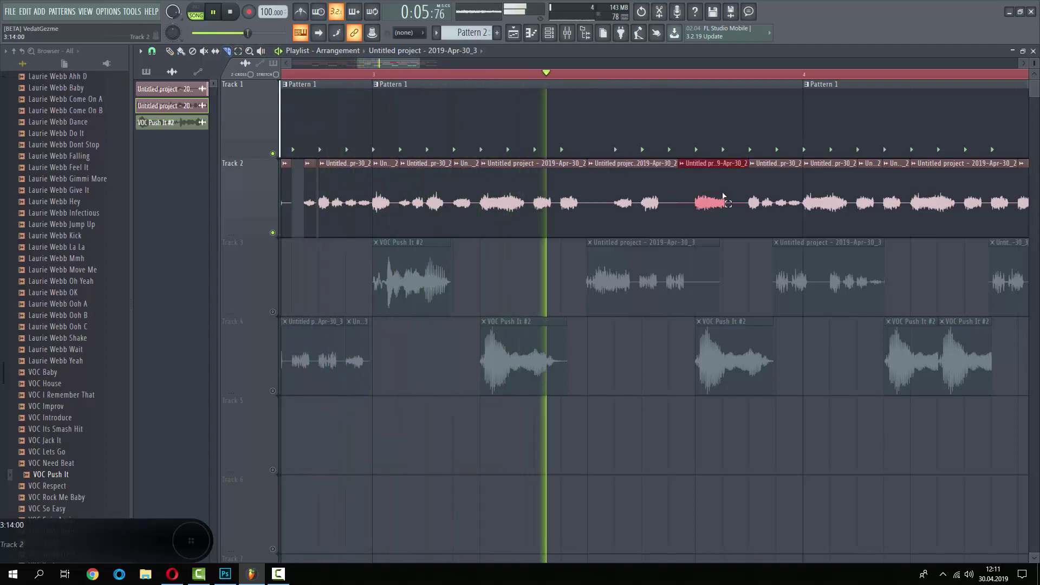
pyautogui.press('Delete')
pyautogui.scroll(-2, 726, 201)
pyautogui.scroll(-5, 748, 209)
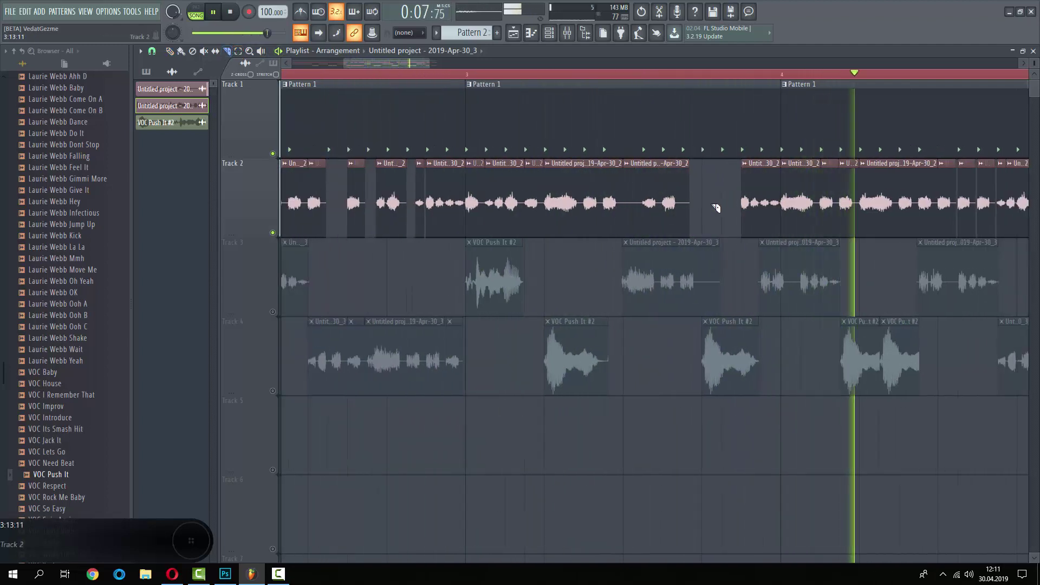
pyautogui.scroll(-3, 772, 214)
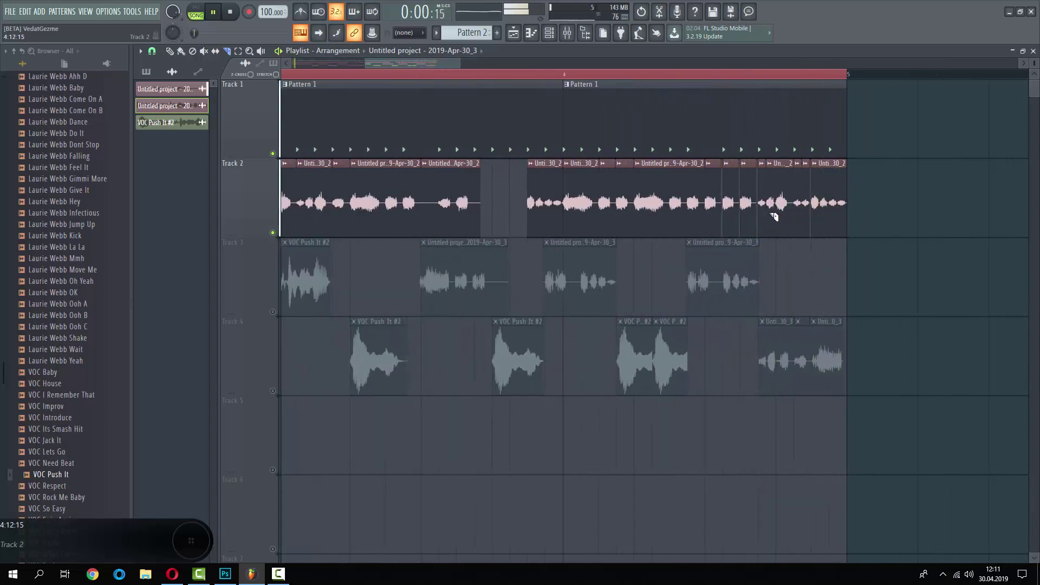
pyautogui.press('space')
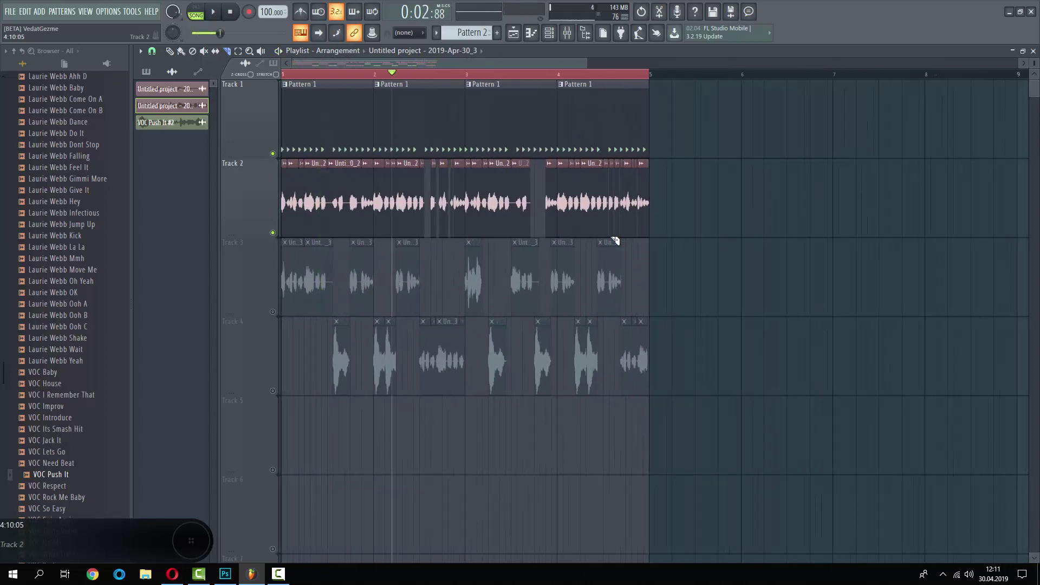